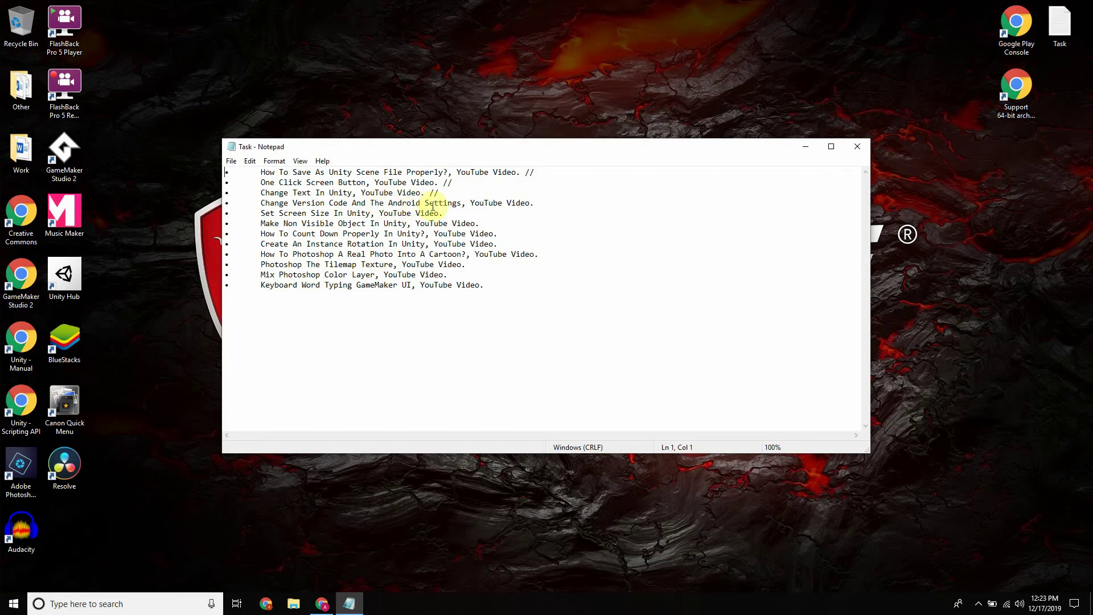
# Minimize the Notepad task list and launch Google Play Console from its desktop shortcut
pyautogui.click(807, 147)
pyautogui.doubleClick(1016, 25)
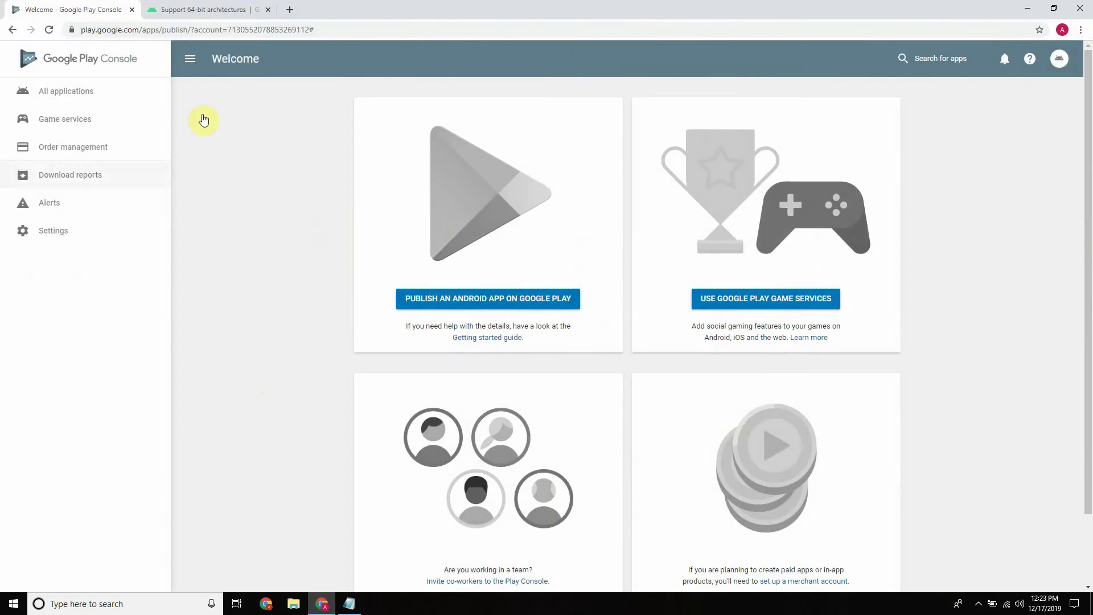
# Switch to the Support 64-bit architectures tab, then launch Unity Hub from the desktop
pyautogui.click(197, 10)
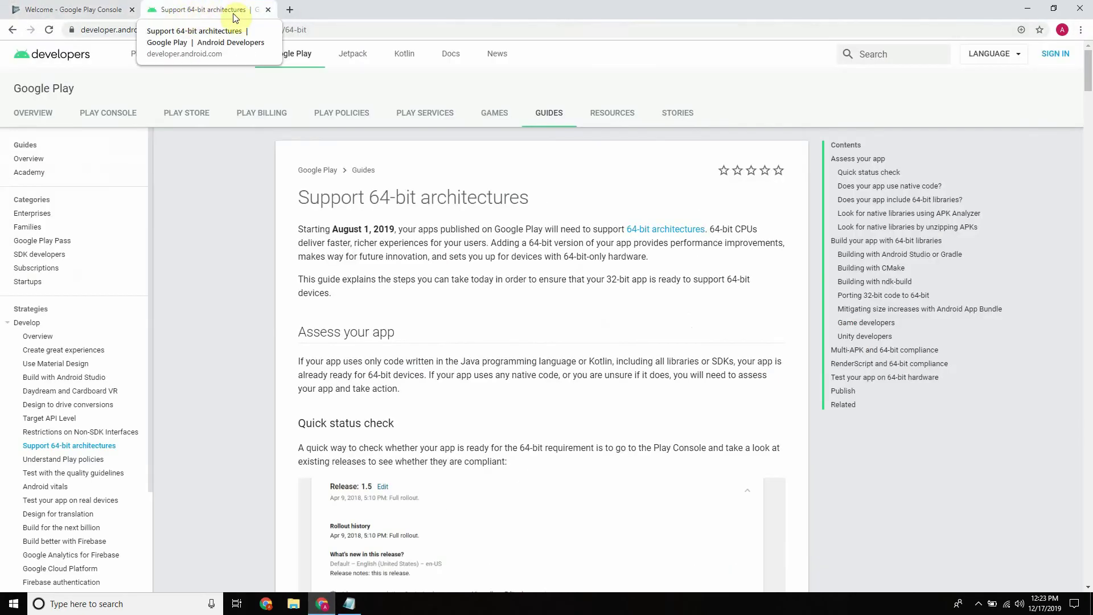
pyautogui.click(1023, 10)
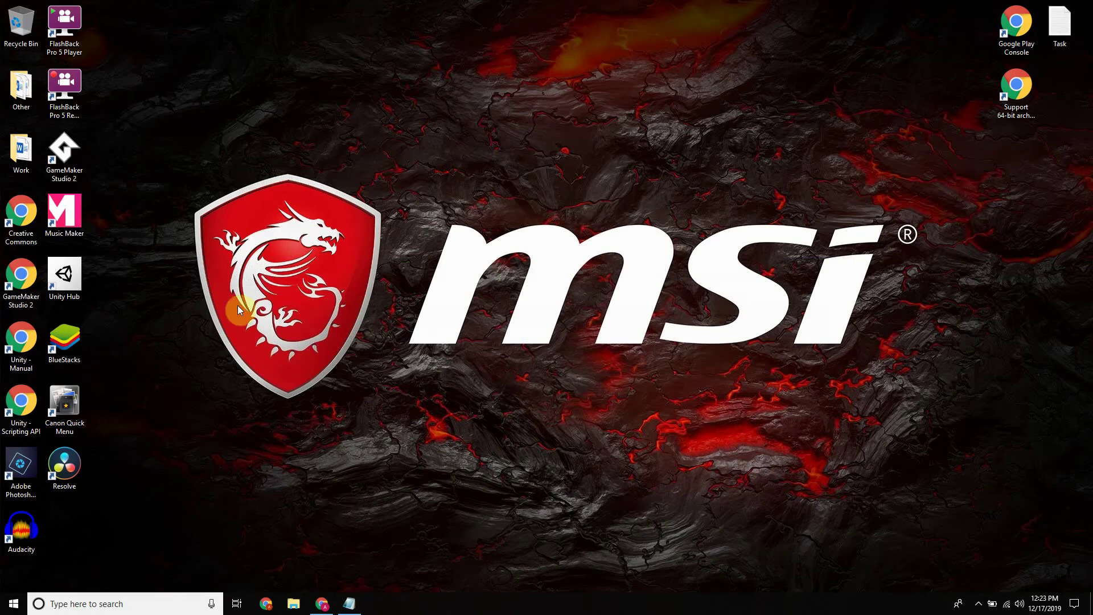
pyautogui.doubleClick(81, 281)
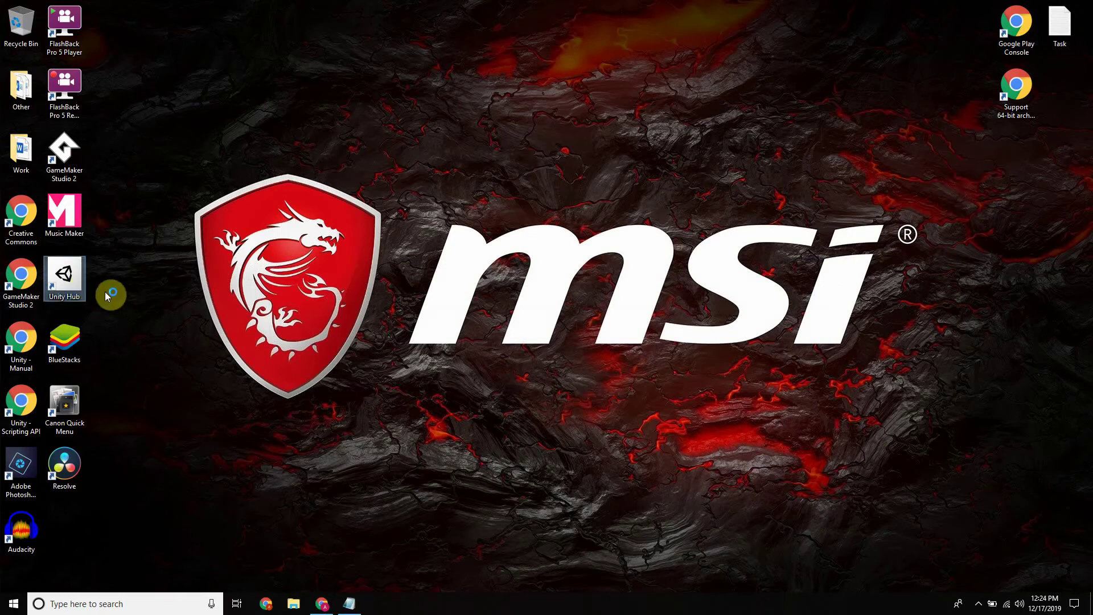
# Read through the guide's Unity version table, highlighting the 2019.x row
pyautogui.click(323, 604)
pyautogui.scroll(-15, 440, 193)
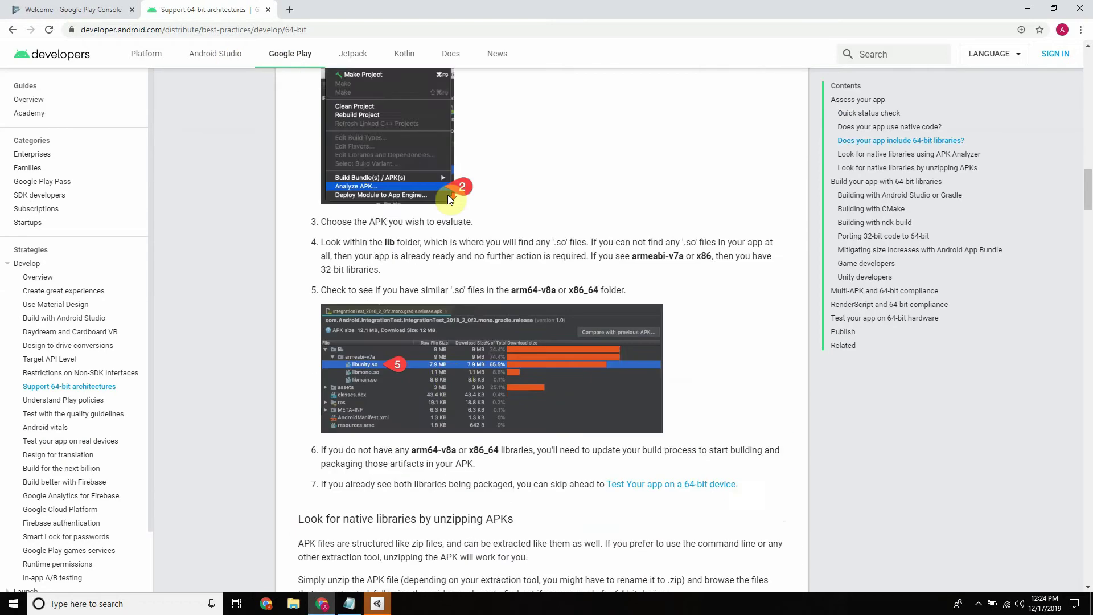
pyautogui.scroll(-20, 449, 197)
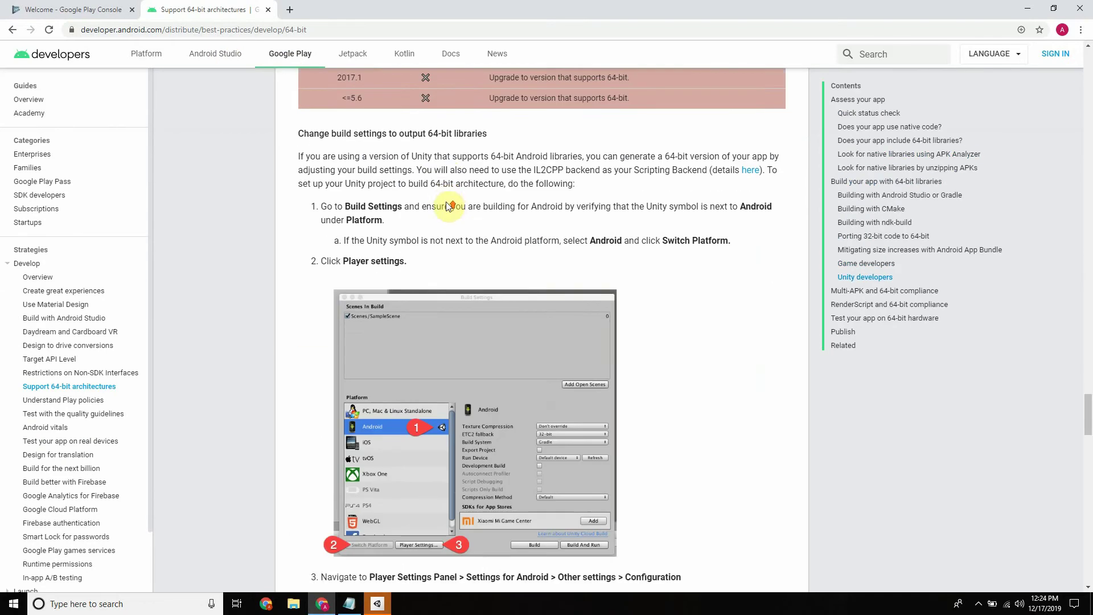
pyautogui.scroll(7, 449, 206)
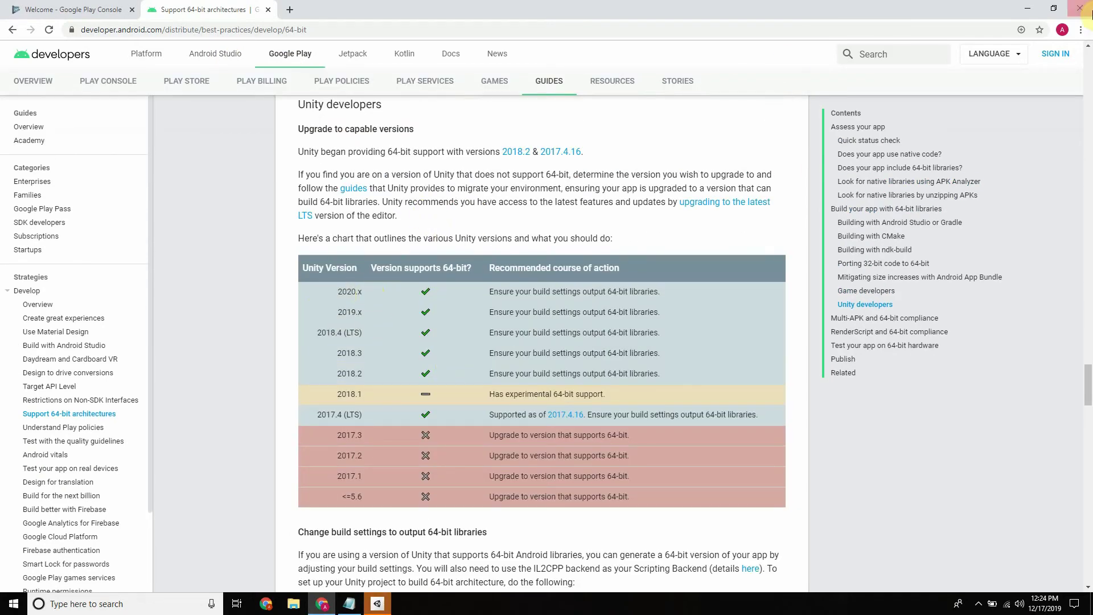
pyautogui.moveTo(338, 291); pyautogui.dragTo(363, 312)
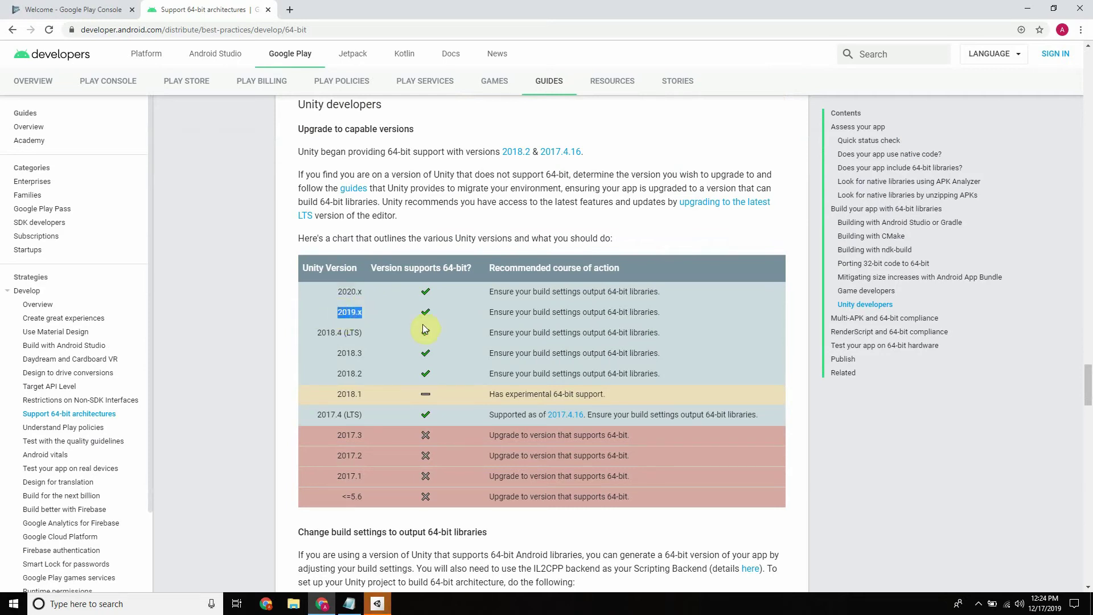
pyautogui.click(432, 314)
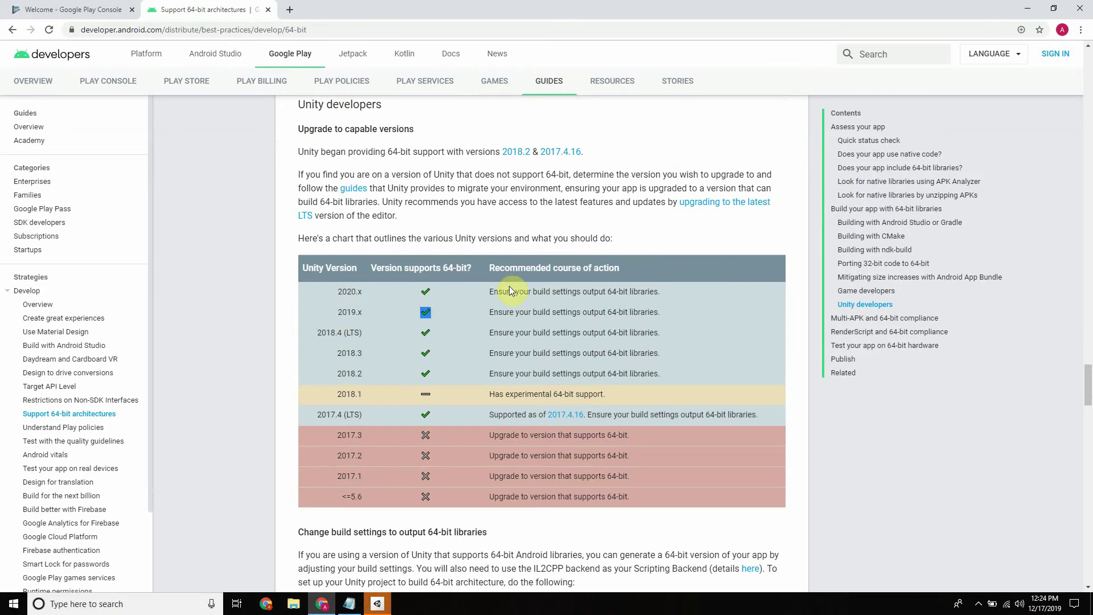
pyautogui.click(479, 340)
pyautogui.scroll(15, 591, 205)
pyautogui.scroll(20, 610, 180)
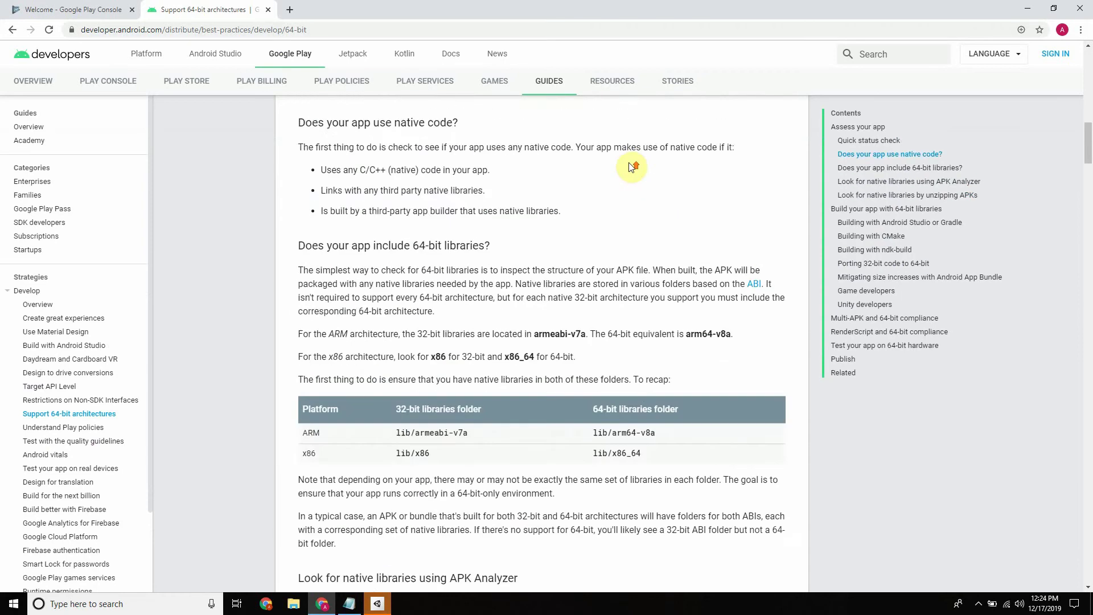
# In Unity Hub's Projects list, start a NEW 3D project, name it Test_001 and create it
pyautogui.click(1028, 8)
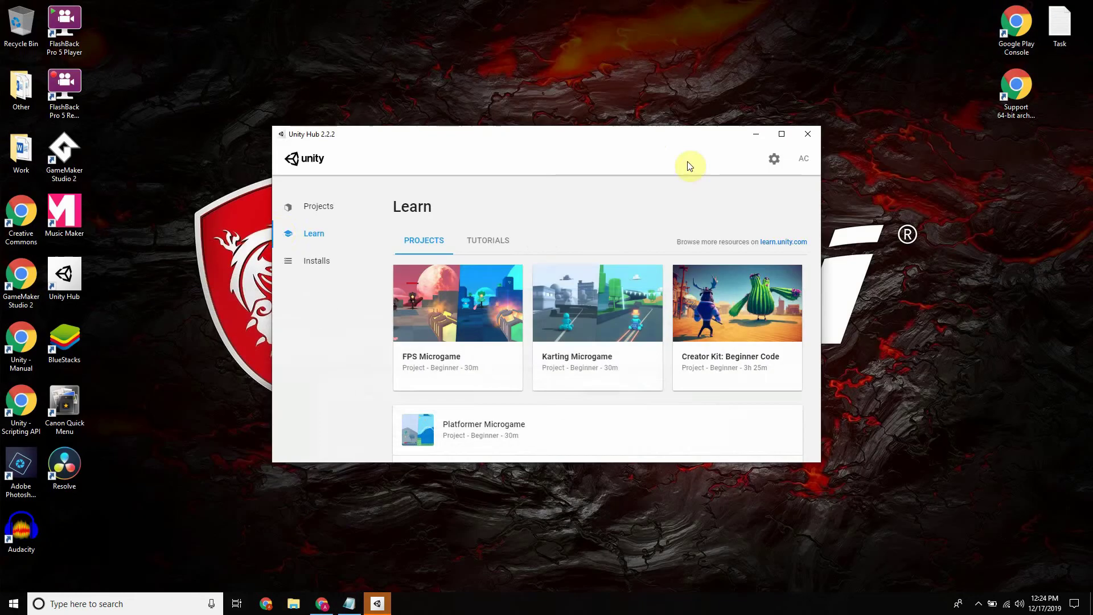
pyautogui.click(318, 216)
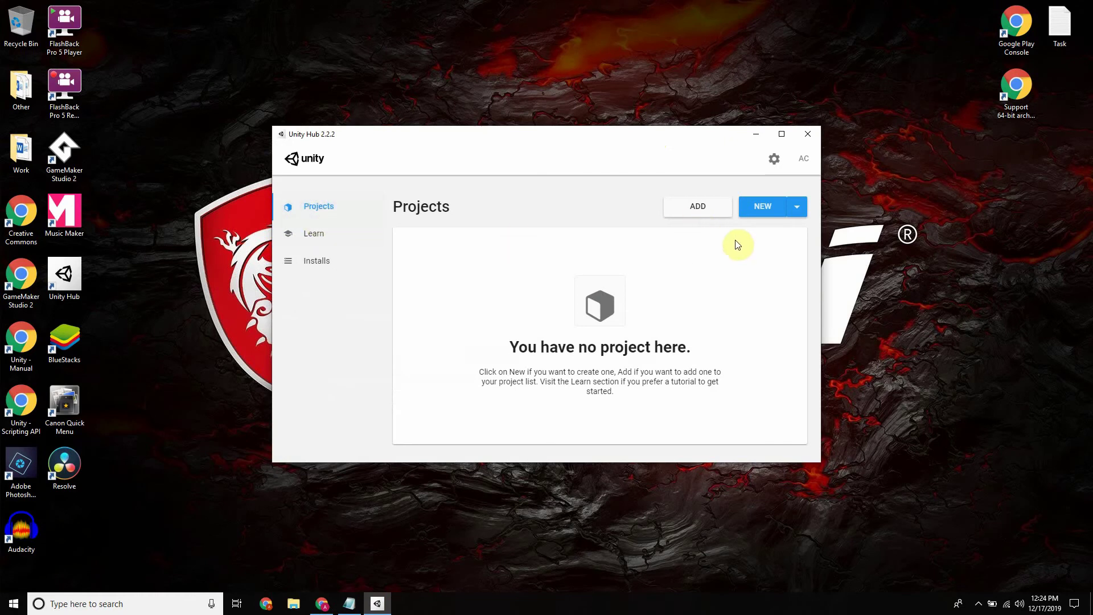
pyautogui.click(754, 209)
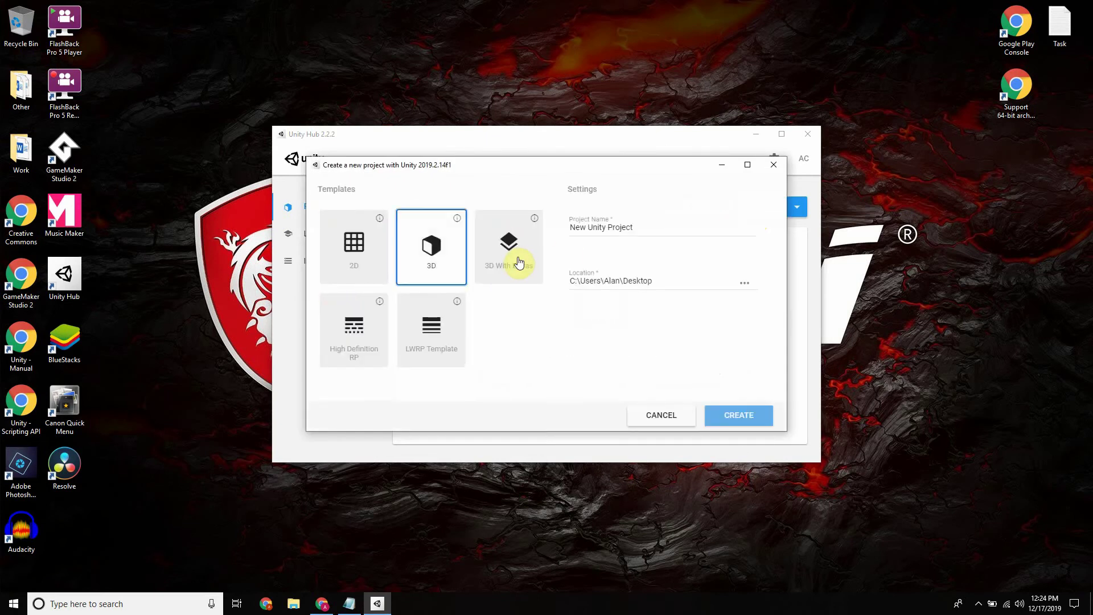
pyautogui.moveTo(648, 227); pyautogui.dragTo(360, 219)
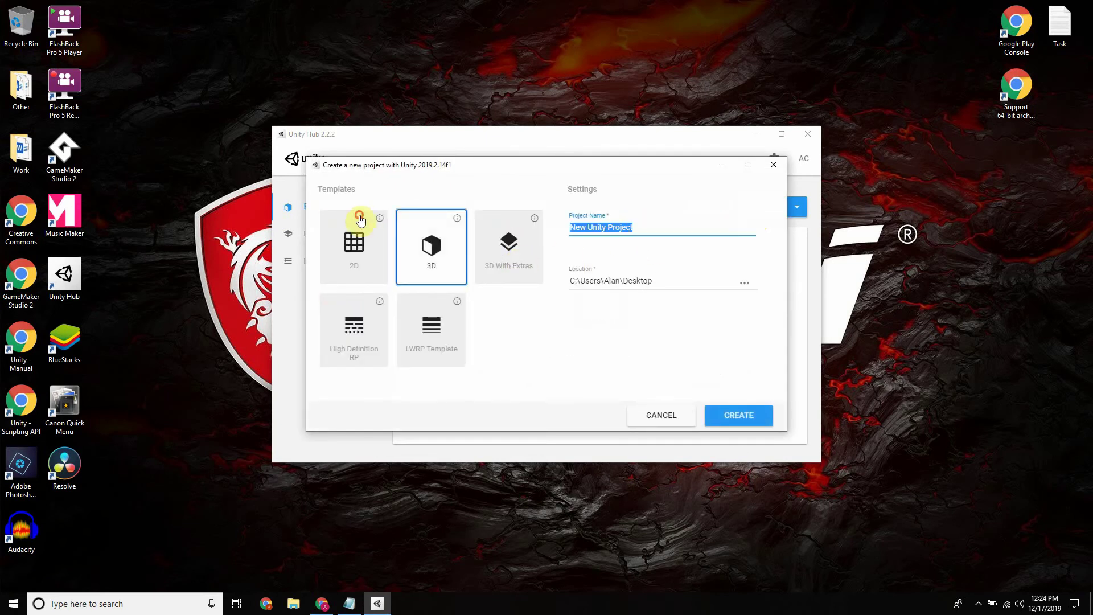
pyautogui.click(360, 219)
pyautogui.write('Ts')
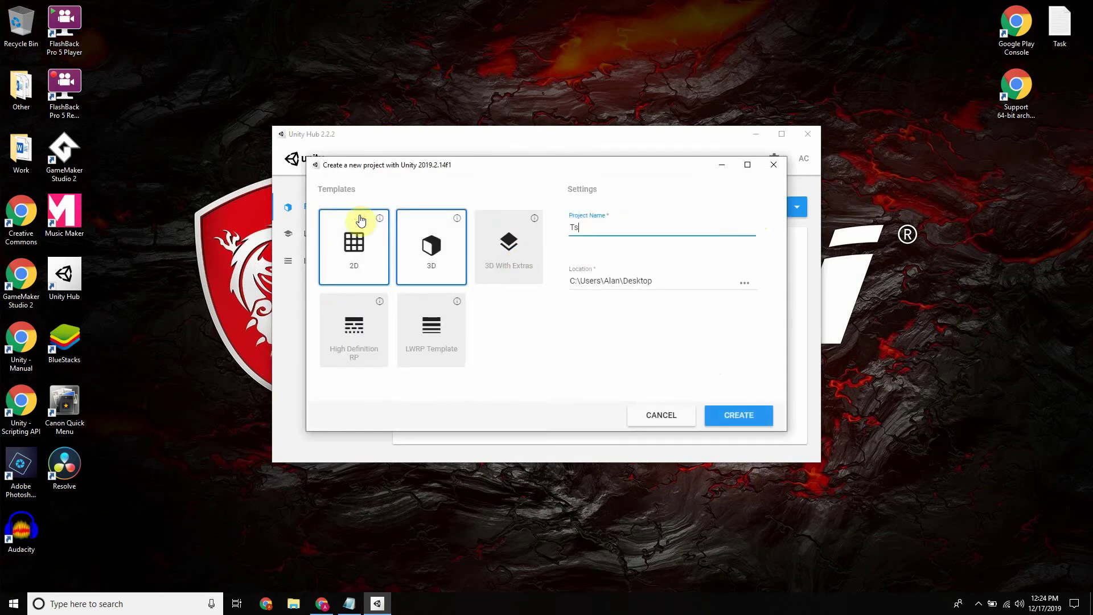
pyautogui.write('st_001')
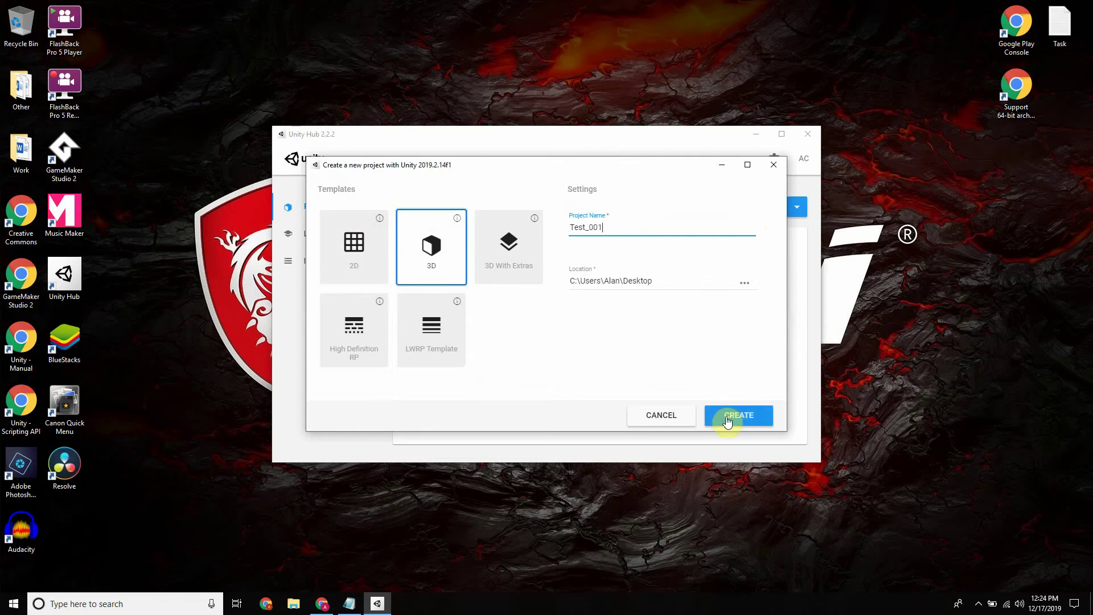
pyautogui.click(725, 415)
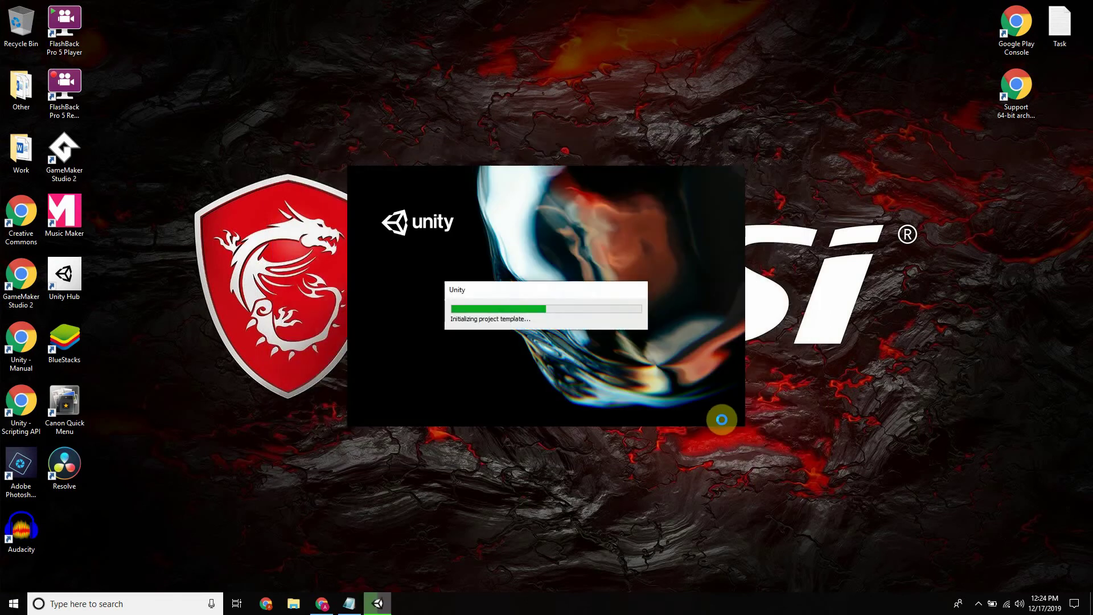
# Move the new Test_001 folder on the desktop and refresh the desktop
pyautogui.moveTo(71, 535); pyautogui.dragTo(968, 40)
pyautogui.rightClick(761, 76)
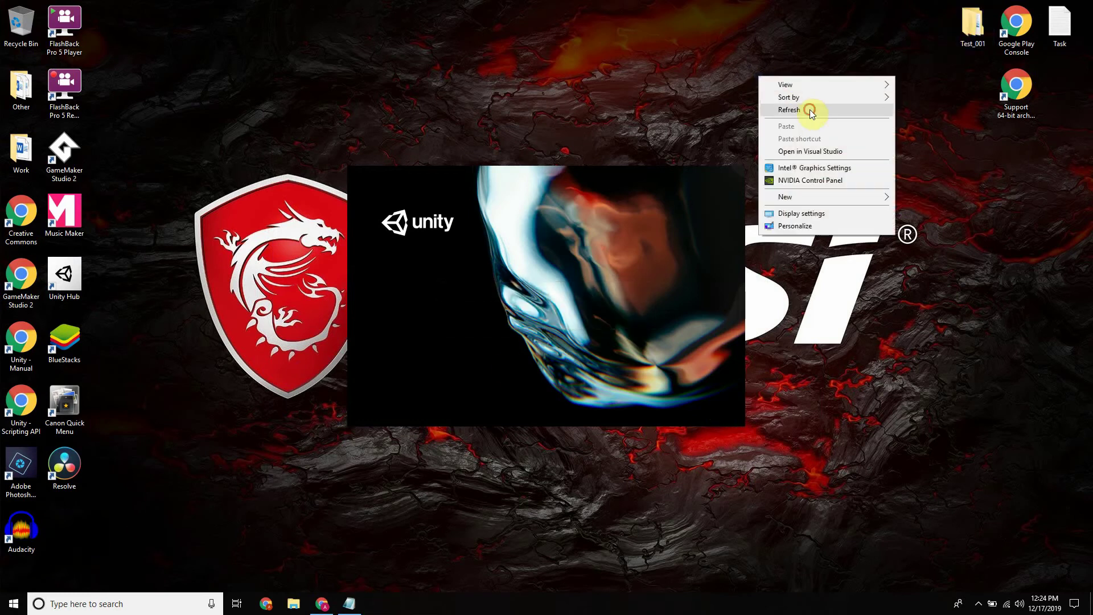
pyautogui.click(810, 109)
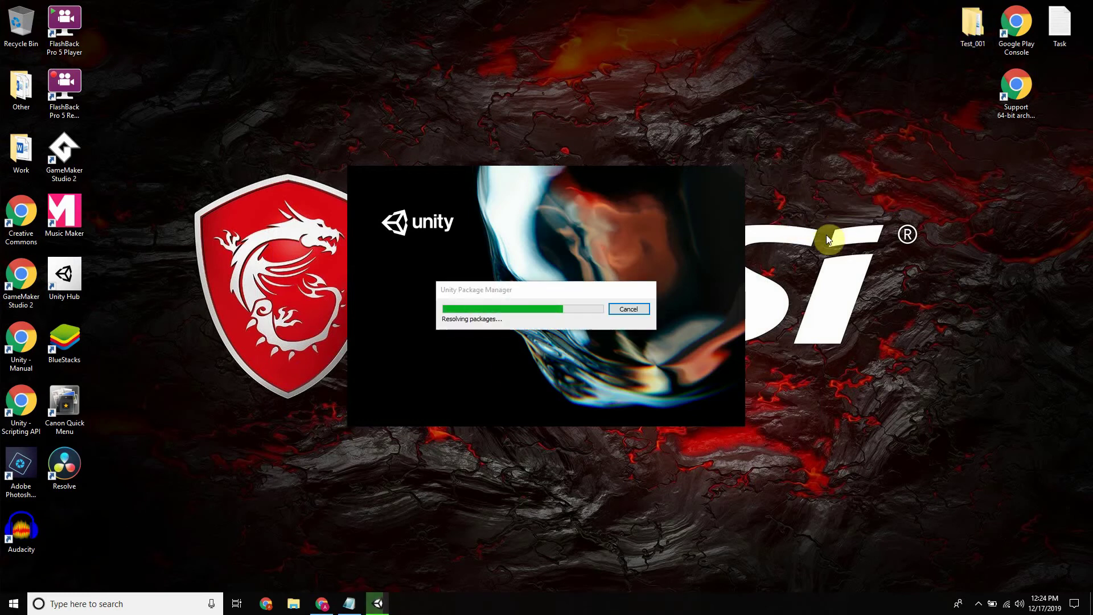
# Check the Notepad task list and the Play Console page while Unity loads
pyautogui.click(354, 606)
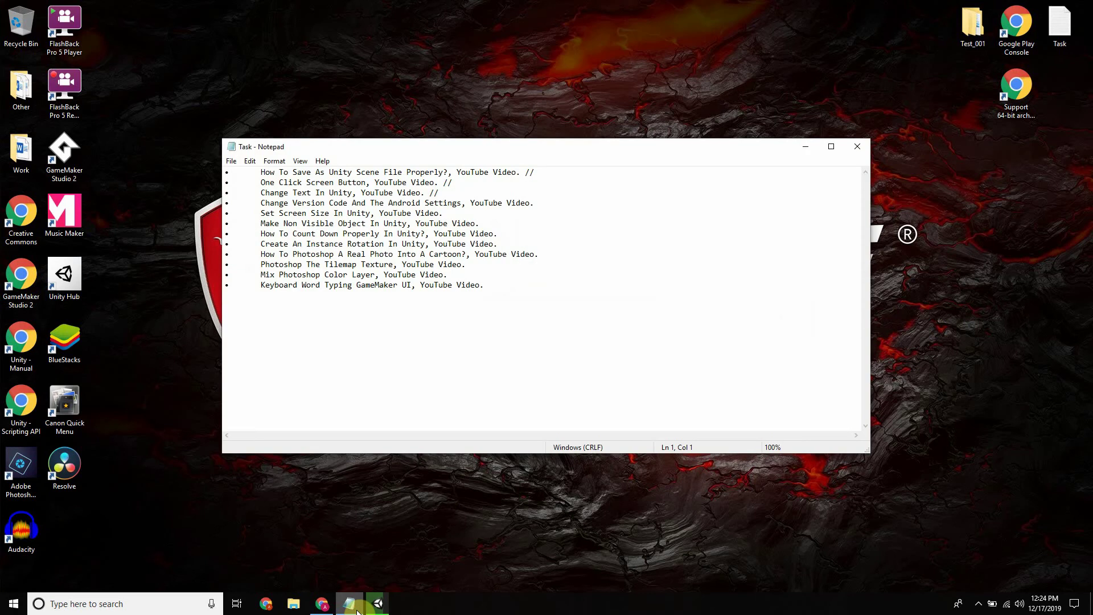
pyautogui.click(357, 610)
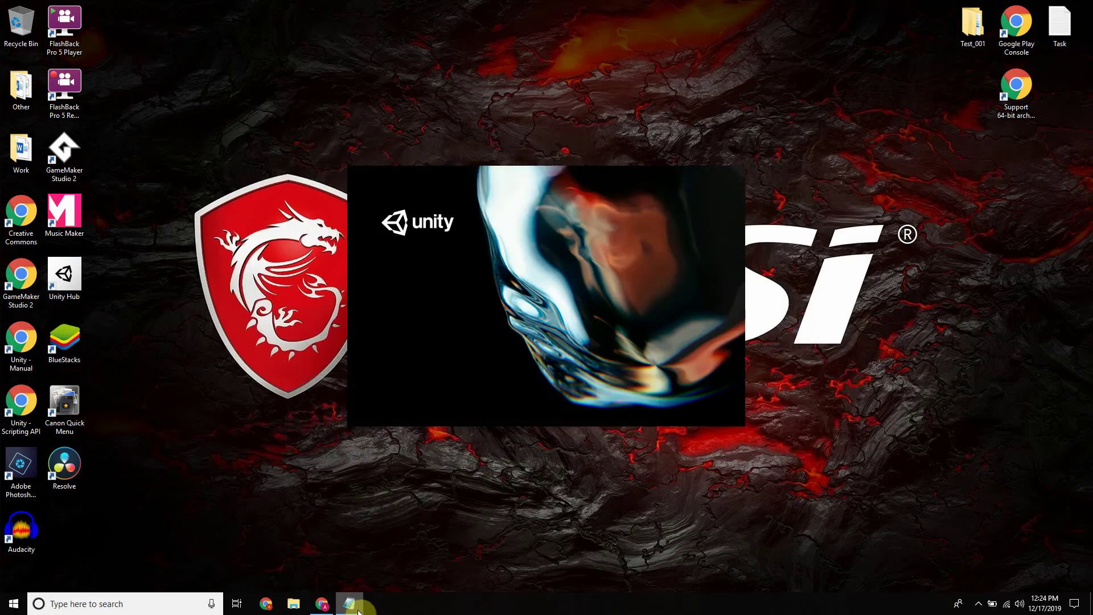
pyautogui.click(322, 604)
pyautogui.click(76, 6)
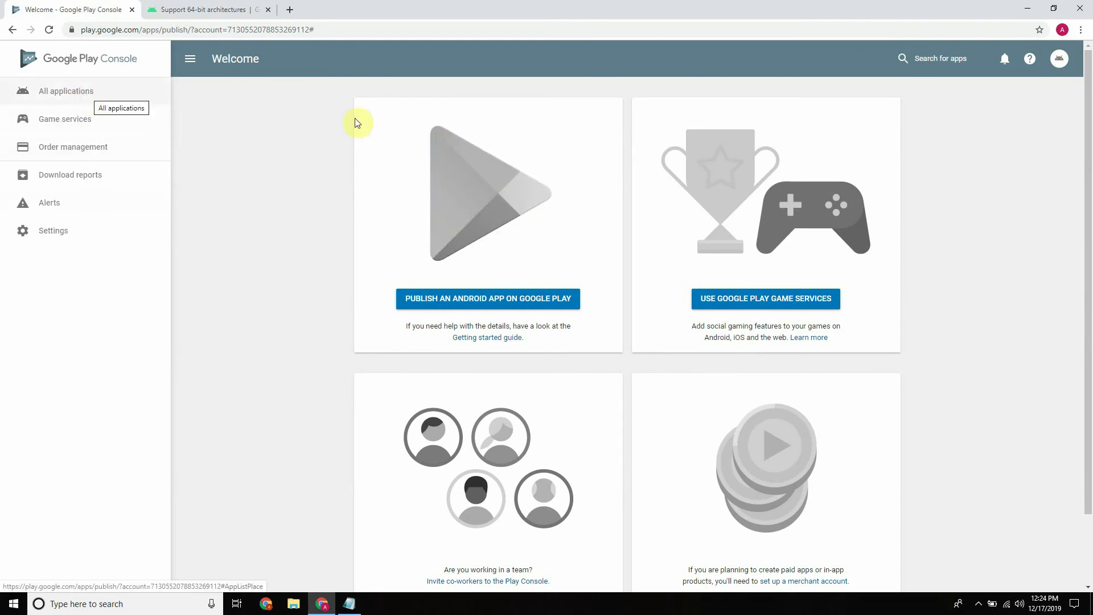
pyautogui.click(1028, 8)
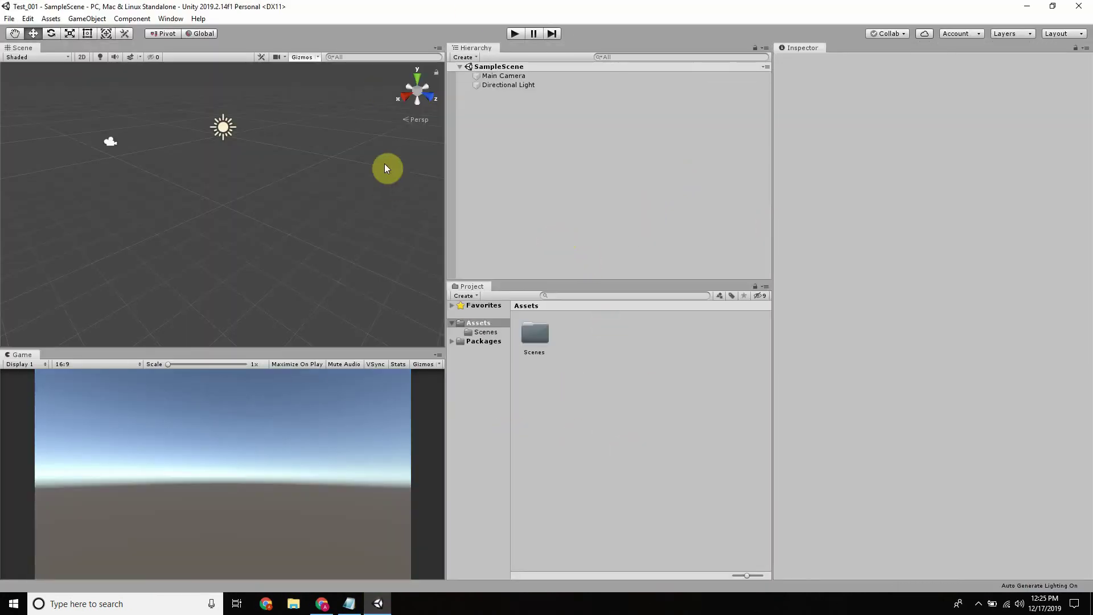
# In Preferences, inspect the custom jdk1.8.0_231 path, keeping the Unity-bundled JDK enabled
pyautogui.click(9, 18)
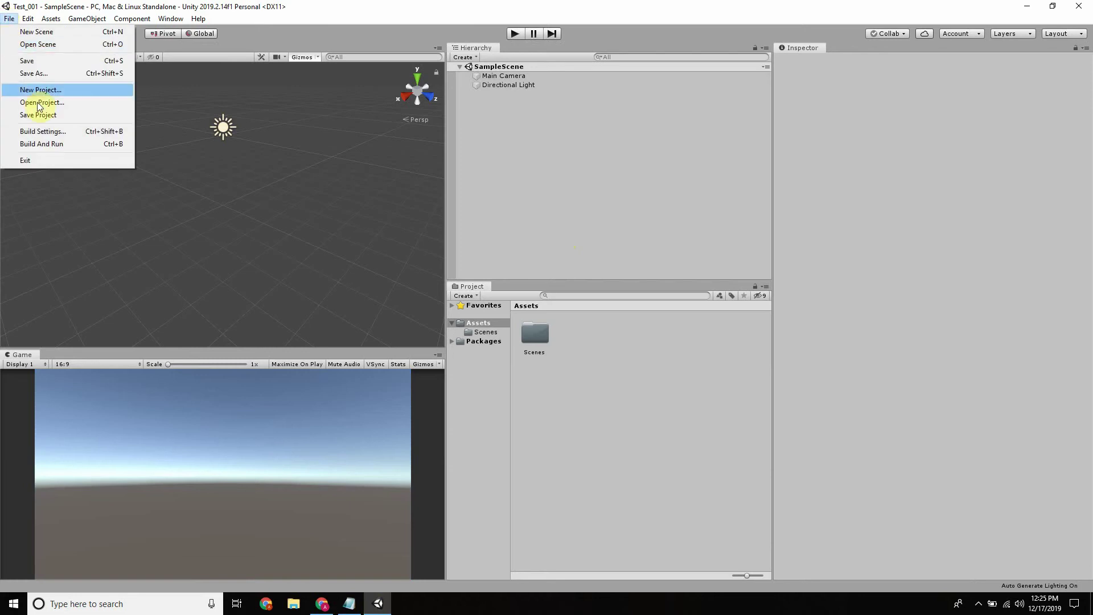
pyautogui.moveTo(27, 18)
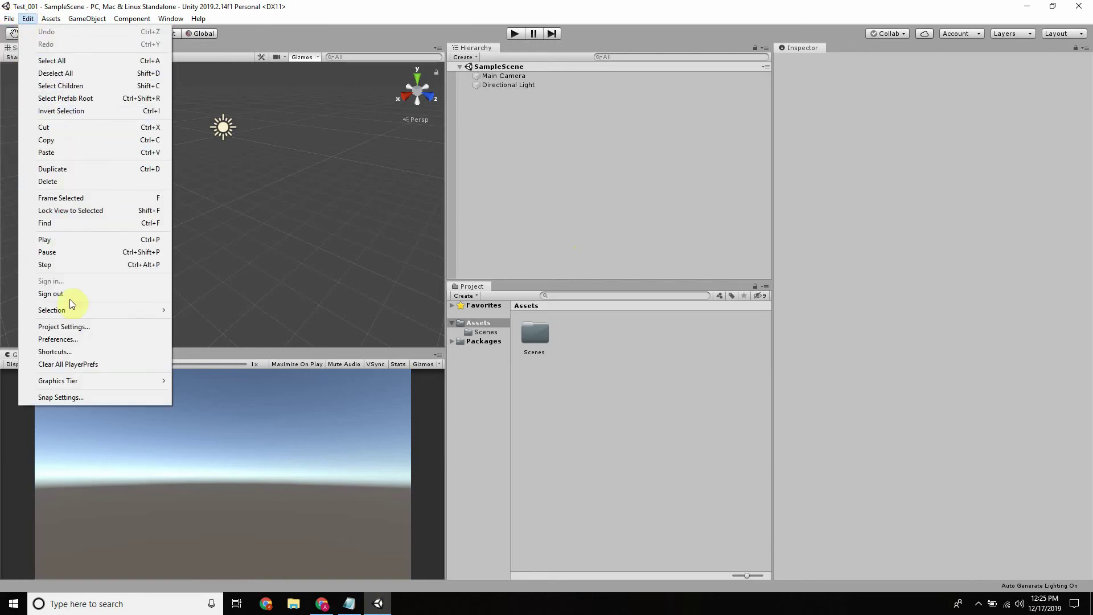
pyautogui.click(93, 340)
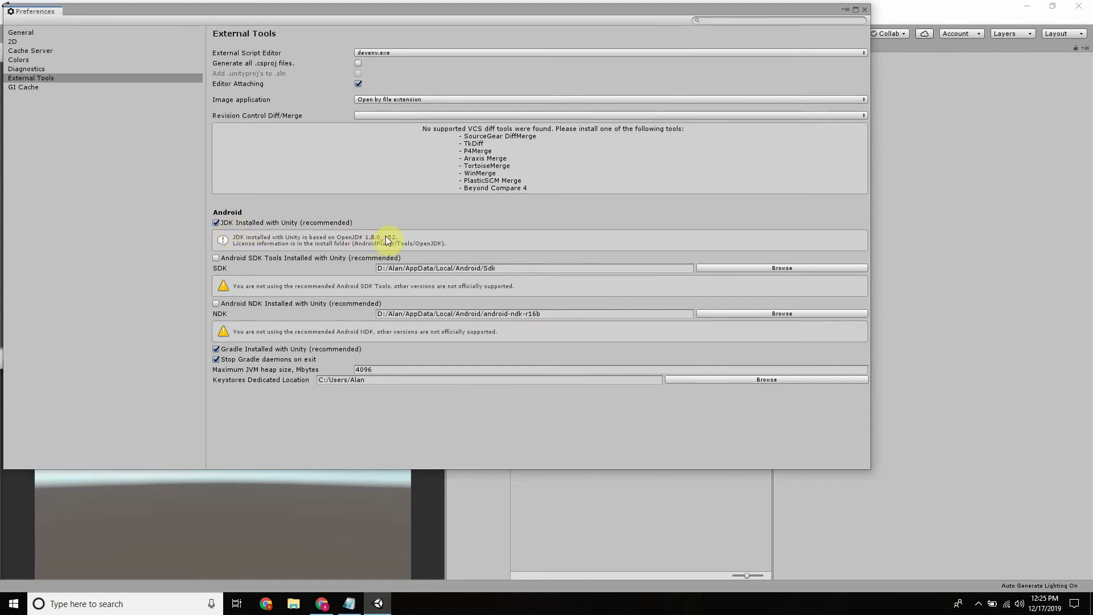
pyautogui.click(217, 223)
pyautogui.click(468, 232)
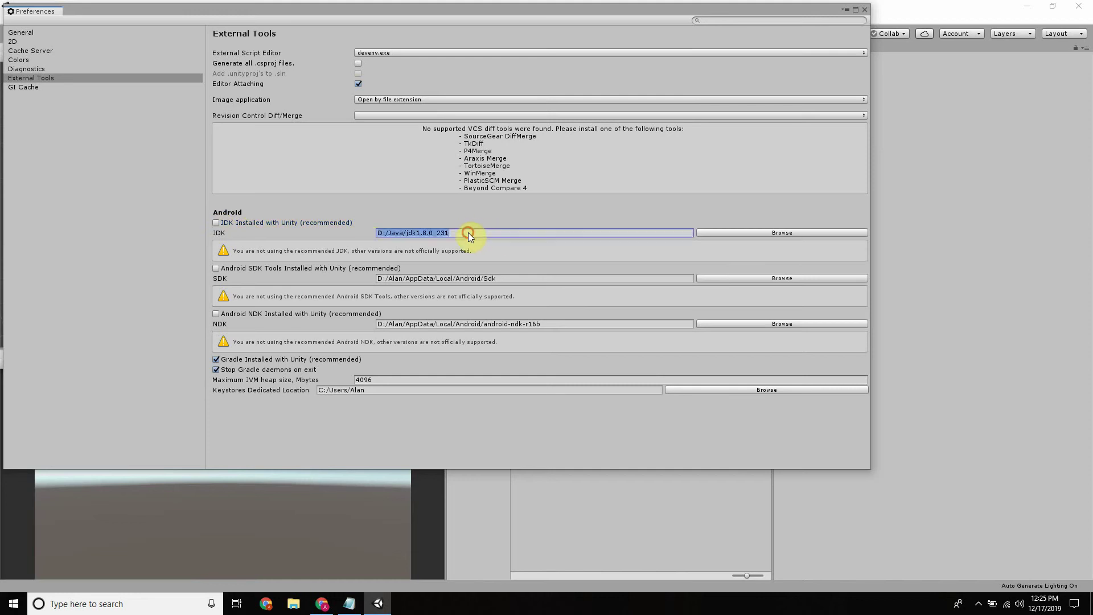
pyautogui.moveTo(468, 233)
pyautogui.mouseDown()
pyautogui.moveTo(403, 232)
pyautogui.moveTo(459, 233)
pyautogui.mouseUp()
pyautogui.click(215, 222)
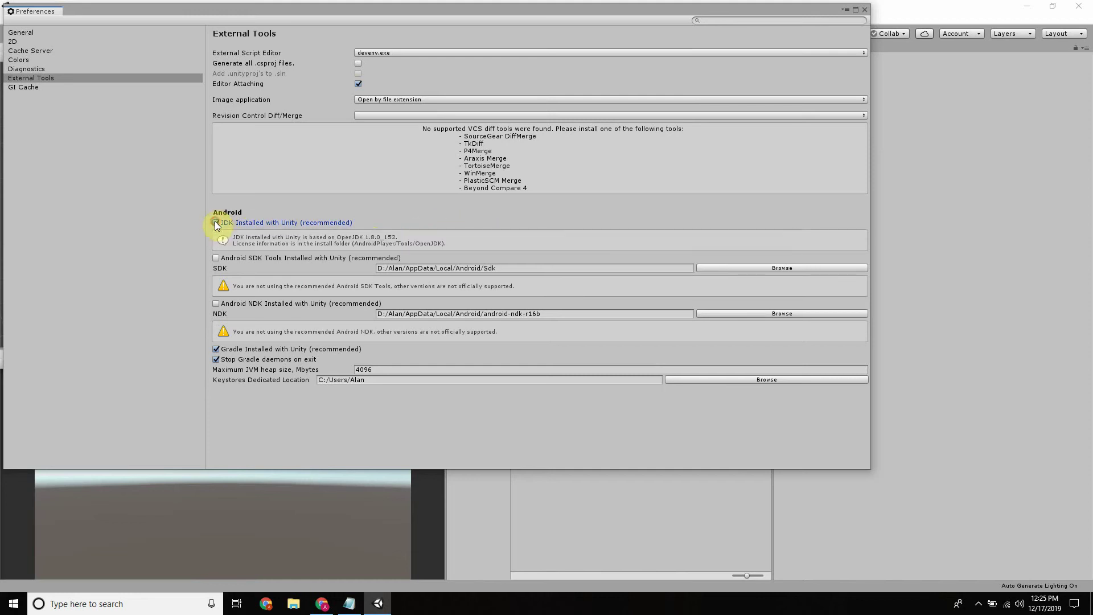
pyautogui.click(99, 256)
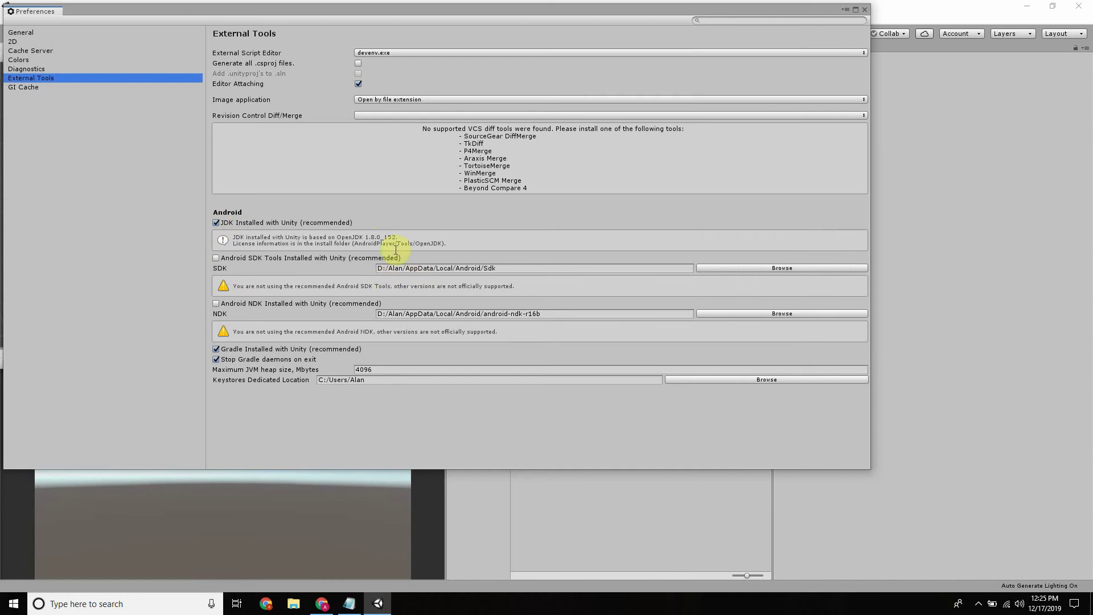
pyautogui.click(216, 222)
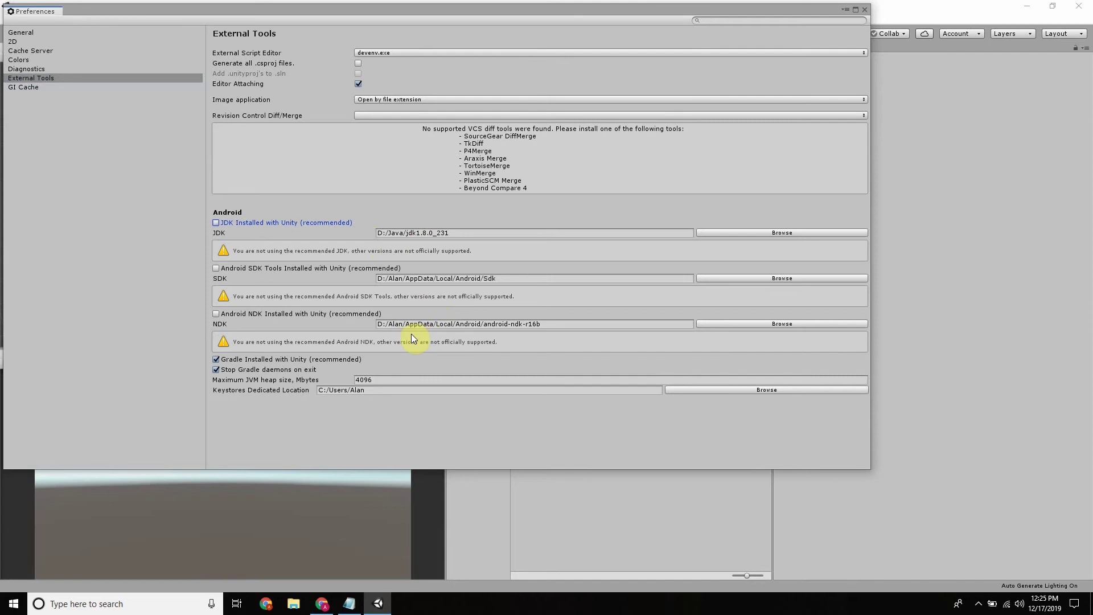
pyautogui.click(216, 223)
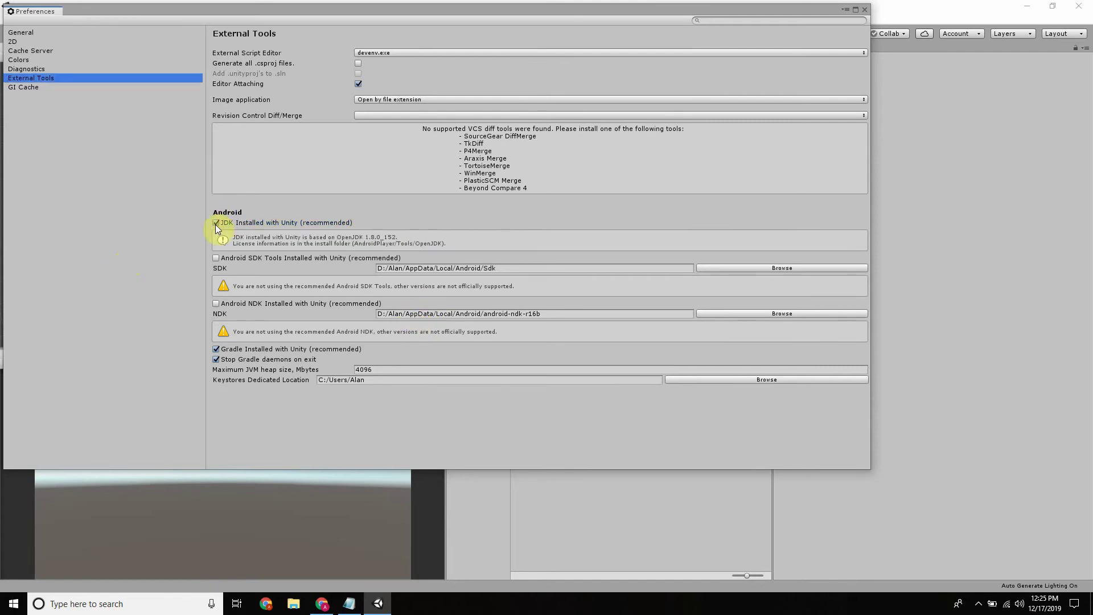
pyautogui.click(866, 12)
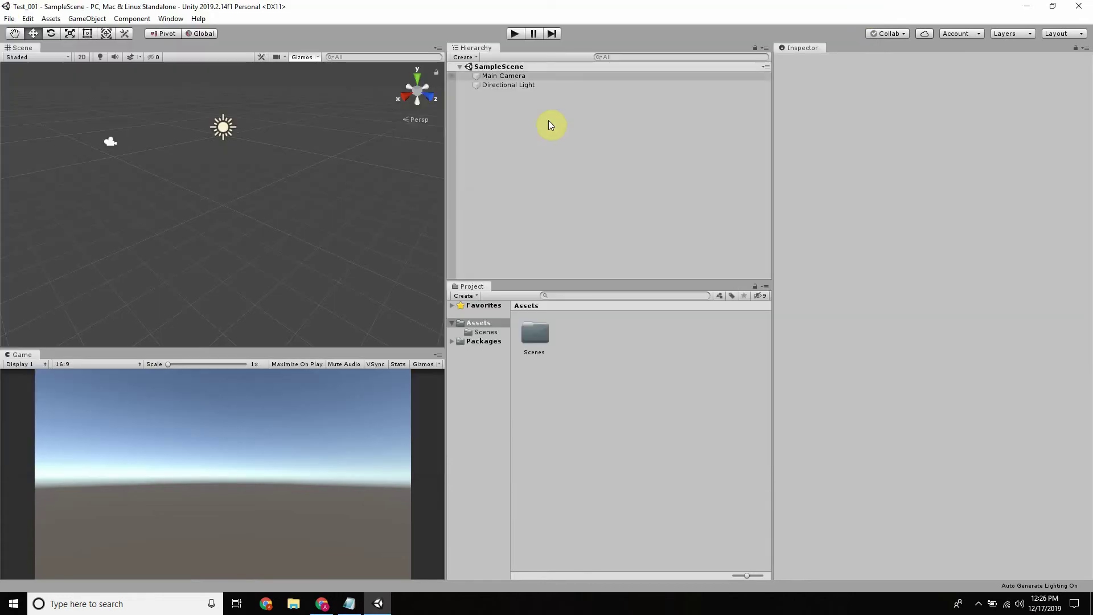
# Reopen Preferences and browse the pages to External Tools to review the Android SDK/NDK paths
pyautogui.click(26, 19)
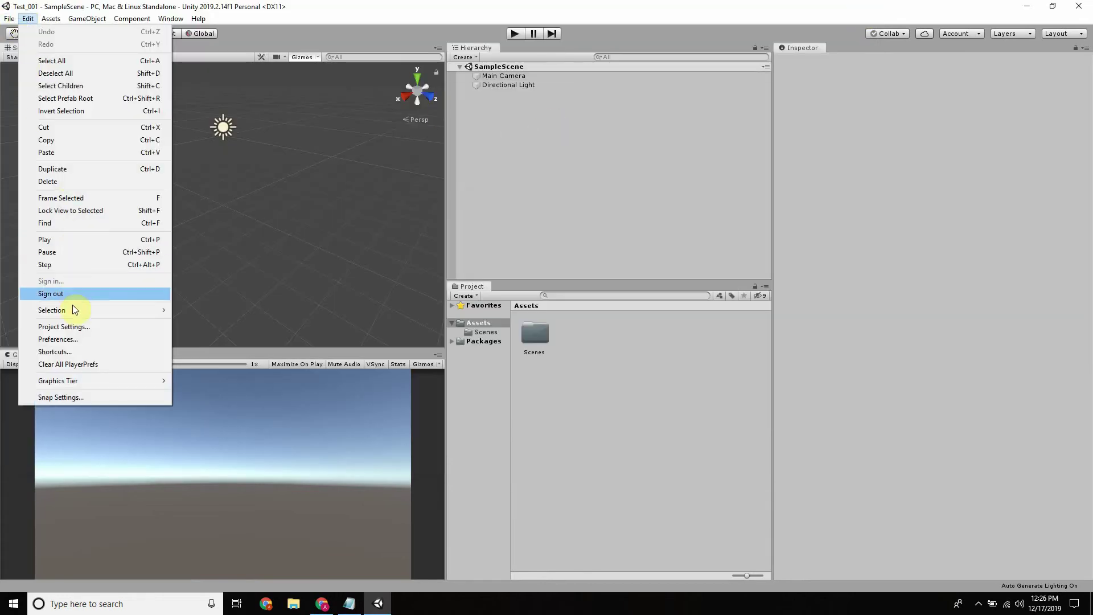
pyautogui.click(80, 337)
pyautogui.click(69, 59)
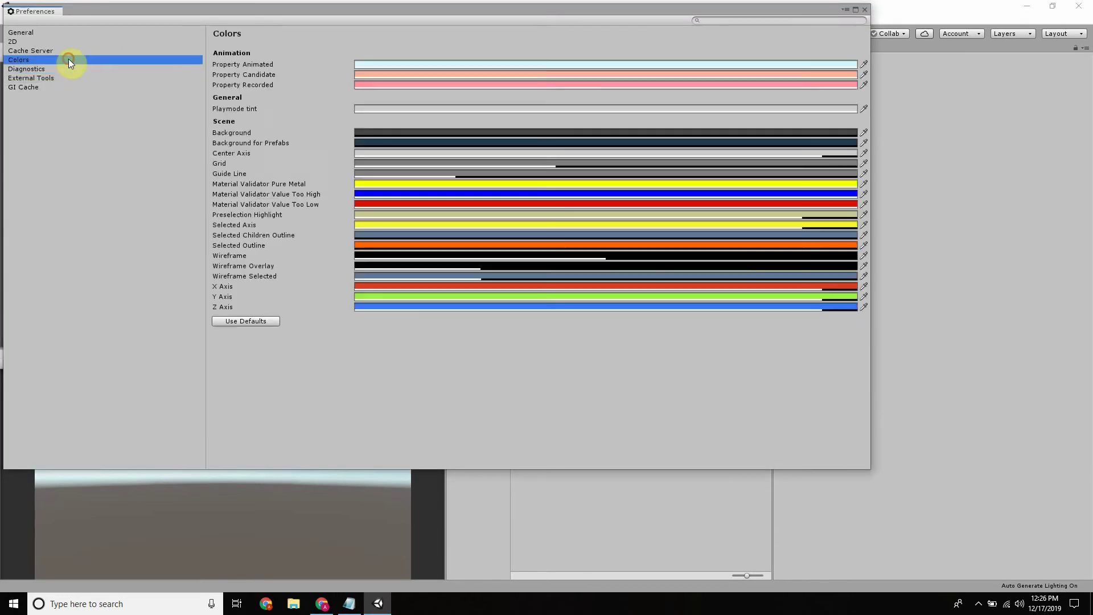
pyautogui.click(73, 33)
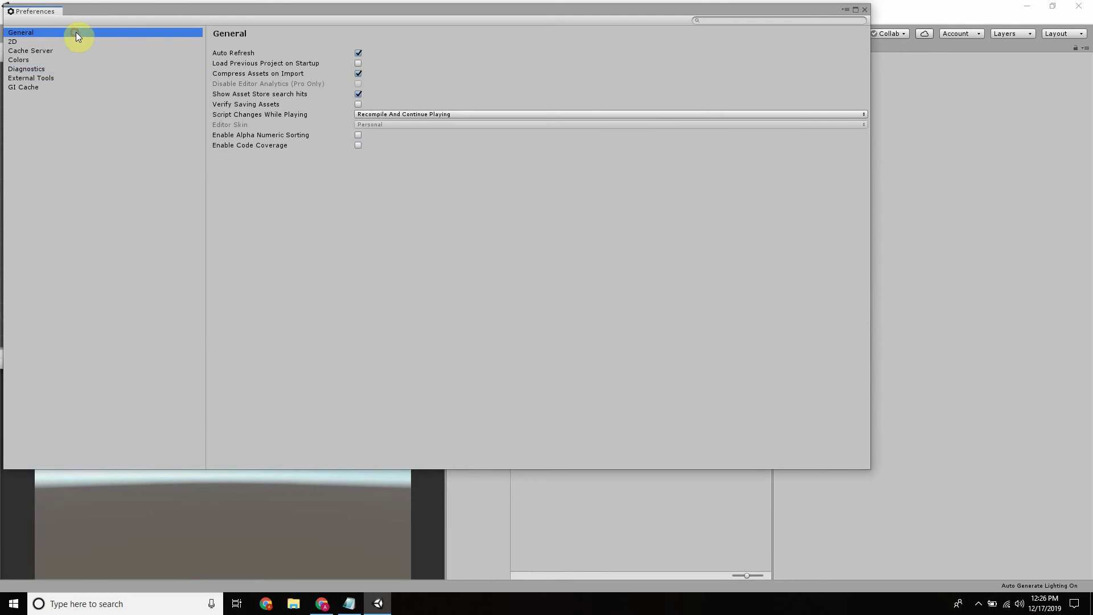
pyautogui.click(23, 86)
pyautogui.click(23, 60)
pyautogui.click(23, 68)
pyautogui.click(23, 78)
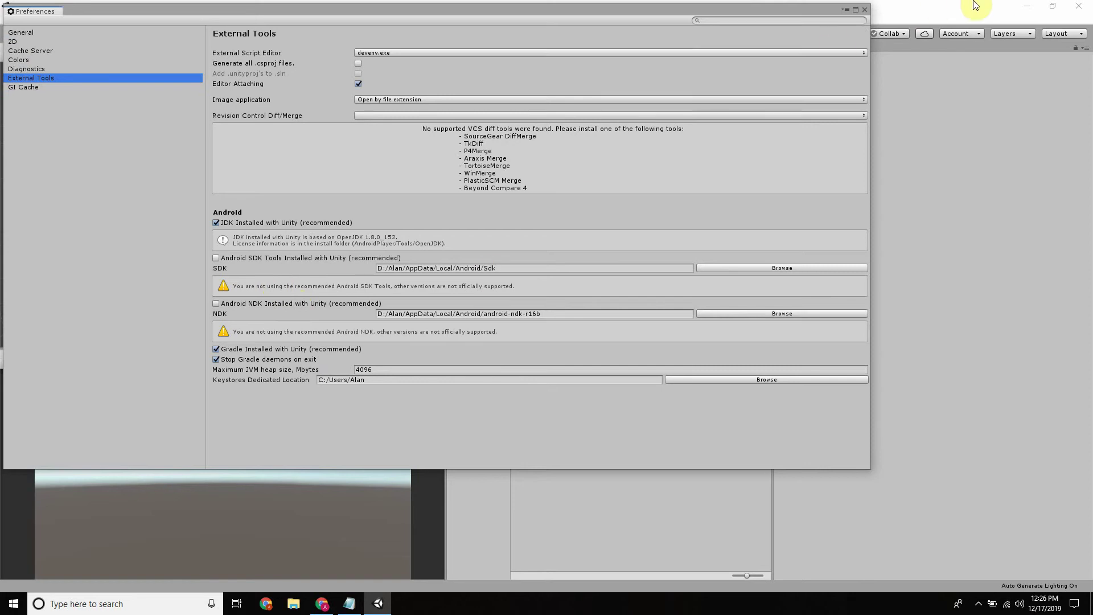
pyautogui.click(862, 10)
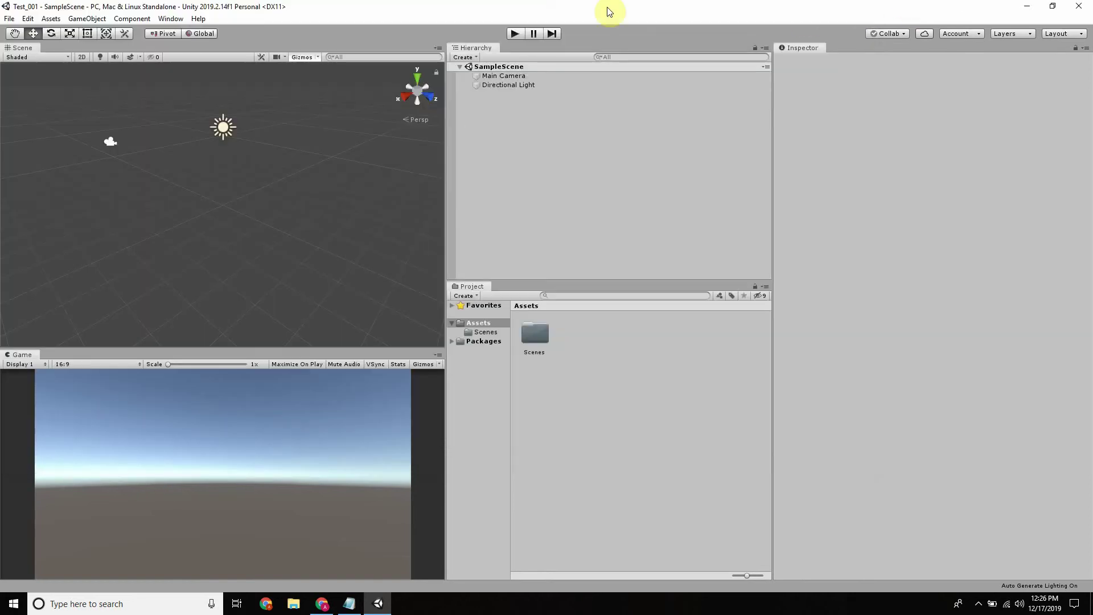
pyautogui.click(9, 18)
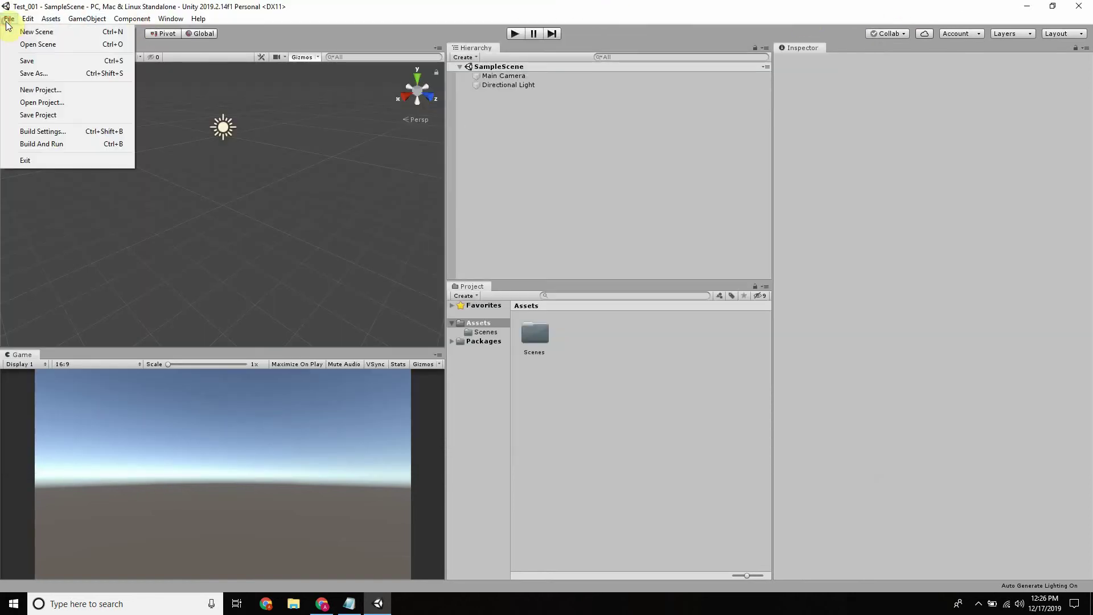
# Switch the build platform to Android in Build Settings, keeping ETC2 fallback at 32-bit
pyautogui.click(44, 134)
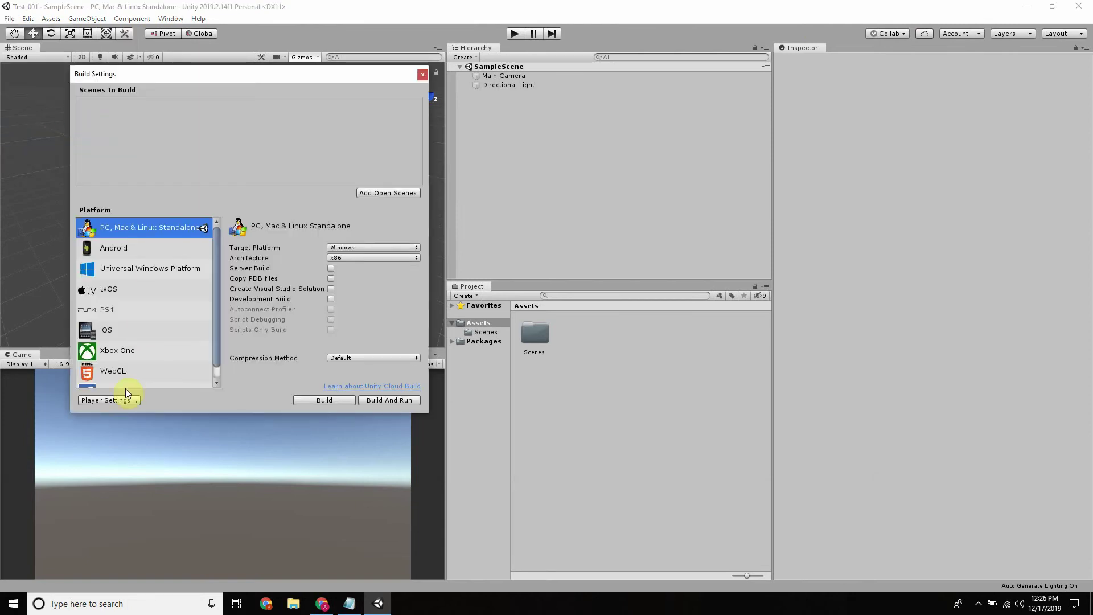
pyautogui.click(125, 247)
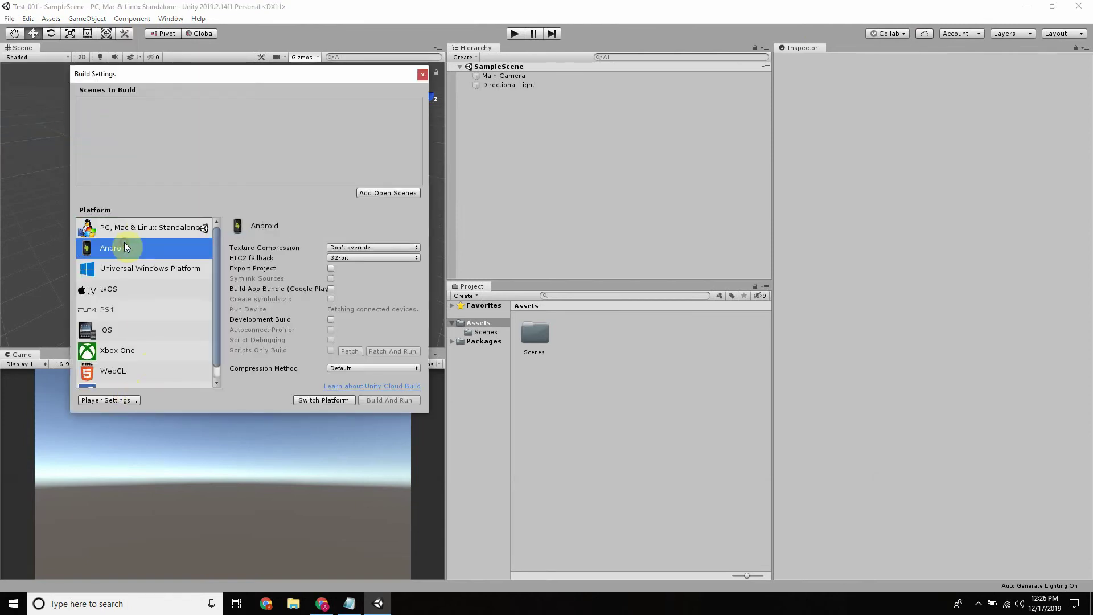
pyautogui.click(319, 400)
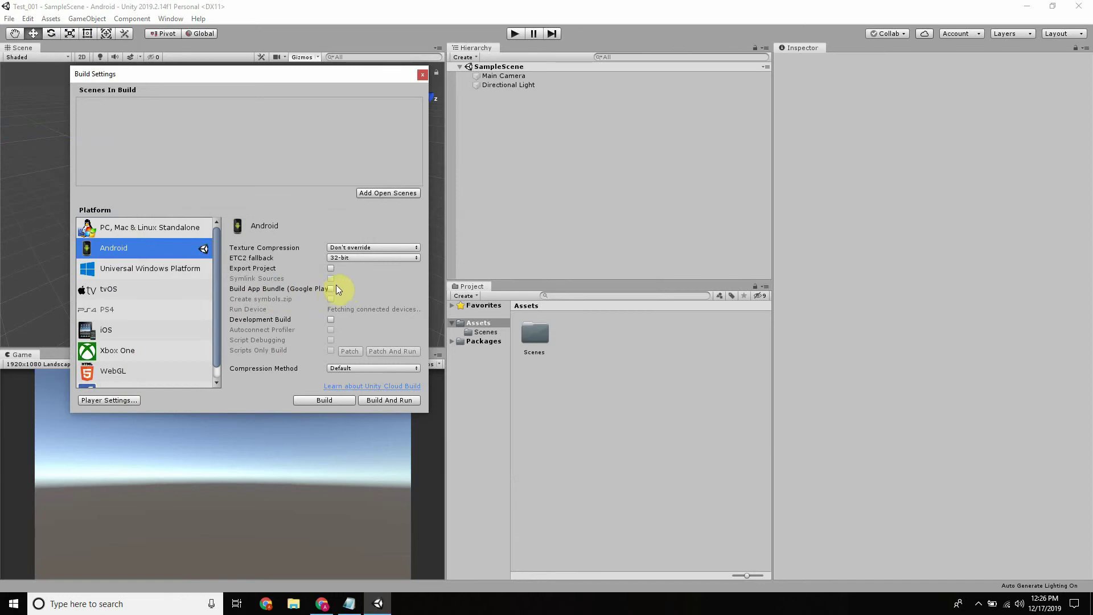
pyautogui.click(371, 258)
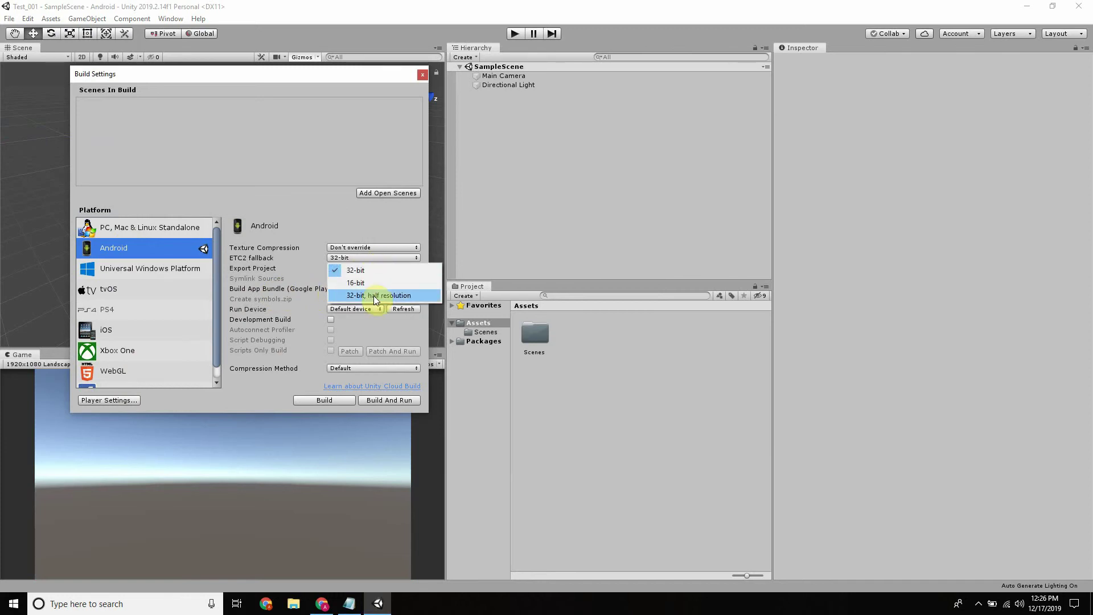
pyautogui.click(314, 208)
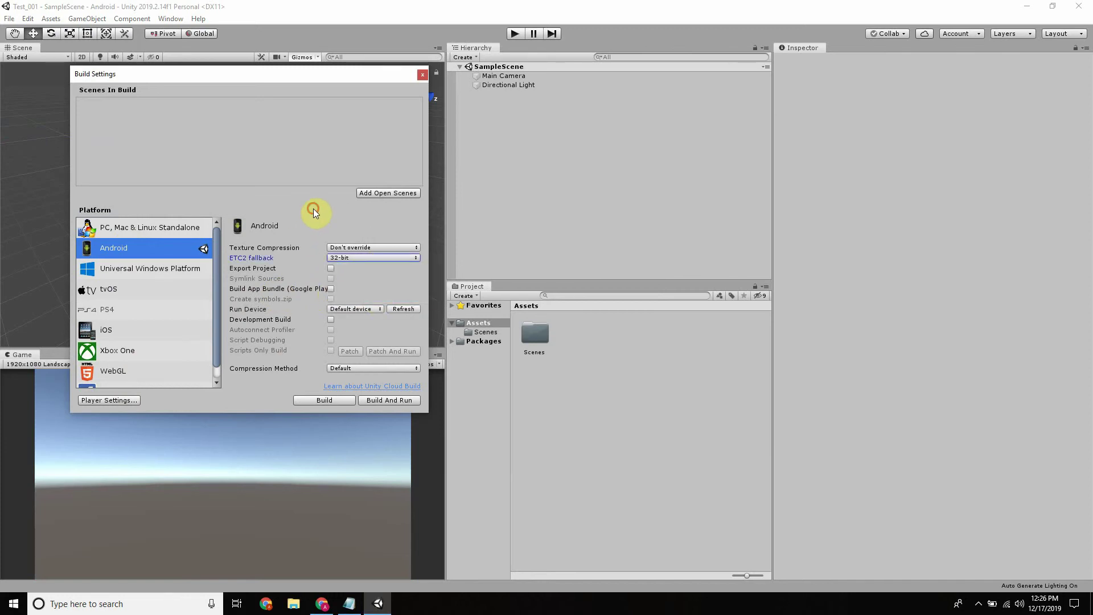
pyautogui.click(321, 603)
# Briefly reopen Unity's editor preferences, then close them again
pyautogui.click(202, 10)
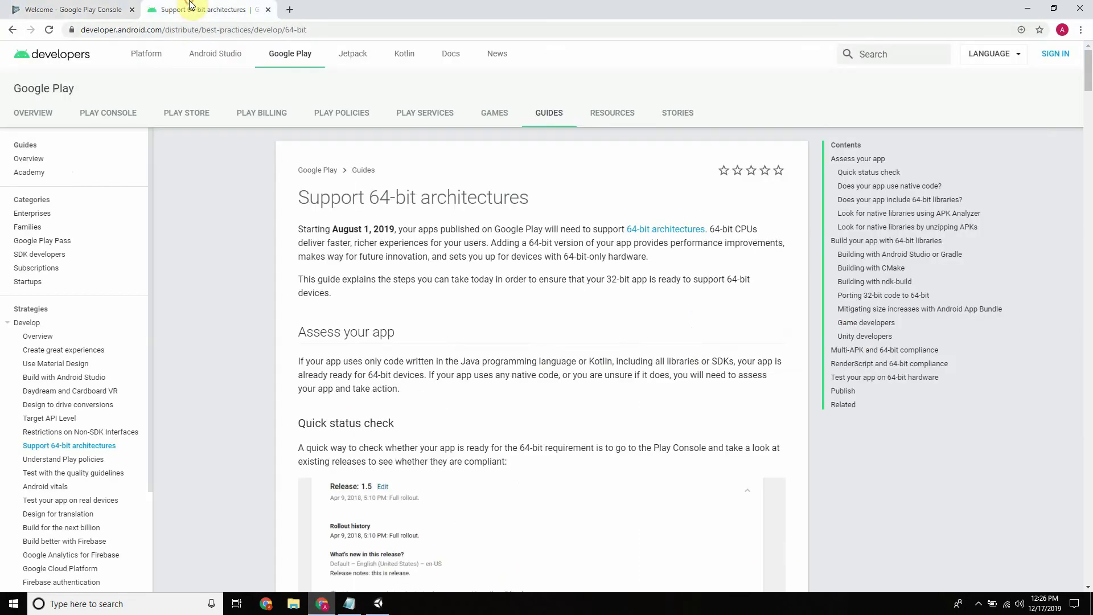
pyautogui.click(1028, 8)
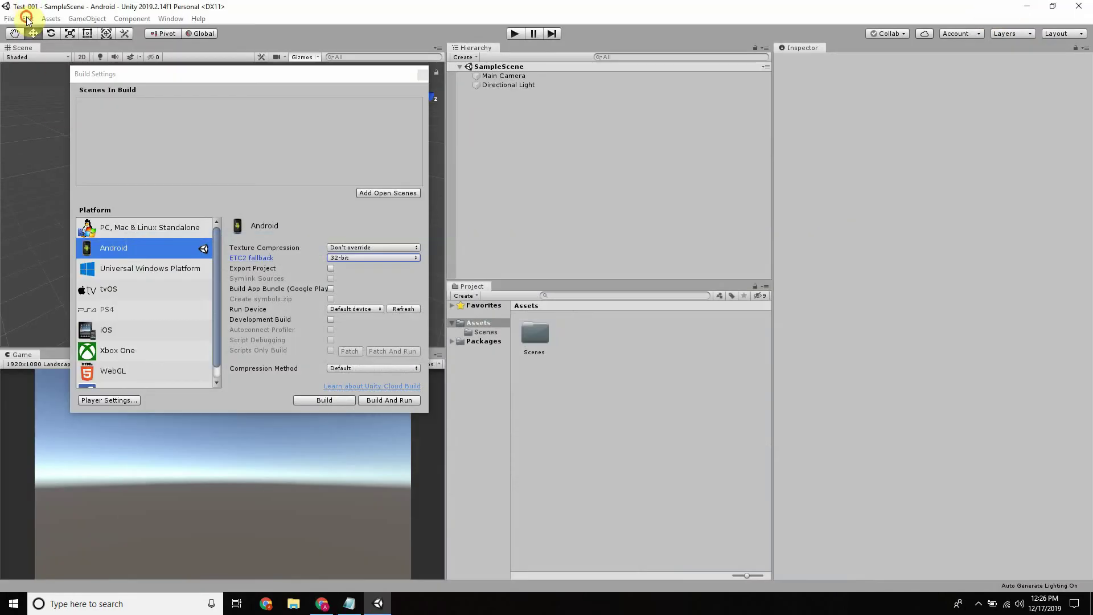
pyautogui.click(28, 18)
pyautogui.click(71, 342)
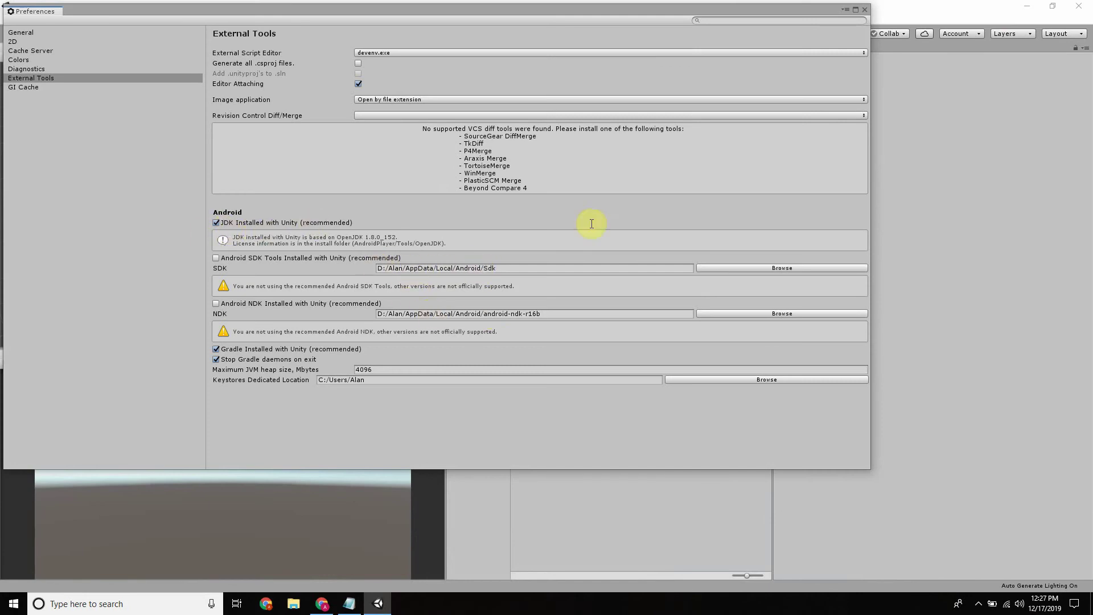
pyautogui.click(865, 9)
# Scroll the 64-bit architectures guide to the Unity developers section and version table
pyautogui.click(316, 604)
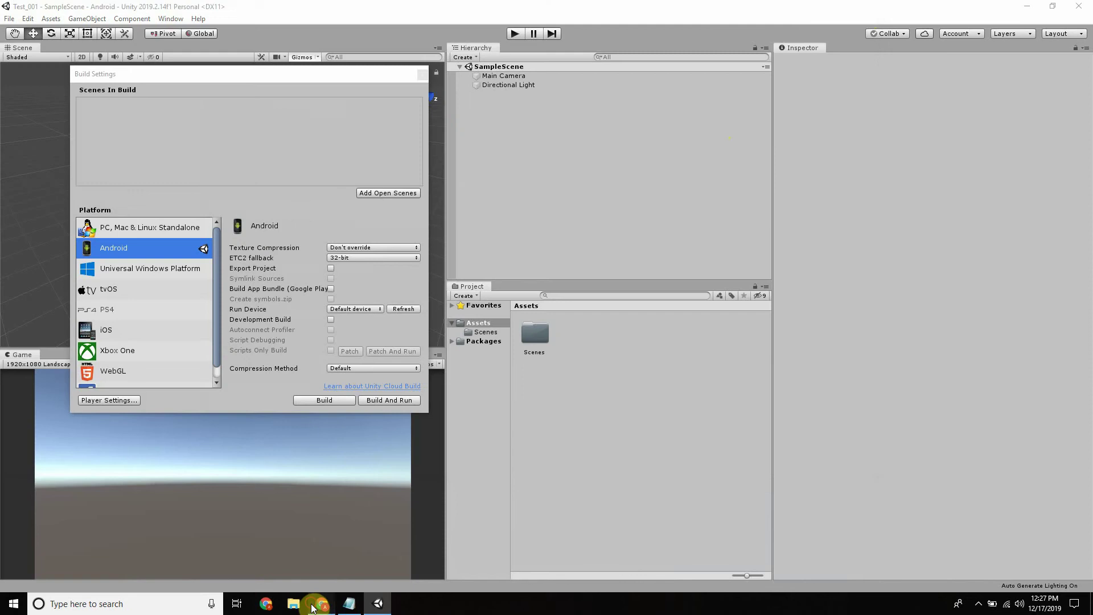
pyautogui.click(84, 7)
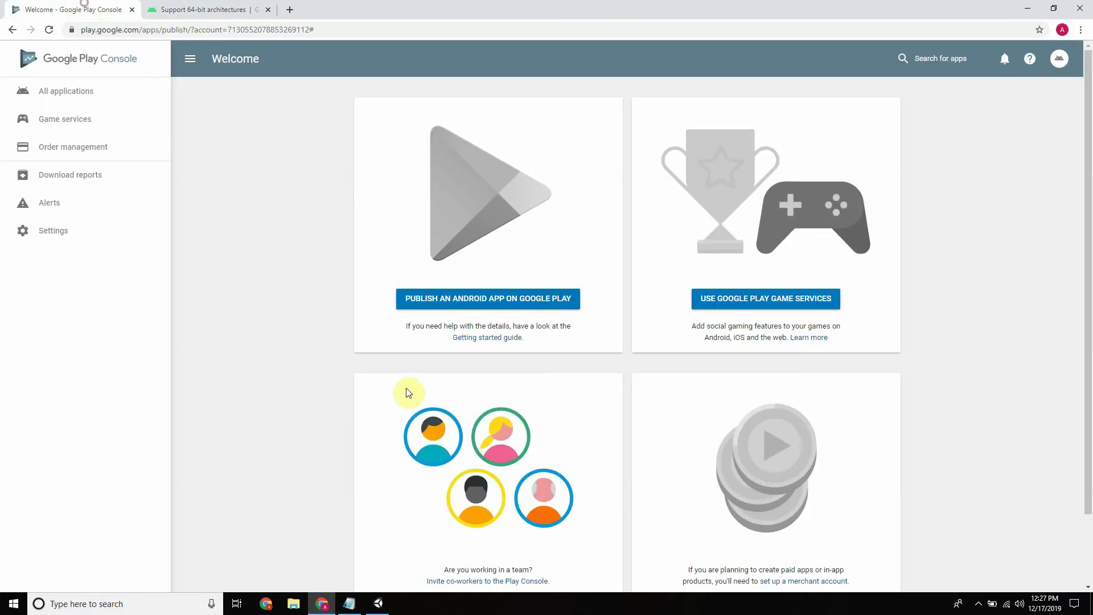
pyautogui.click(222, 9)
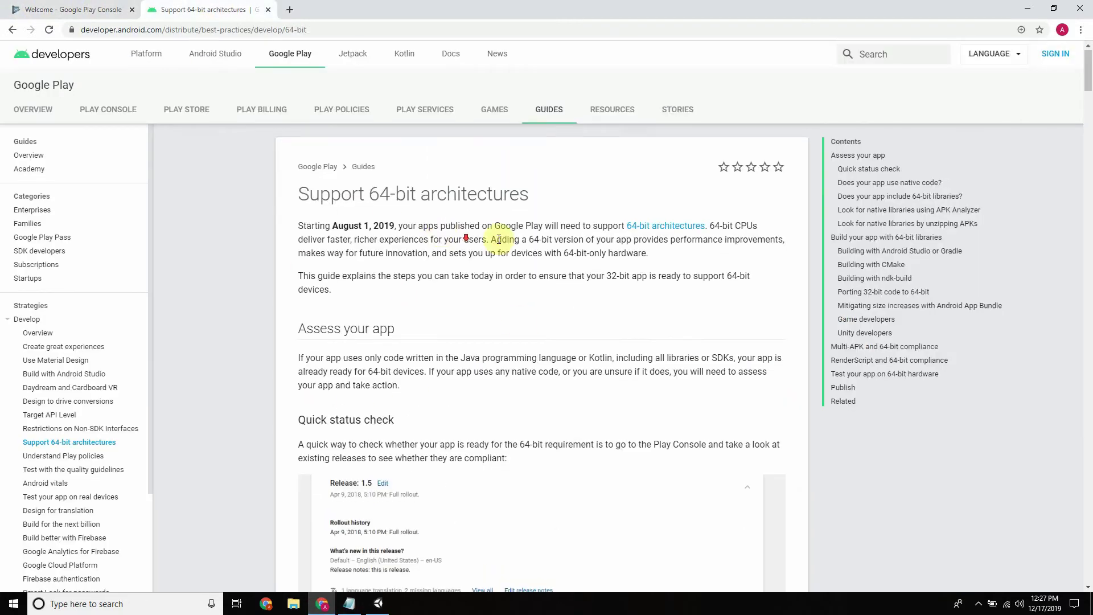
pyautogui.scroll(-20, 542, 227)
pyautogui.scroll(-20, 560, 228)
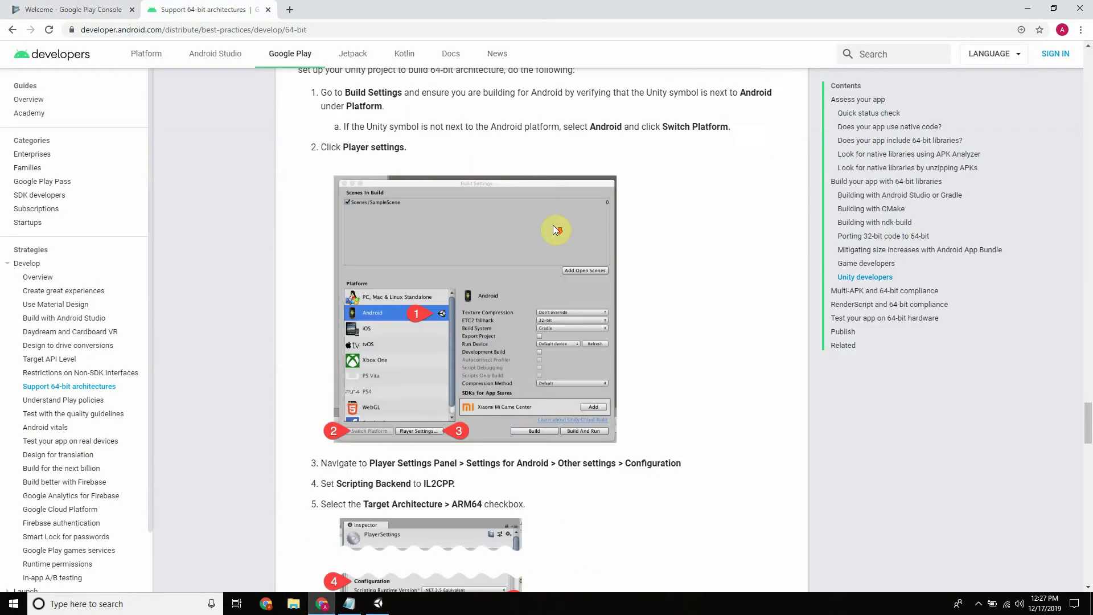
pyautogui.scroll(20, 556, 237)
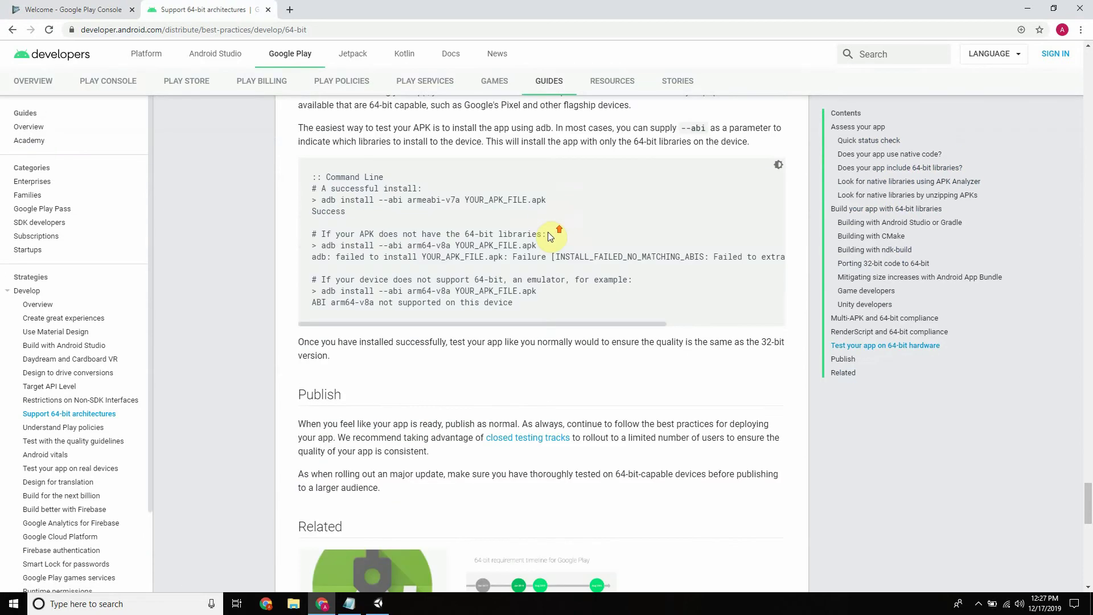
pyautogui.scroll(-7, 545, 237)
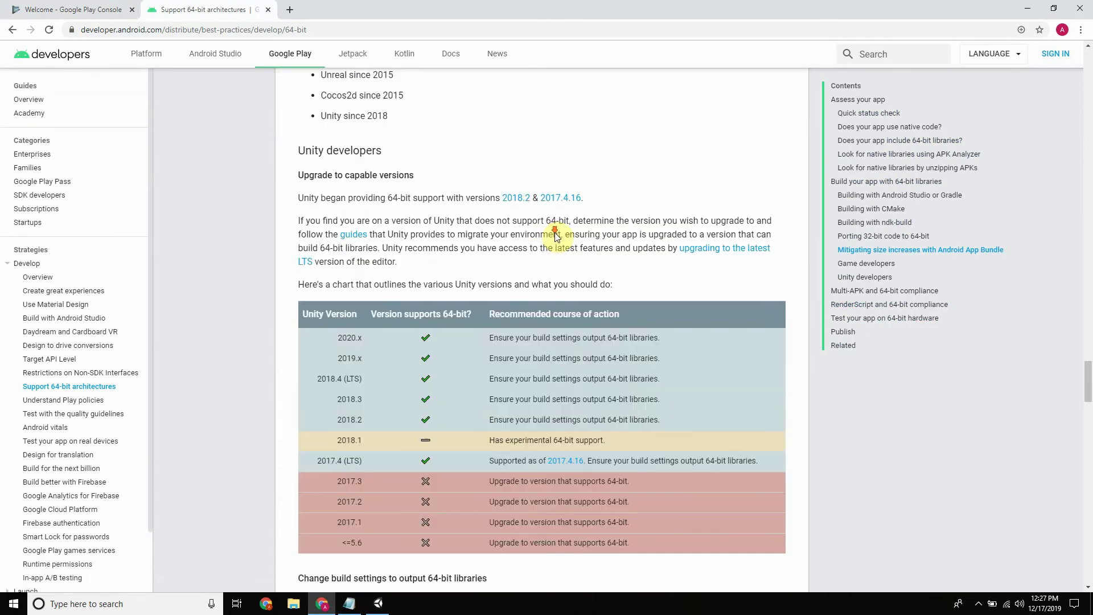
pyautogui.click(377, 605)
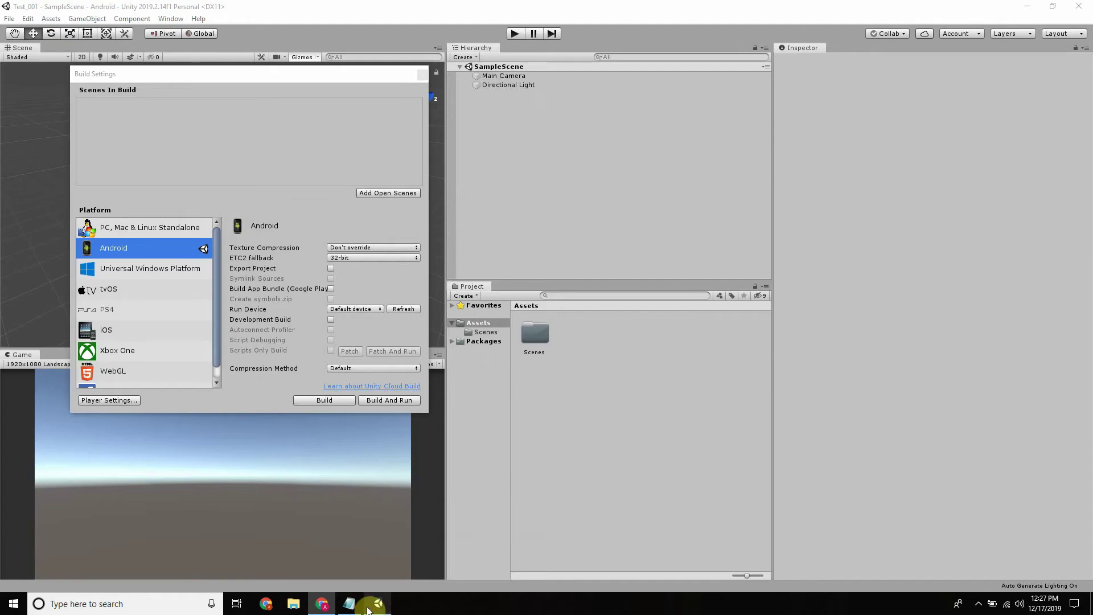
# In the Android Player Settings, set Scripting Backend to IL2CPP and tick ARM64 and x86
pyautogui.click(119, 401)
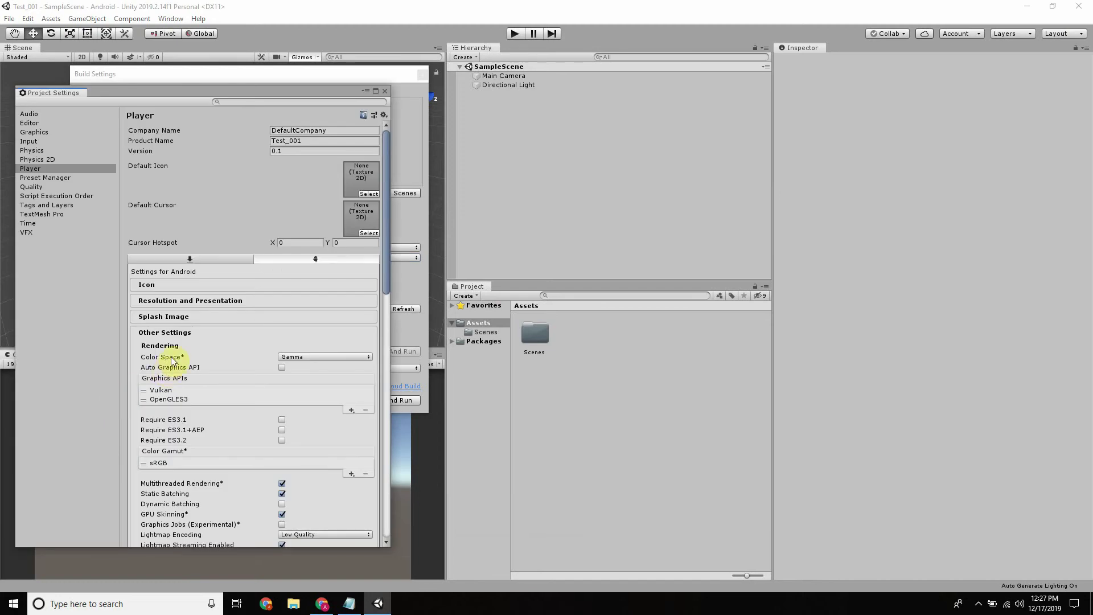
pyautogui.scroll(-10, 265, 338)
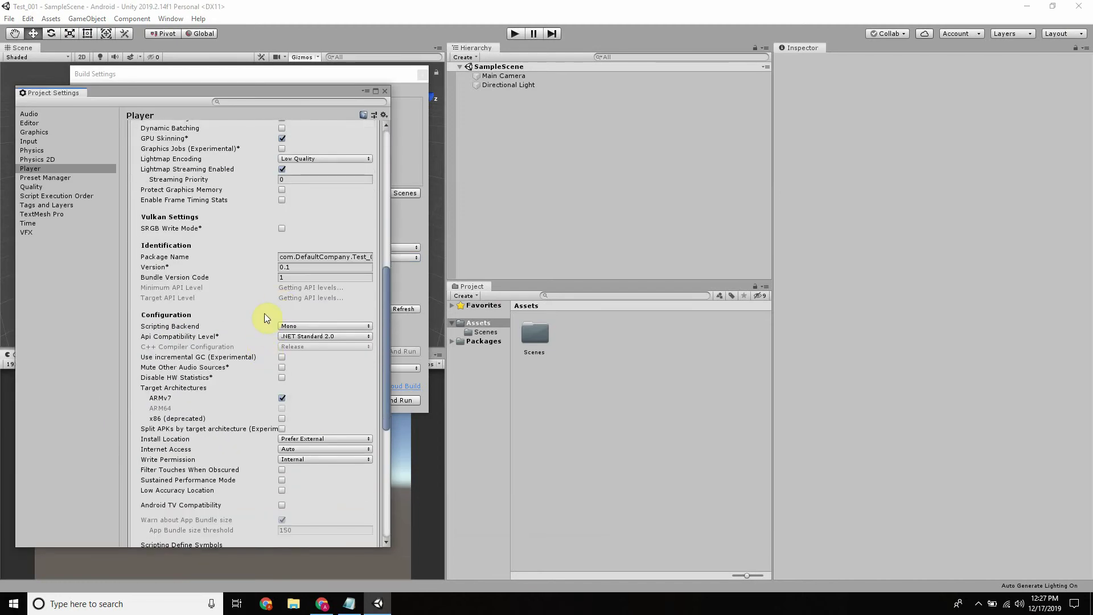
pyautogui.scroll(-4, 261, 327)
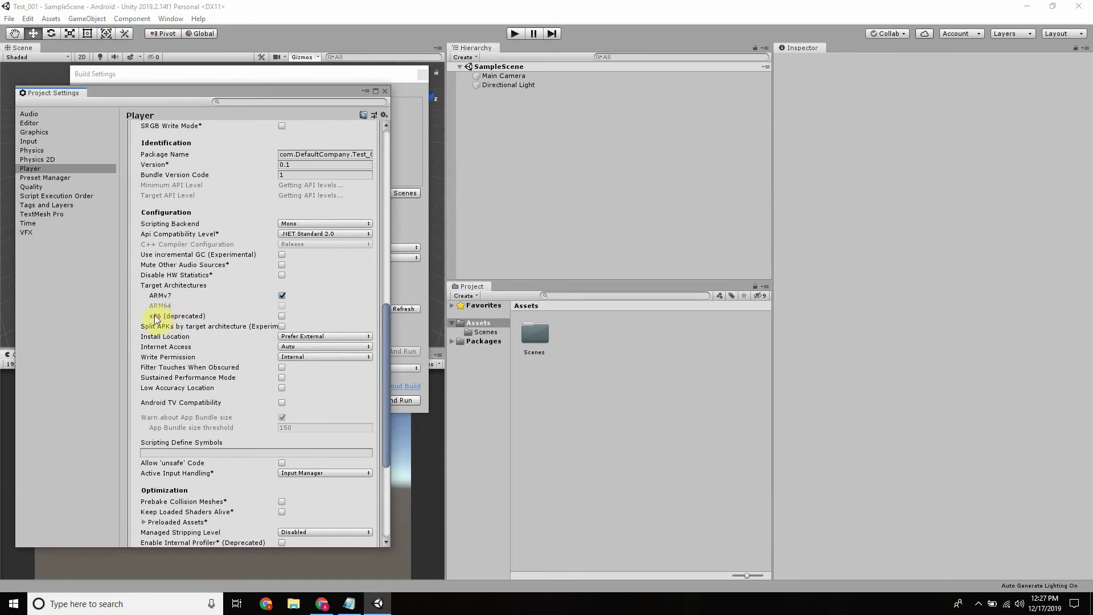
pyautogui.click(355, 223)
pyautogui.click(321, 251)
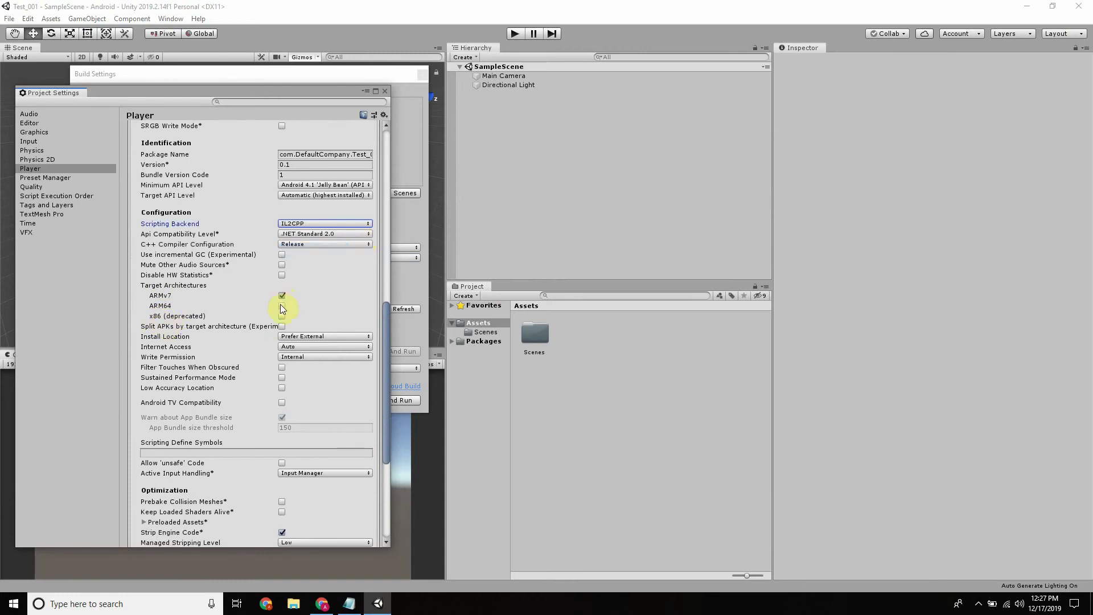
pyautogui.click(282, 306)
pyautogui.click(282, 316)
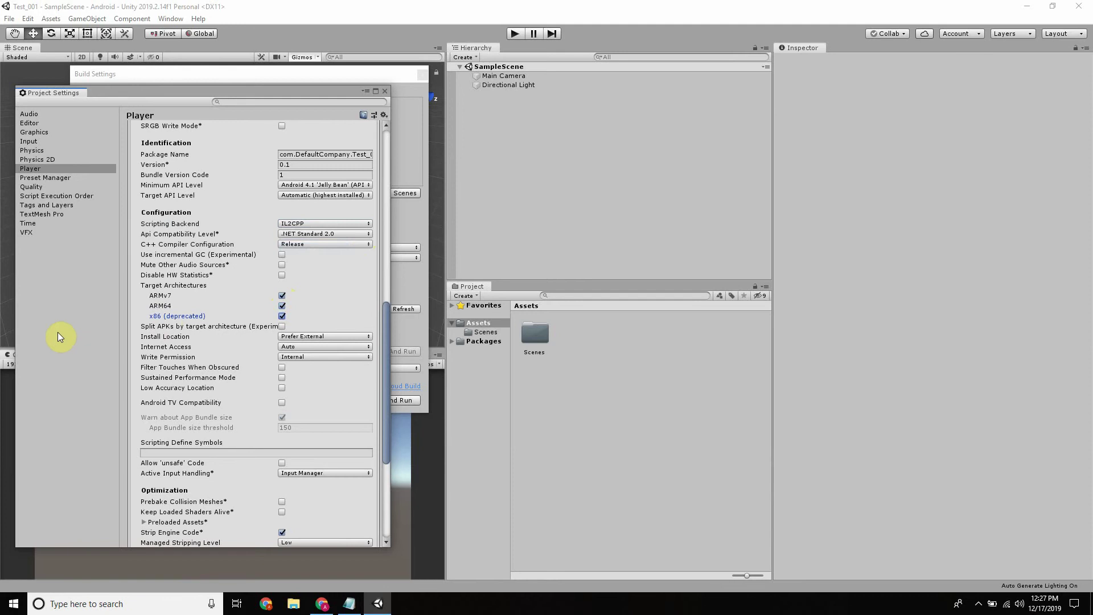
pyautogui.click(321, 604)
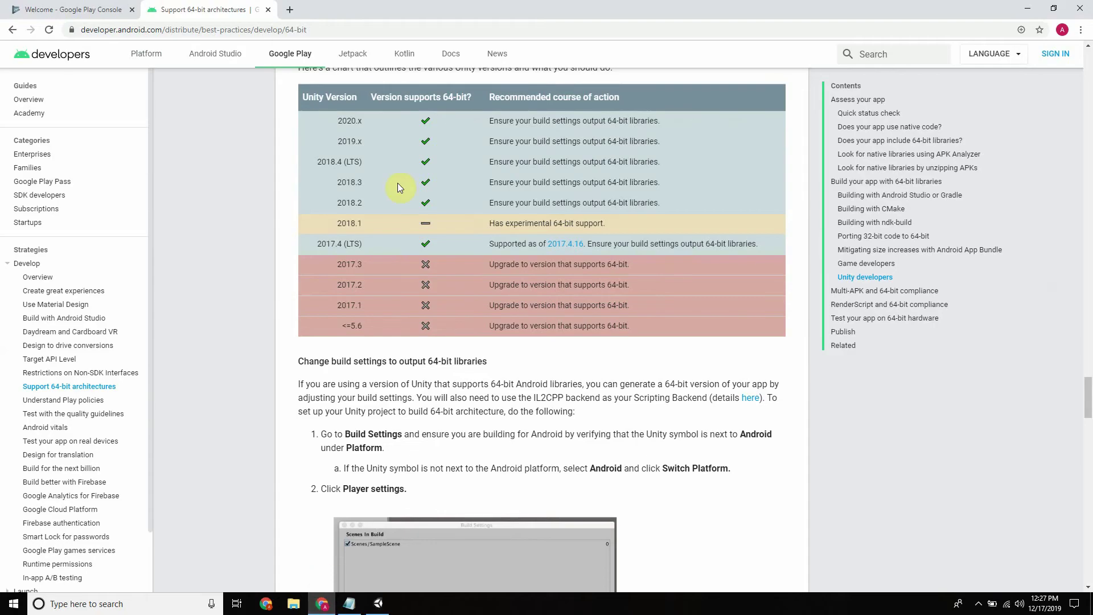
# Scroll the guide to the ARM64 checkbox steps, then scroll Unity's Player settings back up
pyautogui.scroll(-12, 470, 203)
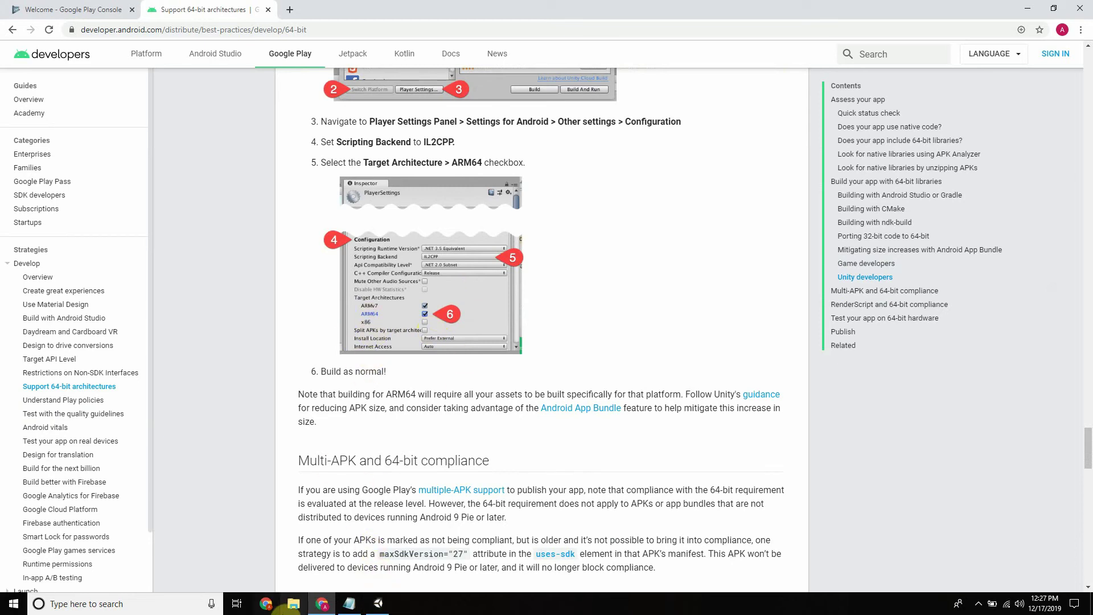
pyautogui.click(374, 608)
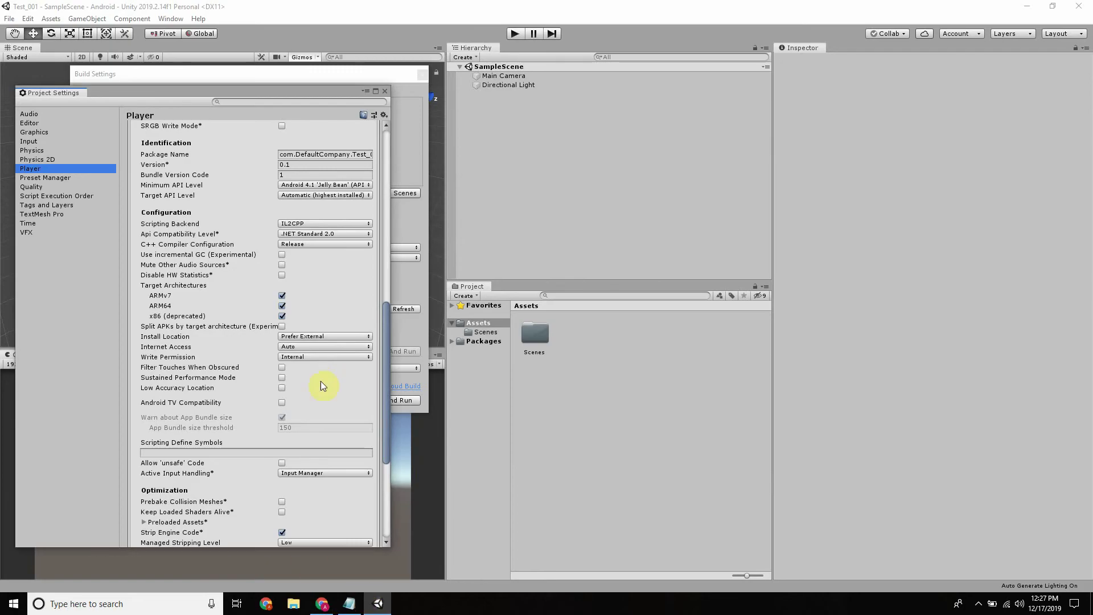
pyautogui.scroll(15, 268, 312)
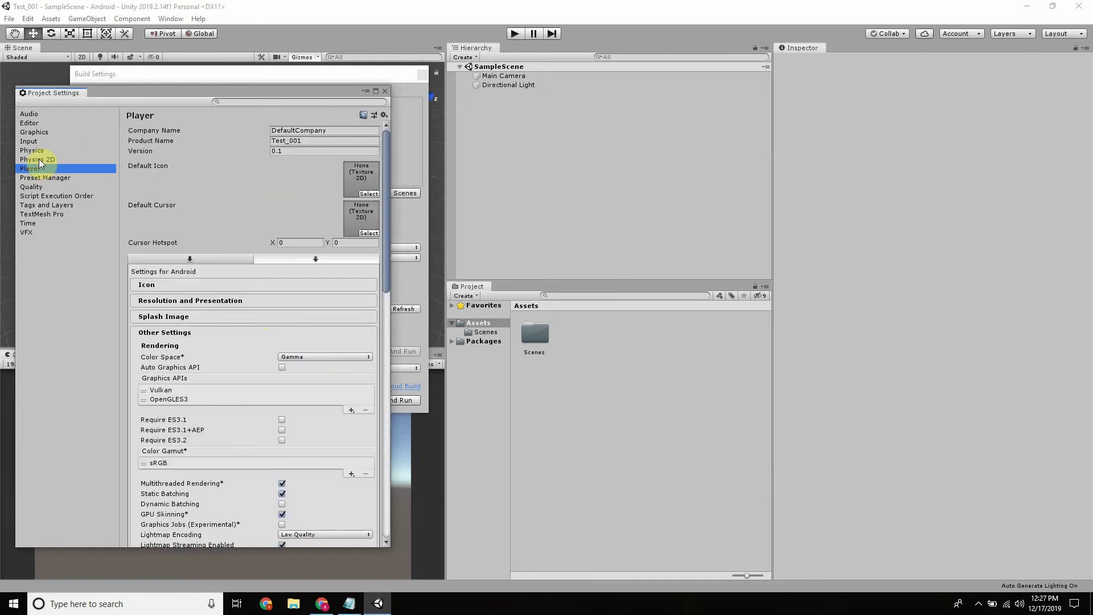
# In Editor project settings, set the Unity Remote device to Any Android Device
pyautogui.click(28, 123)
pyautogui.click(300, 144)
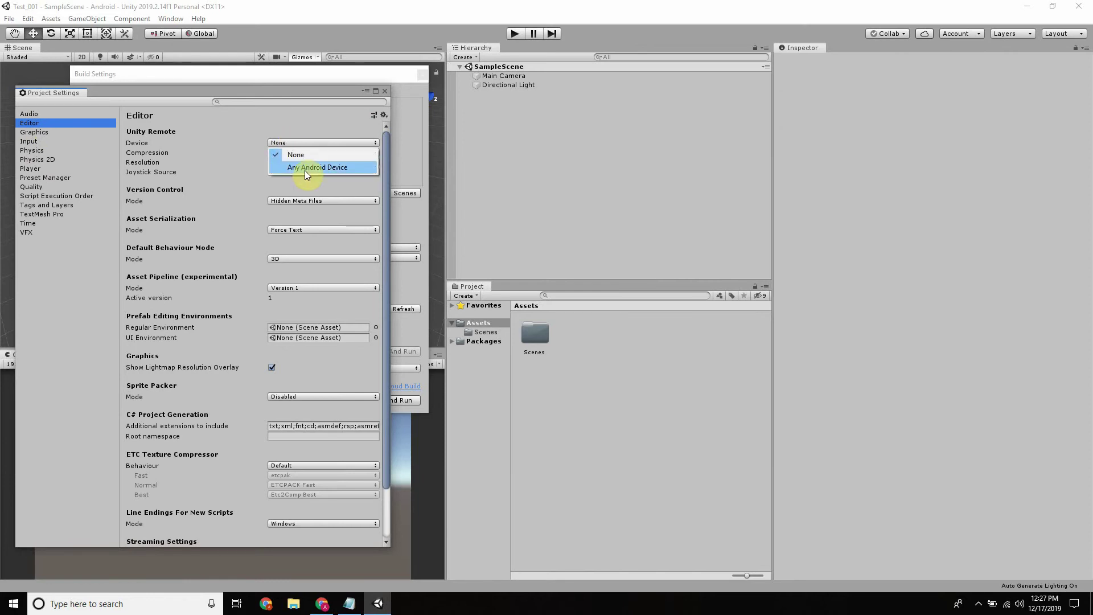
pyautogui.click(305, 169)
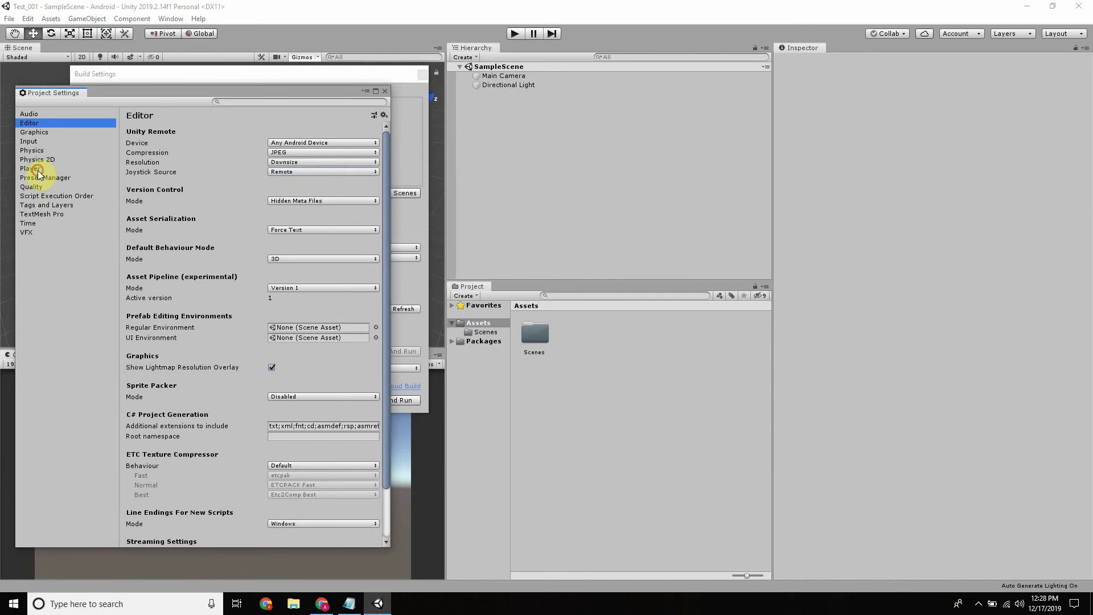
# Return to the Player page and collapse its Other Settings section
pyautogui.click(40, 169)
pyautogui.scroll(-15, 281, 227)
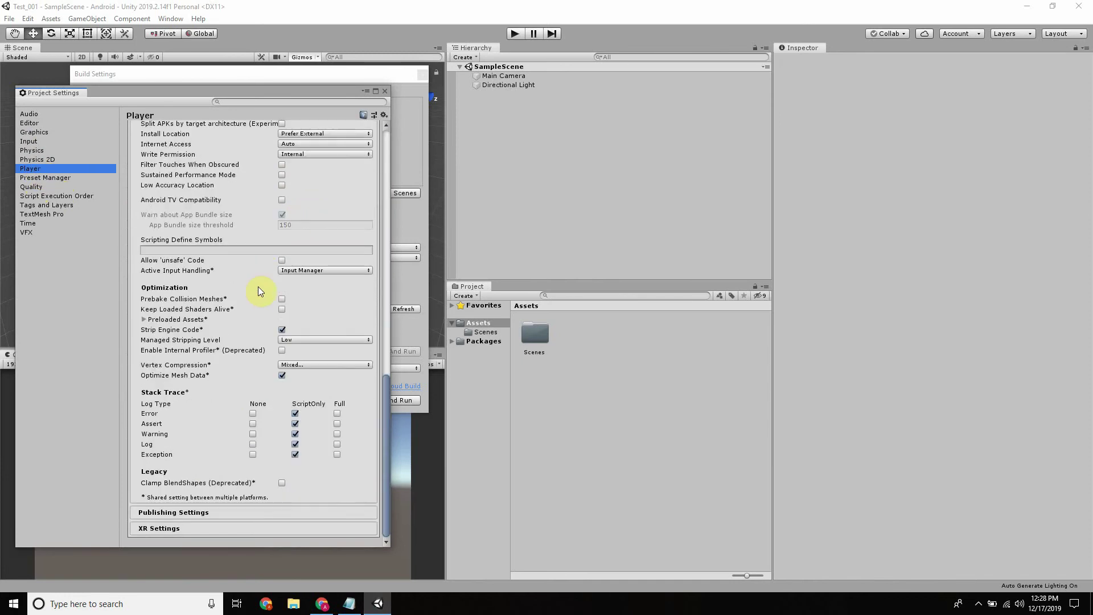
pyautogui.scroll(5, 265, 296)
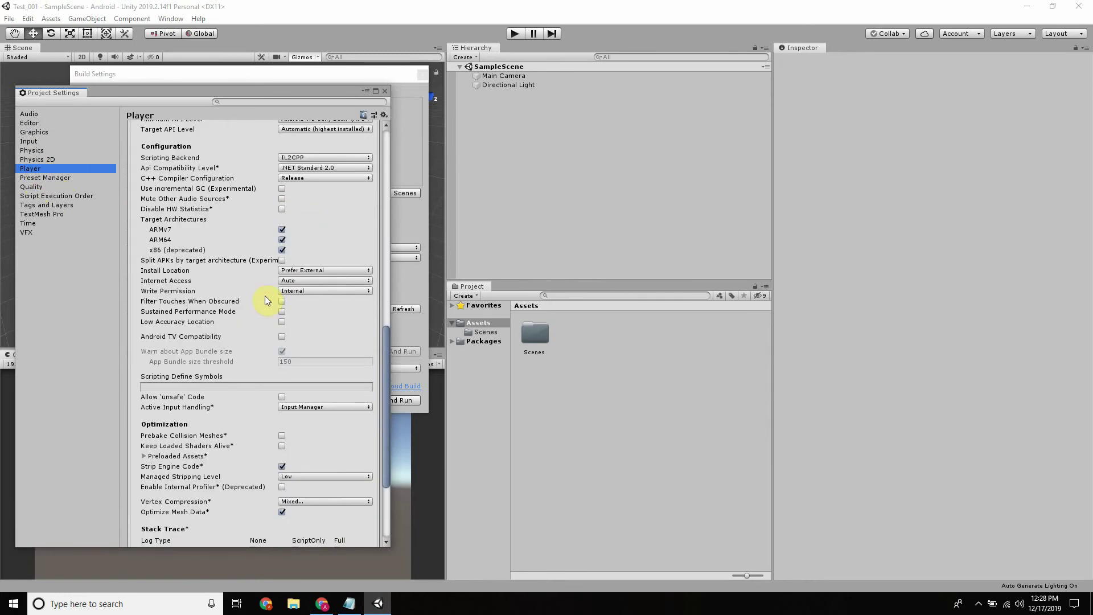
pyautogui.scroll(15, 268, 290)
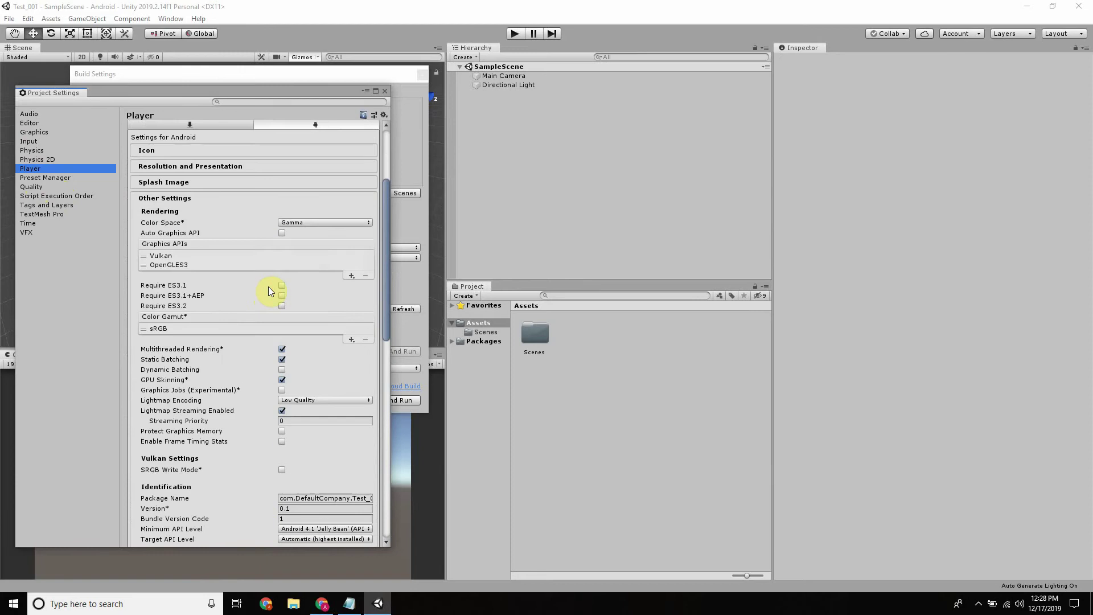
pyautogui.click(178, 199)
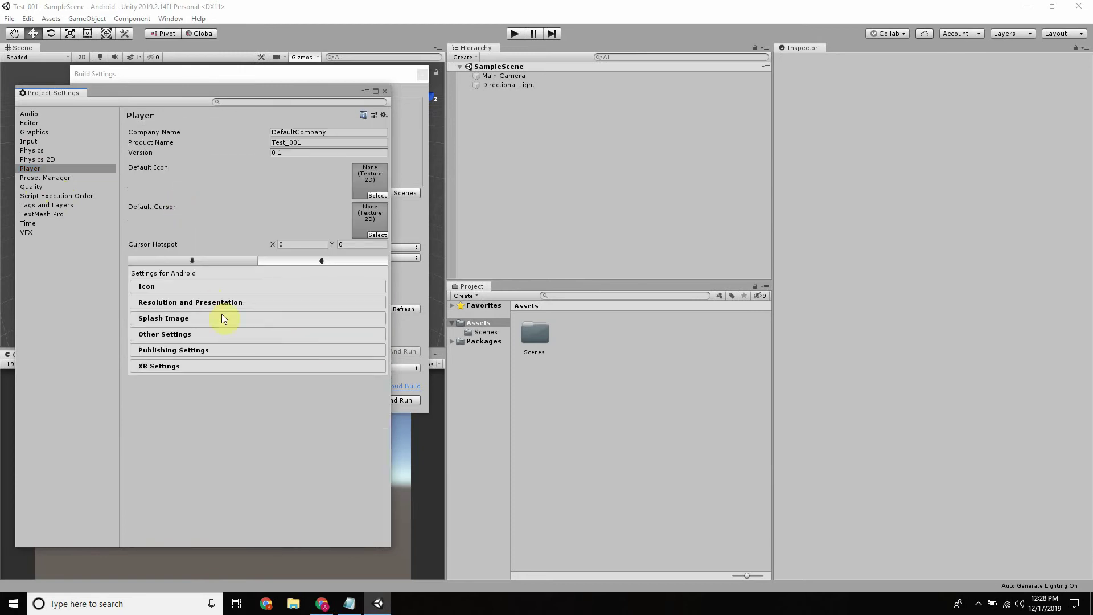
# Expand Android Publishing Settings and open the Keystore Manager, after a quick look at the Play Console
pyautogui.click(187, 351)
pyautogui.scroll(-4, 298, 283)
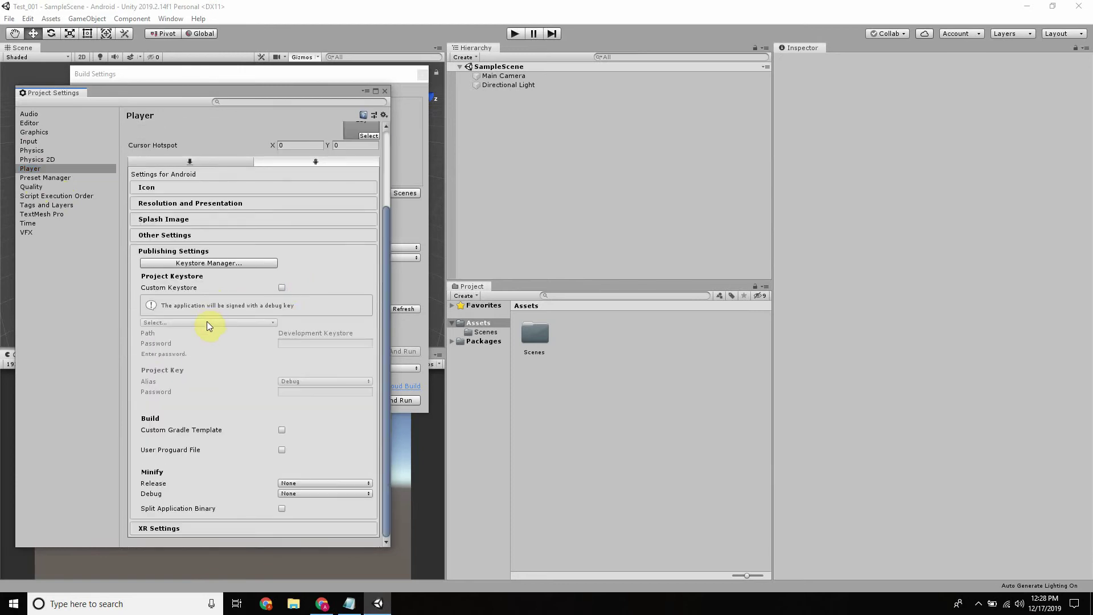
pyautogui.click(242, 265)
pyautogui.click(321, 604)
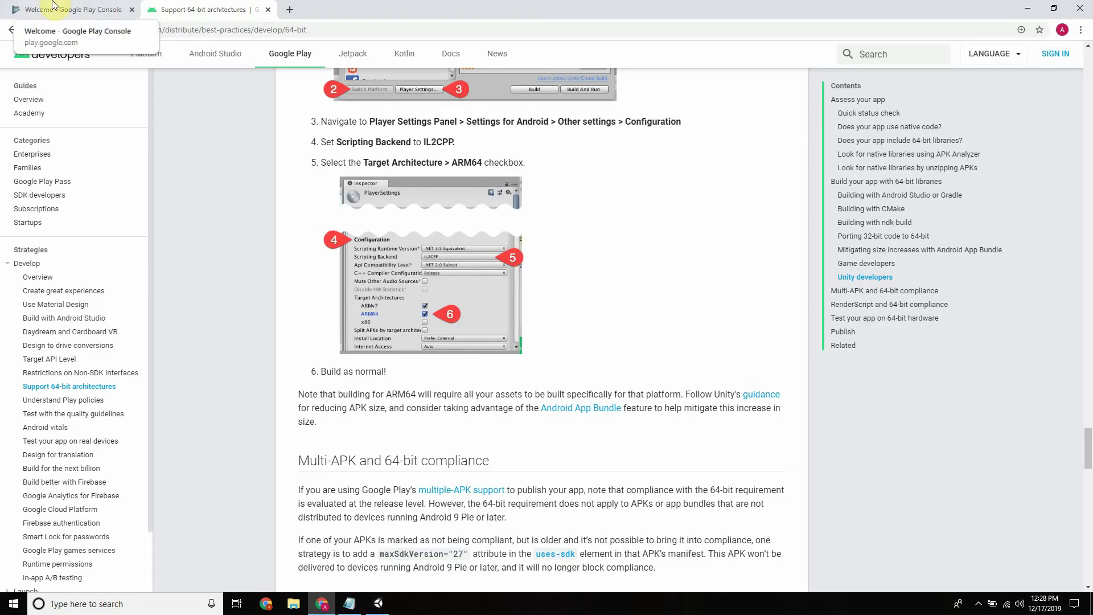
pyautogui.click(69, 10)
pyautogui.click(378, 604)
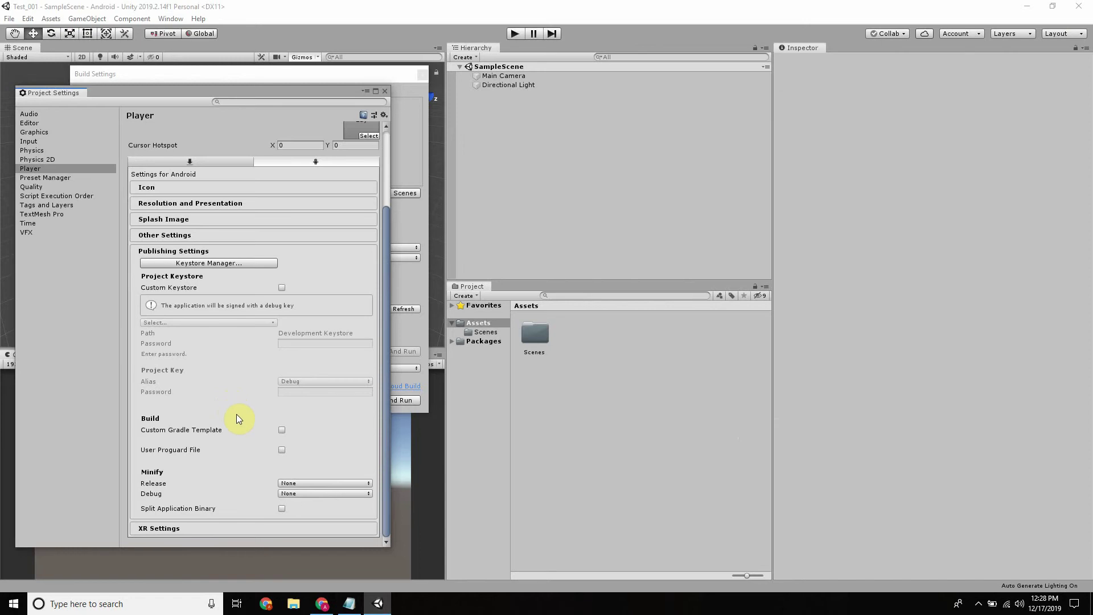
pyautogui.click(246, 263)
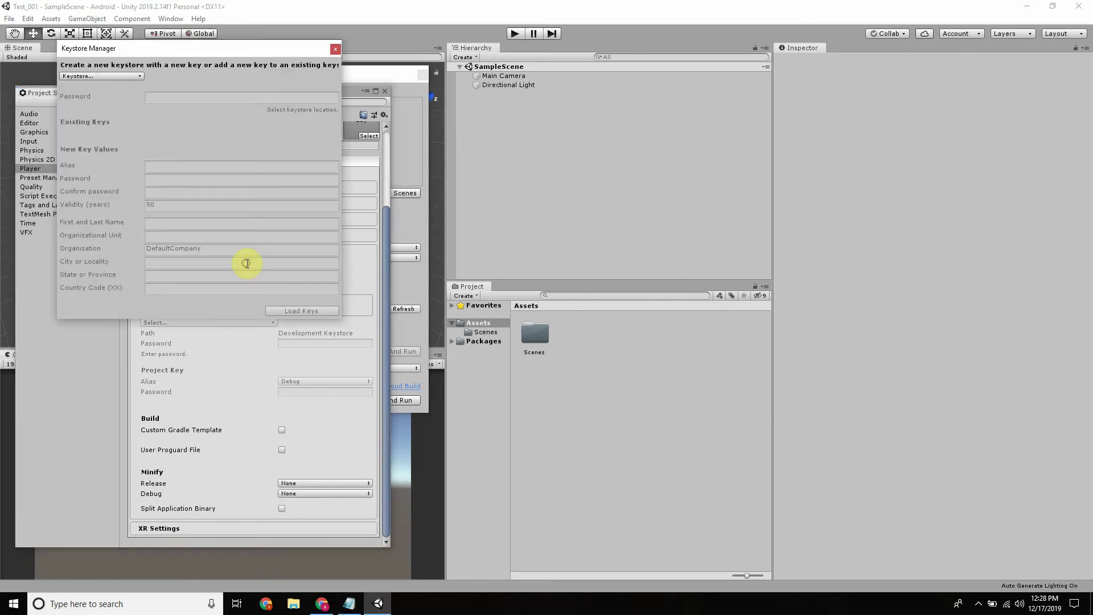
# Create a new keystore anywhere, saved as user in the Test_001 folder
pyautogui.click(335, 49)
pyautogui.click(238, 263)
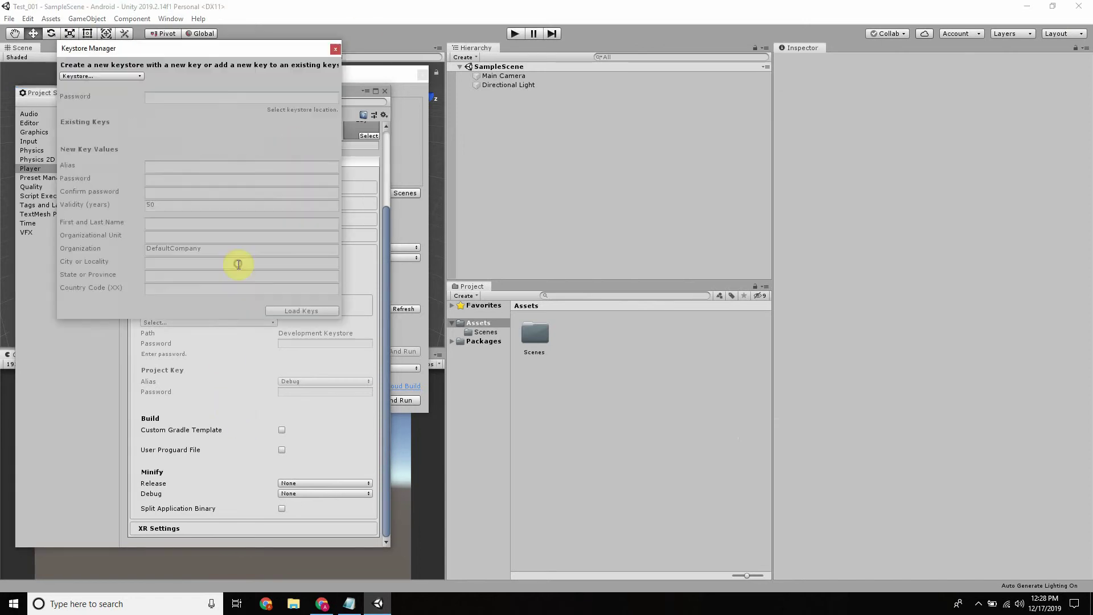
pyautogui.click(114, 78)
pyautogui.moveTo(105, 90)
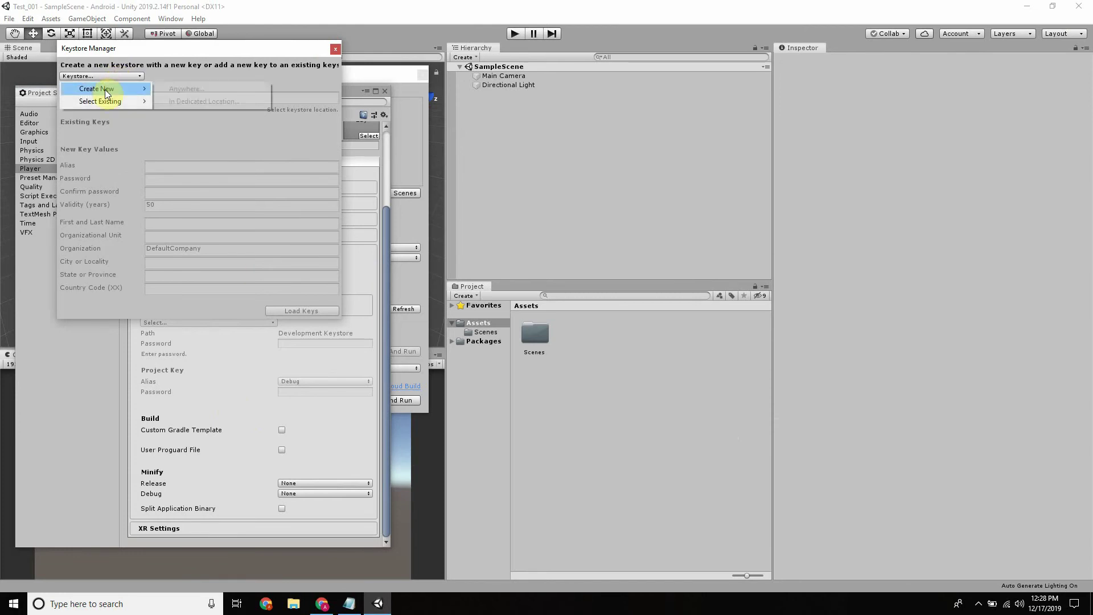
pyautogui.click(178, 90)
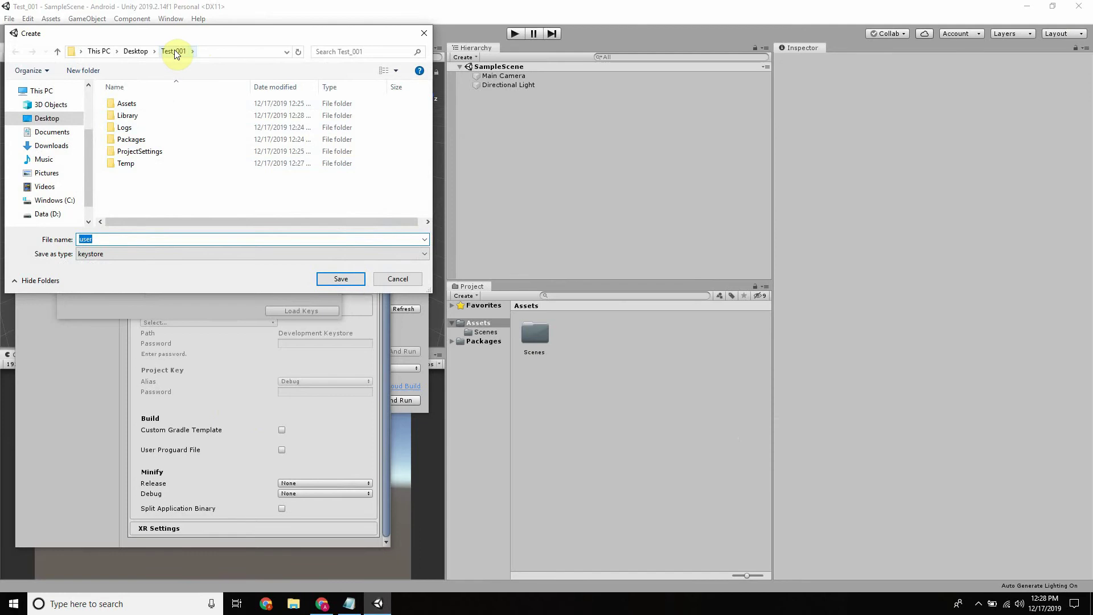
pyautogui.click(339, 278)
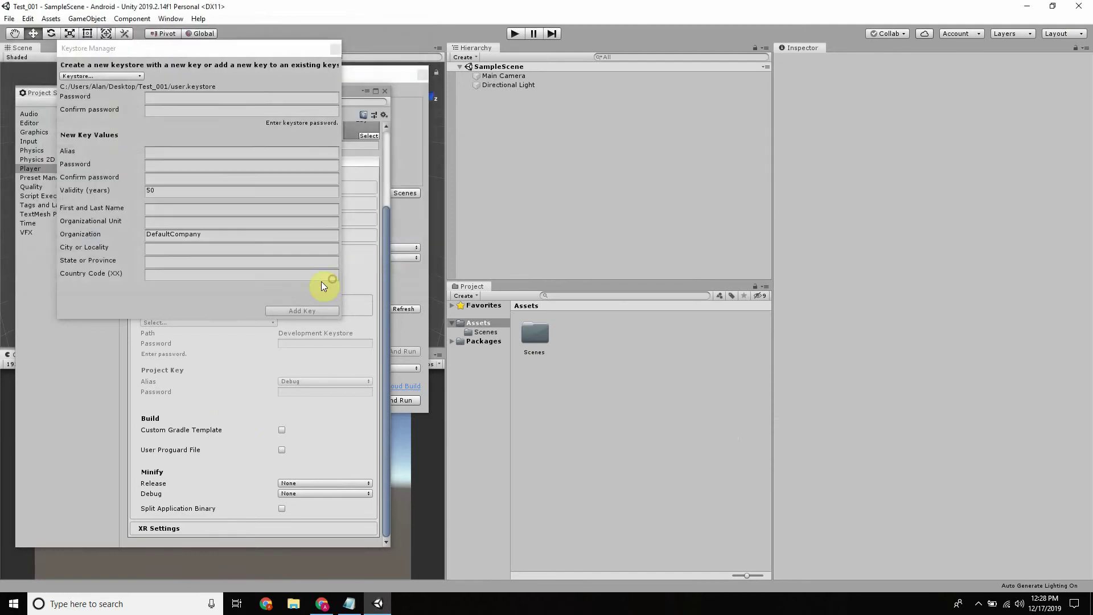
# Enter the keystore password and its confirmation, correcting a mistyped attempt
pyautogui.click(158, 100)
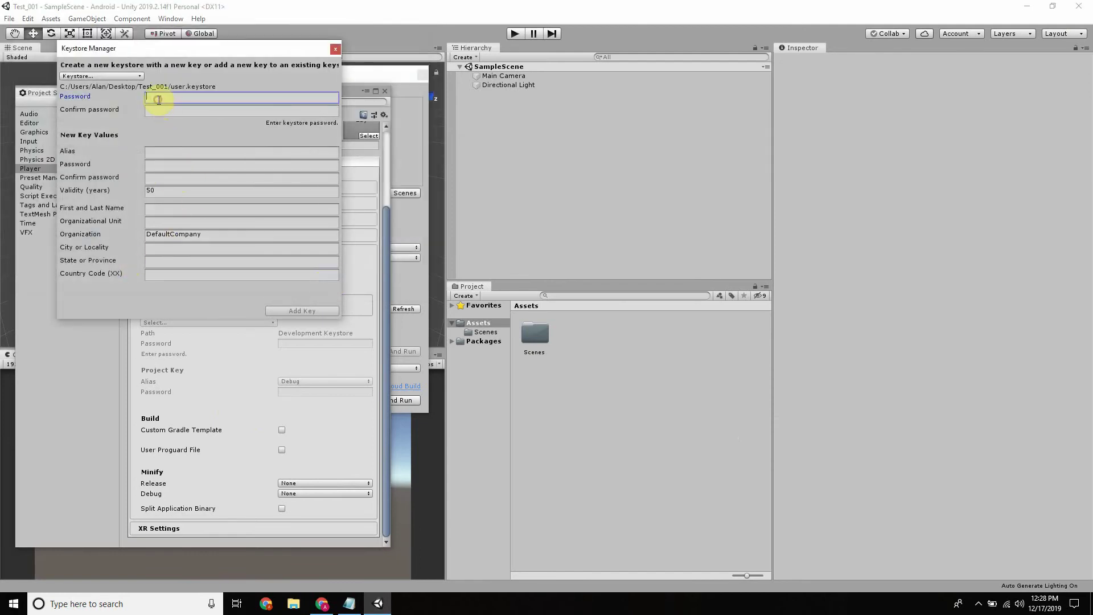
pyautogui.write('***')
pyautogui.press('BackSpace')
pyautogui.press('BackSpace')
pyautogui.press('BackSpace')
pyautogui.press('BackSpace')
pyautogui.press('BackSpace')
pyautogui.press('BackSpace')
pyautogui.write('********')
pyautogui.click(184, 111)
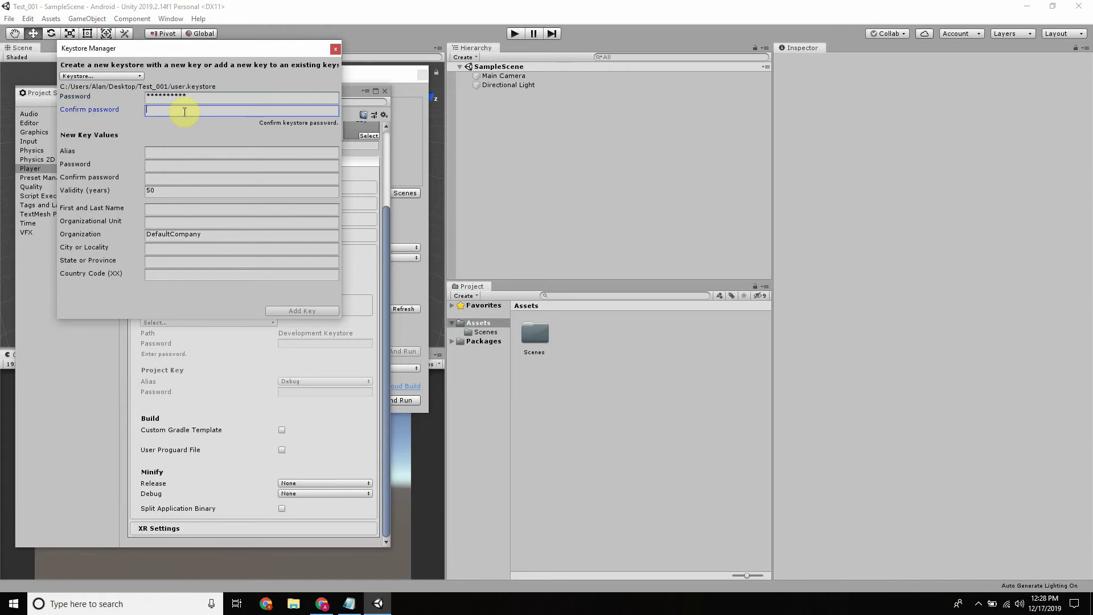
pyautogui.write('***')
pyautogui.click(159, 152)
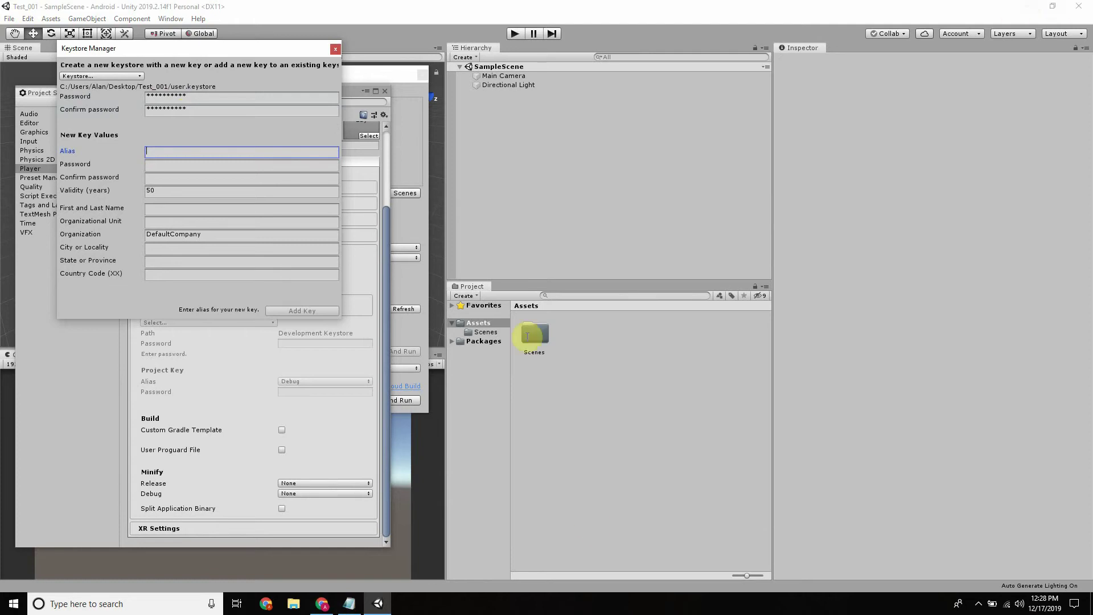
pyautogui.click(296, 612)
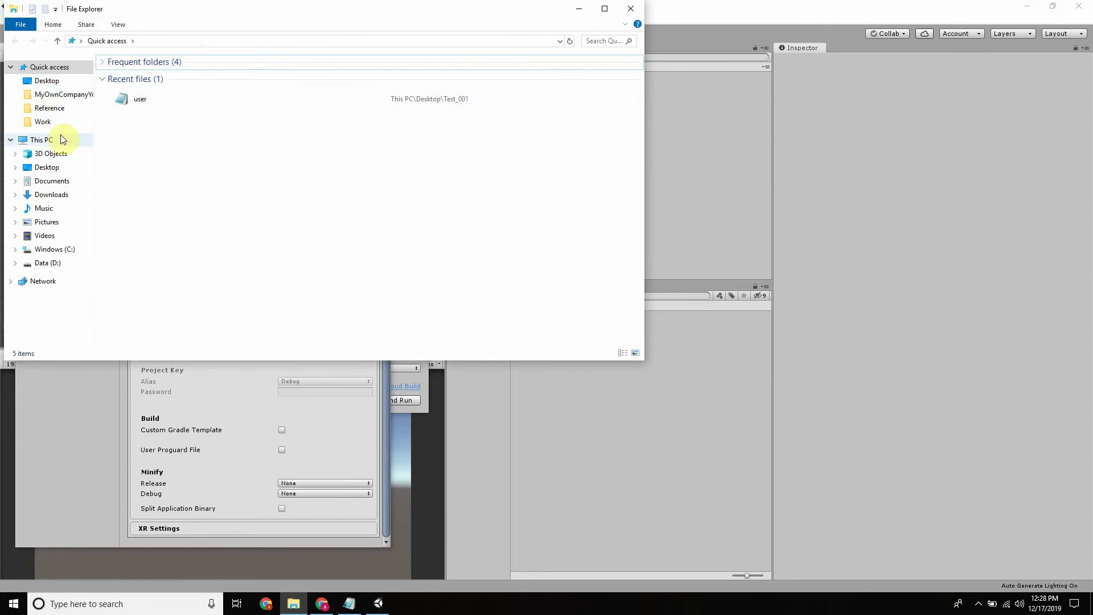
# Browse from Desktop into Test_001, its Assets and Scenes folders, then back to Test_001
pyautogui.click(54, 81)
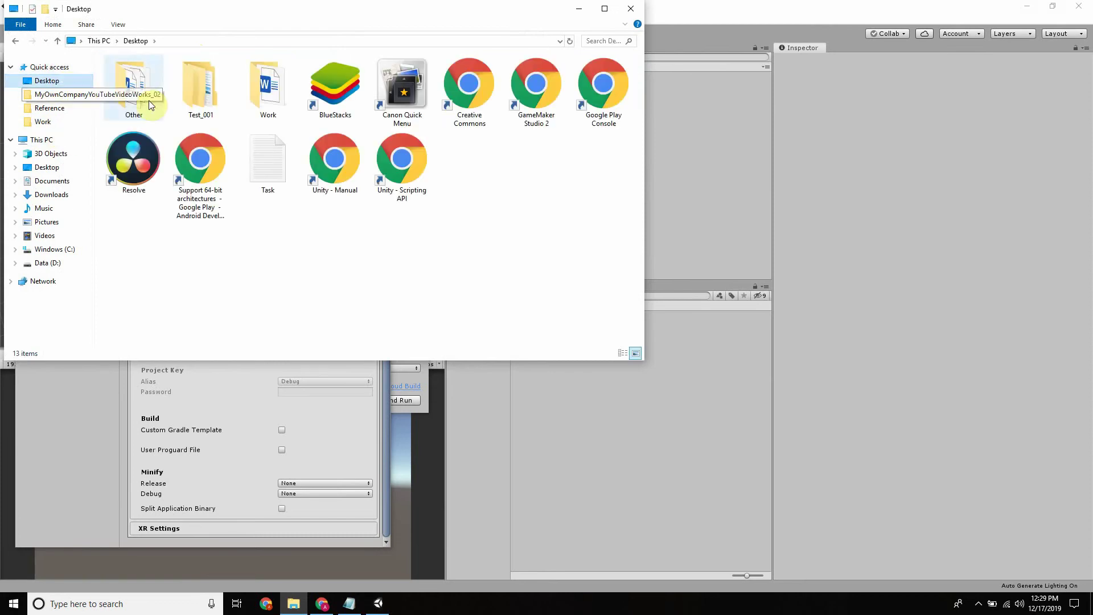
pyautogui.doubleClick(206, 96)
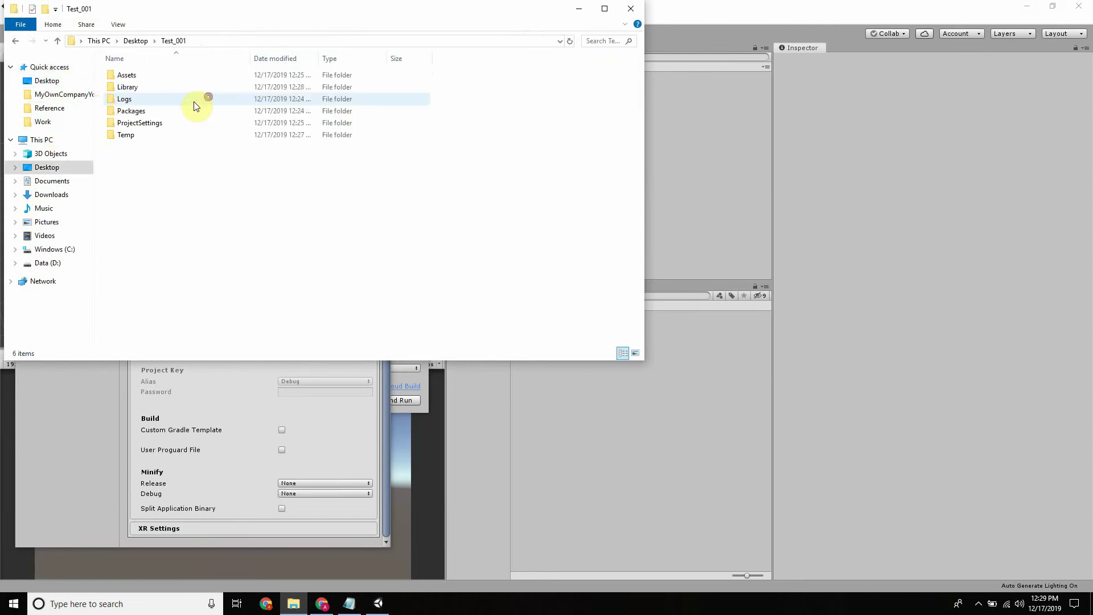
pyautogui.doubleClick(153, 78)
pyautogui.doubleClick(128, 79)
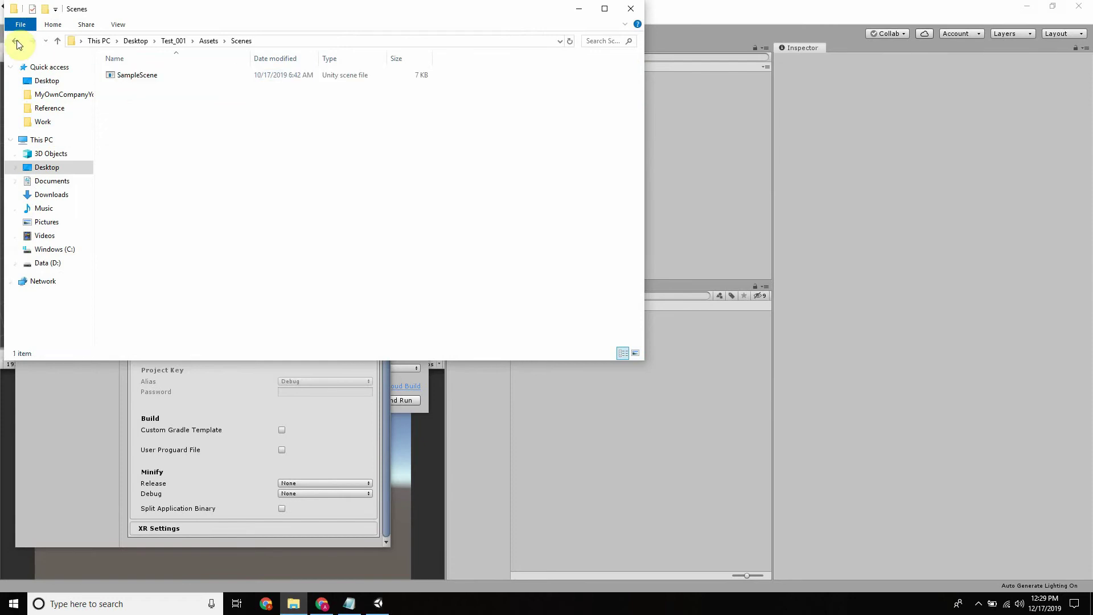
pyautogui.click(16, 42)
pyautogui.click(15, 41)
pyautogui.click(16, 42)
pyautogui.doubleClick(213, 92)
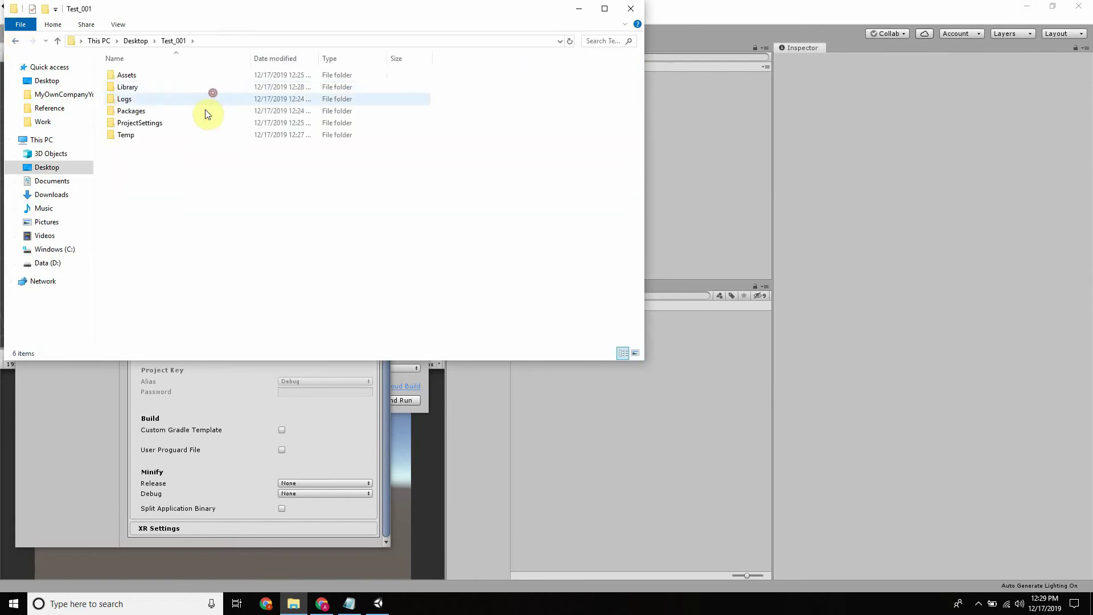
# Close Explorer, minimize Unity and the browser, and open Test_001 from the desktop before returning to Unity
pyautogui.rightClick(169, 159)
pyautogui.click(633, 8)
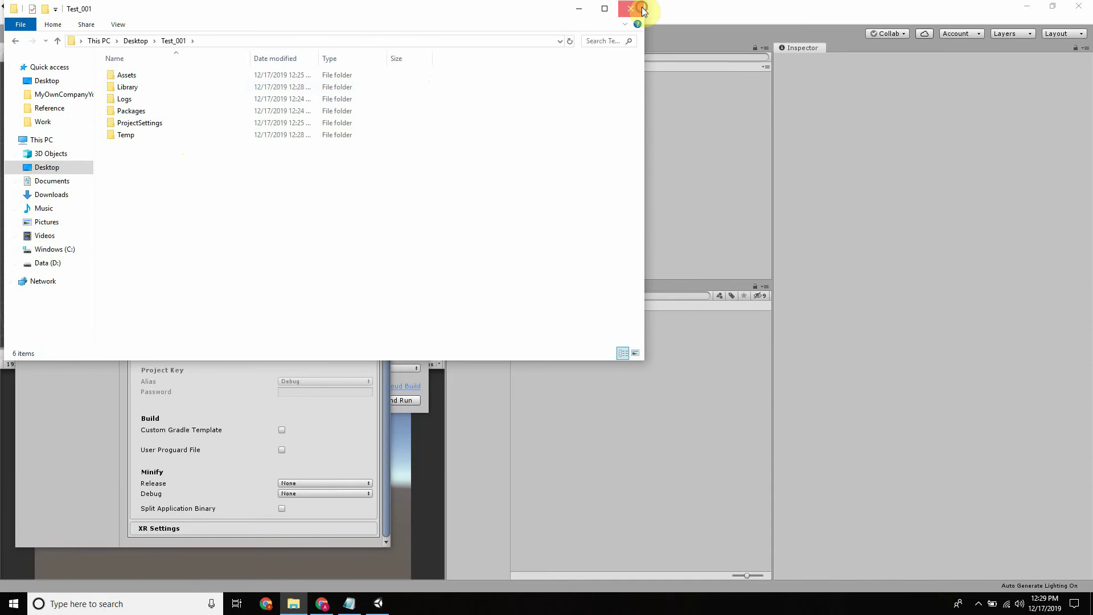
pyautogui.click(634, 8)
pyautogui.click(1036, 8)
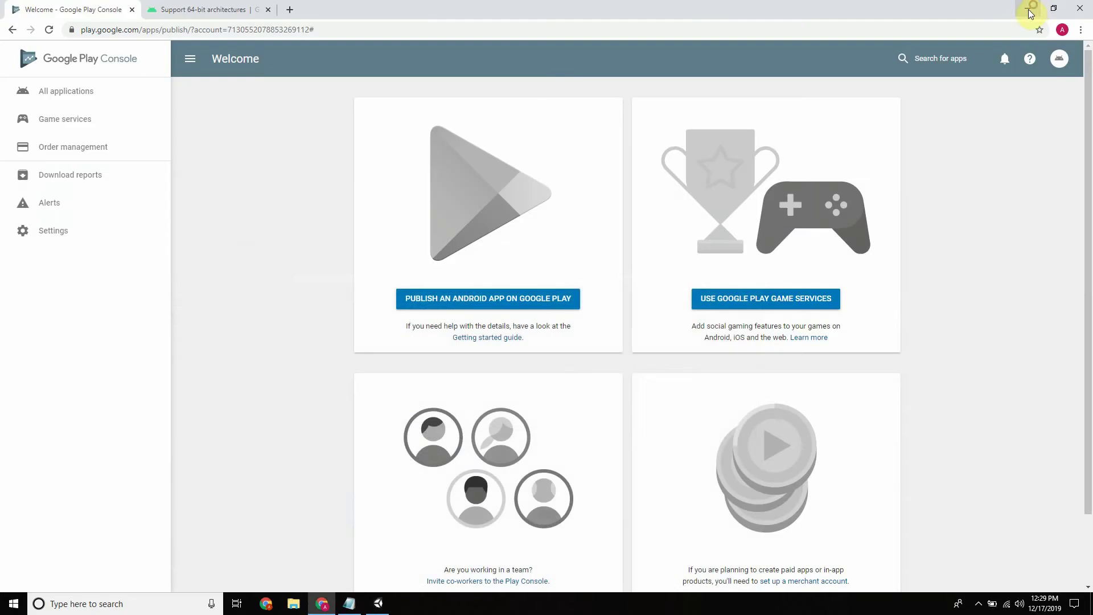
pyautogui.click(1022, 9)
pyautogui.doubleClick(970, 29)
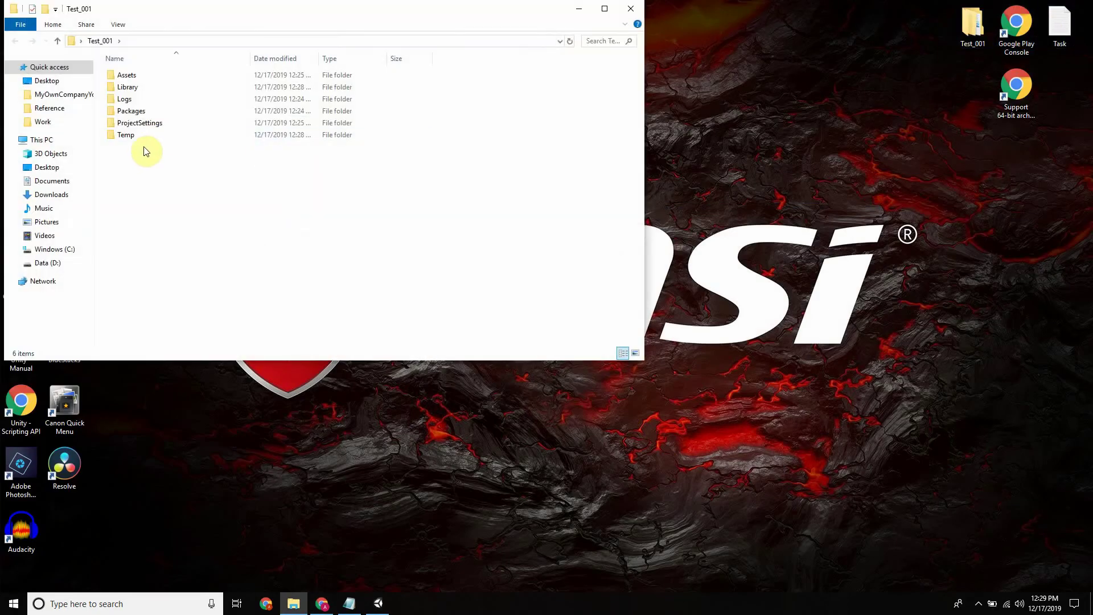
pyautogui.click(377, 605)
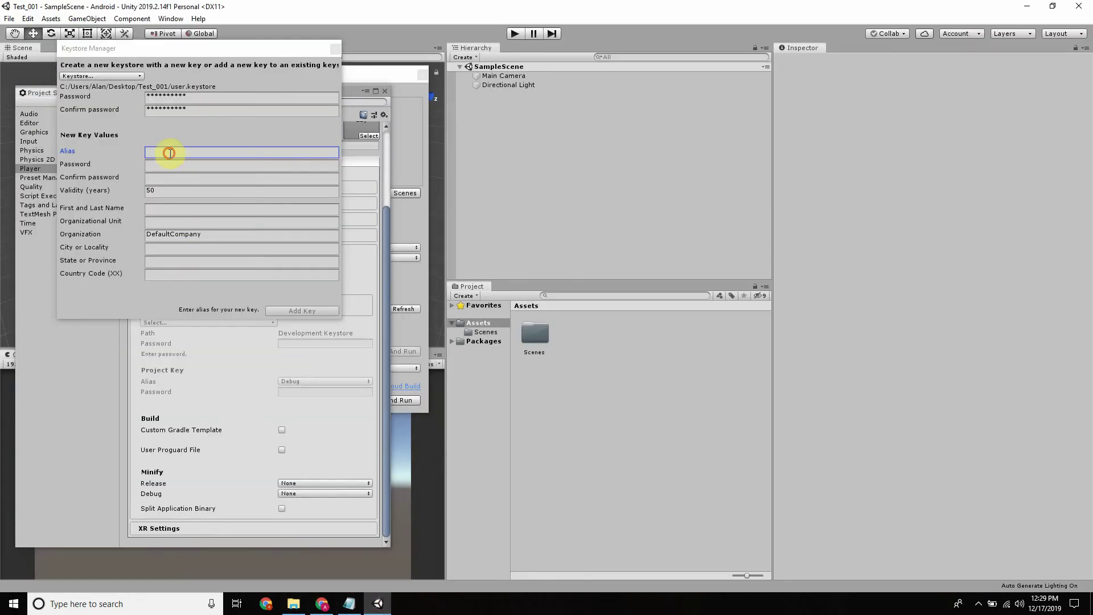
# Create the user keystore anywhere again, saving it in Test_001
pyautogui.click(128, 76)
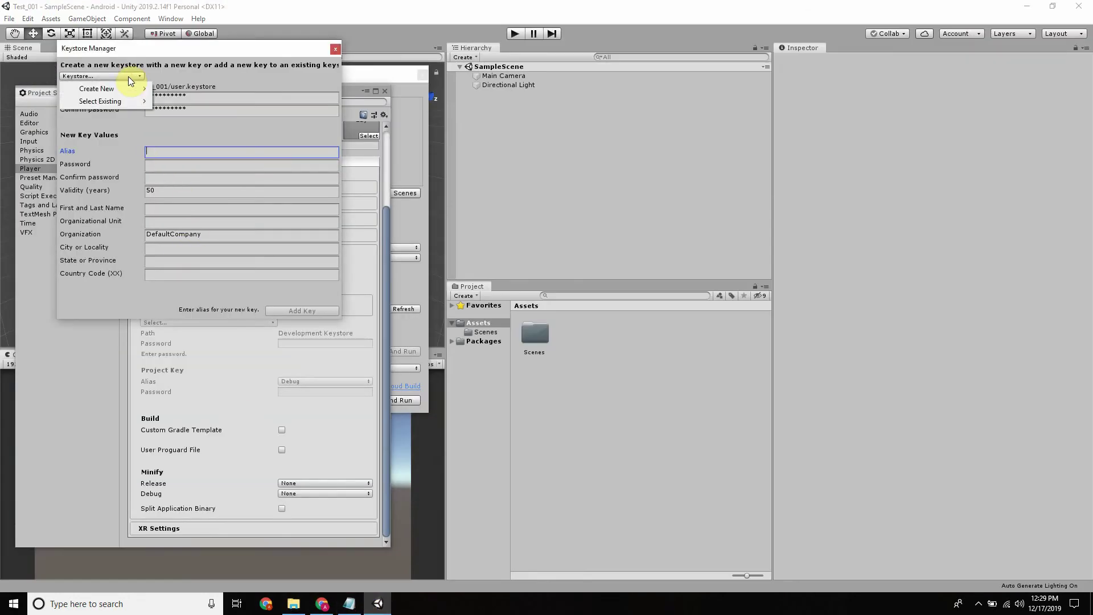
pyautogui.moveTo(143, 88)
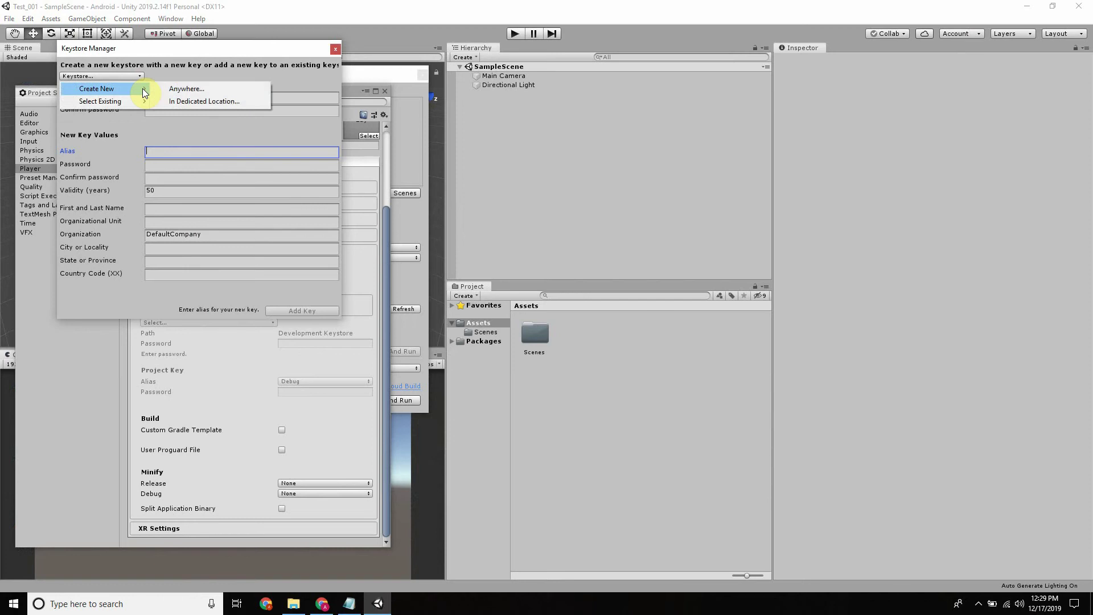
pyautogui.click(201, 89)
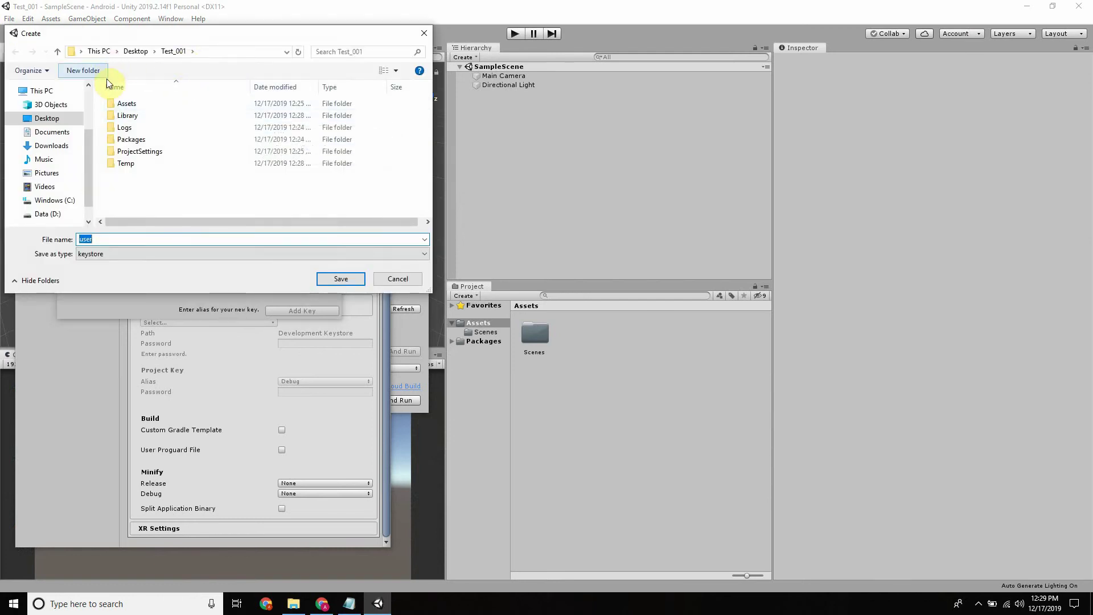
pyautogui.click(388, 278)
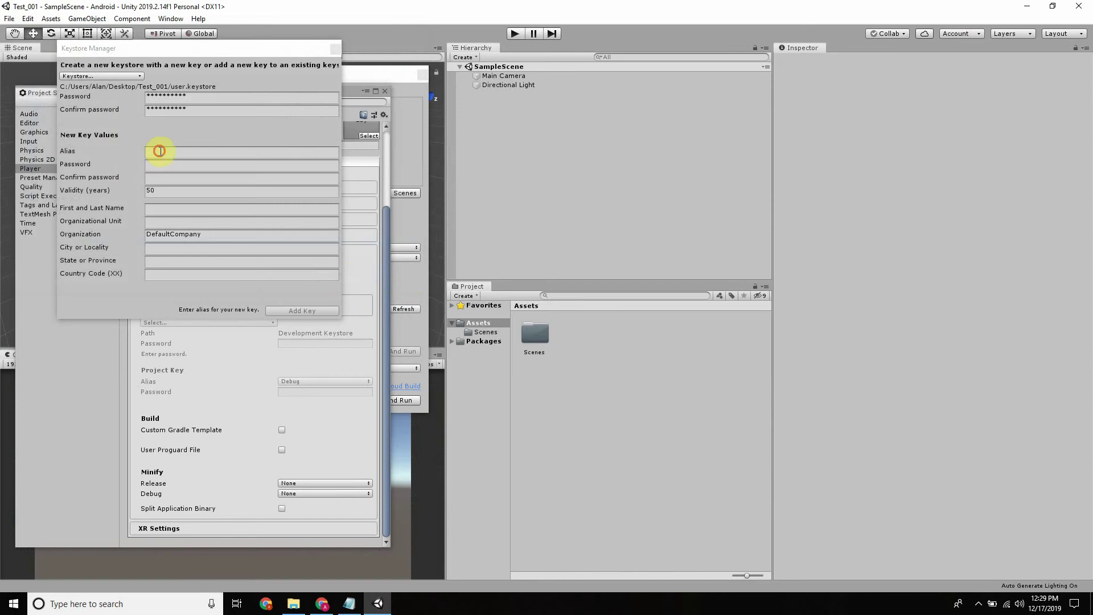
# Enter the key alias user and set and confirm the key password
pyautogui.click(160, 151)
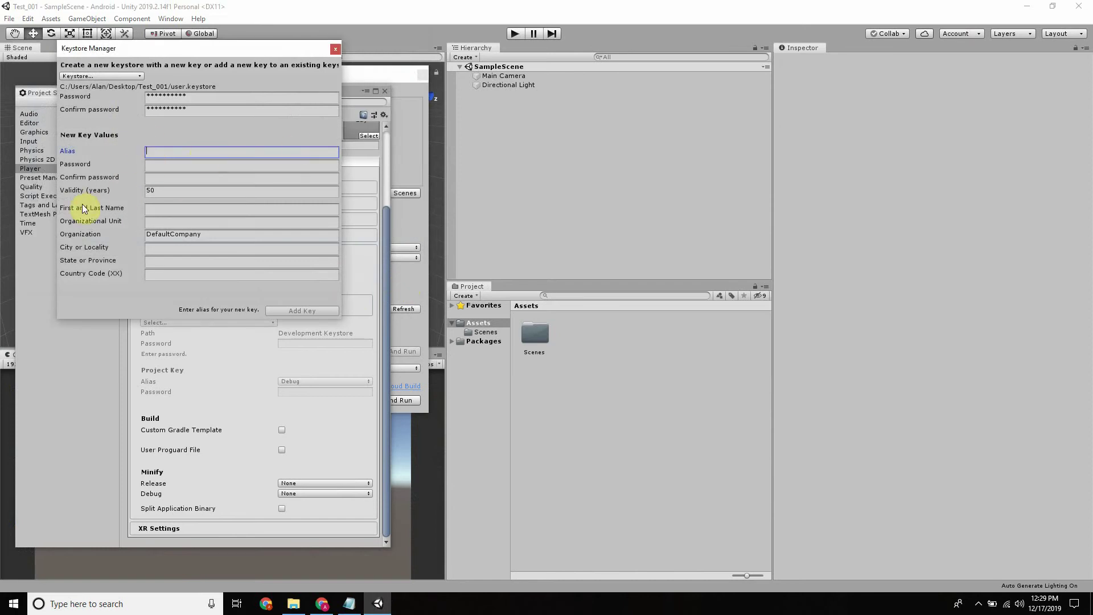
pyautogui.write('user')
pyautogui.click(196, 165)
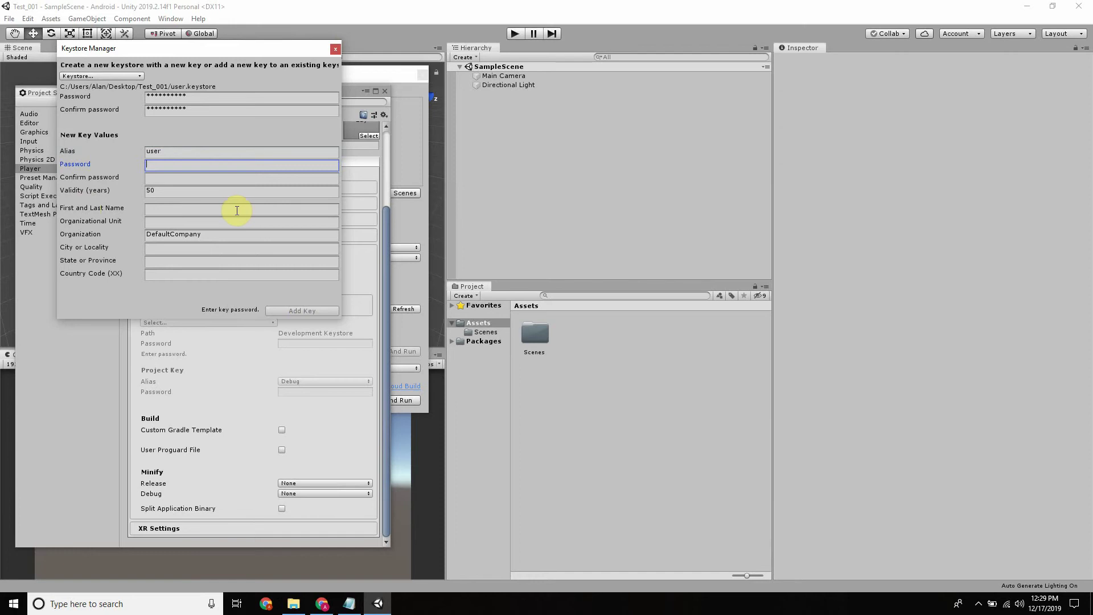
pyautogui.write('******')
pyautogui.click(191, 178)
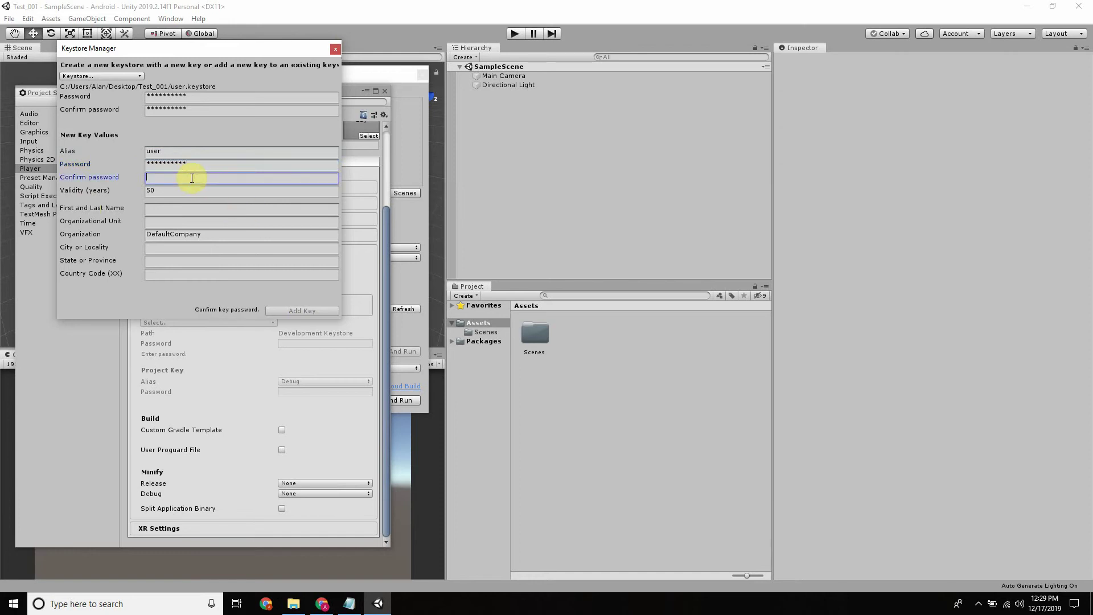
pyautogui.write('***********')
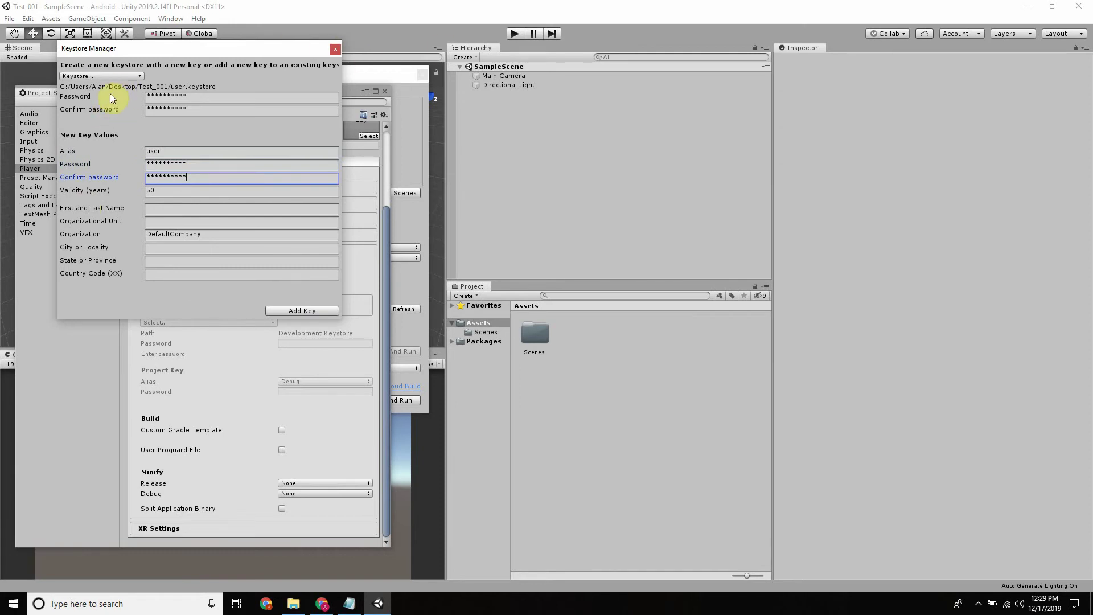
# Review the keystore password, alias and key password fields
pyautogui.click(65, 96)
pyautogui.click(80, 108)
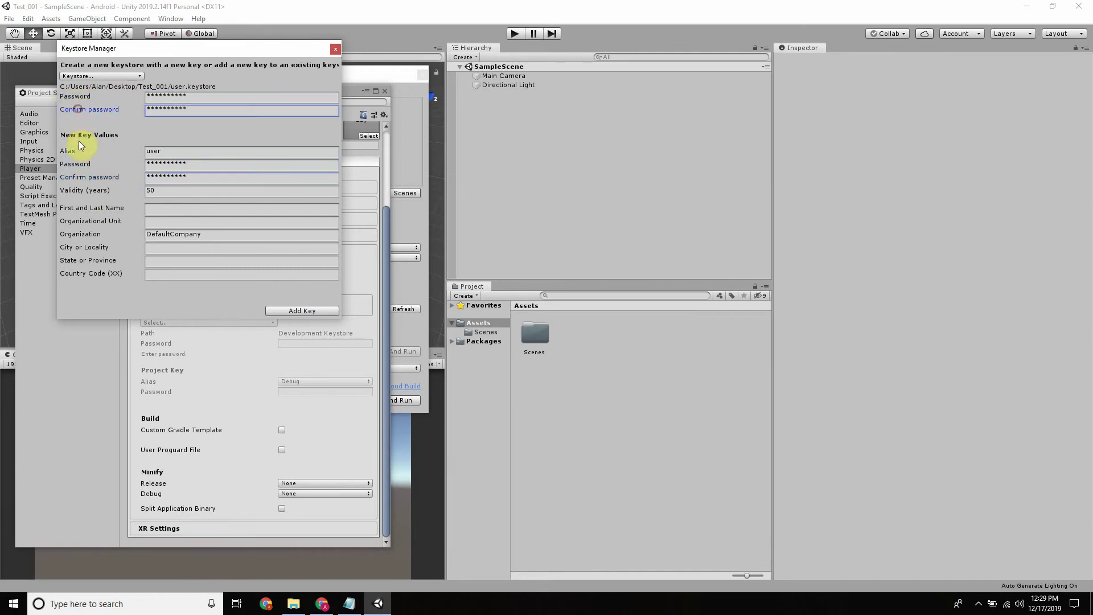
pyautogui.click(69, 151)
pyautogui.click(73, 164)
pyautogui.click(74, 177)
pyautogui.click(87, 151)
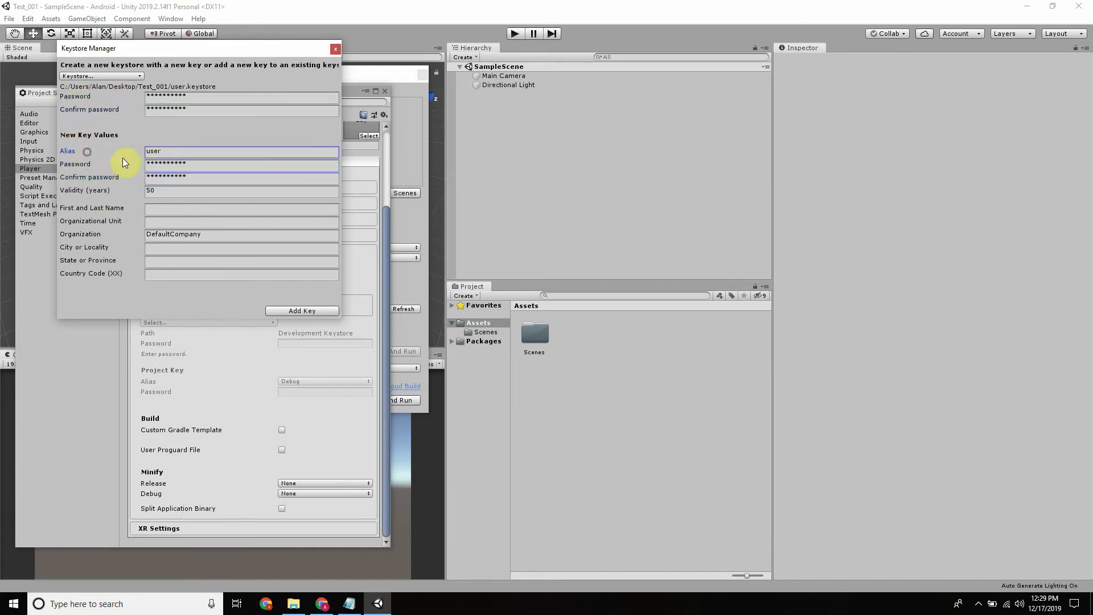
# Cancel an extra keystore save dialog and add the user key to the keystore
pyautogui.click(108, 75)
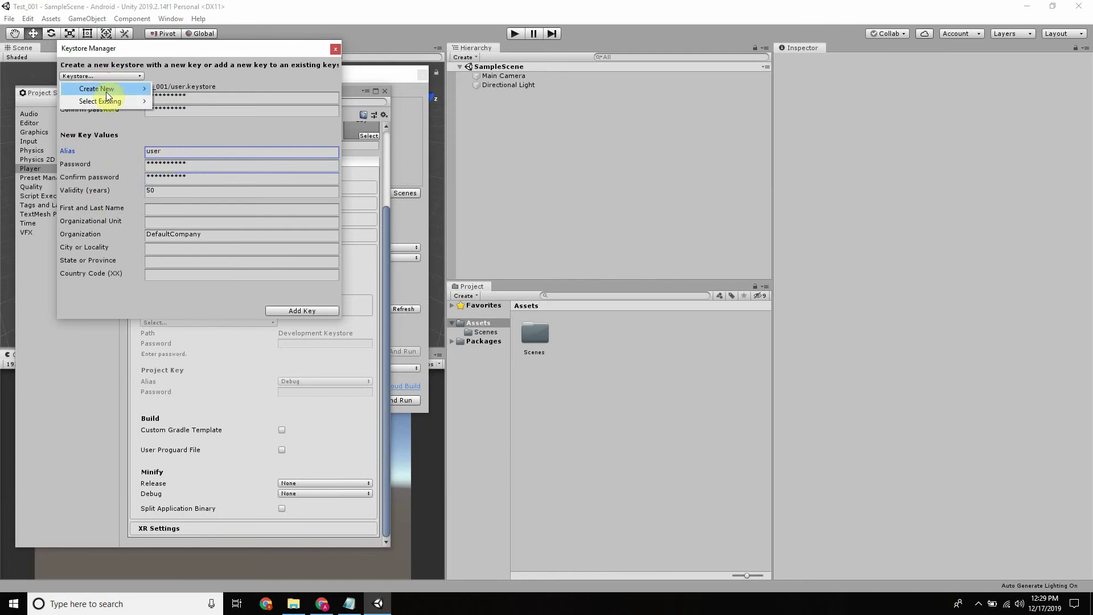
pyautogui.moveTo(110, 88)
pyautogui.click(165, 88)
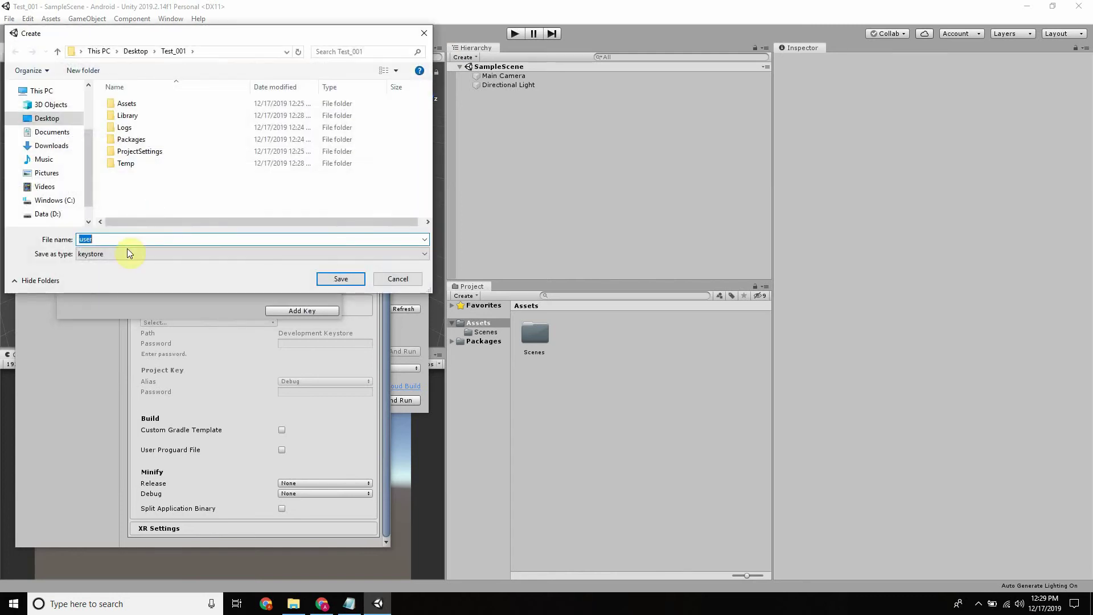
pyautogui.click(383, 278)
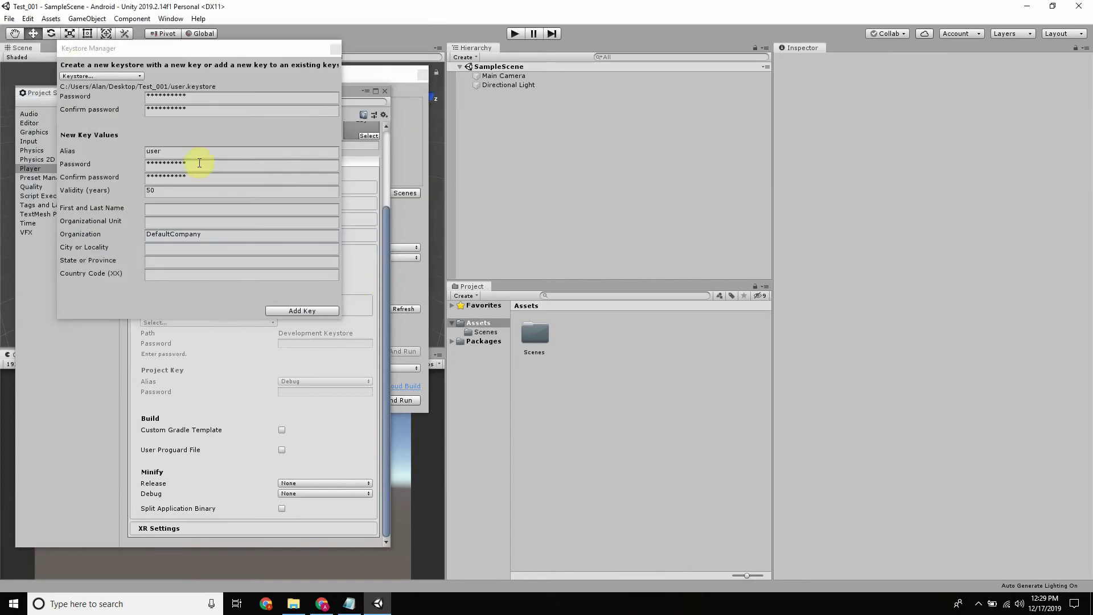
pyautogui.click(294, 311)
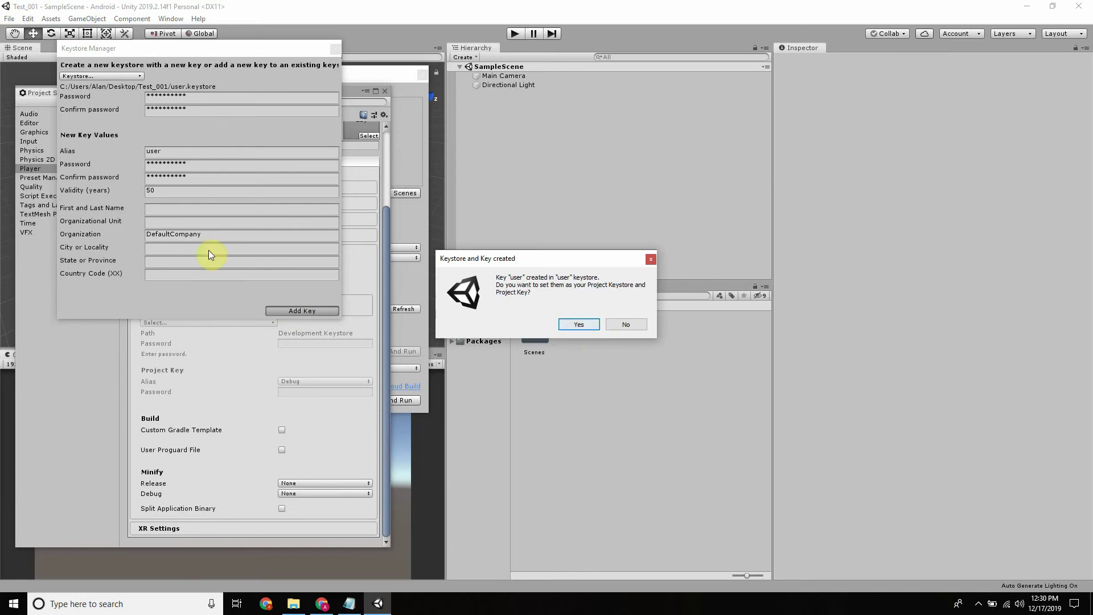
# Accept user.keystore as Project Keystore with key user, then move Project Settings aside
pyautogui.click(582, 325)
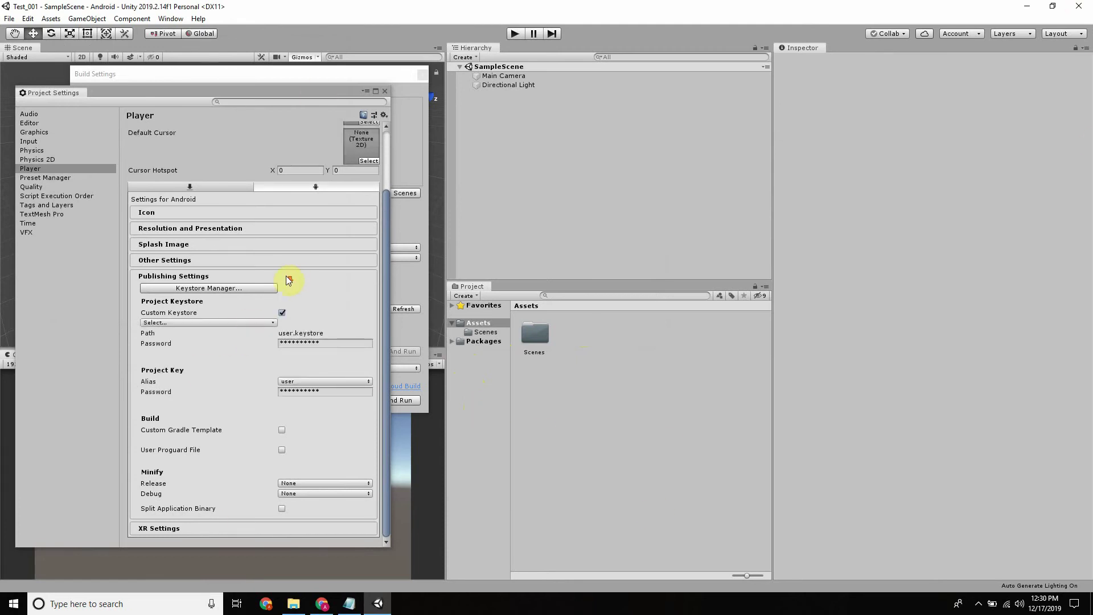
pyautogui.scroll(3, 289, 279)
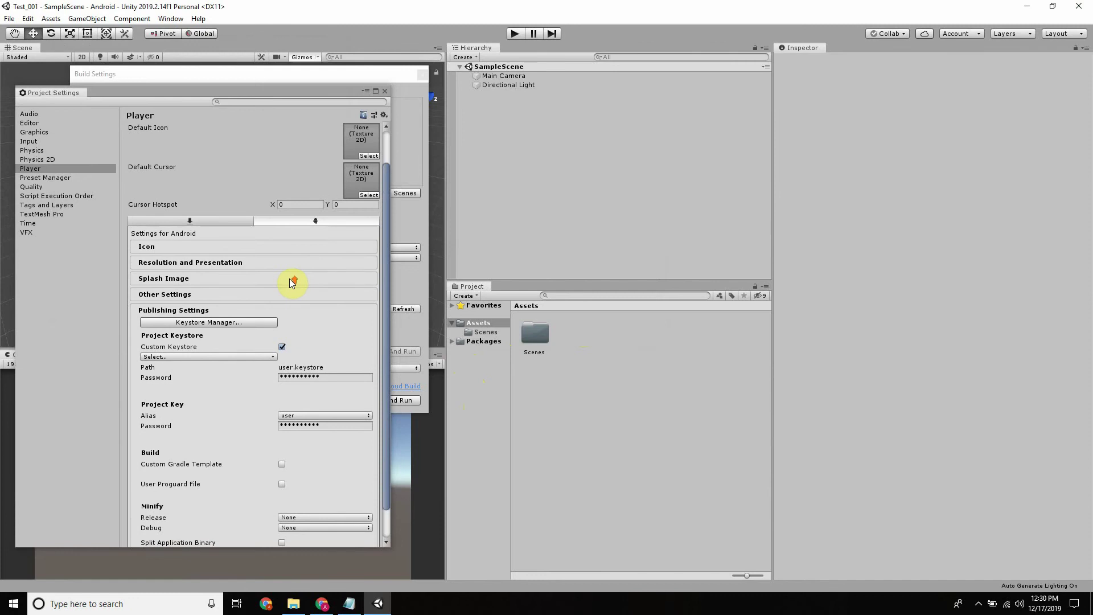
pyautogui.scroll(-3, 194, 260)
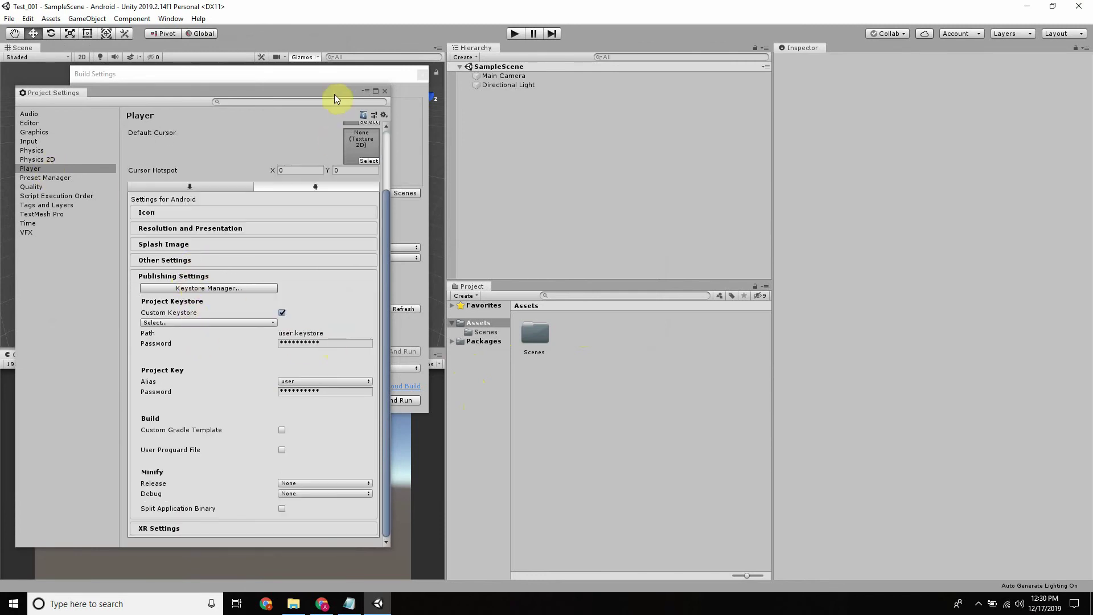
pyautogui.moveTo(324, 88); pyautogui.dragTo(860, 2)
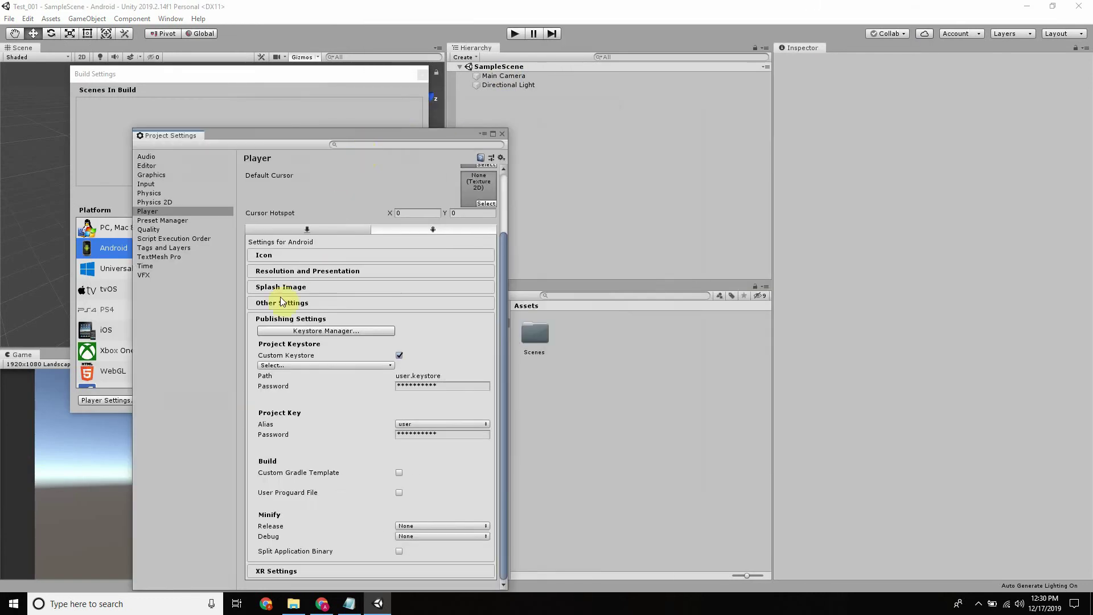
# Collapse Publishing Settings and highlight 'Version Code' in the Notepad task list, then minimize Notepad
pyautogui.click(293, 319)
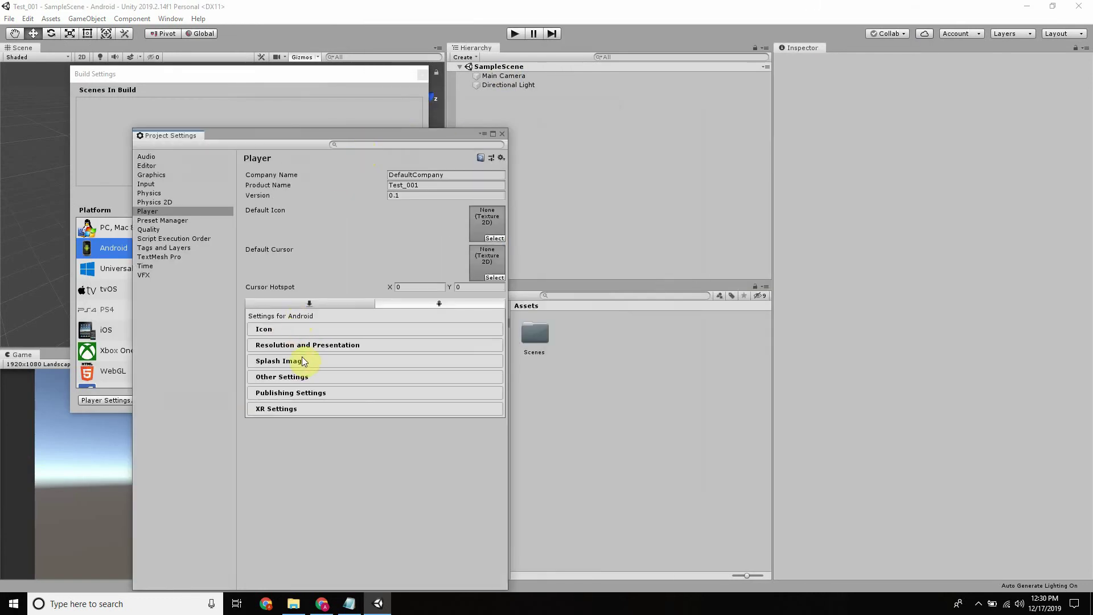
pyautogui.click(349, 604)
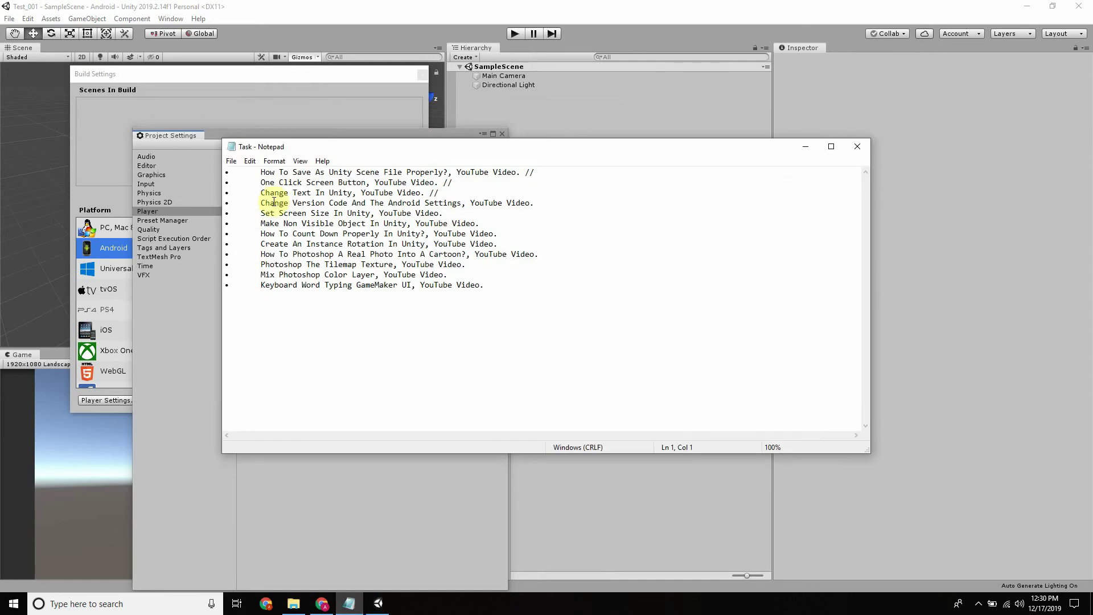
pyautogui.moveTo(293, 203); pyautogui.dragTo(348, 203)
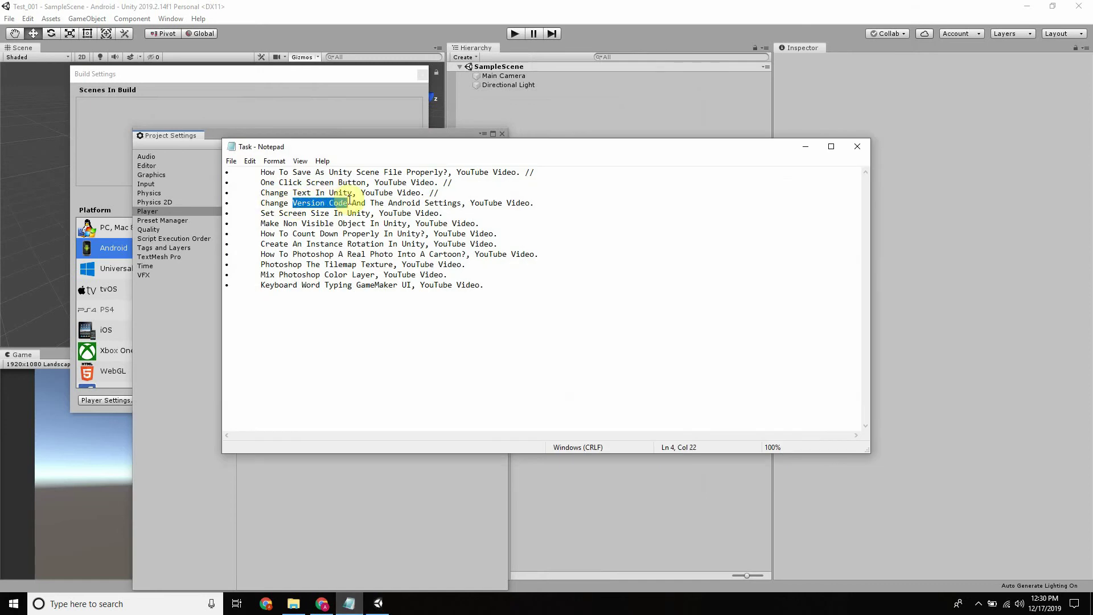
pyautogui.click(806, 147)
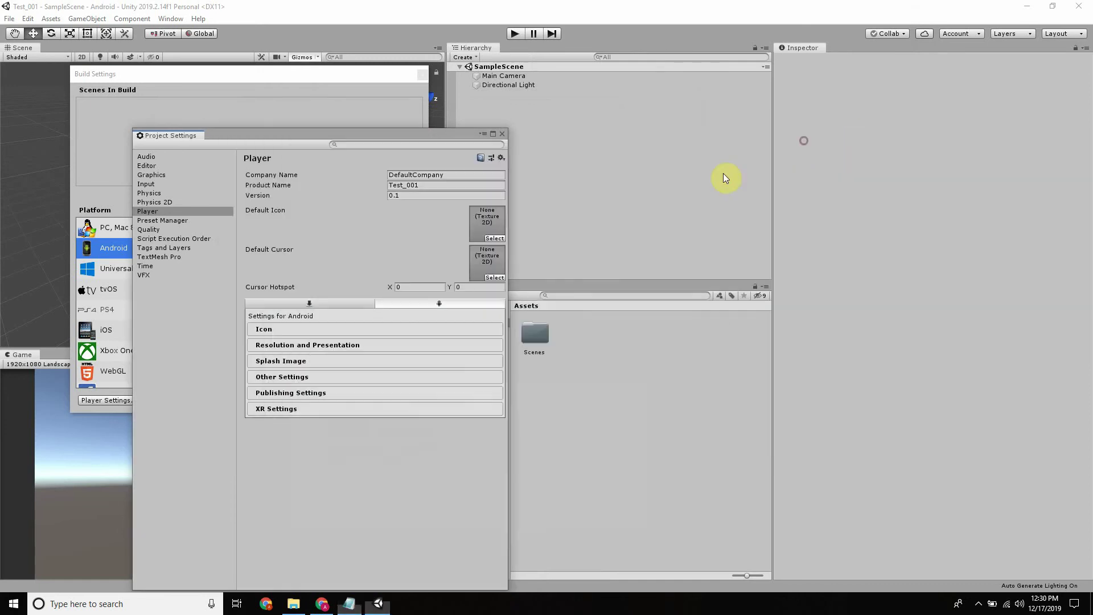
# Expand Other Settings to the Identification fields showing Version 0.1 and Bundle Version Code 1
pyautogui.click(293, 381)
pyautogui.scroll(-10, 373, 250)
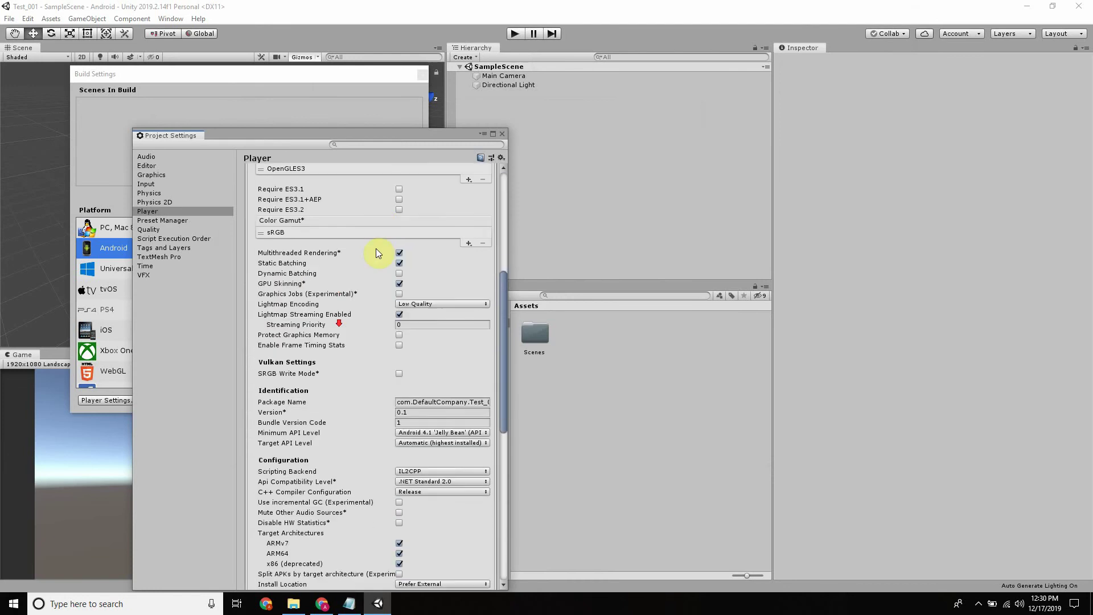
pyautogui.click(403, 288)
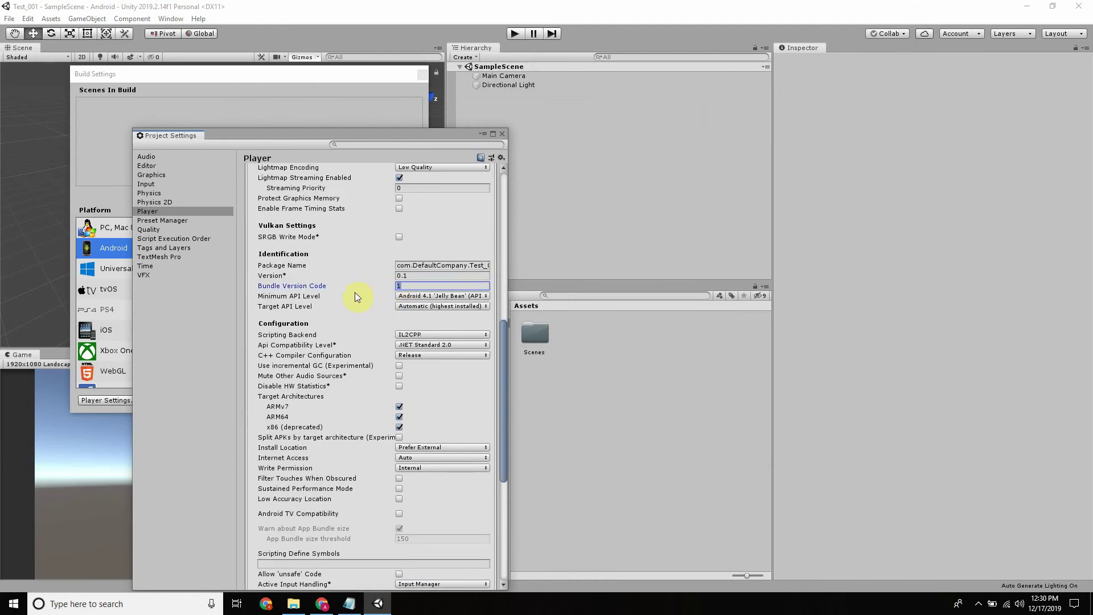
pyautogui.doubleClick(400, 286)
pyautogui.click(409, 276)
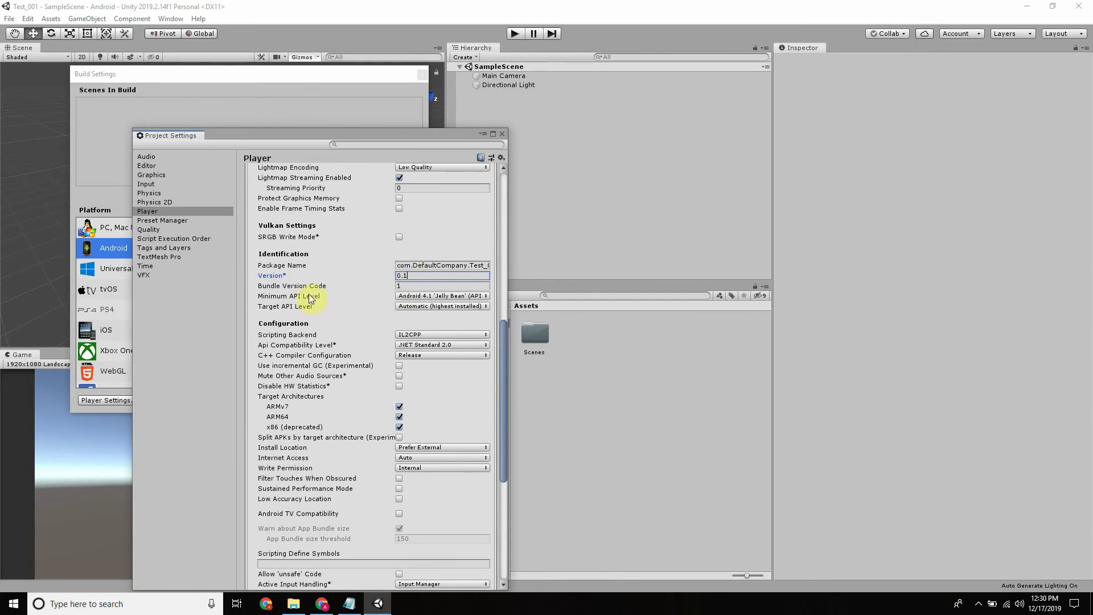
pyautogui.click(409, 284)
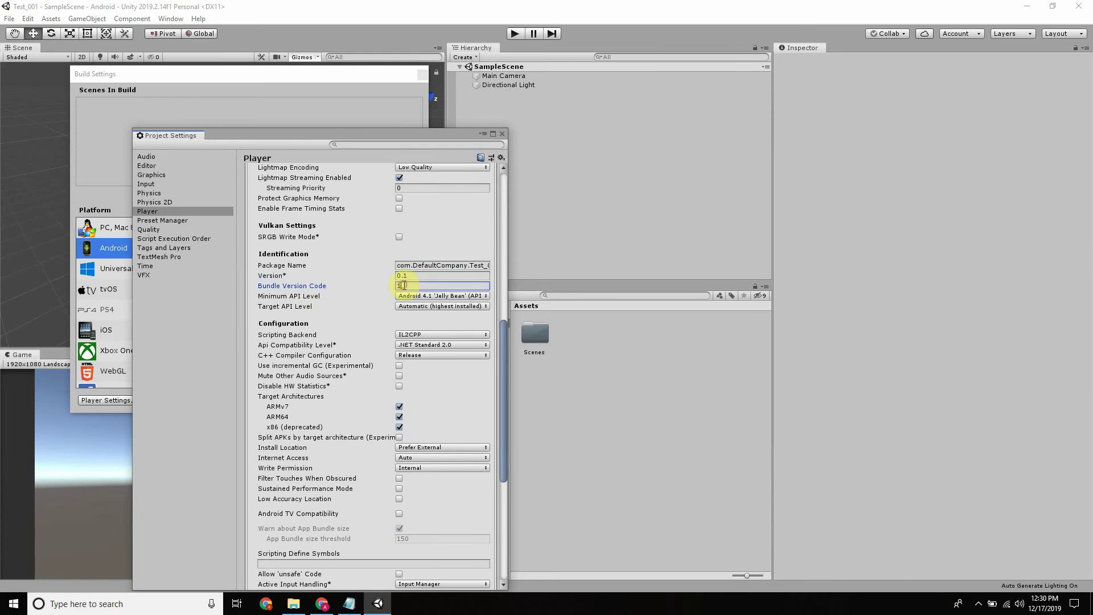
pyautogui.hotkey('shift', 'Tab')
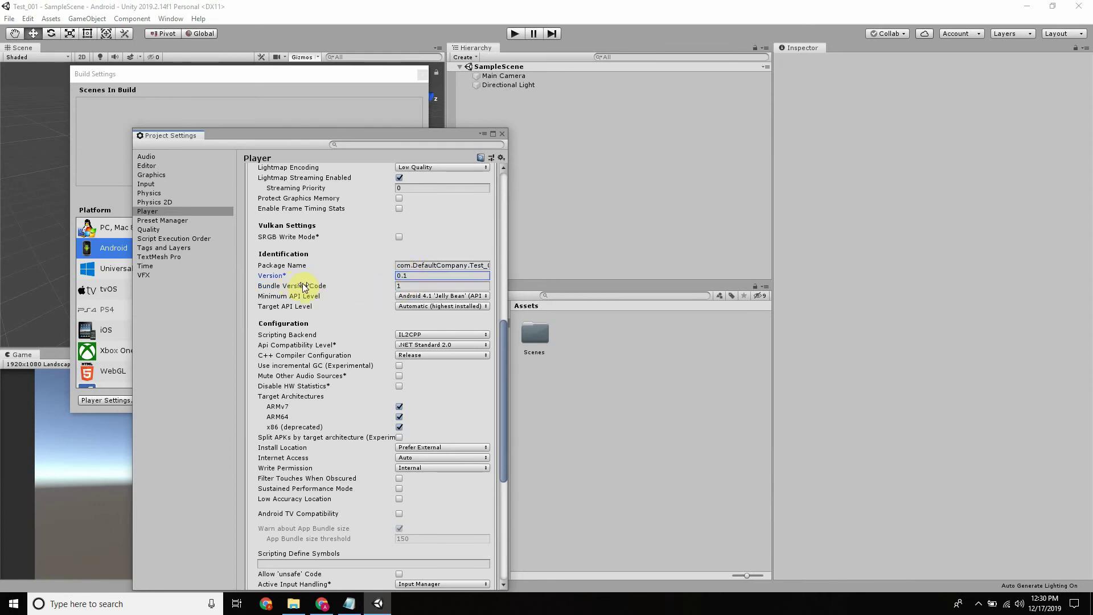
pyautogui.press('Tab')
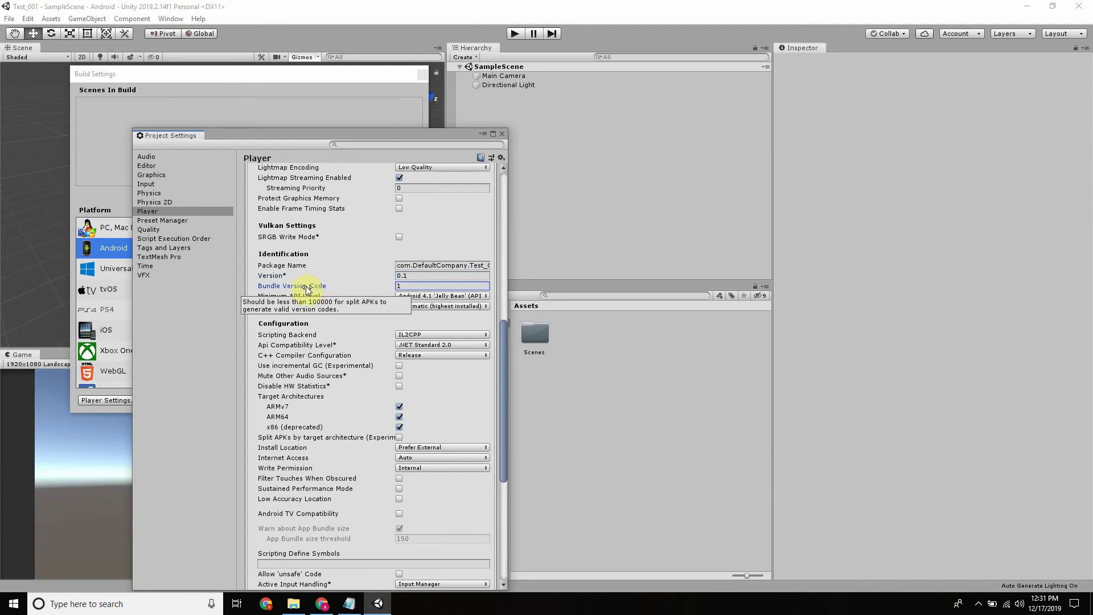
pyautogui.click(331, 611)
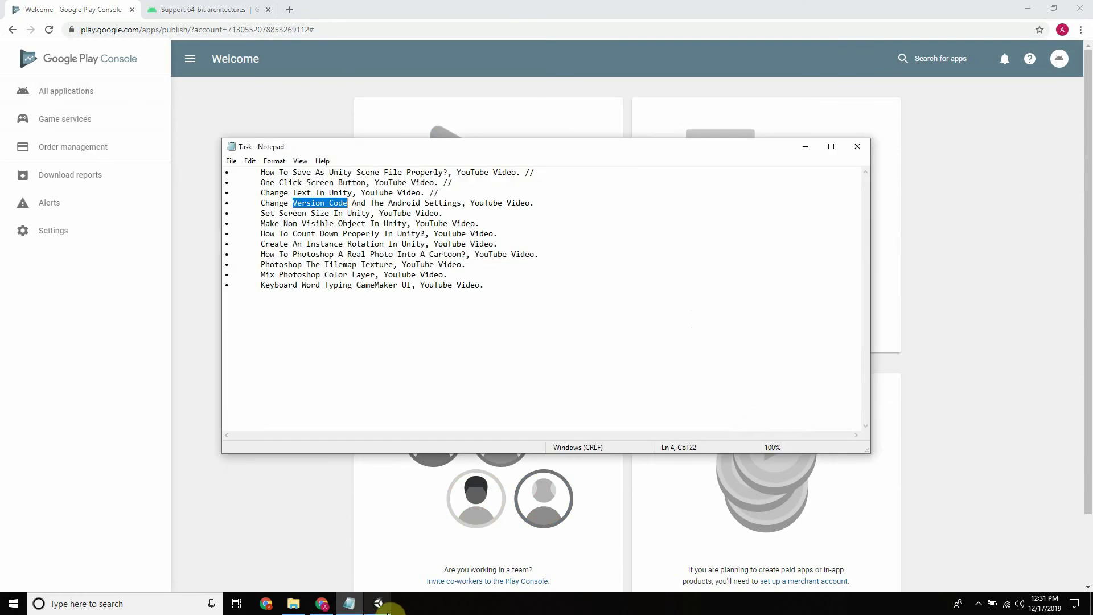
pyautogui.click(344, 569)
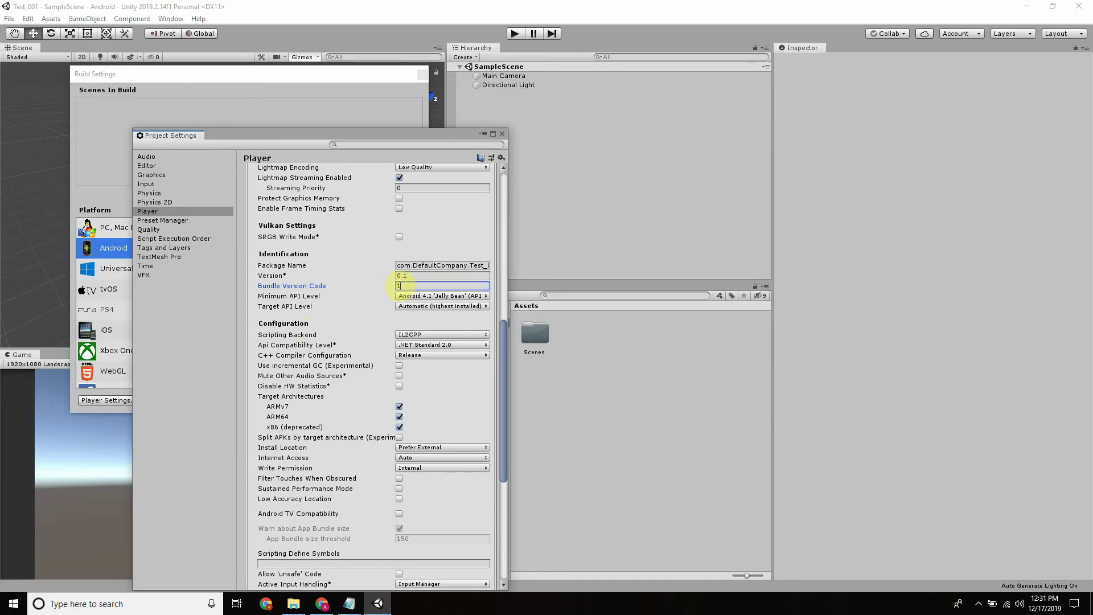
pyautogui.click(320, 601)
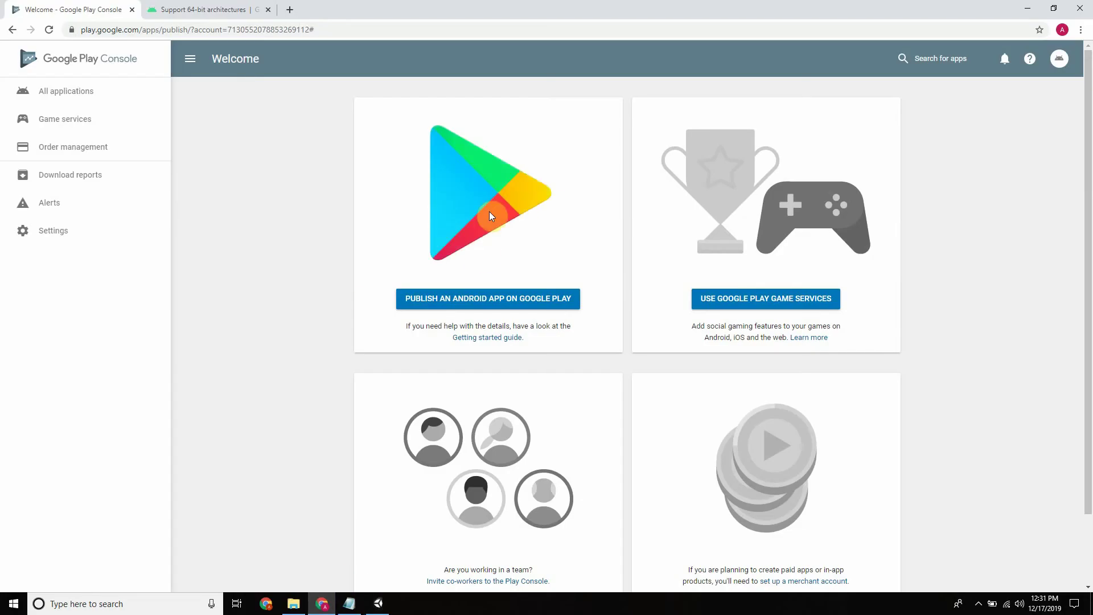
pyautogui.click(378, 602)
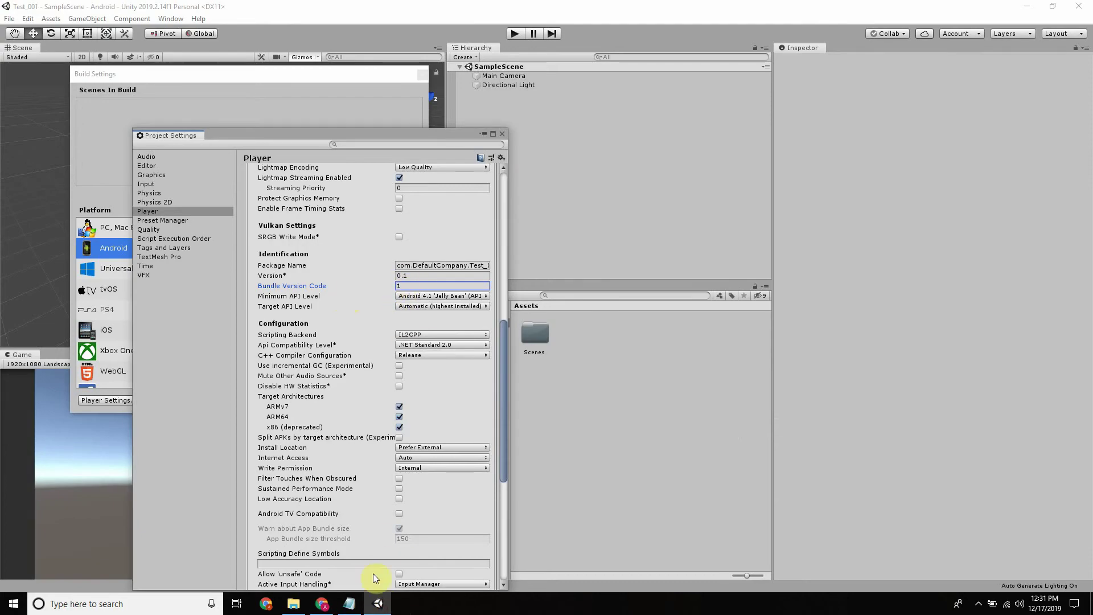
pyautogui.click(333, 608)
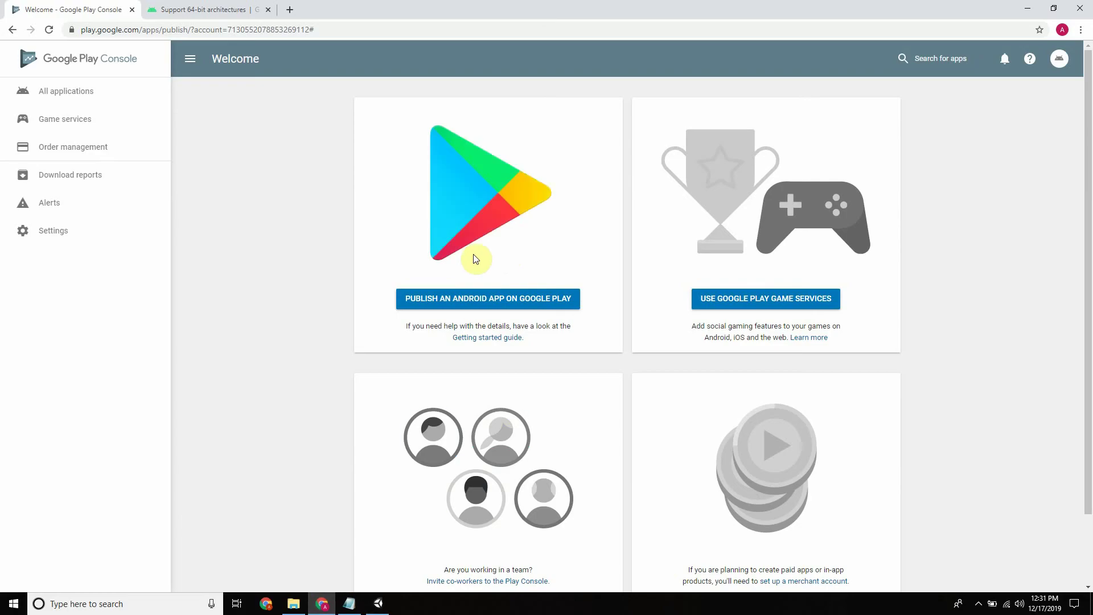
pyautogui.click(381, 605)
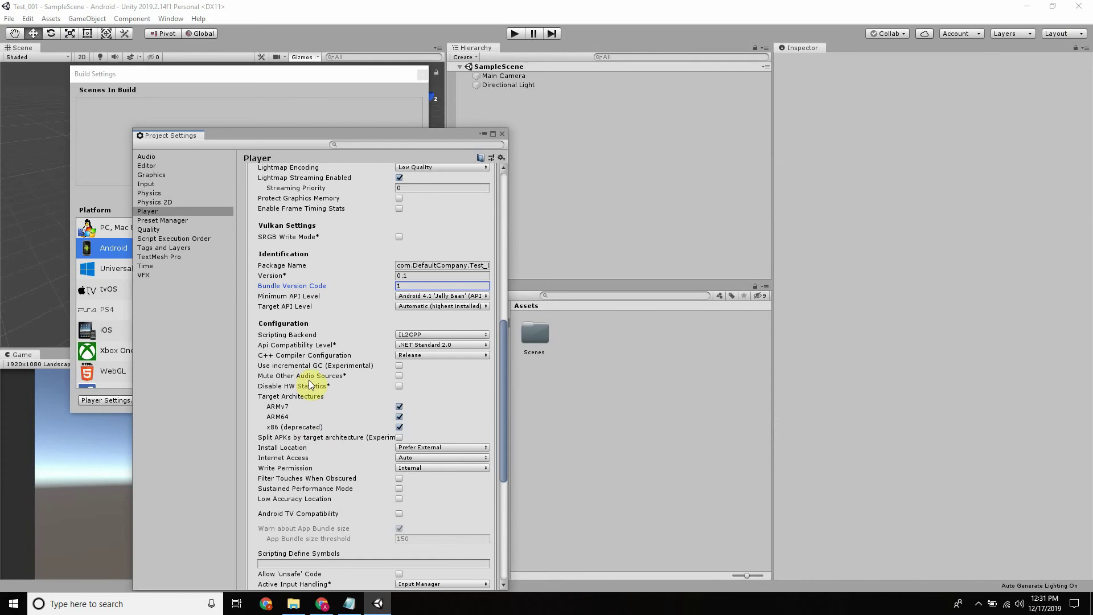
# Scroll Other Settings to review Minimum API Level 4.1, Target API Automatic, IL2CPP and ARM64
pyautogui.scroll(-6, 316, 380)
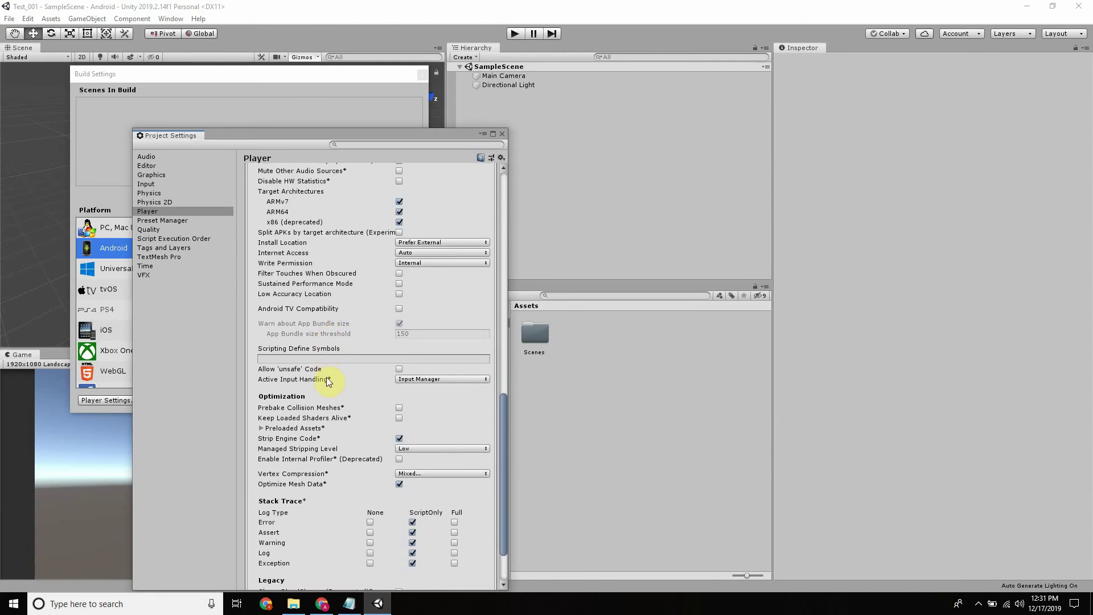
pyautogui.scroll(12, 343, 381)
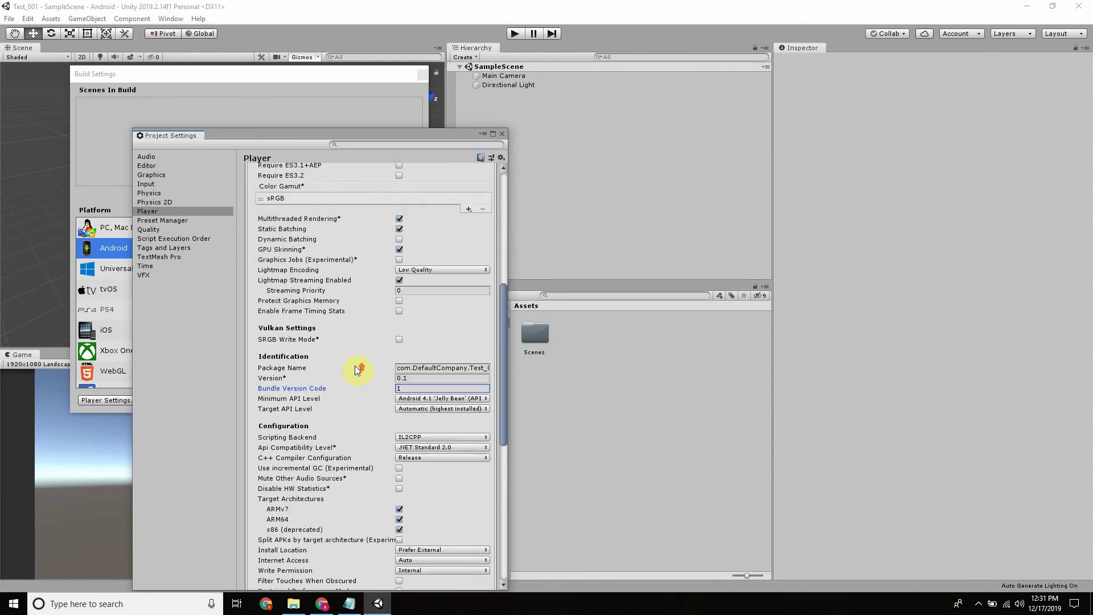
pyautogui.scroll(1, 350, 367)
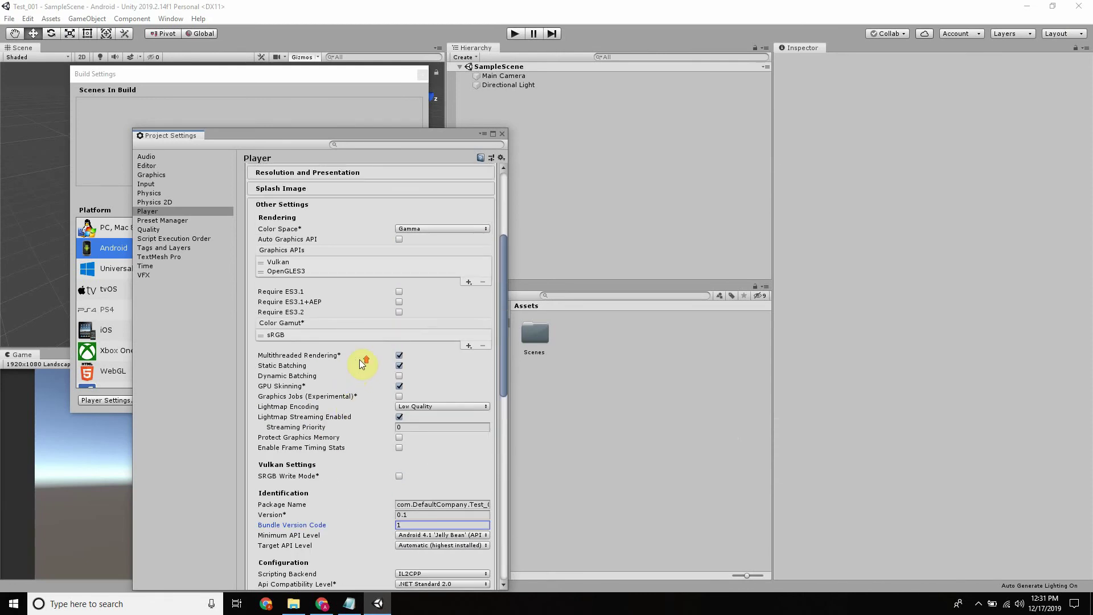
pyautogui.scroll(-8, 362, 362)
pyautogui.scroll(-7, 391, 352)
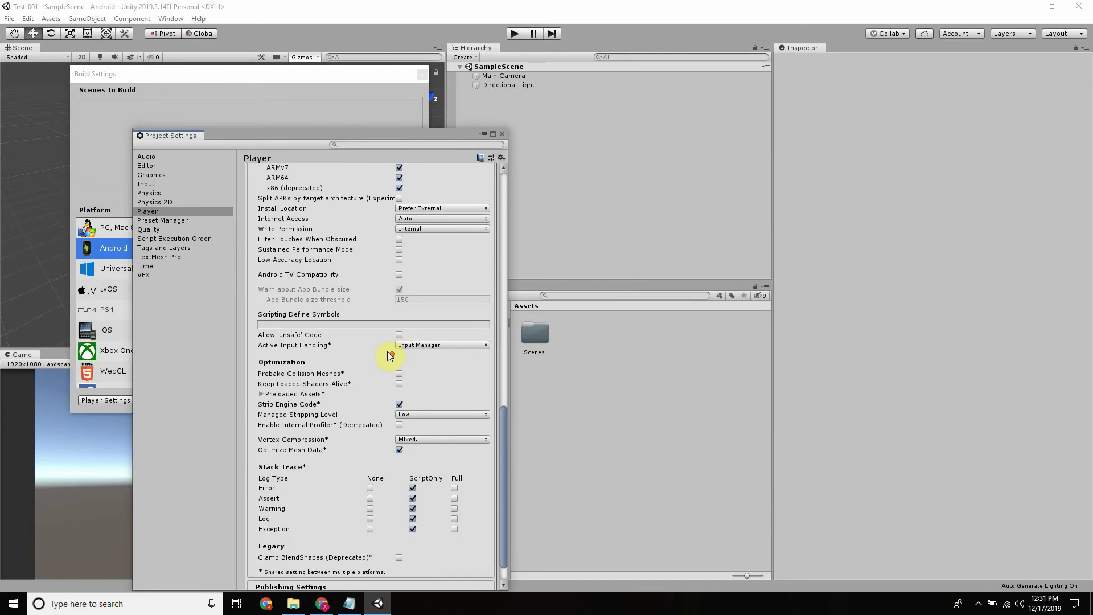
pyautogui.scroll(4, 390, 354)
pyautogui.scroll(14, 374, 303)
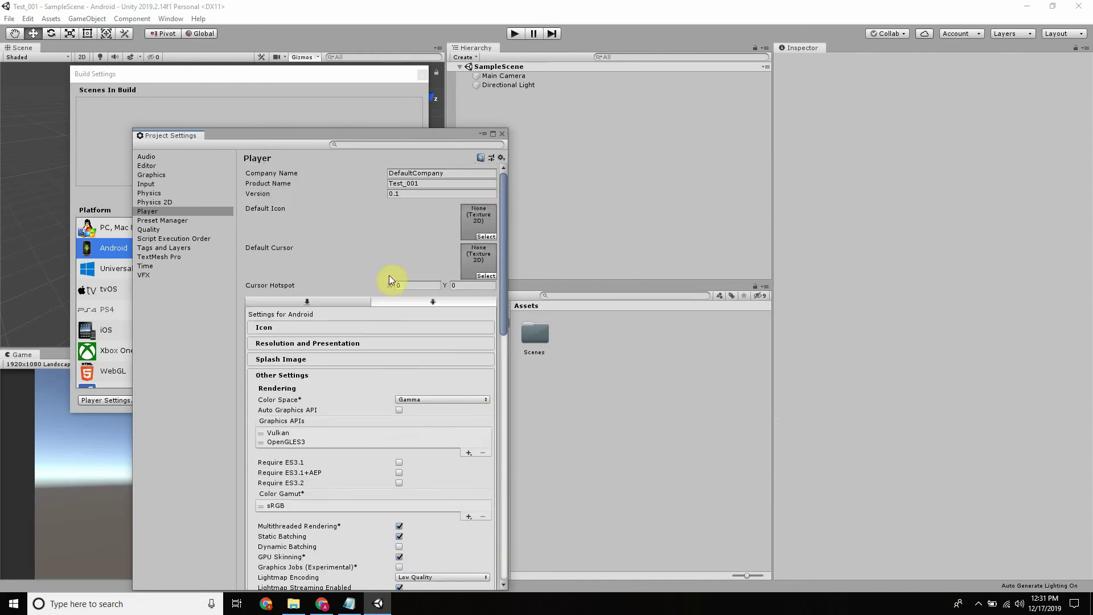
pyautogui.scroll(-4, 383, 291)
pyautogui.scroll(-7, 418, 392)
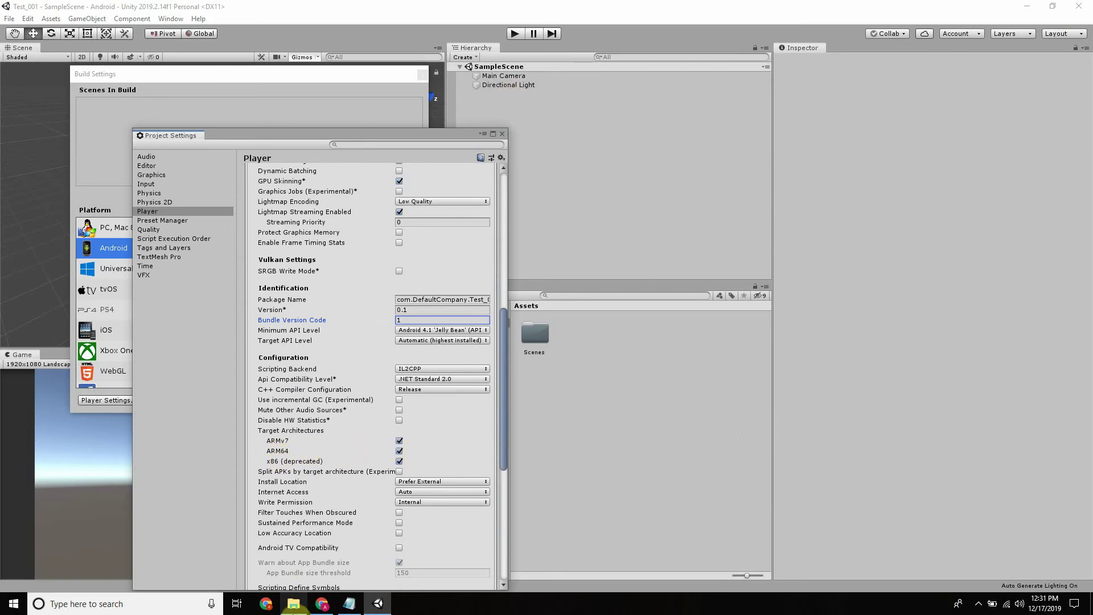
# Consult the Support 64-bit architectures guide in the browser, then return to Unity
pyautogui.click(322, 604)
pyautogui.click(183, 5)
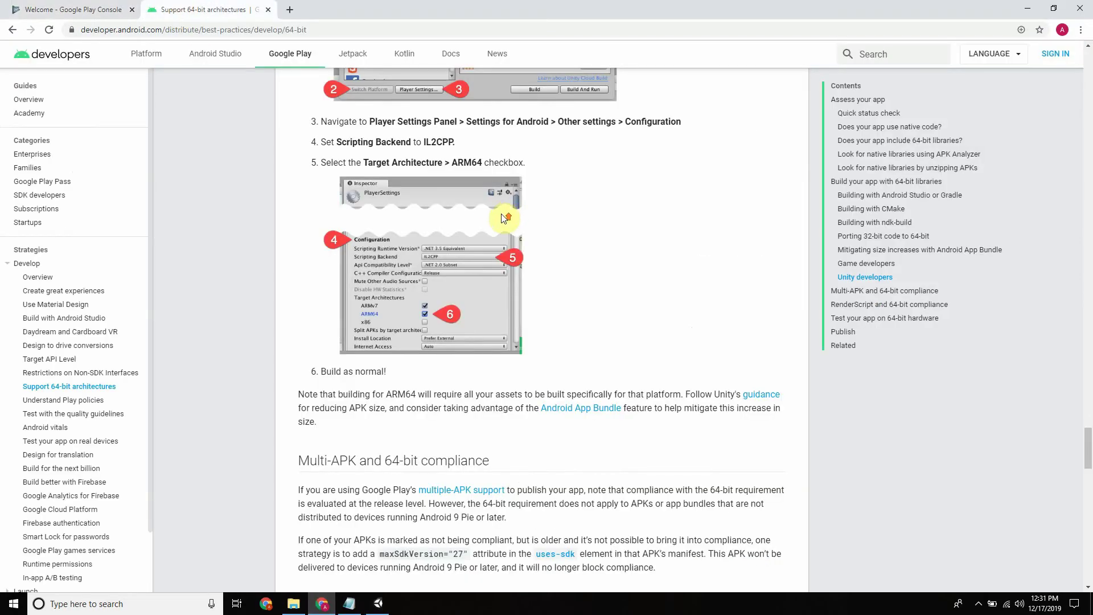
pyautogui.scroll(2, 418, 397)
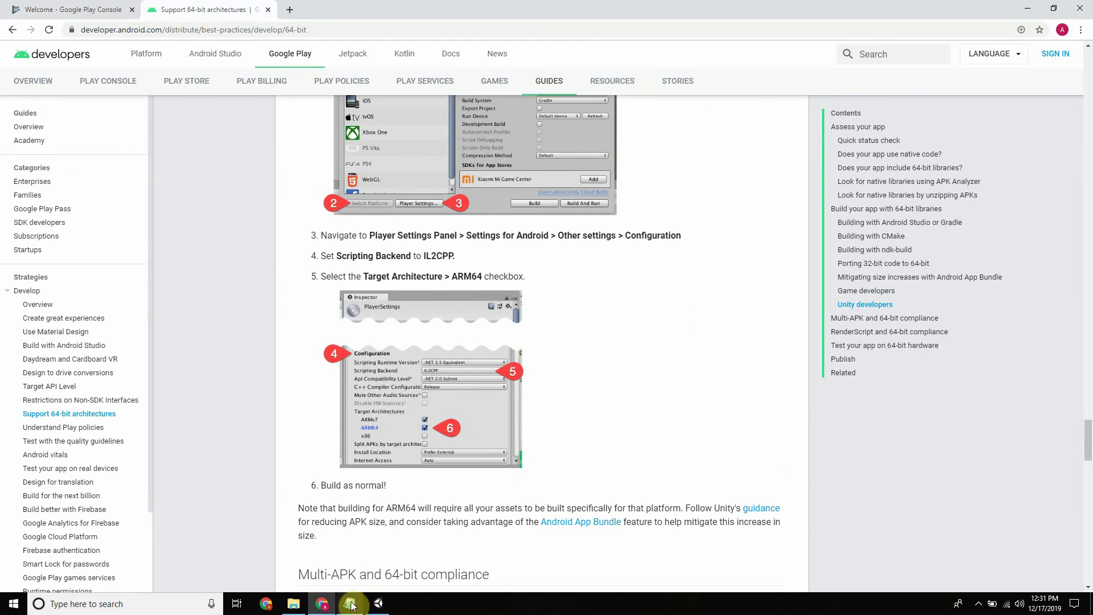
pyautogui.click(379, 604)
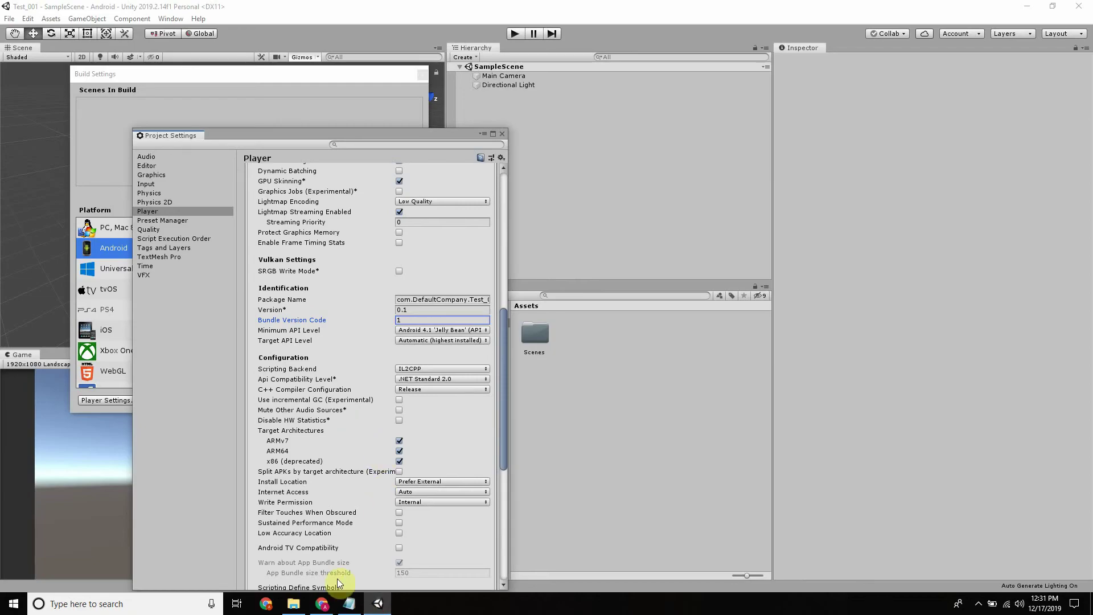
# Glance at the 64-bit guide again and scroll Player settings to confirm IL2CPP with ARM64
pyautogui.click(322, 604)
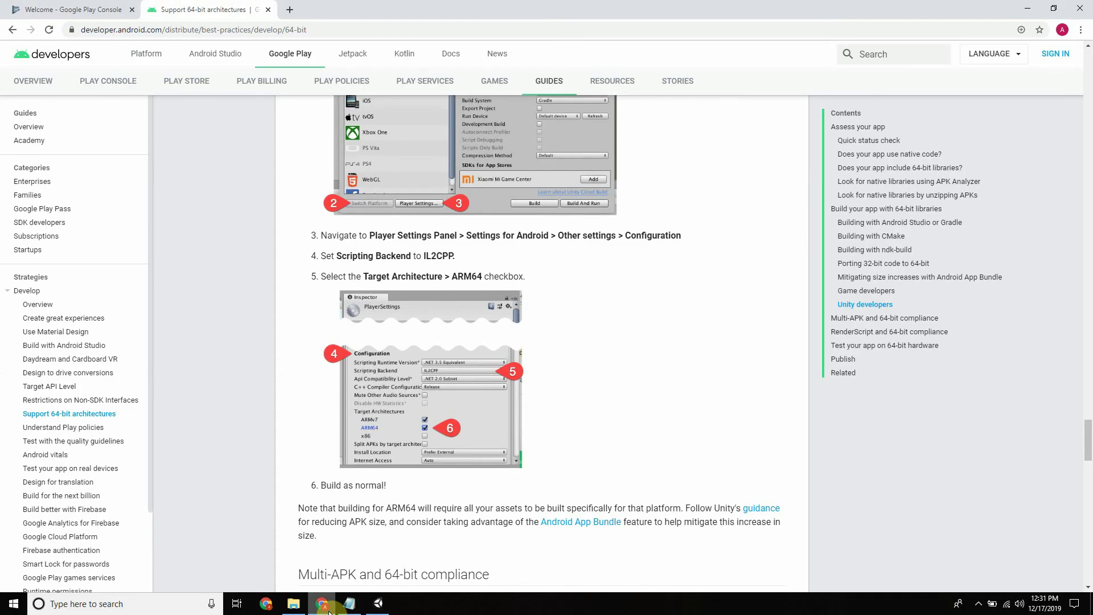
pyautogui.click(379, 603)
pyautogui.scroll(8, 369, 248)
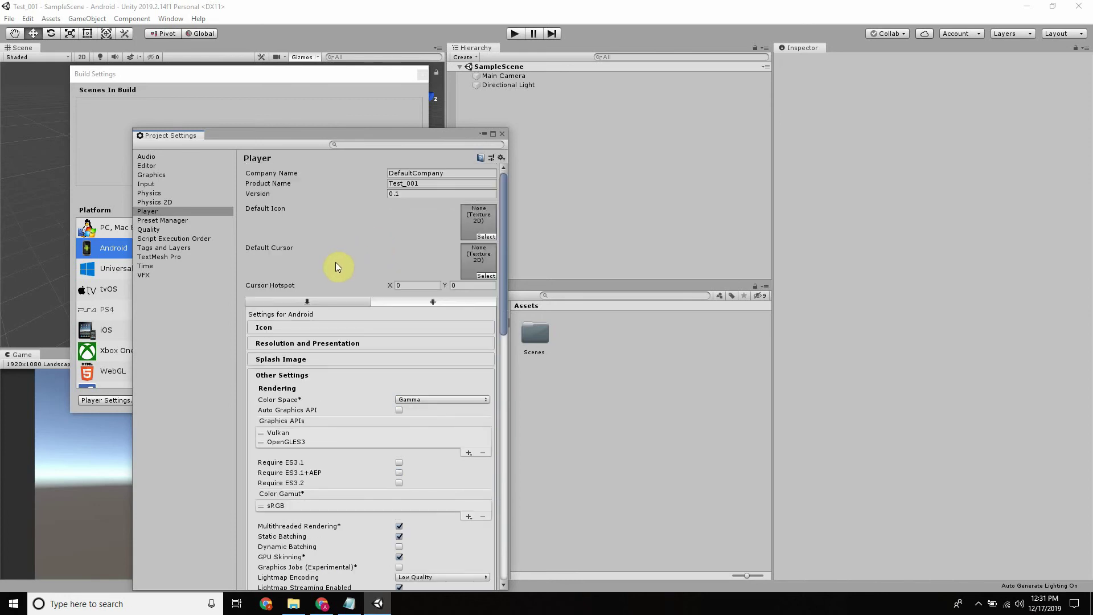
pyautogui.scroll(-10, 362, 267)
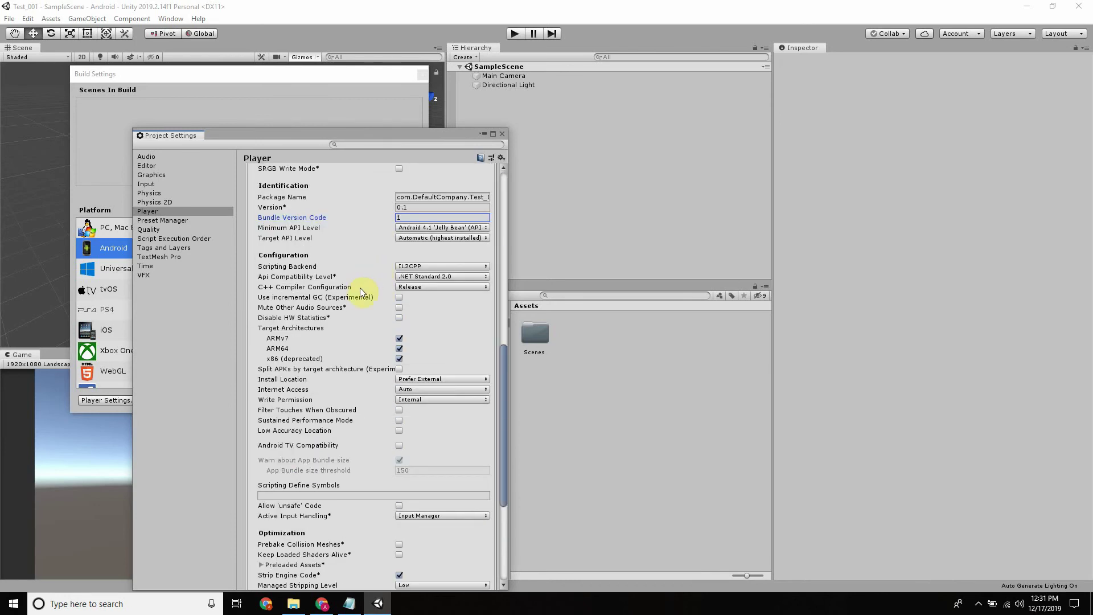
pyautogui.scroll(-6, 364, 290)
pyautogui.scroll(14, 353, 307)
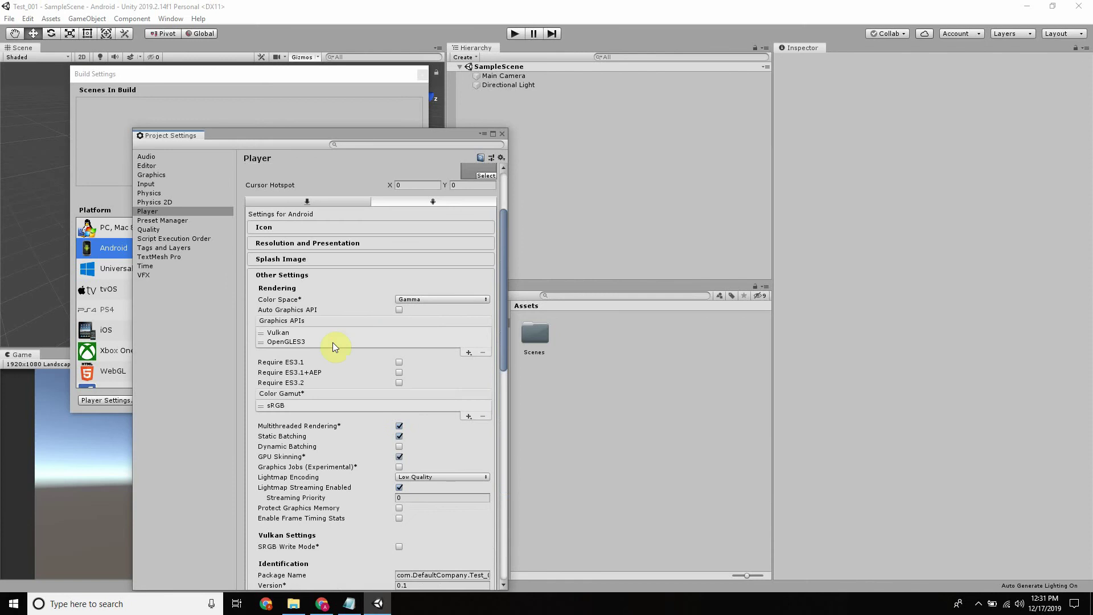
# Collapse and re-expand Other Settings, then close Project Settings to show Build Settings
pyautogui.click(314, 274)
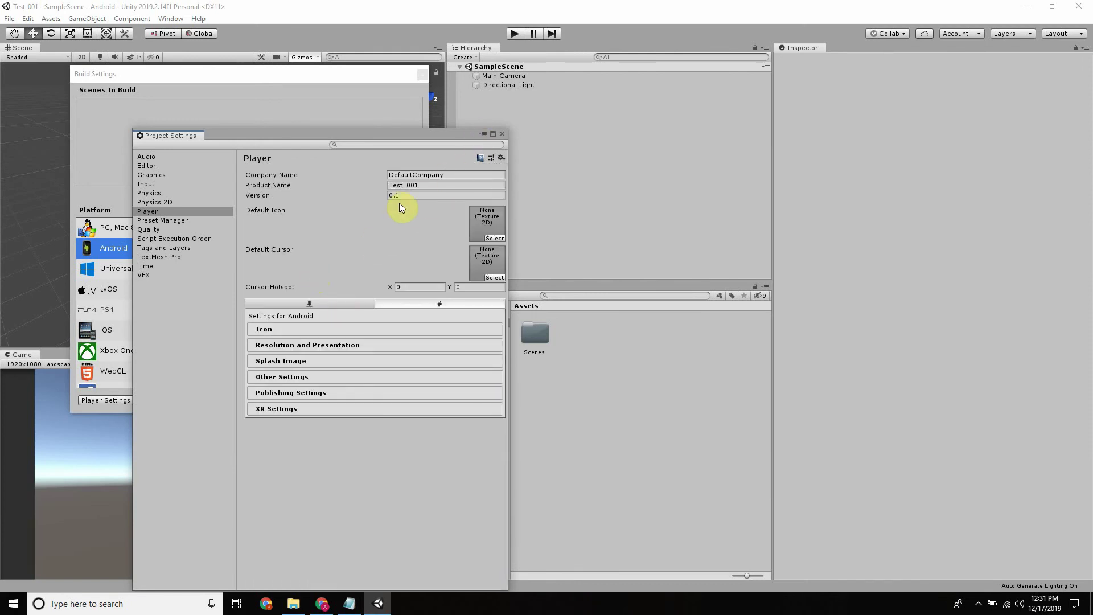
pyautogui.click(272, 196)
pyautogui.click(292, 377)
pyautogui.scroll(-10, 347, 320)
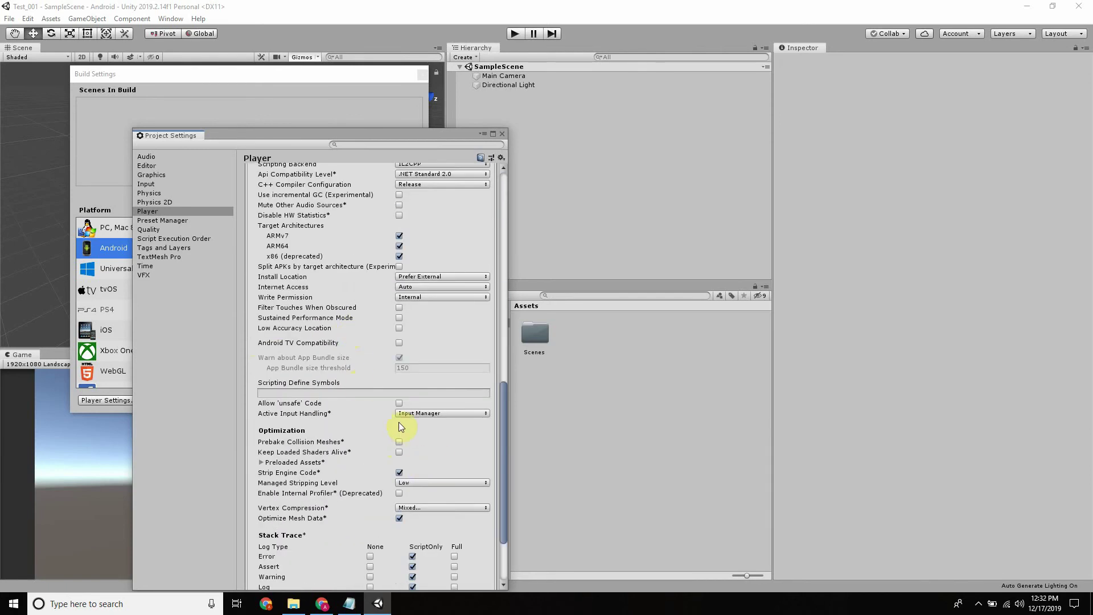
pyautogui.scroll(4, 399, 426)
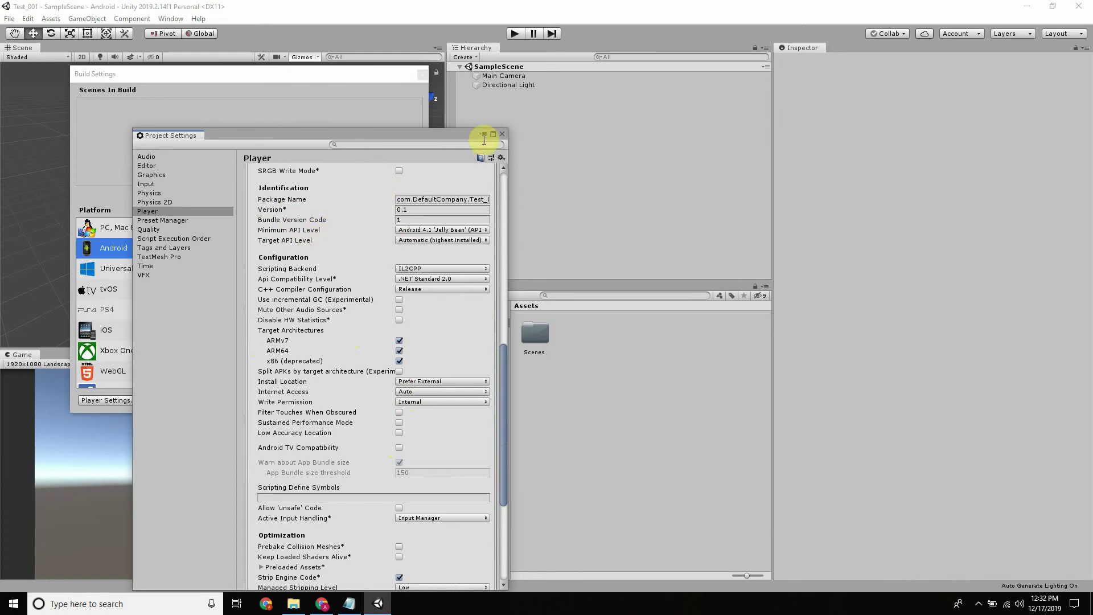
pyautogui.click(502, 134)
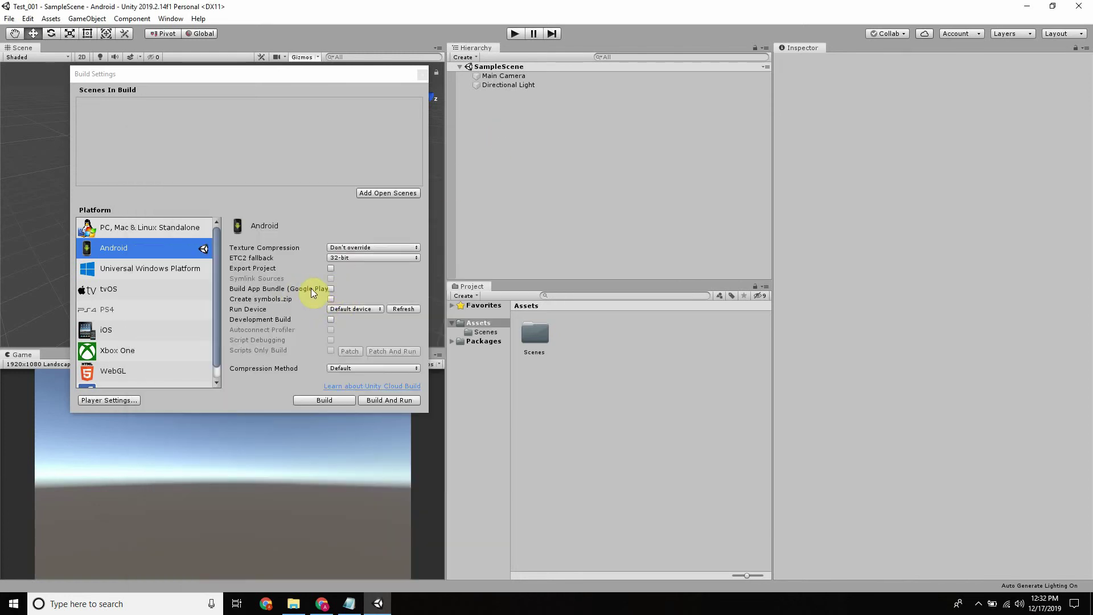
# Recheck the Android Player Configuration section twice, then return to the browser's 64-bit guide
pyautogui.click(108, 401)
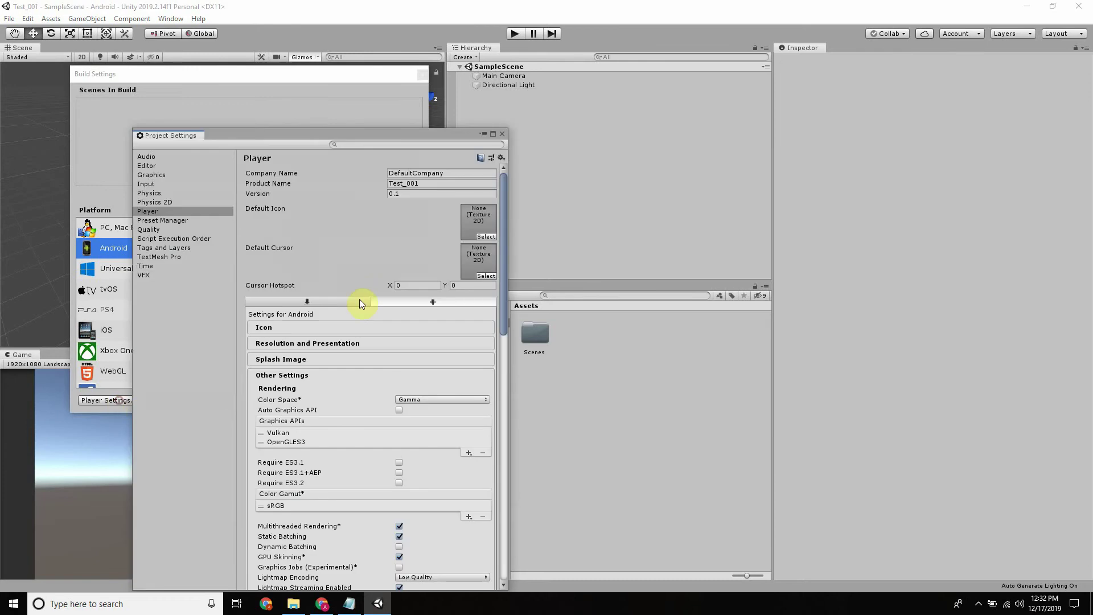
pyautogui.scroll(-6, 365, 296)
pyautogui.scroll(-4, 422, 431)
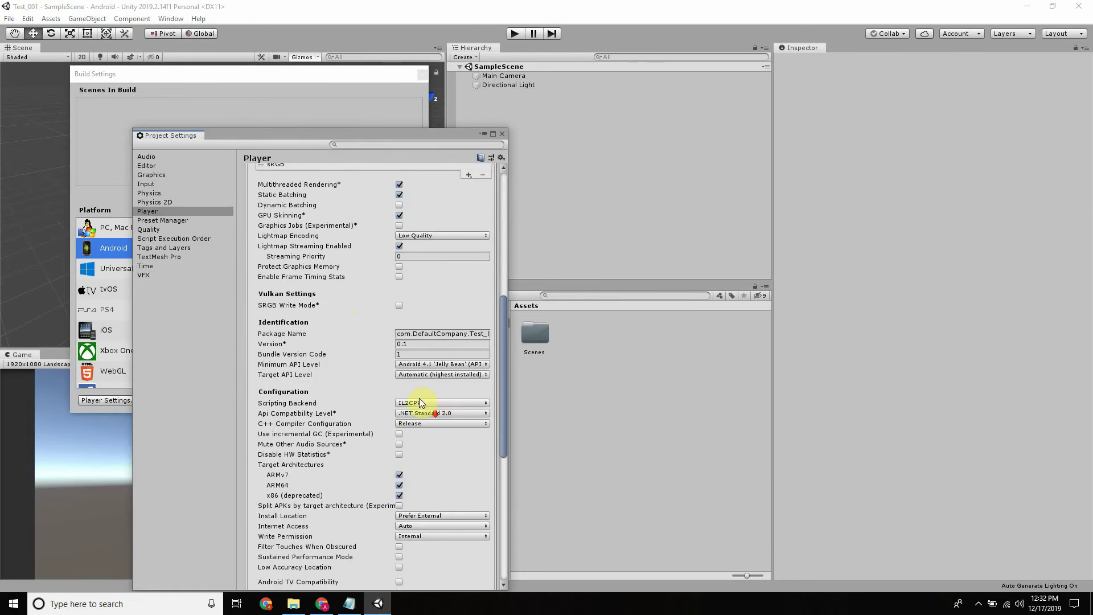
pyautogui.click(502, 134)
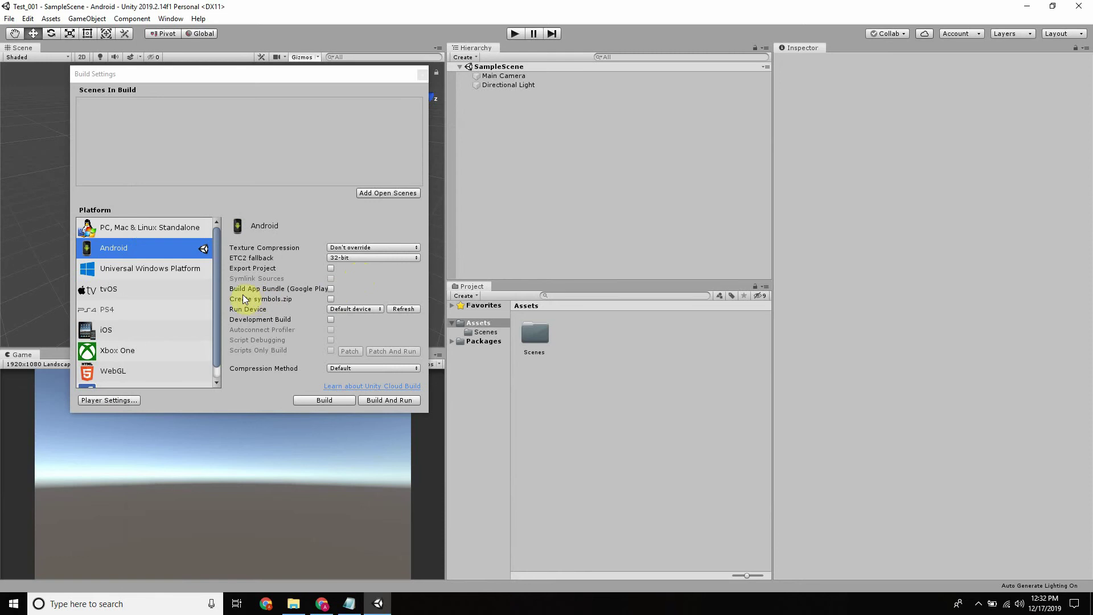
pyautogui.click(120, 402)
pyautogui.scroll(-2, 407, 307)
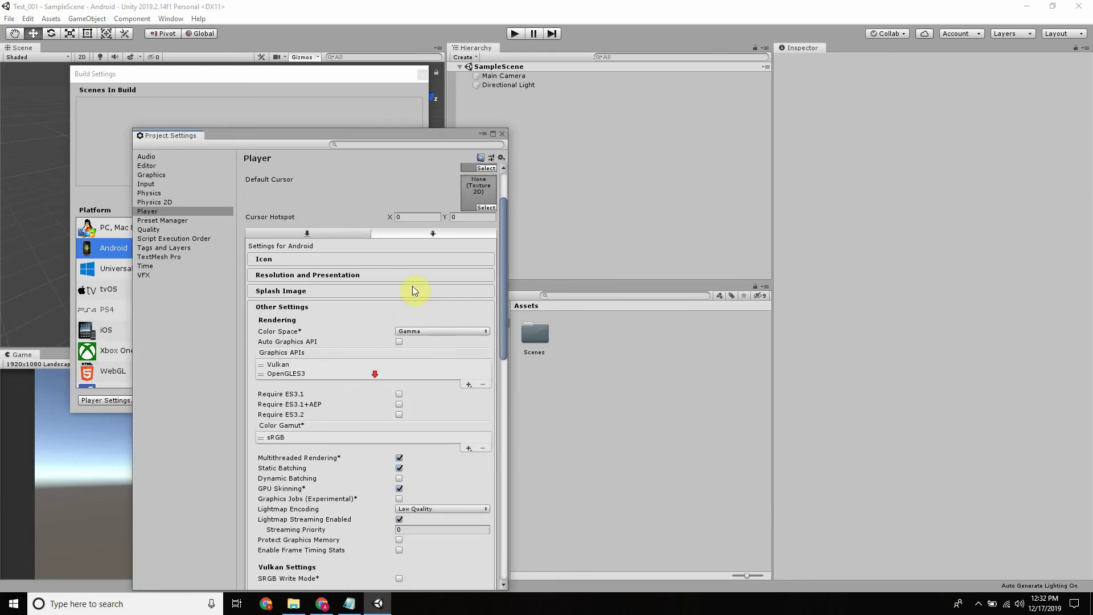
pyautogui.click(503, 135)
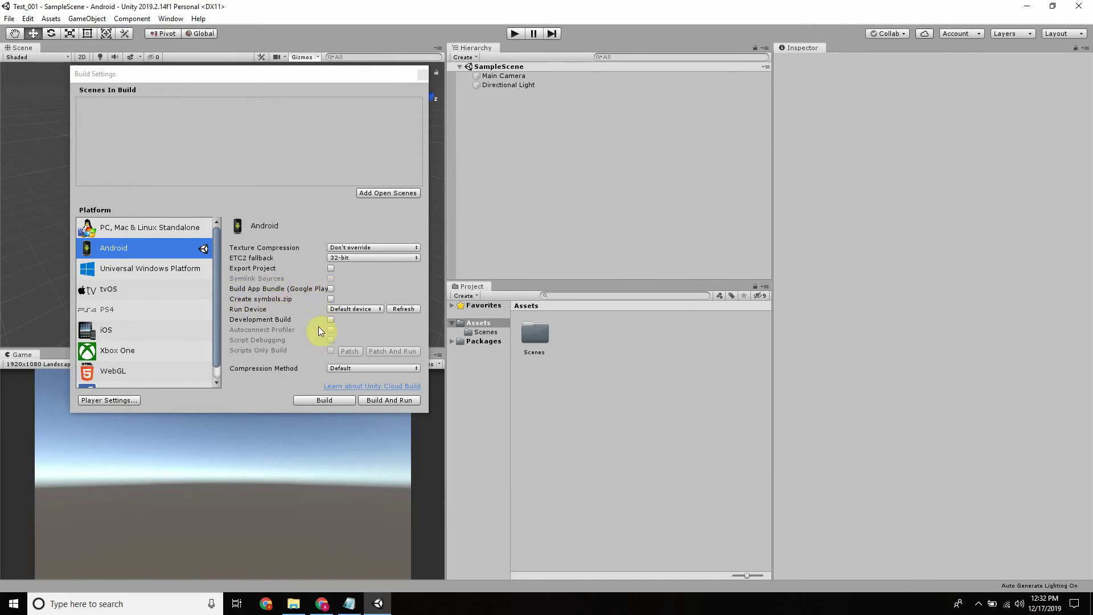
pyautogui.click(322, 604)
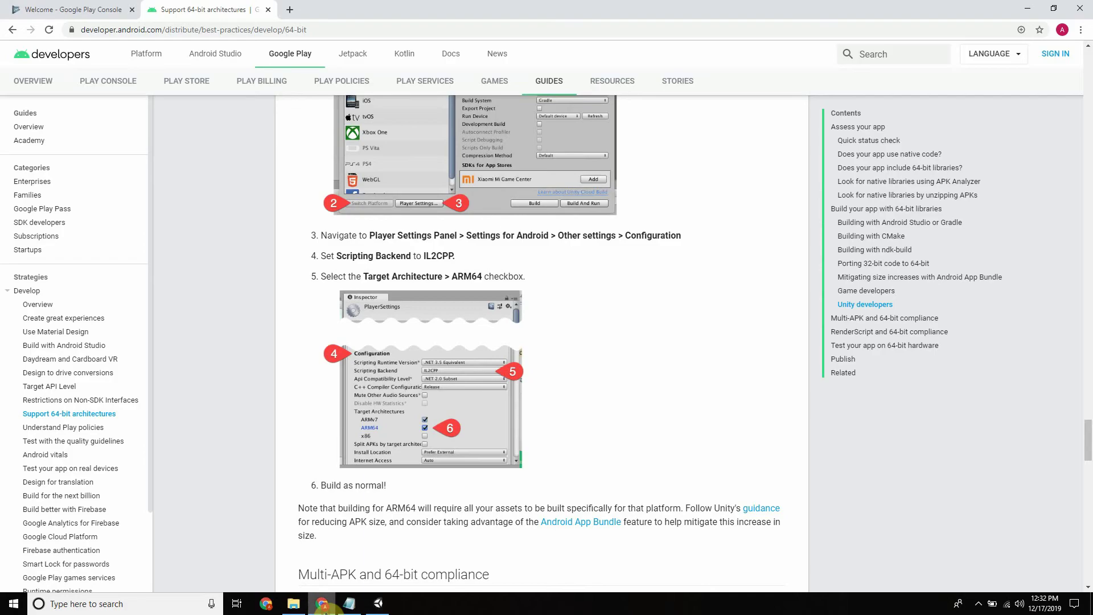
# Glance at the Google Play Console Welcome page, then return to Unity's Android Build Settings
pyautogui.click(82, 6)
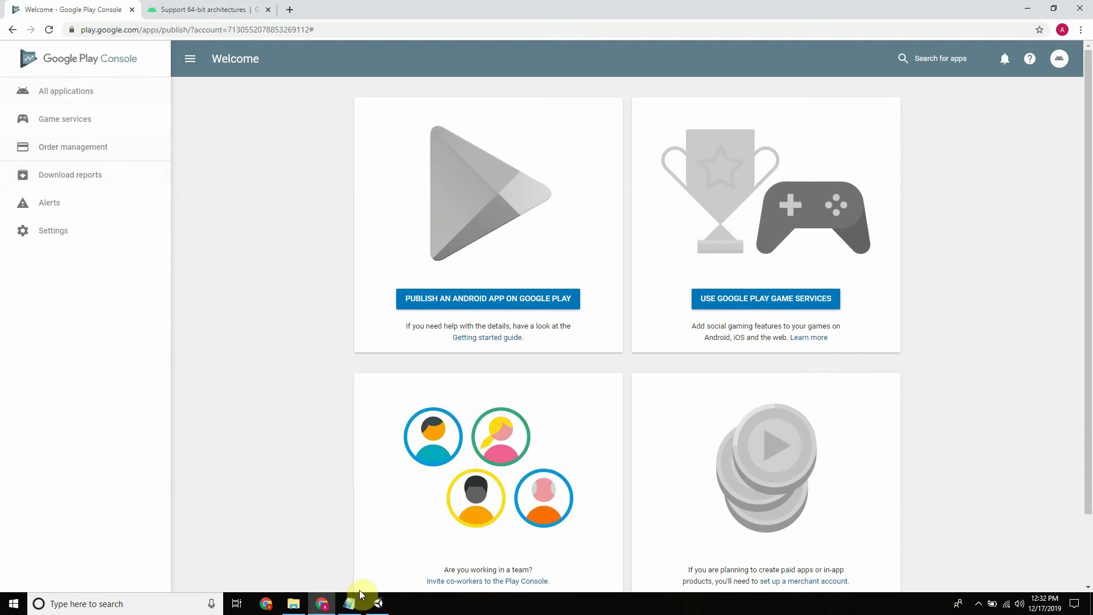
pyautogui.click(378, 604)
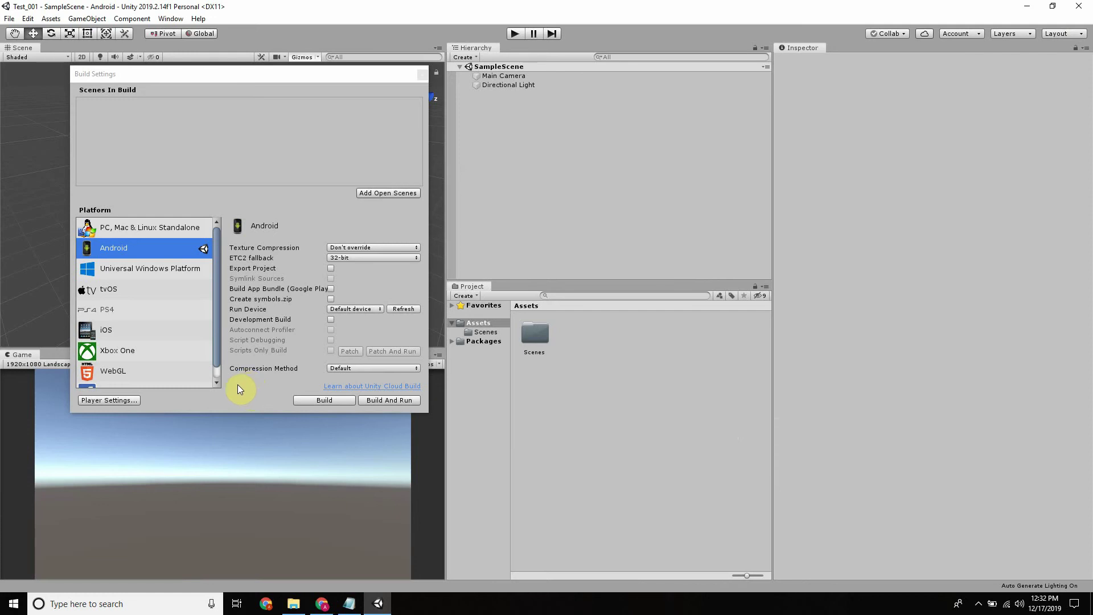
# Start an Android build, cancel the APK save dialog, and reopen Player Settings
pyautogui.click(329, 405)
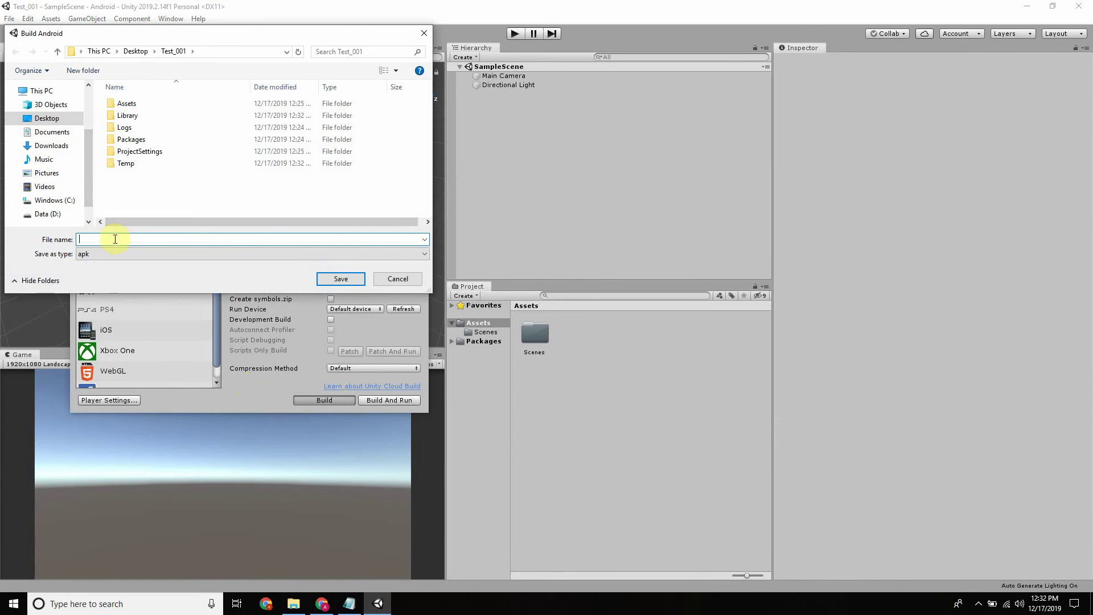
pyautogui.click(424, 33)
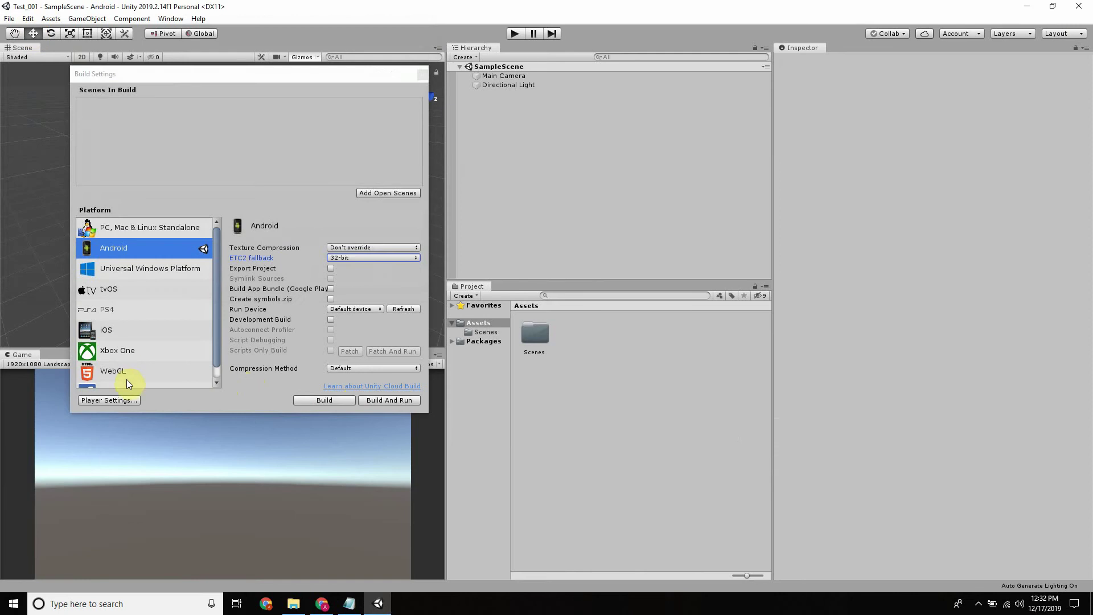
pyautogui.click(111, 399)
pyautogui.scroll(-10, 401, 317)
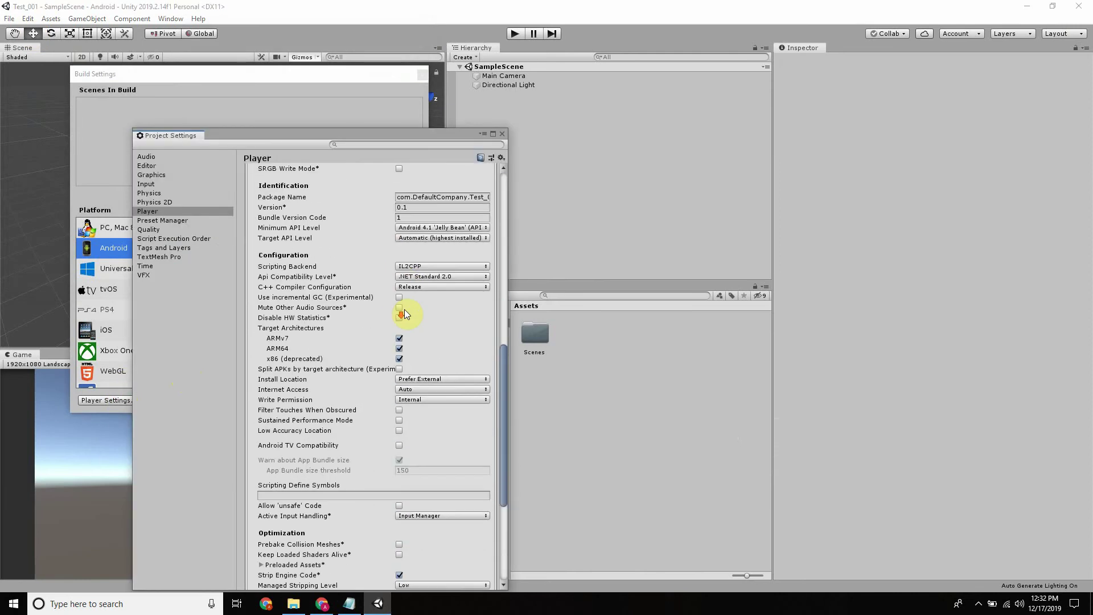
pyautogui.scroll(-5, 402, 313)
pyautogui.scroll(15, 399, 313)
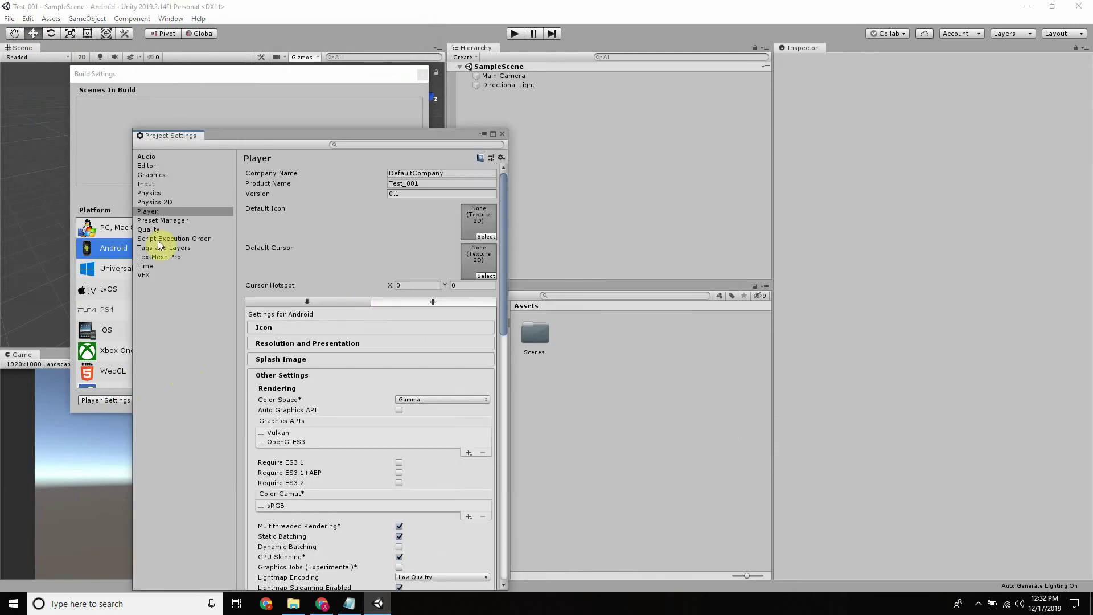
# Check the Editor page, then confirm IL2CPP stays the Player scripting backend
pyautogui.click(154, 167)
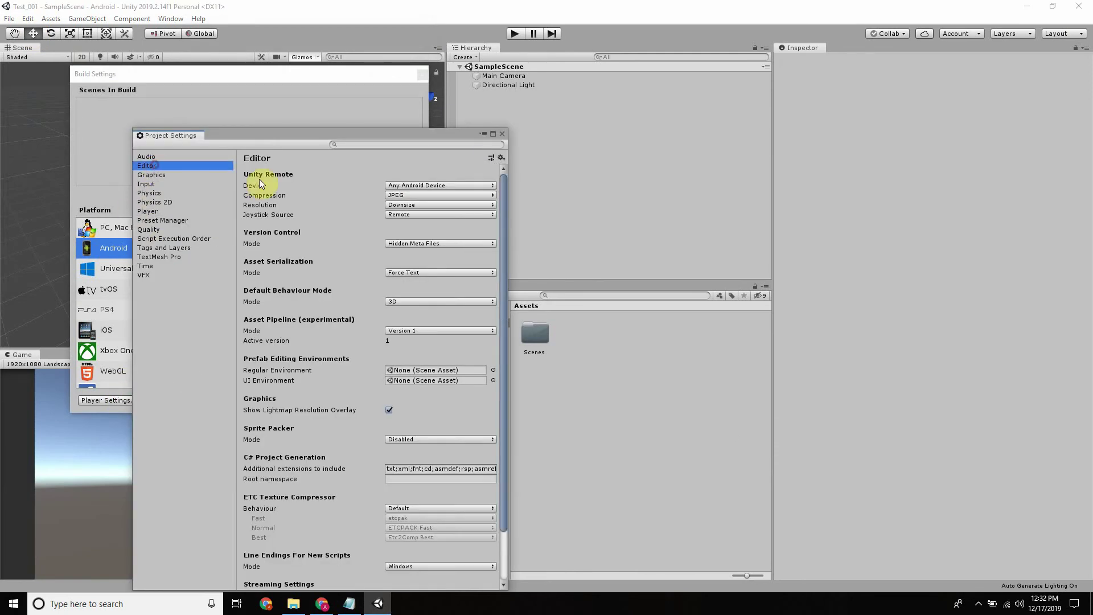
pyautogui.click(150, 213)
pyautogui.scroll(-15, 336, 305)
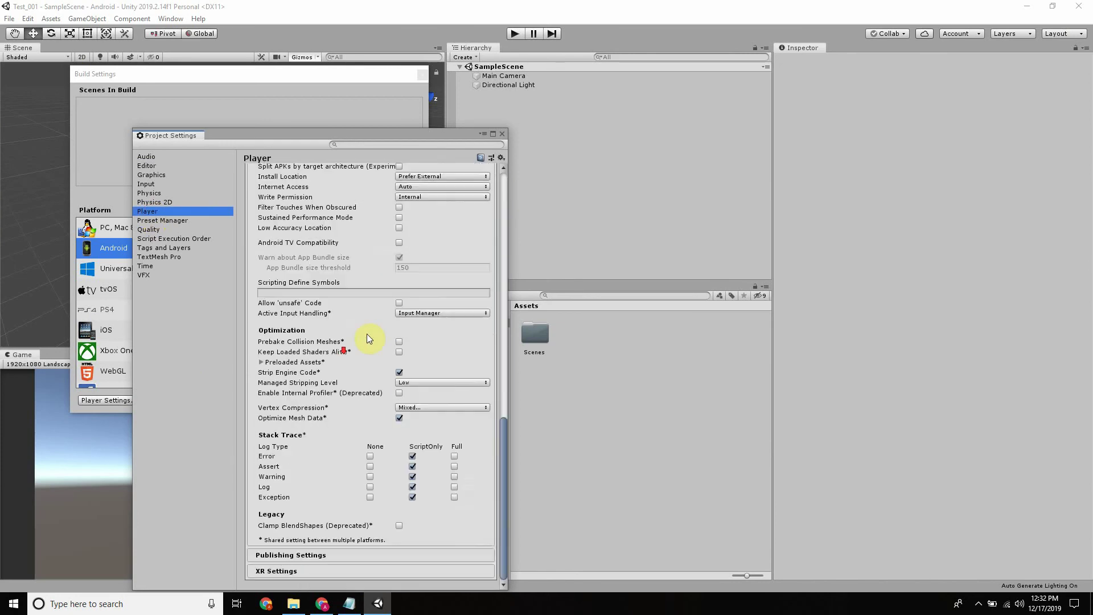
pyautogui.scroll(15, 365, 342)
pyautogui.scroll(-7, 398, 410)
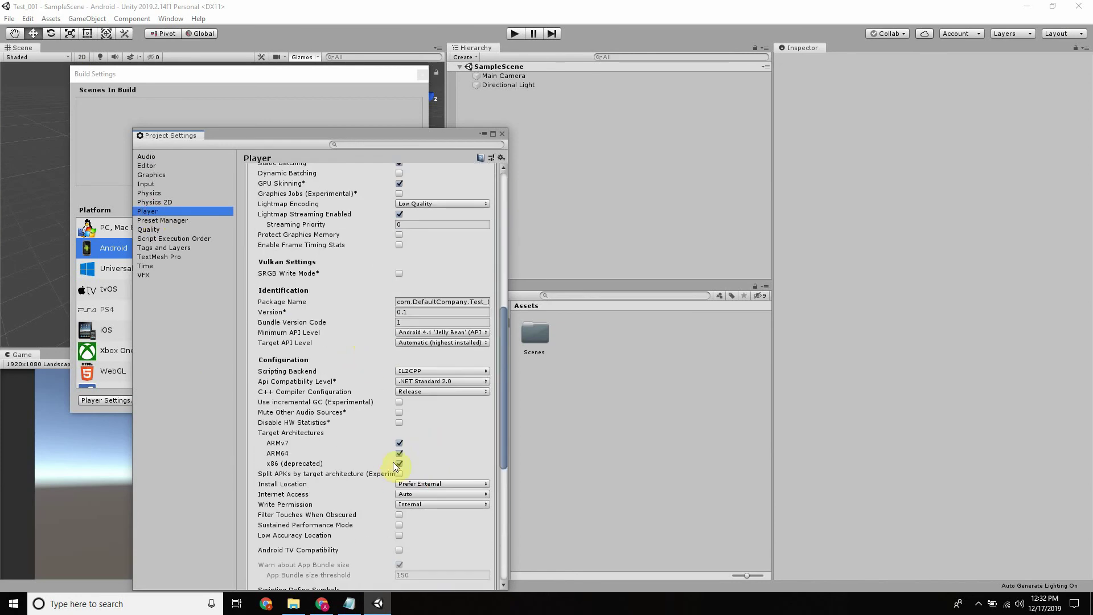
pyautogui.click(412, 369)
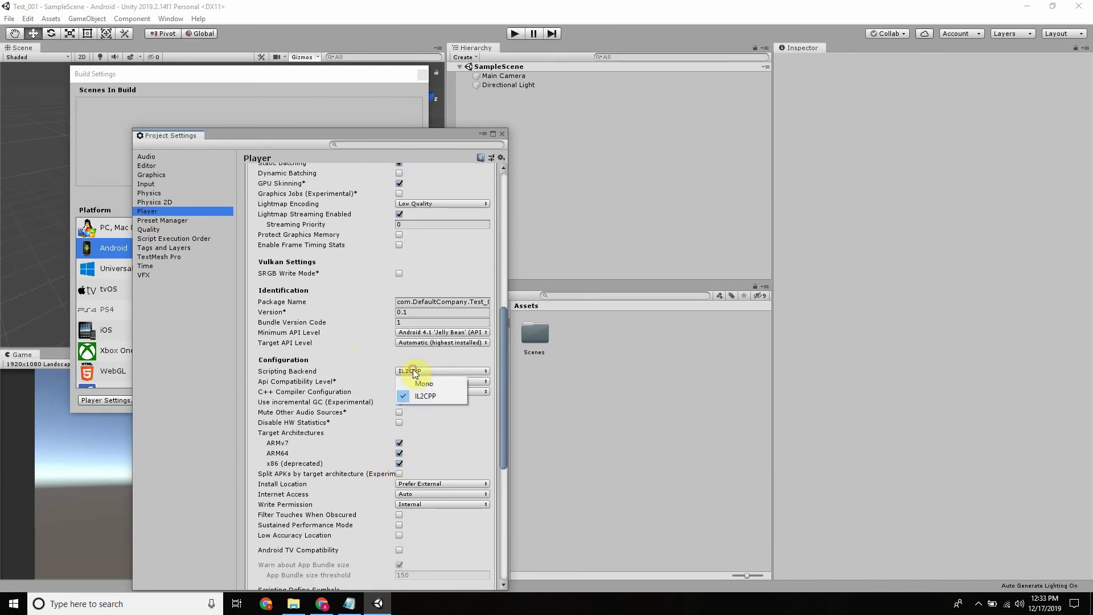
pyautogui.click(413, 369)
pyautogui.scroll(6, 399, 371)
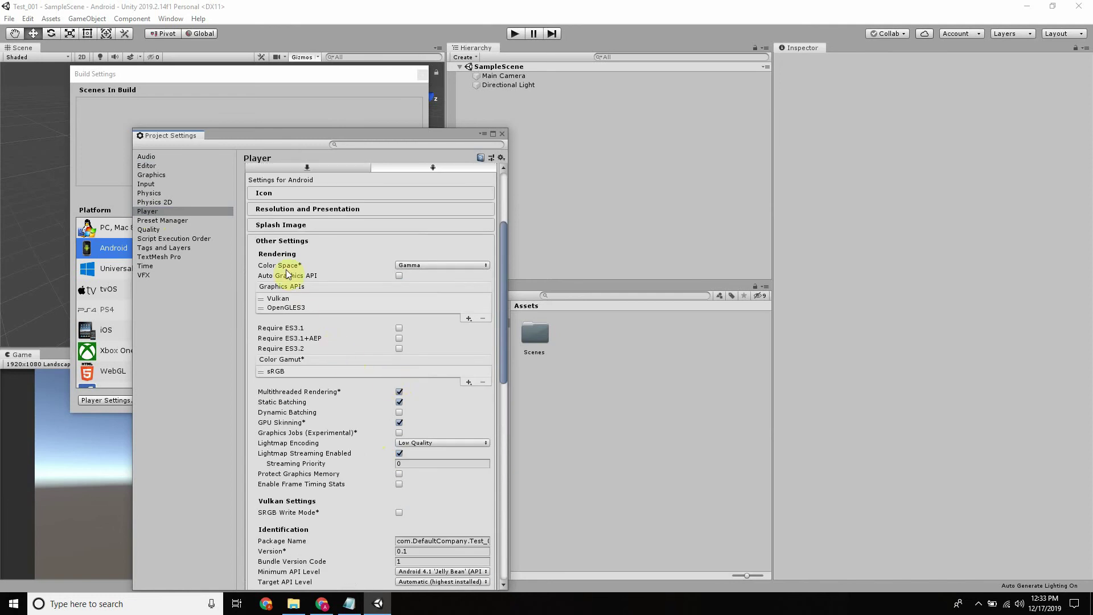
# Review the Publishing Settings keystore and key options, then close Project Settings
pyautogui.click(288, 242)
pyautogui.click(293, 393)
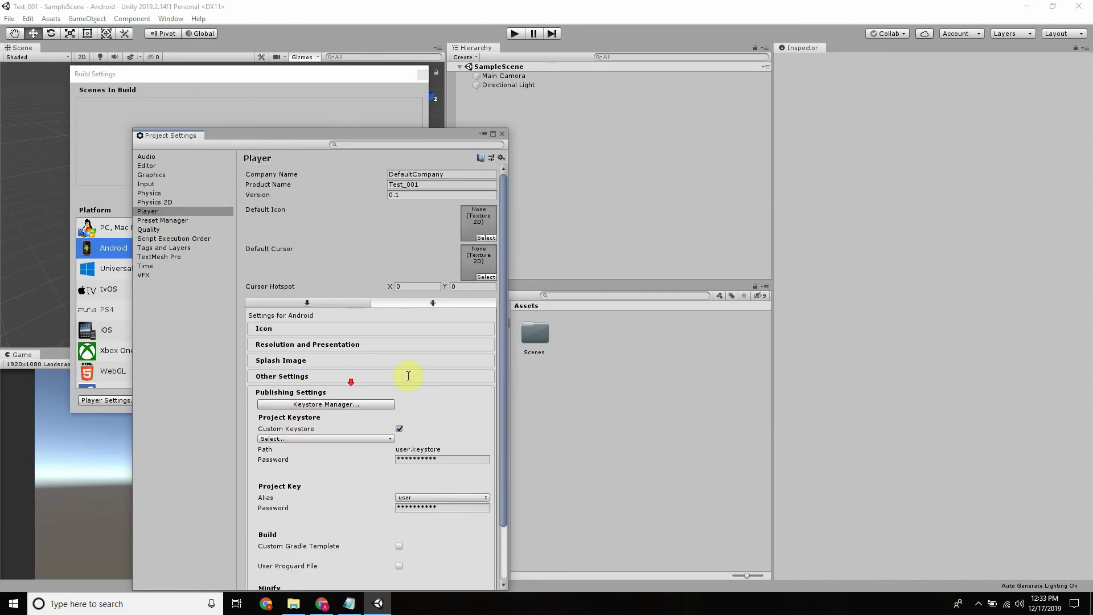
pyautogui.scroll(-2, 419, 393)
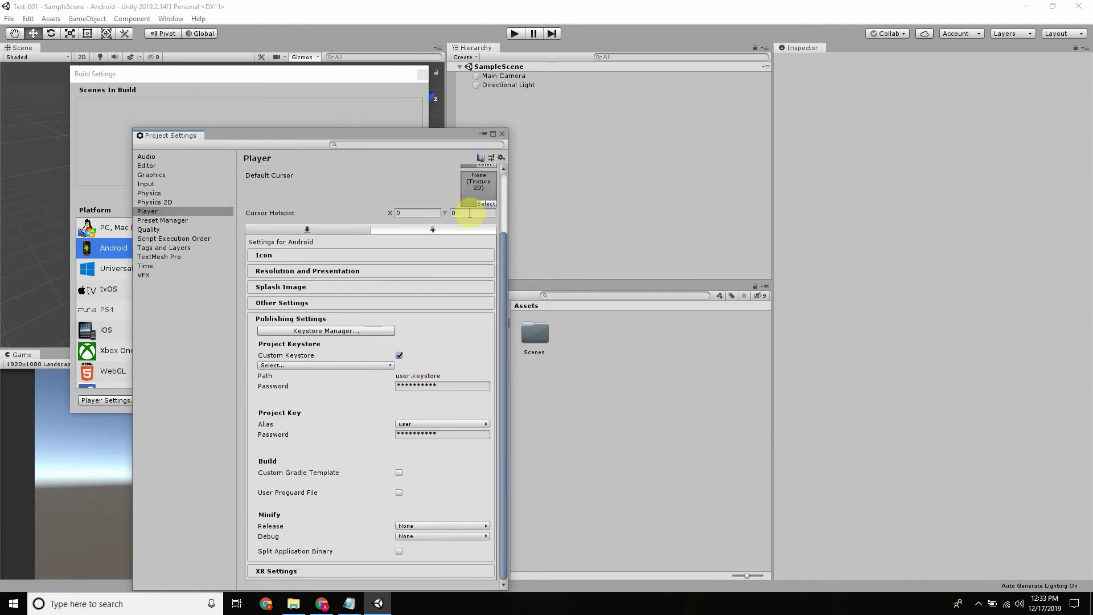
pyautogui.scroll(2, 439, 220)
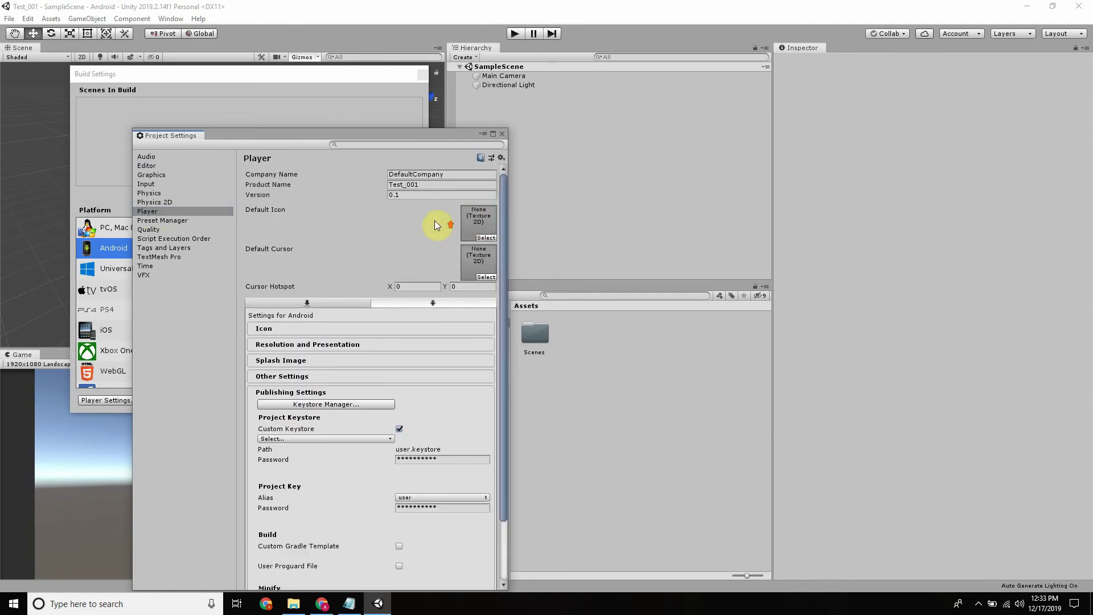
pyautogui.click(453, 173)
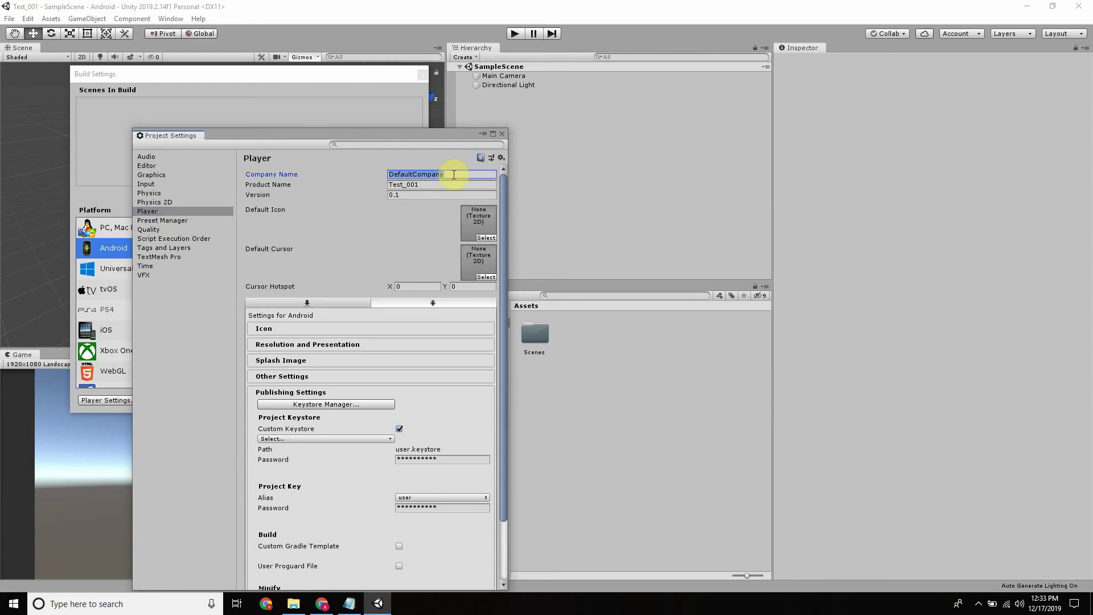
pyautogui.click(502, 134)
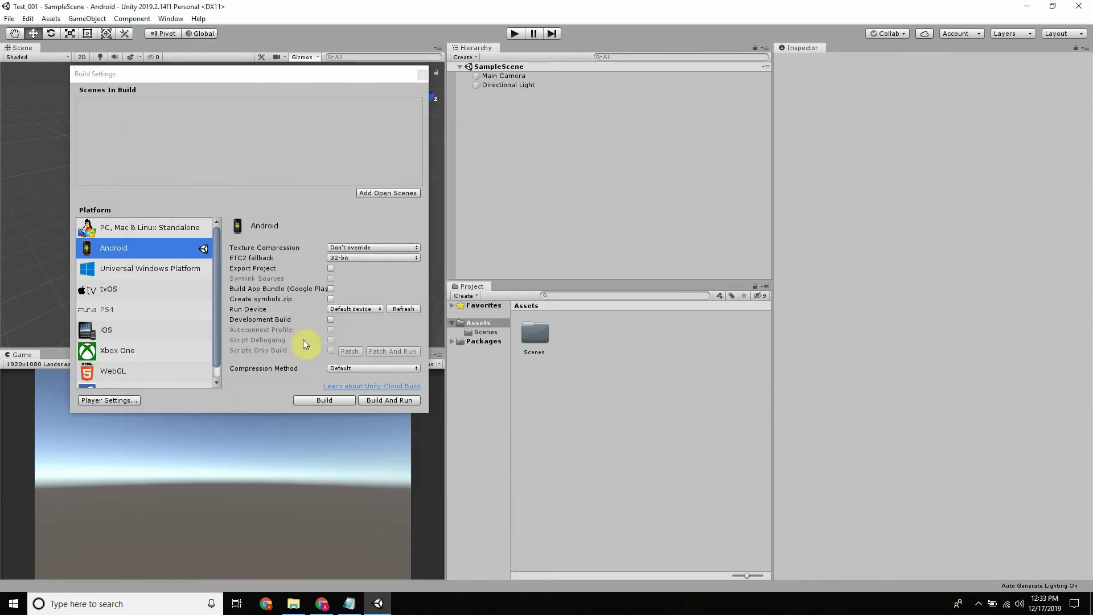
# Build the Android APK saved as 'Test' in Test_001, then switch to Google Play Console
pyautogui.click(310, 402)
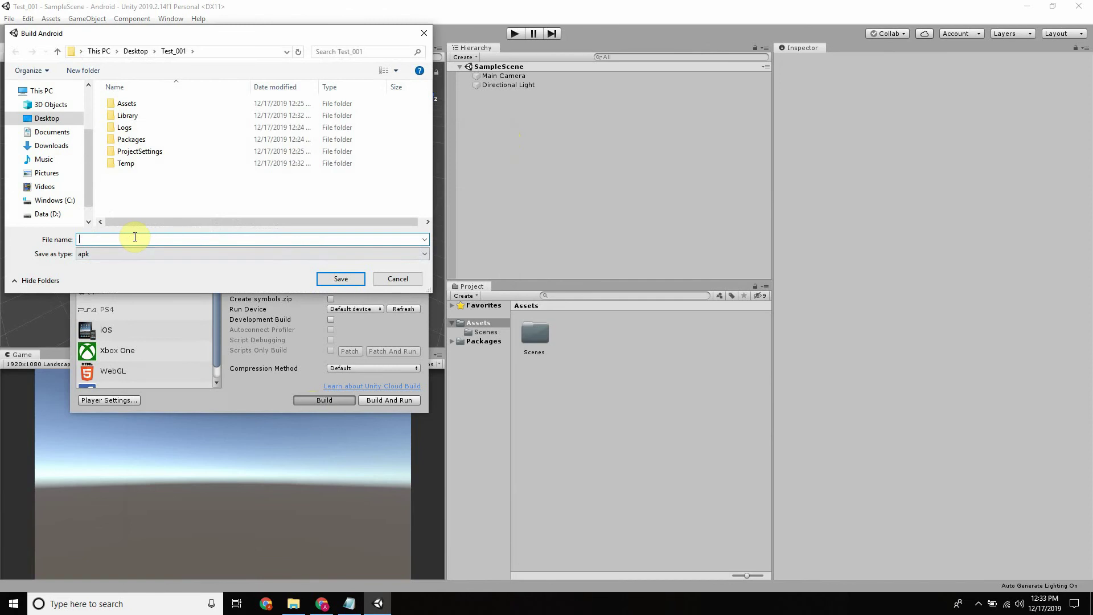
pyautogui.write('tes')
pyautogui.press('BackSpace')
pyautogui.press('BackSpace')
pyautogui.press('BackSpace')
pyautogui.write('Test')
pyautogui.click(340, 279)
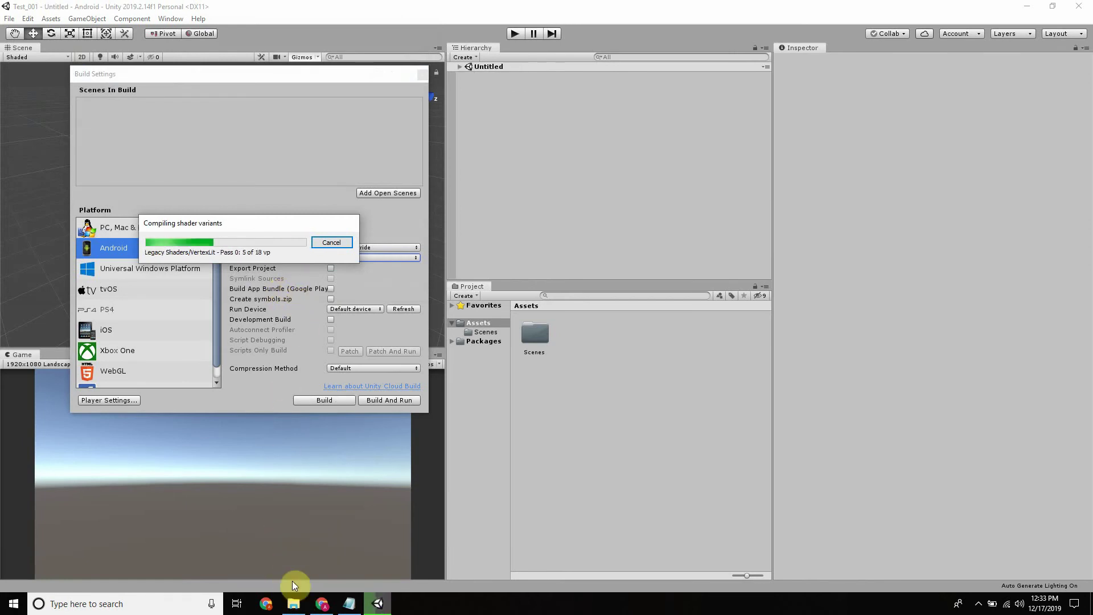
pyautogui.click(319, 606)
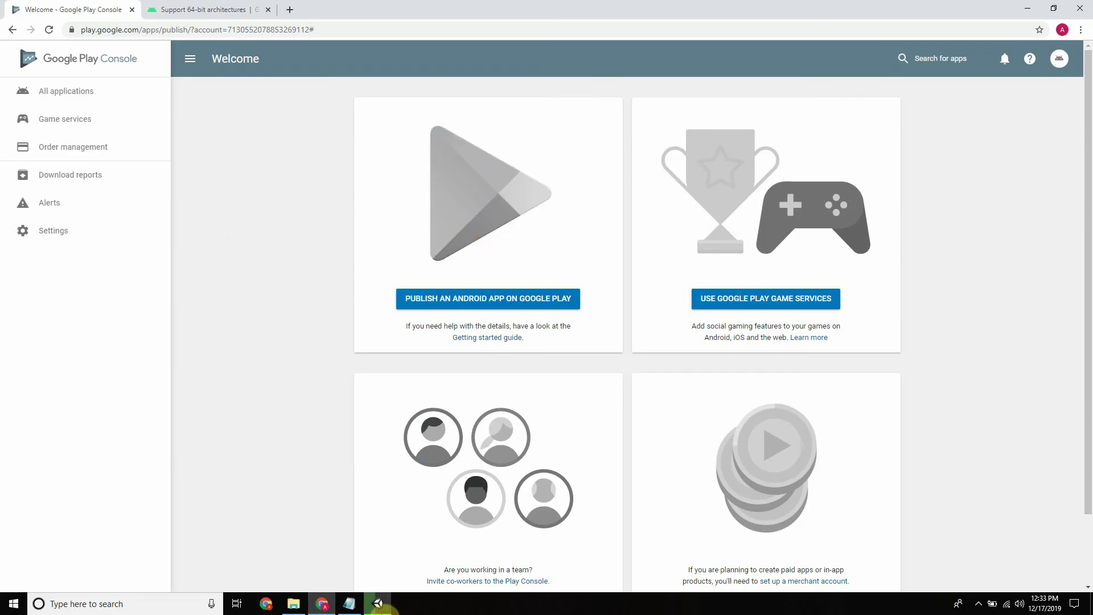
# From All applications, create a new Play Console app titled 'Testing'
pyautogui.click(85, 92)
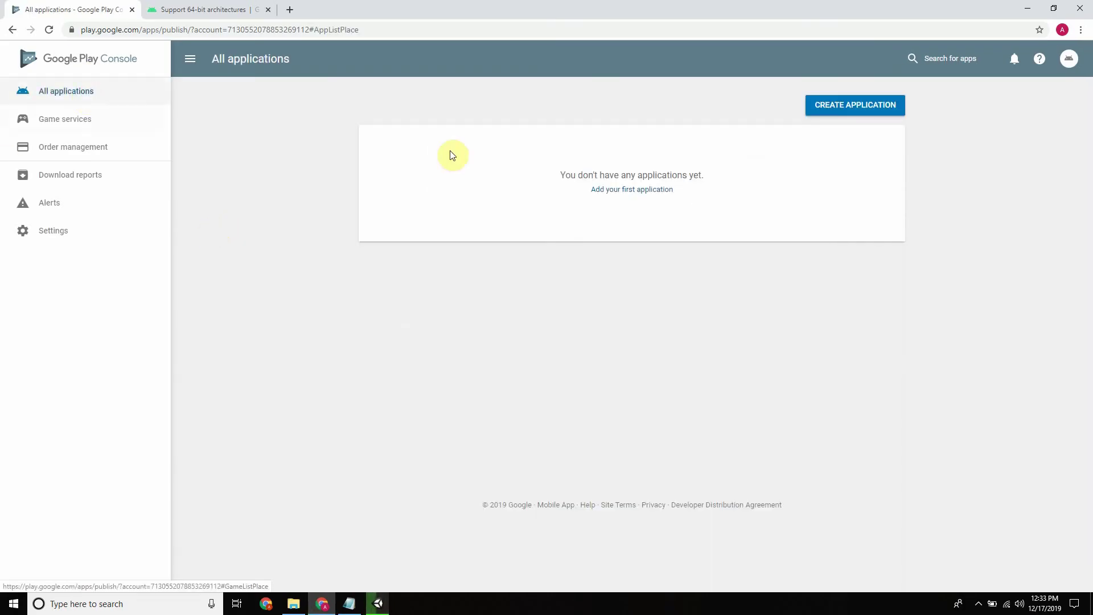
pyautogui.click(863, 113)
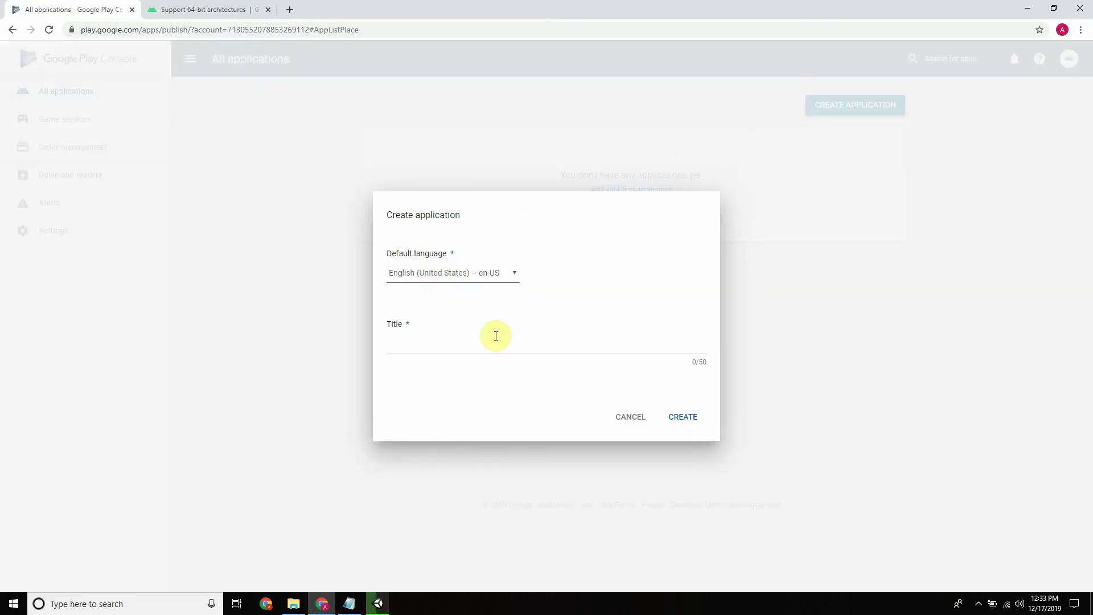
pyautogui.click(468, 348)
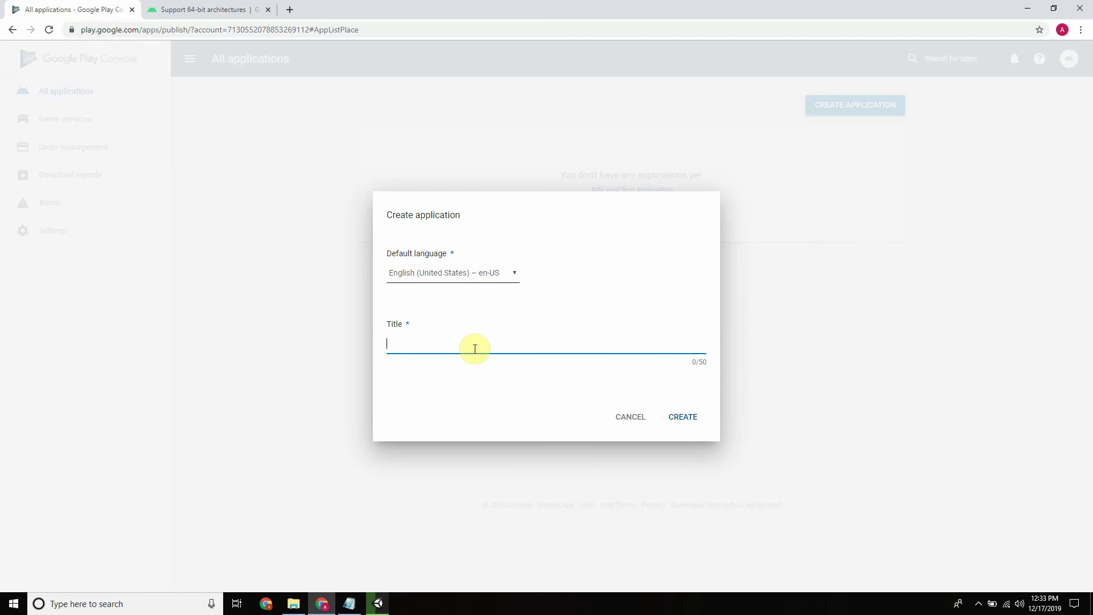
pyautogui.write('Testing')
pyautogui.click(690, 419)
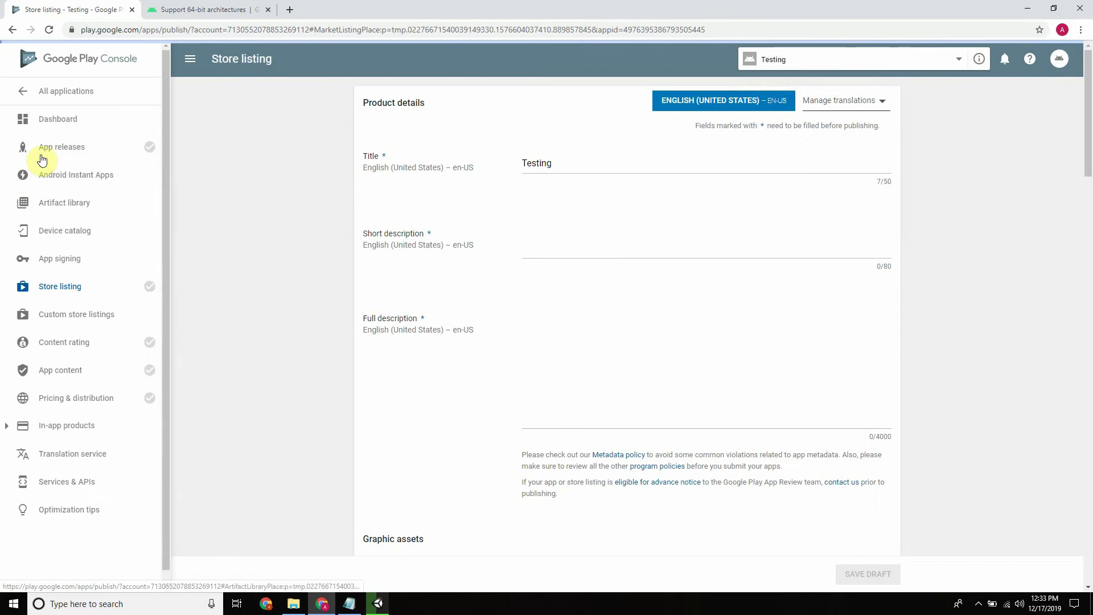
# Under App releases, manage the Alpha closed testing track and create a new release
pyautogui.scroll(-10, 512, 159)
pyautogui.scroll(5, 533, 157)
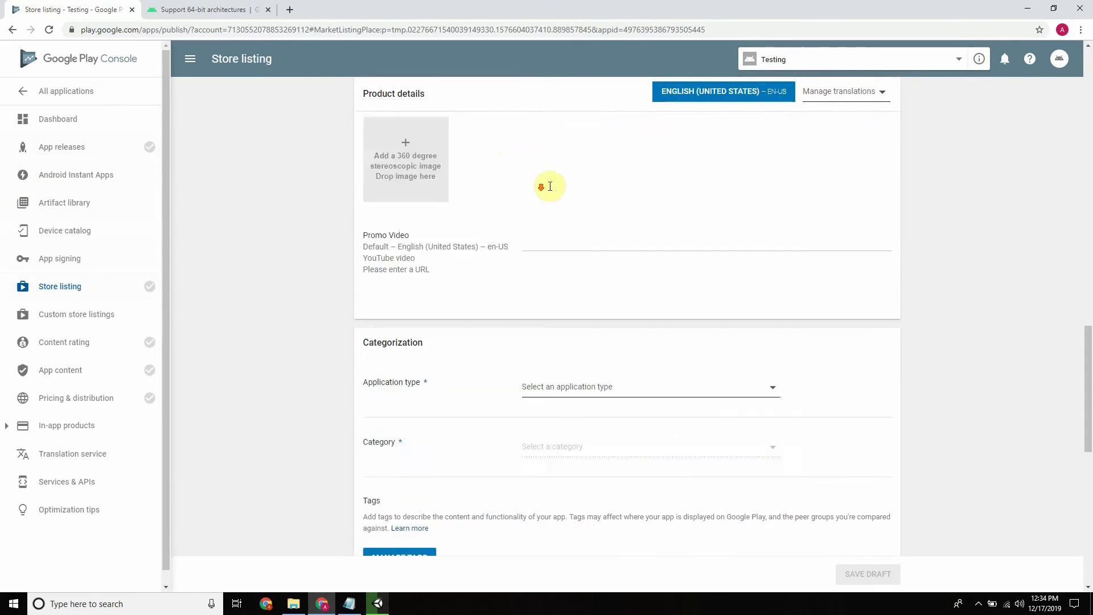
pyautogui.click(63, 147)
pyautogui.scroll(-9, 524, 251)
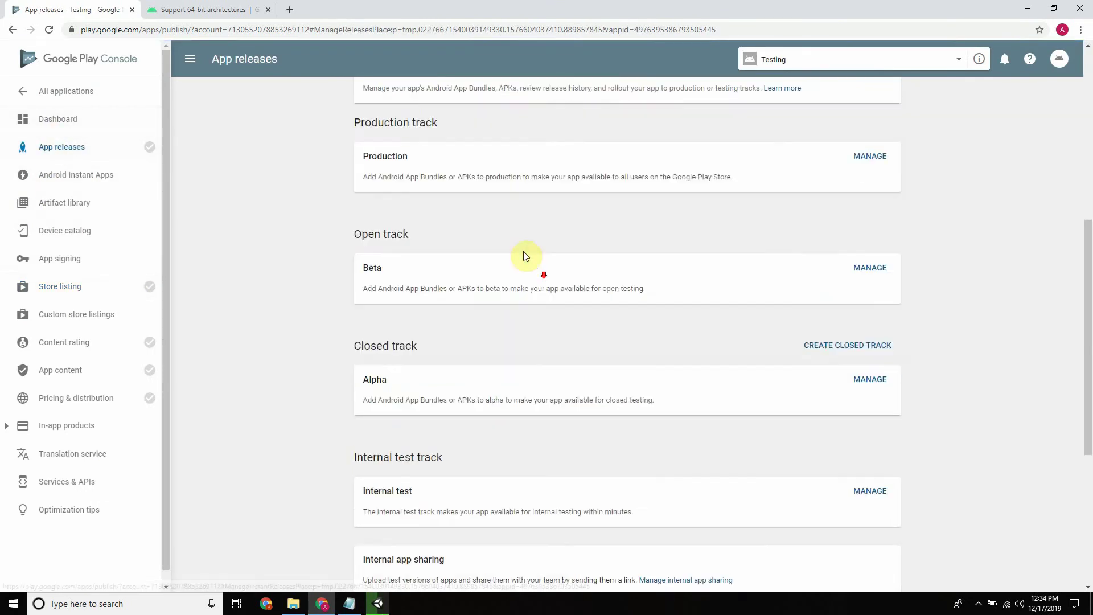
pyautogui.scroll(2, 484, 280)
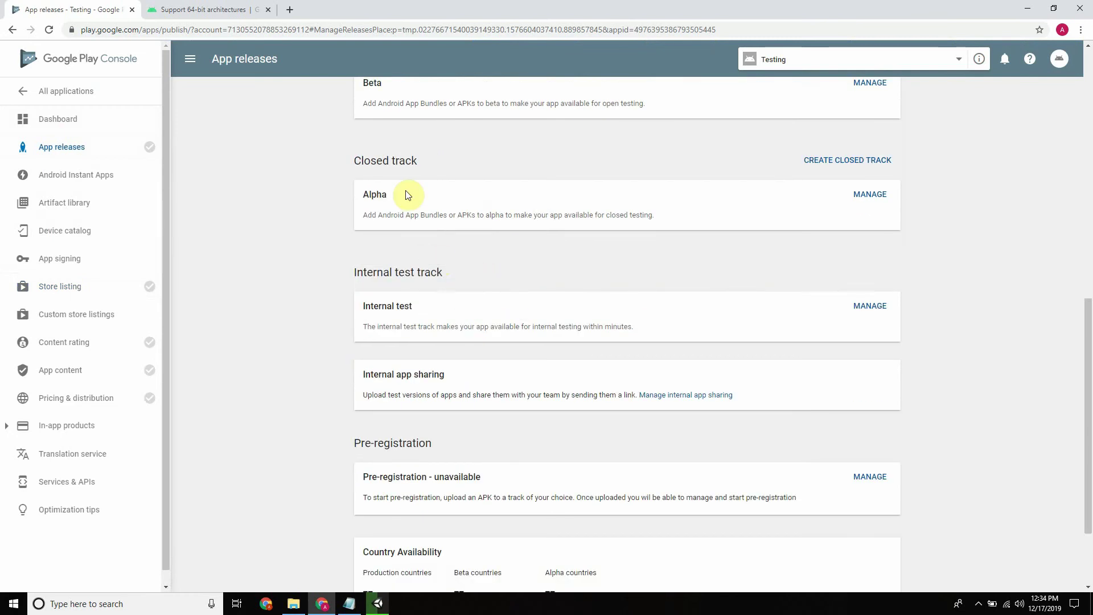
pyautogui.click(866, 196)
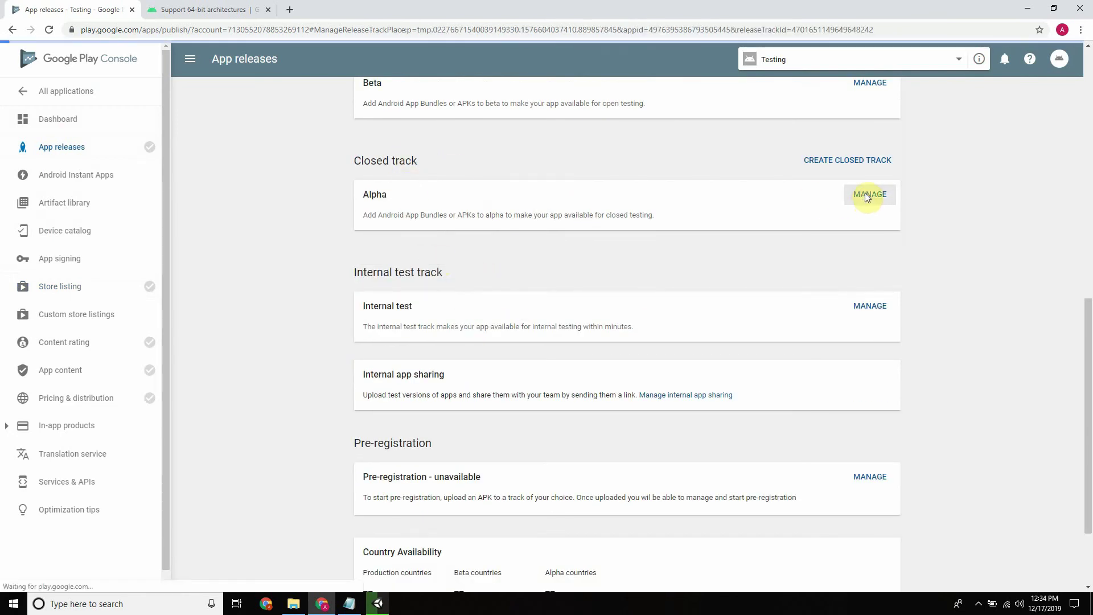
pyautogui.scroll(-3, 634, 283)
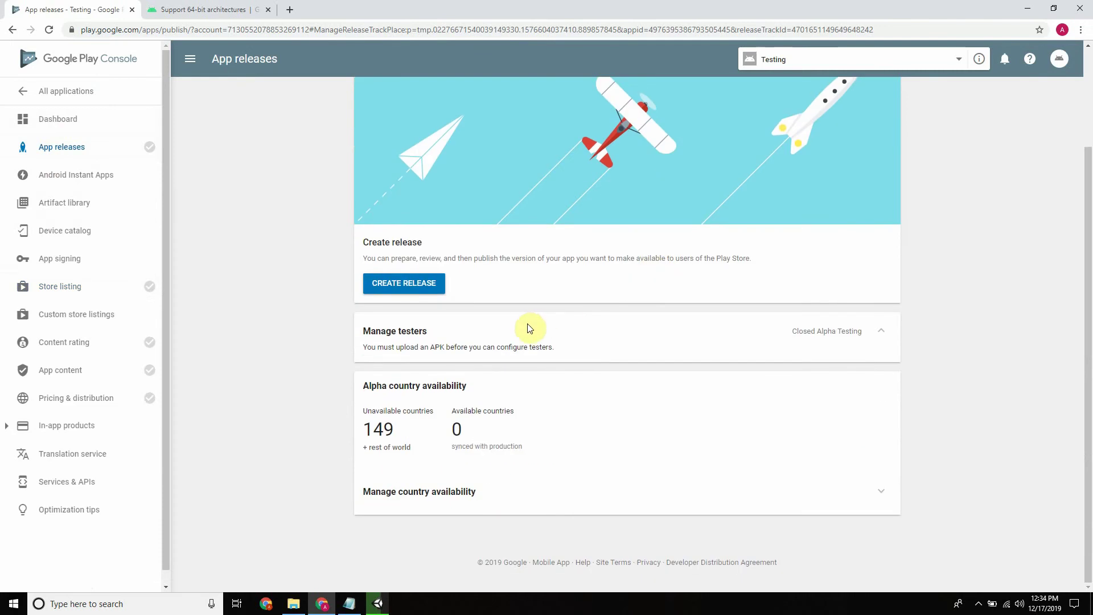
pyautogui.click(421, 284)
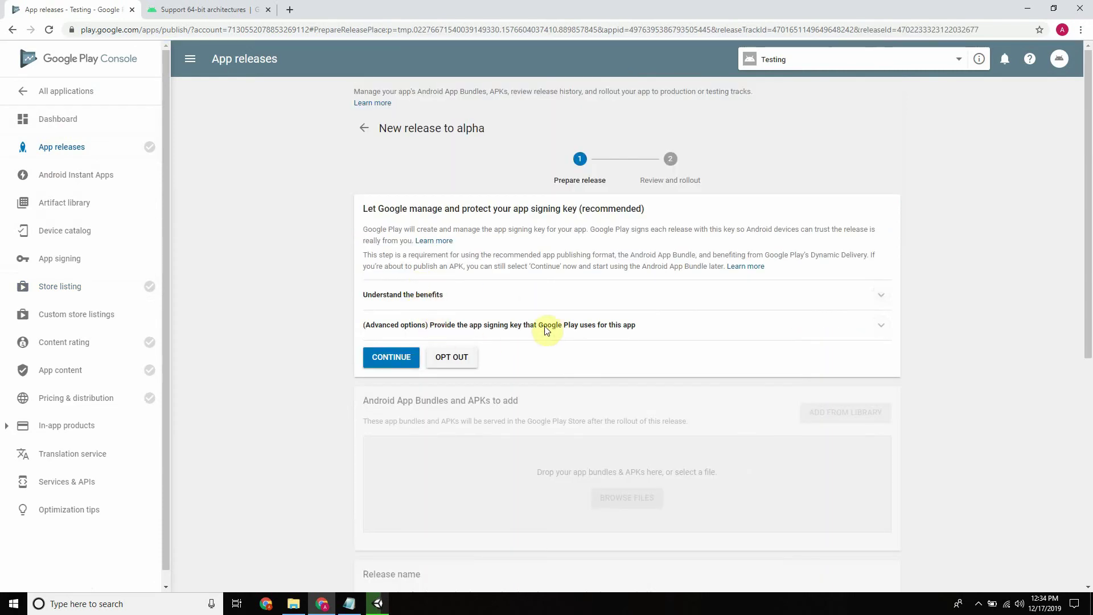
# Accept Google-managed app signing for the alpha release and review the Android App Bundles notice
pyautogui.click(390, 358)
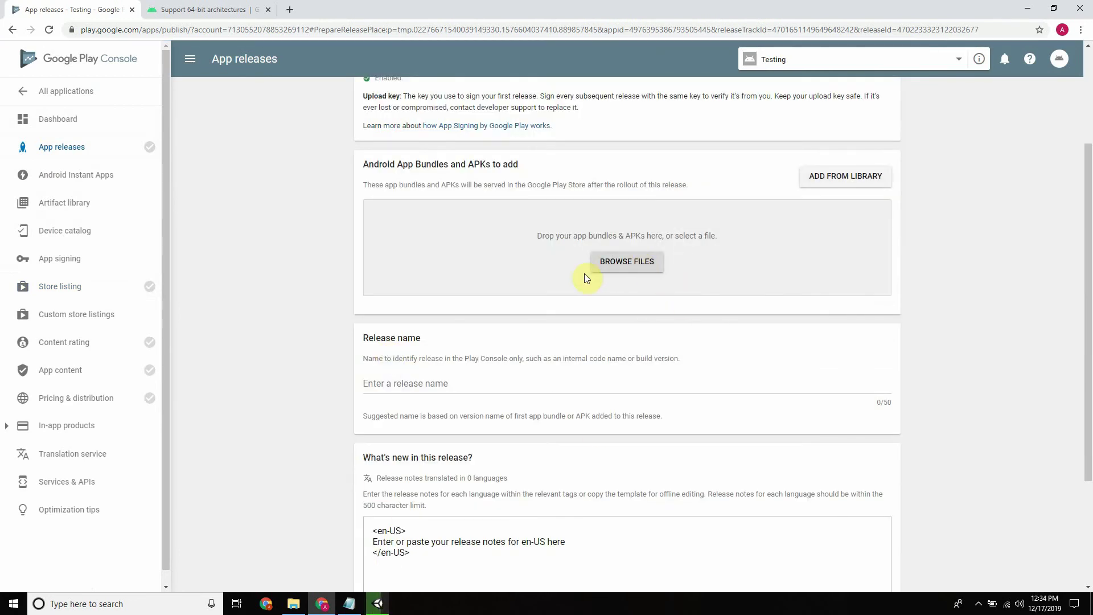
pyautogui.scroll(-1, 587, 274)
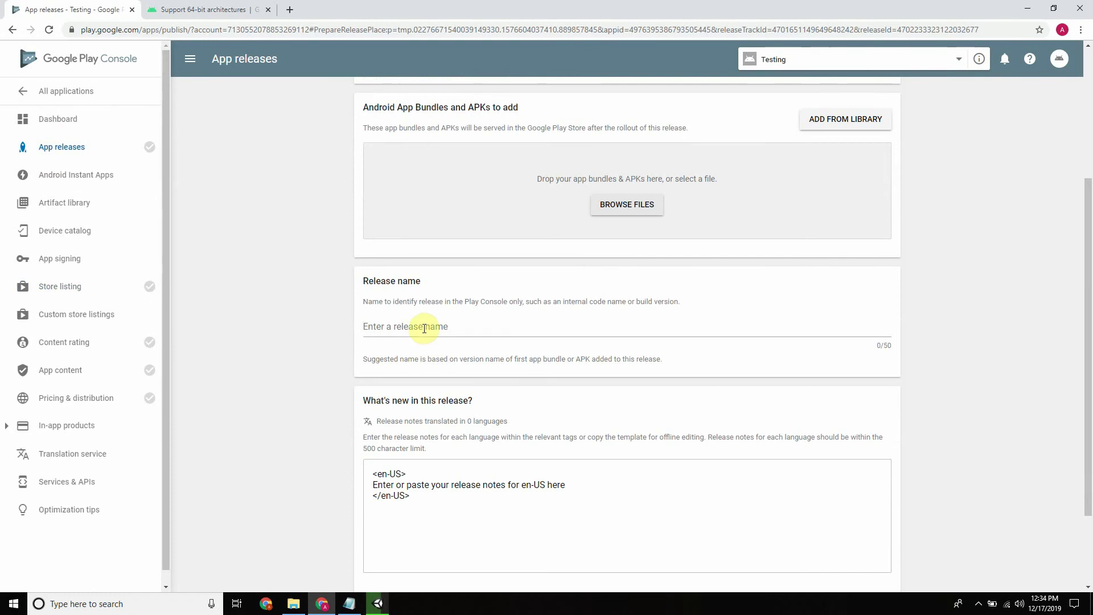
pyautogui.scroll(4, 510, 322)
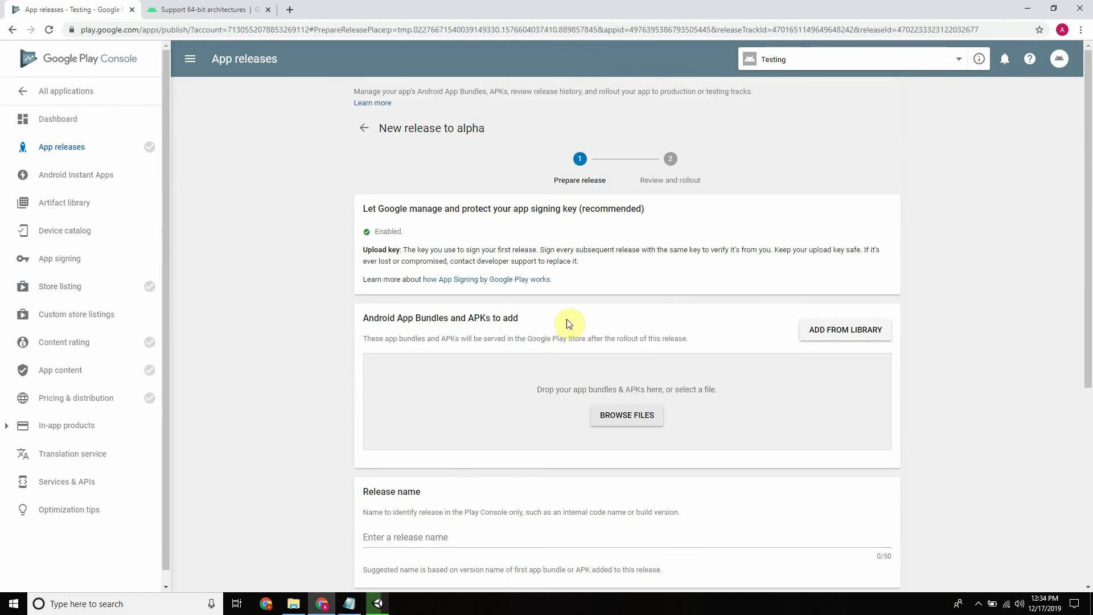
pyautogui.scroll(-1, 569, 322)
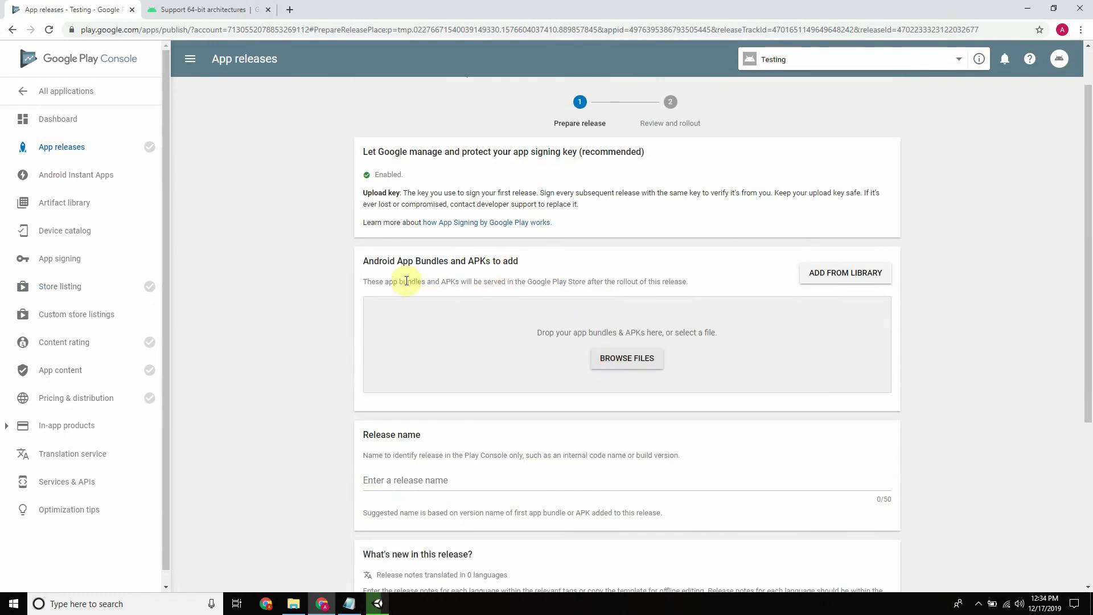
pyautogui.moveTo(362, 261); pyautogui.dragTo(452, 257)
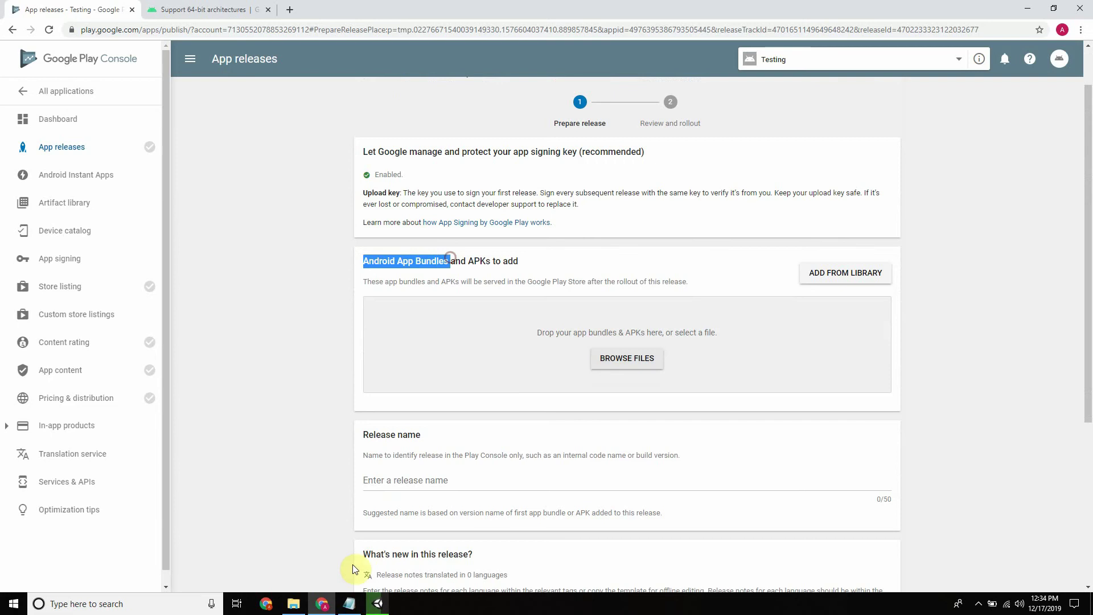
# Save and close the Task notes, then bring up the Test_001 folder
pyautogui.click(379, 607)
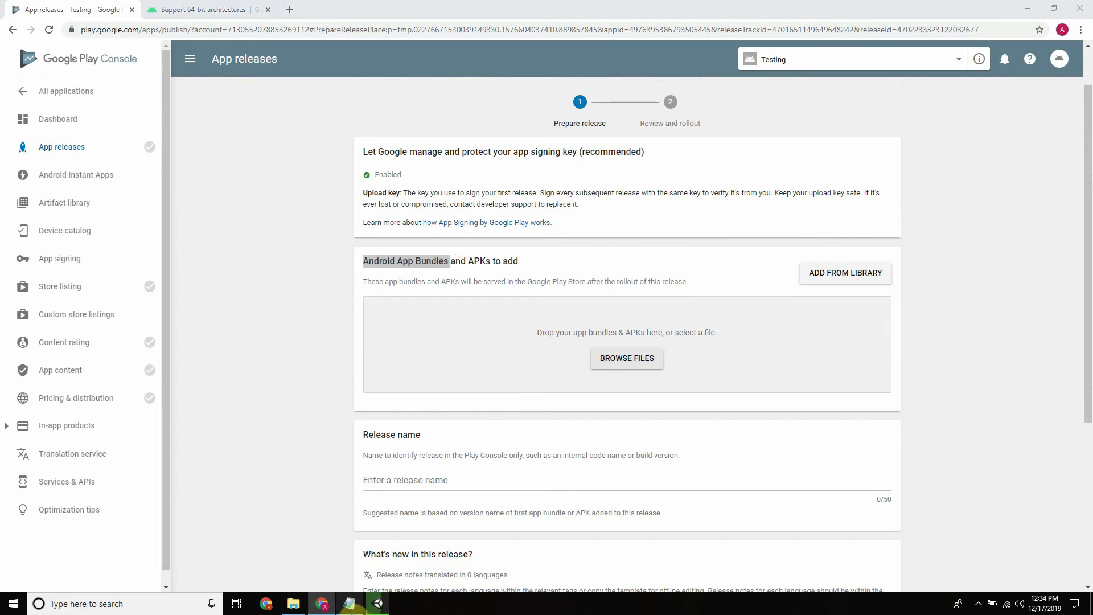
pyautogui.click(349, 605)
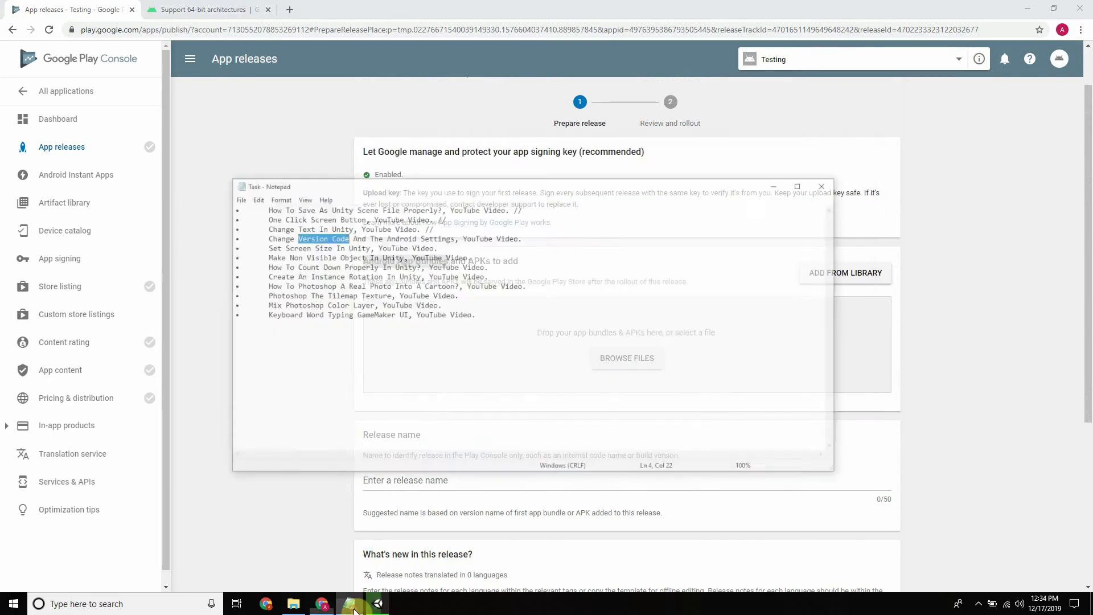
pyautogui.click(524, 203)
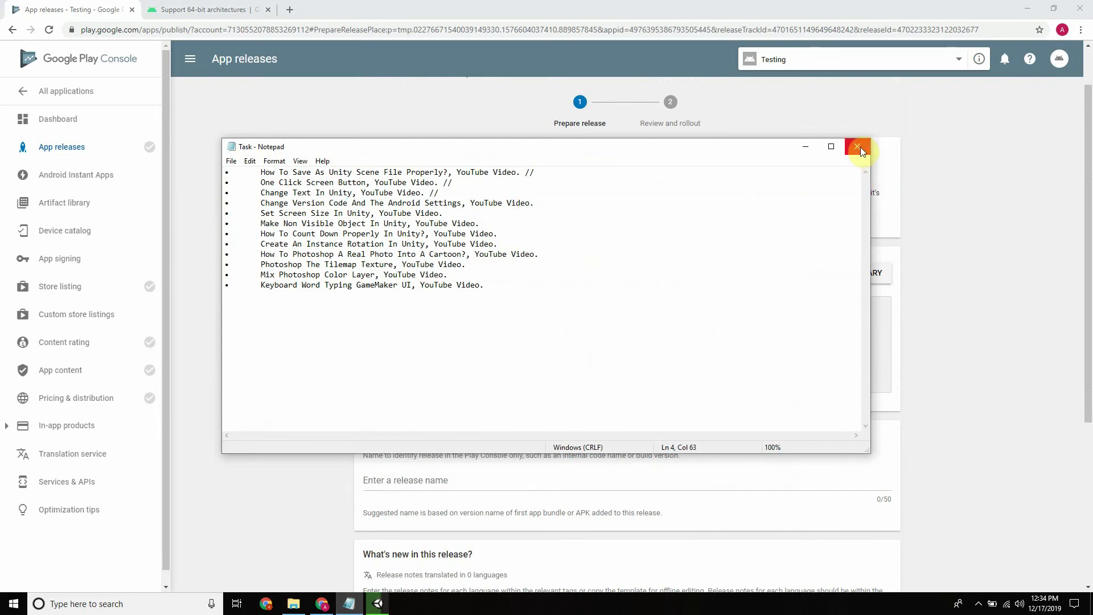
pyautogui.click(231, 161)
pyautogui.click(246, 199)
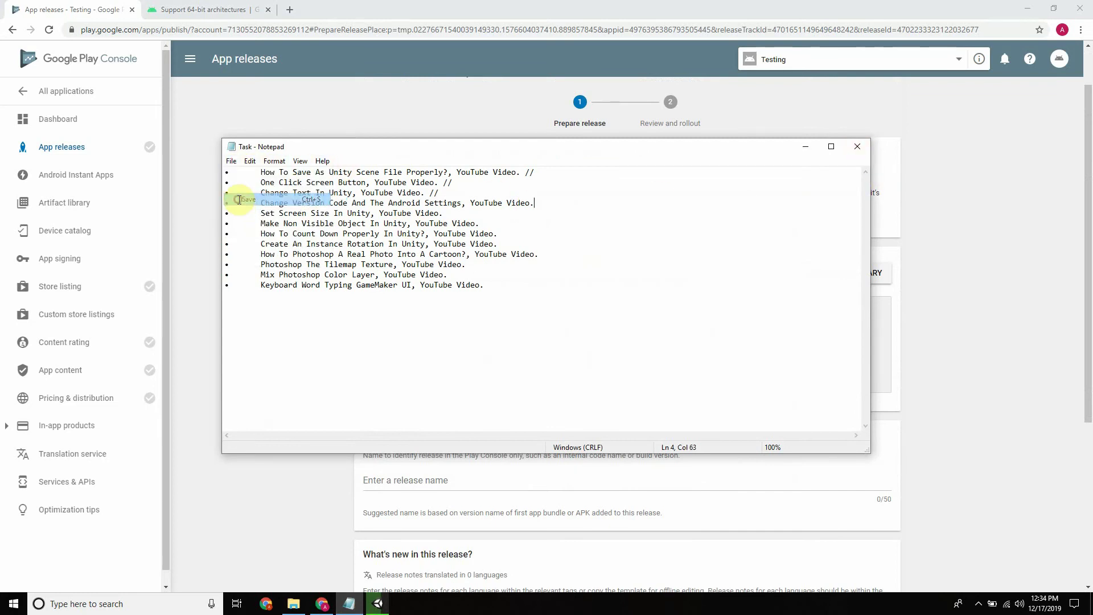
pyautogui.click(857, 147)
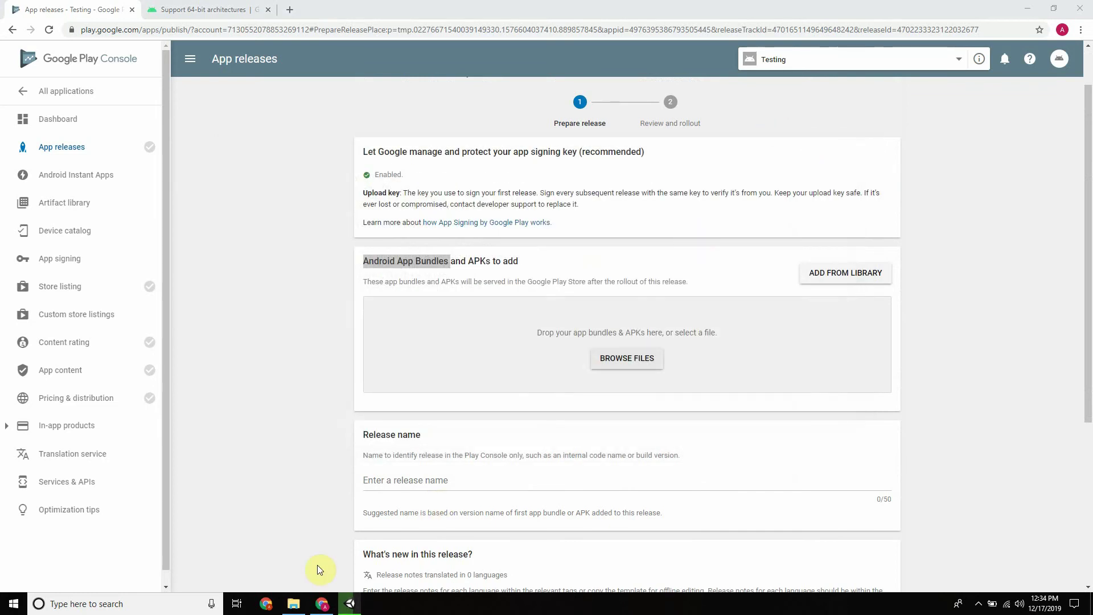
pyautogui.click(294, 603)
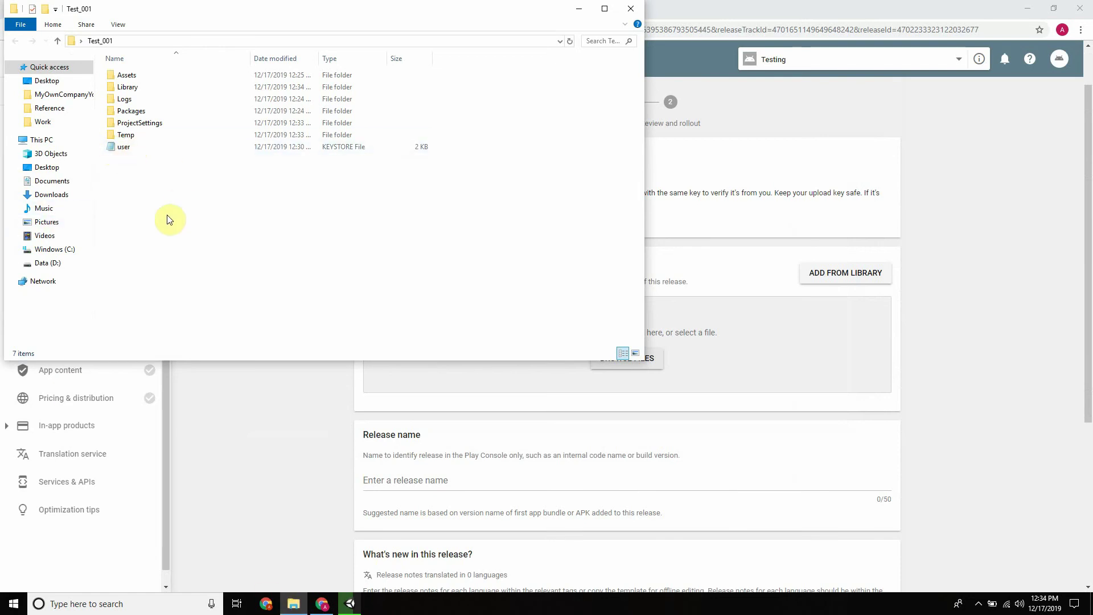
# Inspect the user keystore file, refresh Test_001, and minimize Explorer to reveal the release page
pyautogui.doubleClick(111, 147)
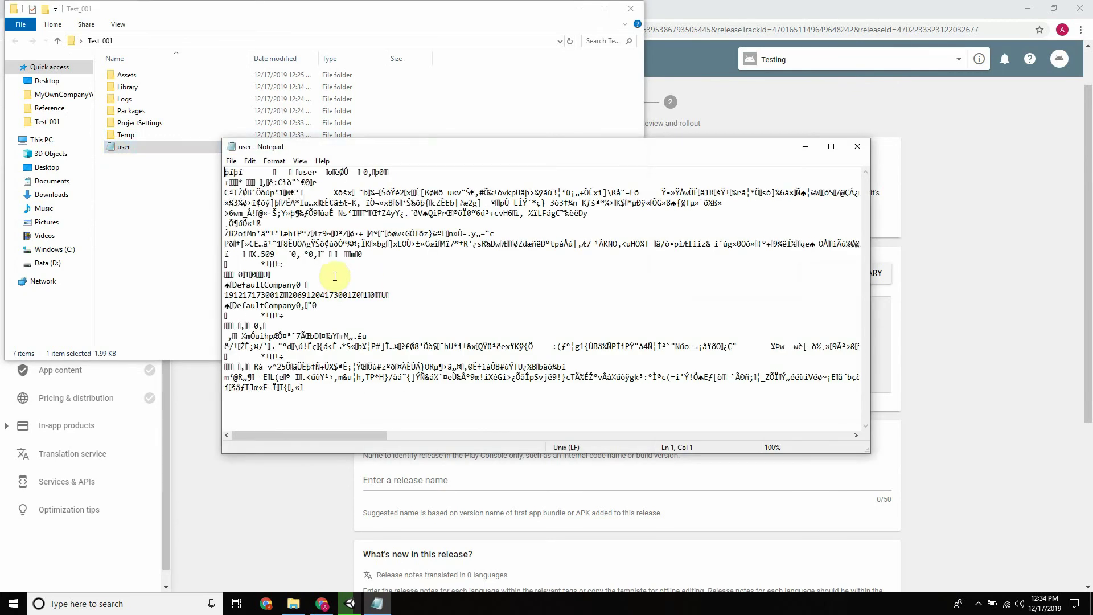
pyautogui.click(857, 147)
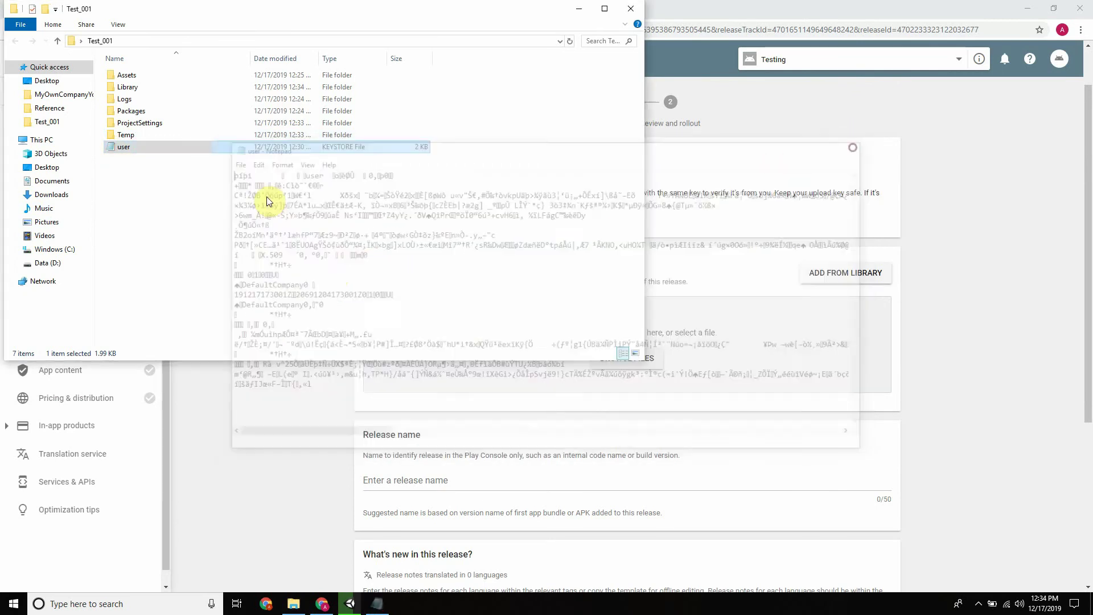
pyautogui.rightClick(187, 200)
pyautogui.click(239, 246)
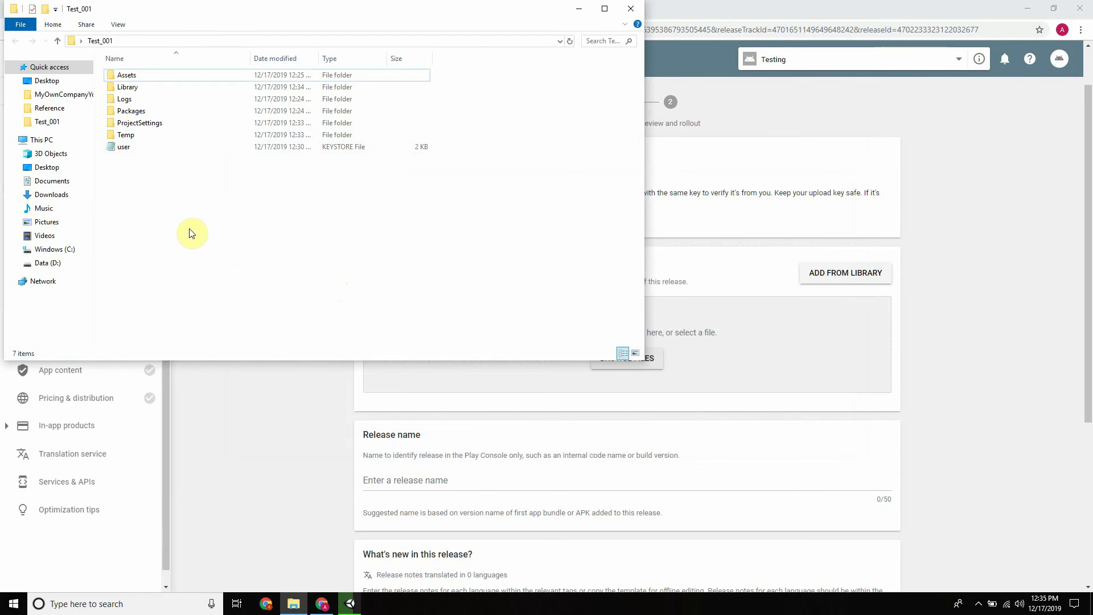
pyautogui.click(579, 8)
pyautogui.click(302, 289)
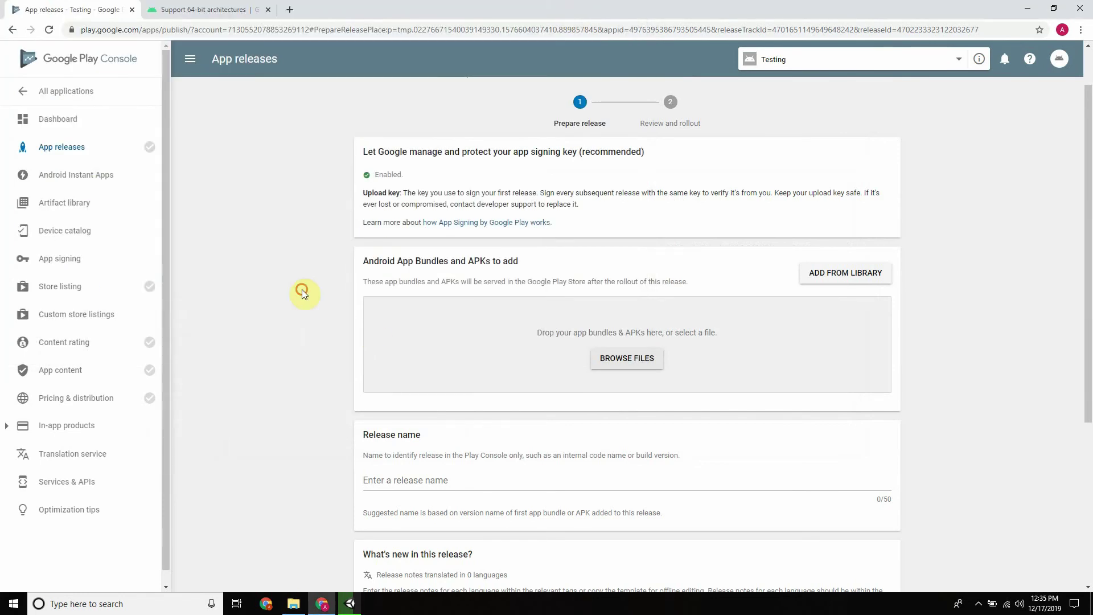
# Check Unity's build, then open the 'Support 64-bit architectures' guide's Unity section
pyautogui.click(350, 607)
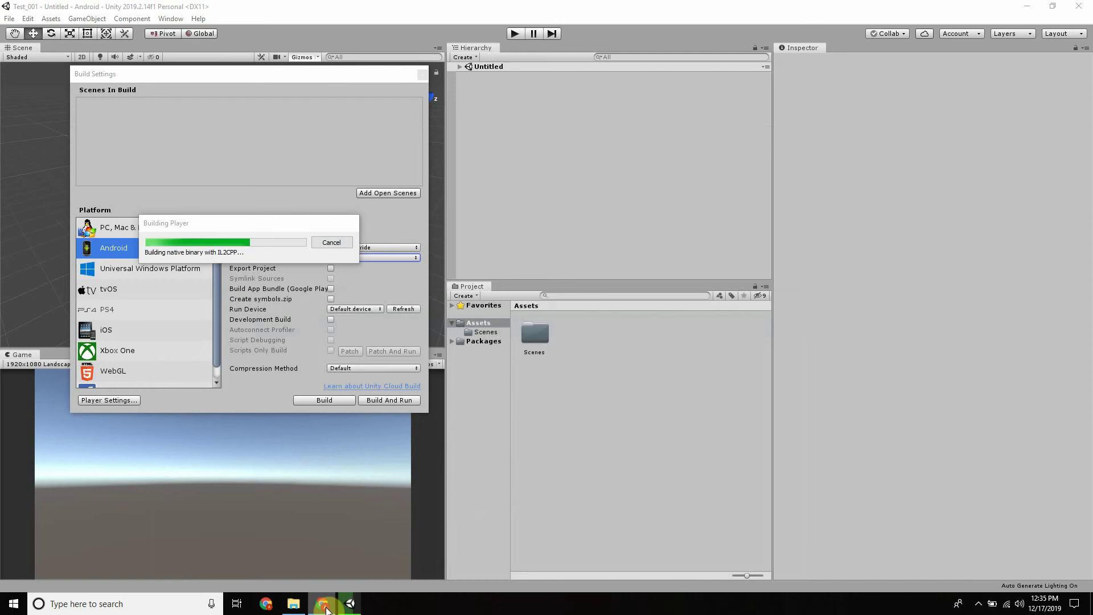
pyautogui.click(323, 605)
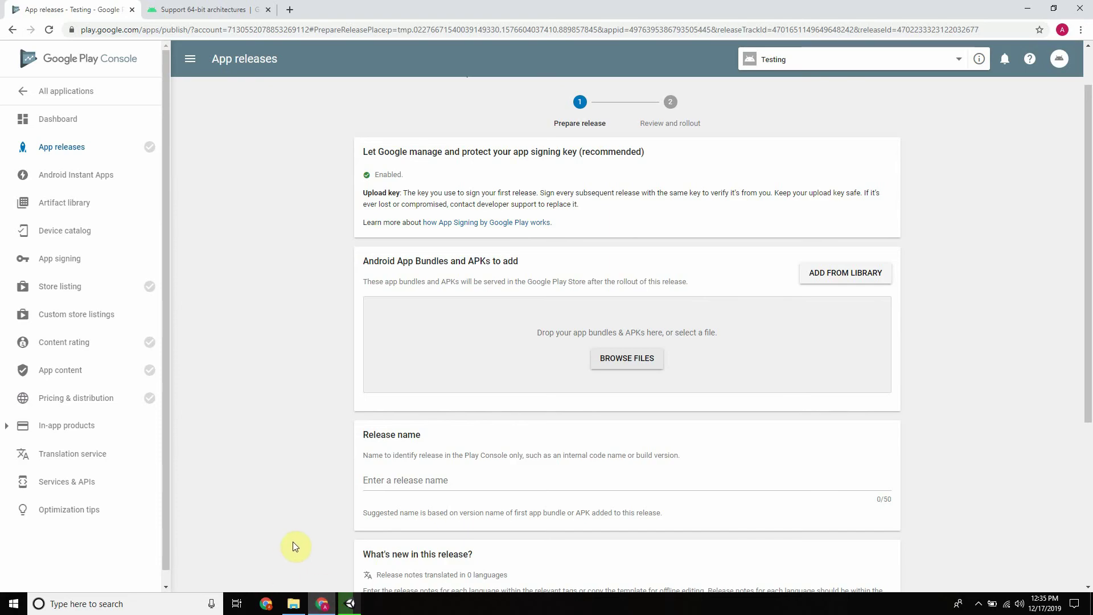
pyautogui.click(205, 10)
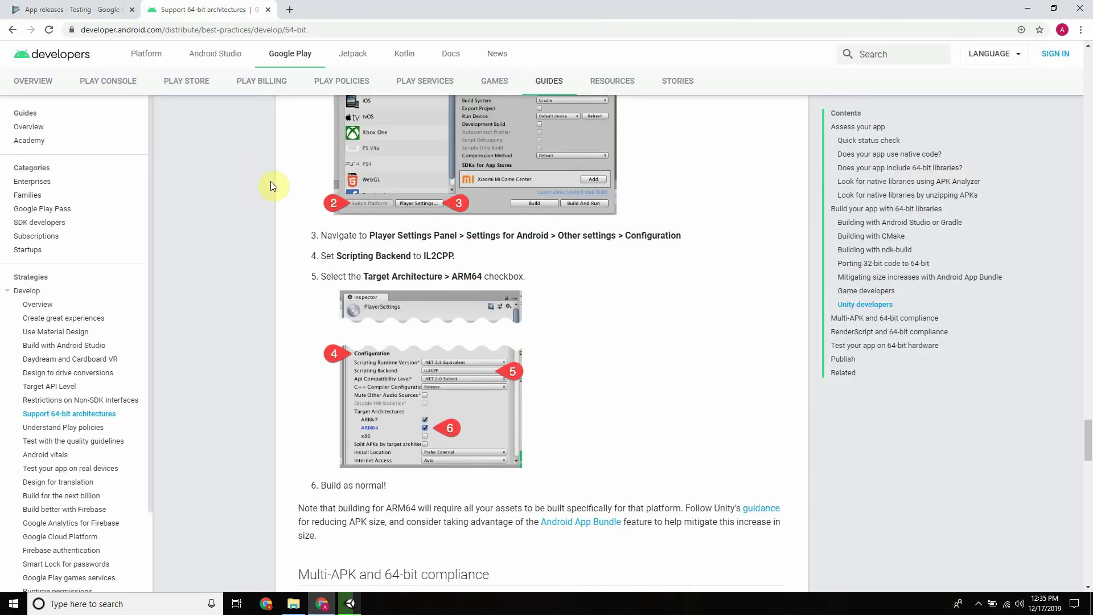
pyautogui.scroll(15, 316, 215)
pyautogui.scroll(-5, 322, 218)
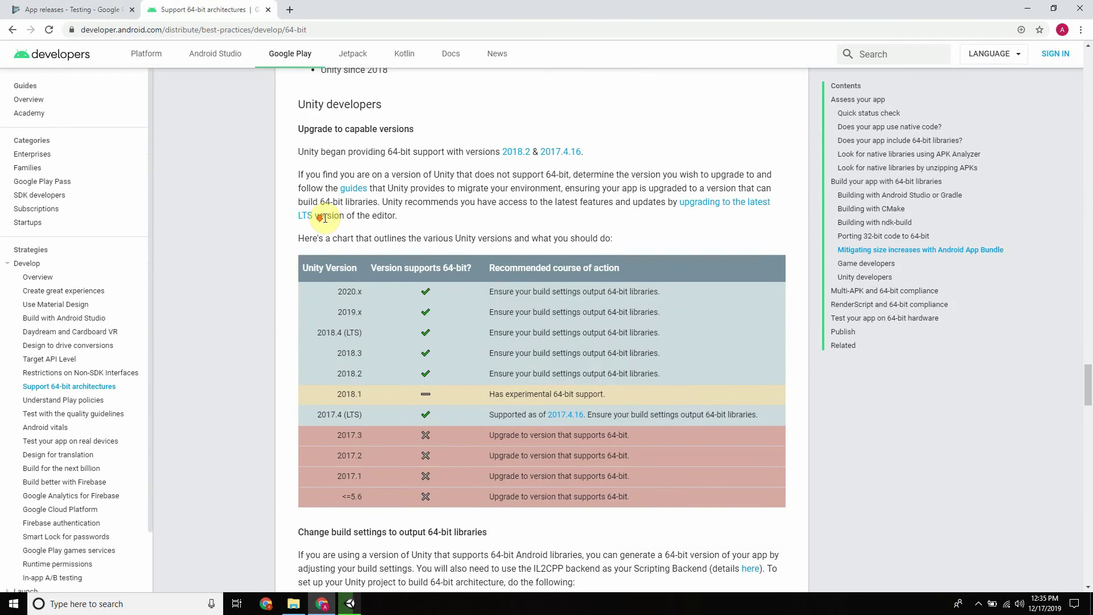
pyautogui.scroll(2, 328, 216)
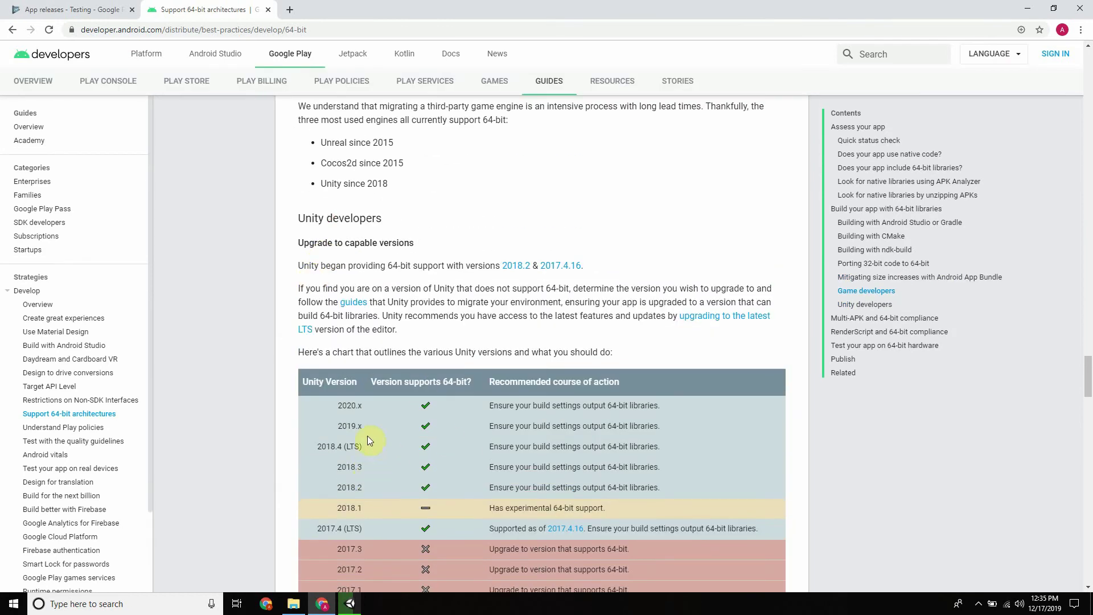
# Highlight the 2019.x and 2020.x rows in the Unity version table, checking build progress between
pyautogui.moveTo(365, 426); pyautogui.dragTo(337, 427)
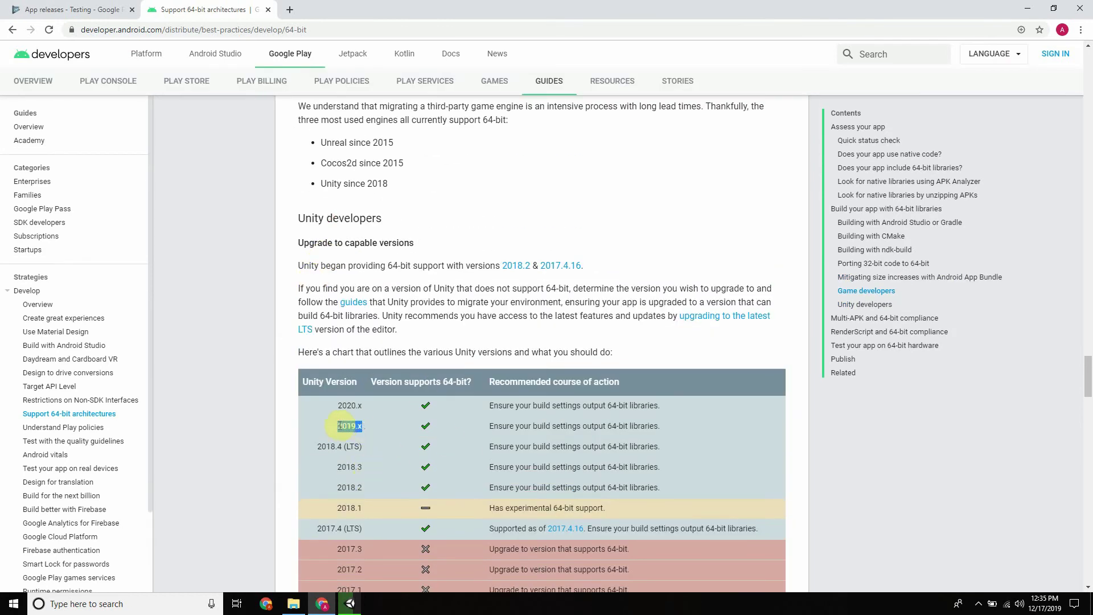
pyautogui.click(323, 606)
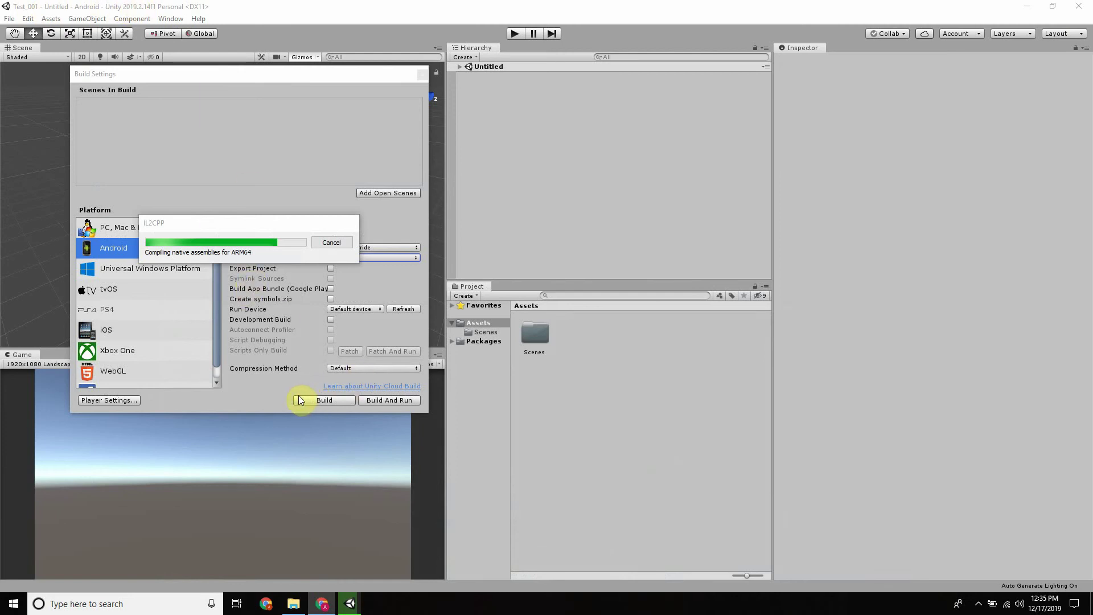
pyautogui.click(323, 605)
pyautogui.click(354, 405)
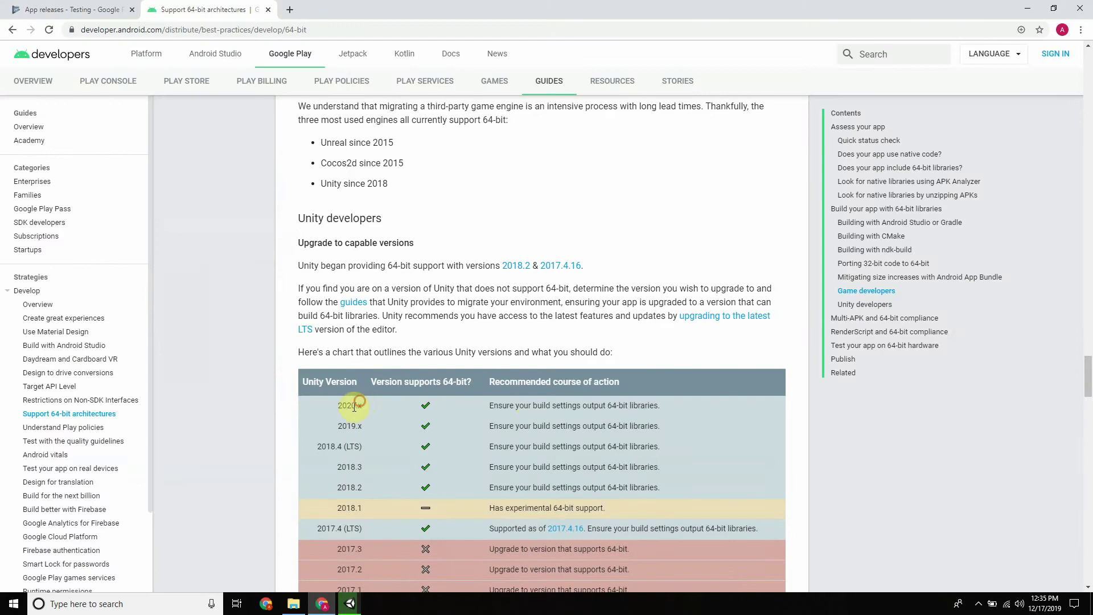
pyautogui.doubleClick(350, 405)
pyautogui.click(323, 605)
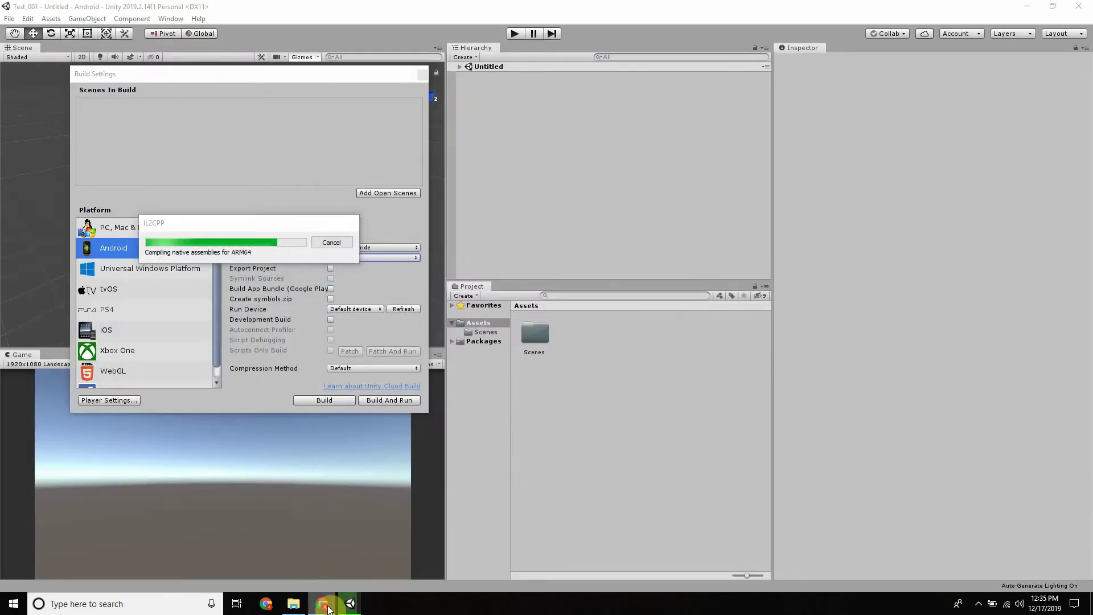
pyautogui.click(324, 605)
pyautogui.click(426, 425)
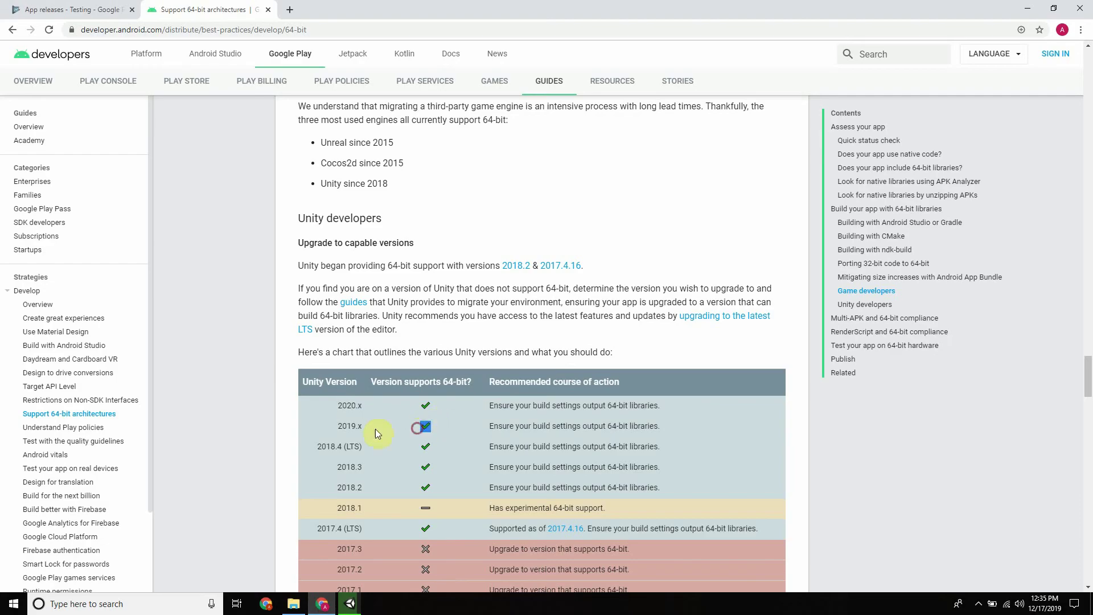
pyautogui.click(323, 605)
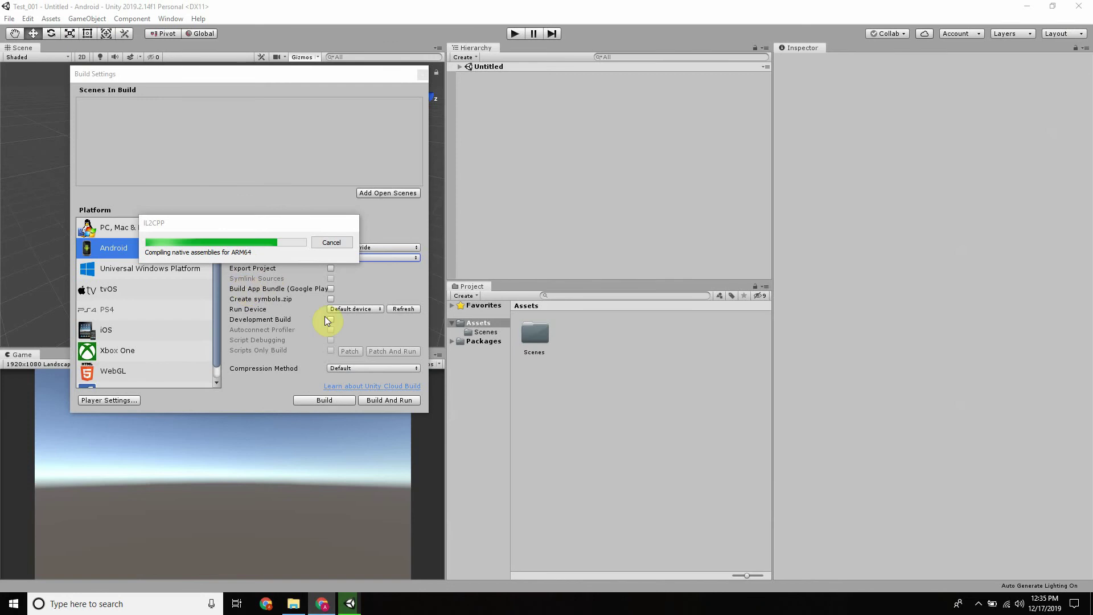
# While IL2CPP compiles ARM64 assemblies, check the volume flyout and open the Test_001 folder
pyautogui.click(1020, 605)
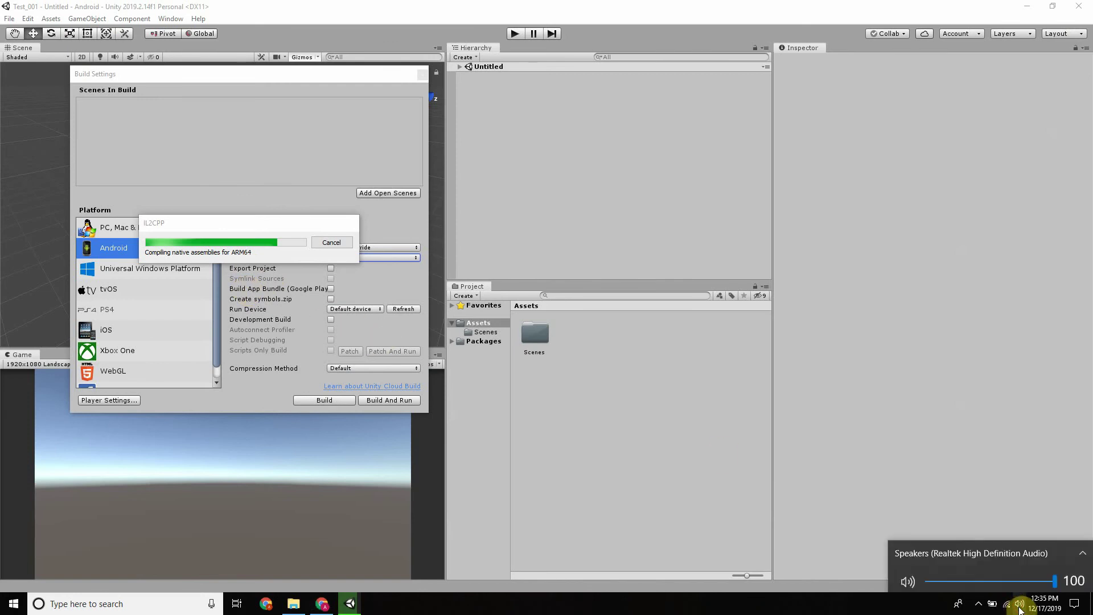
pyautogui.click(1020, 606)
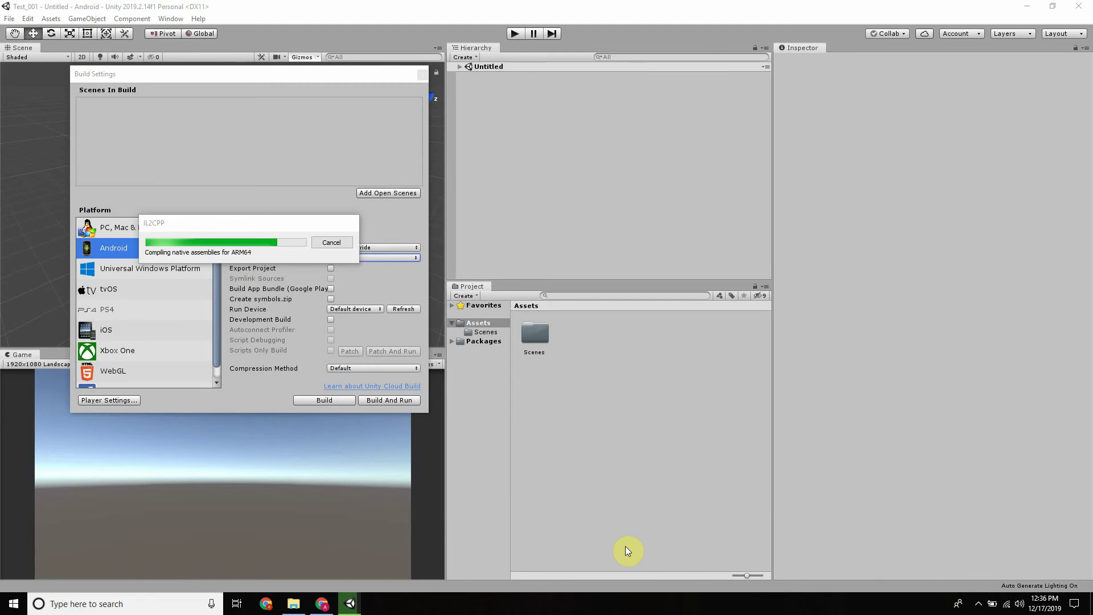
pyautogui.click(291, 605)
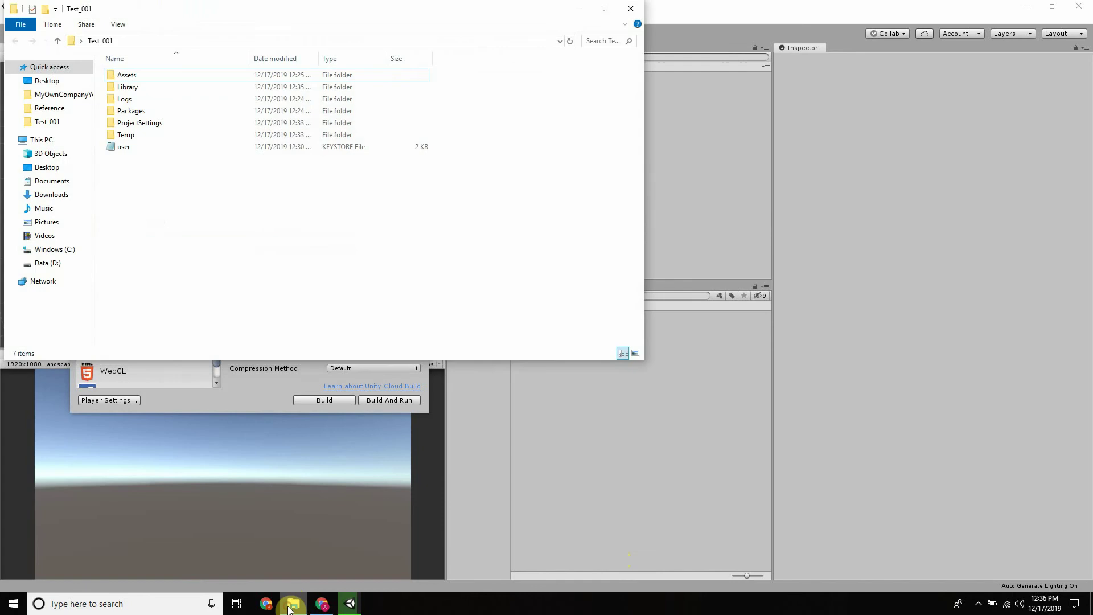
# Close the old folder window and remove both recent files from Quick access
pyautogui.click(291, 604)
pyautogui.click(291, 605)
pyautogui.click(630, 9)
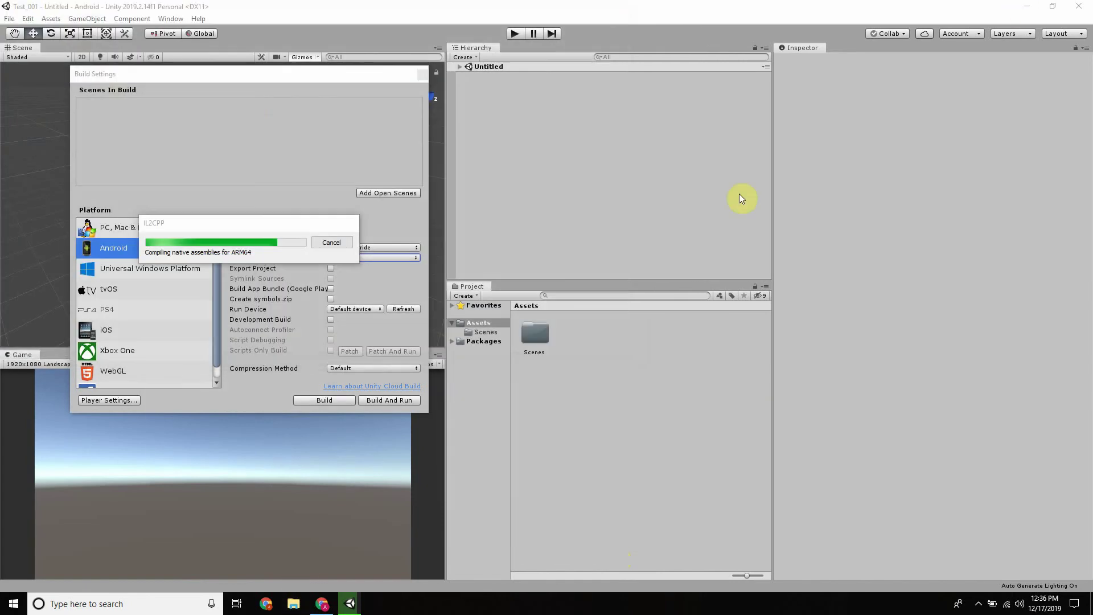
pyautogui.click(294, 604)
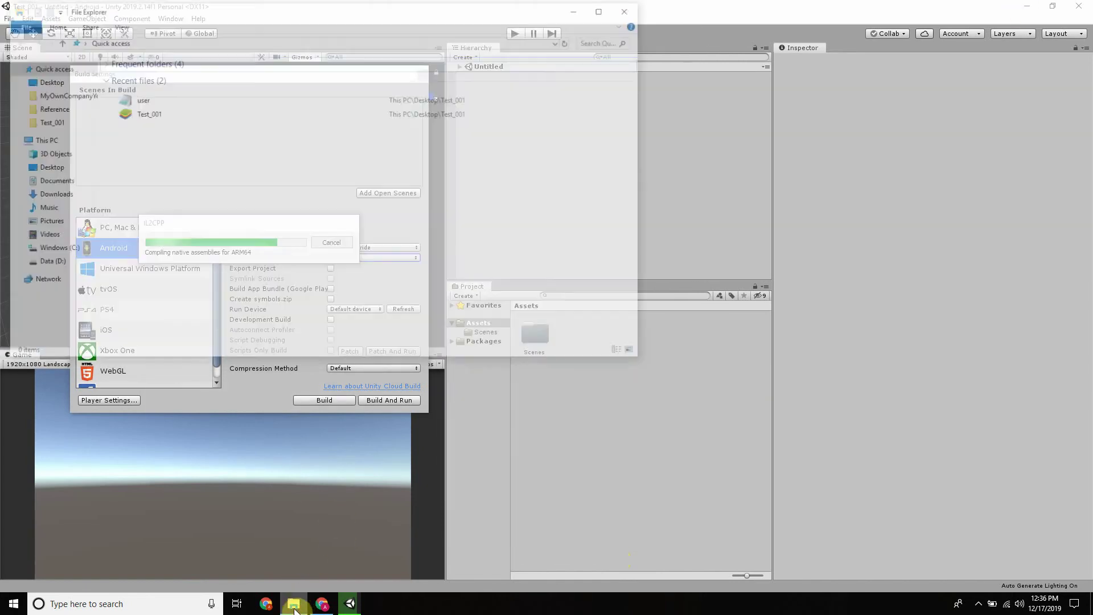
pyautogui.click(129, 78)
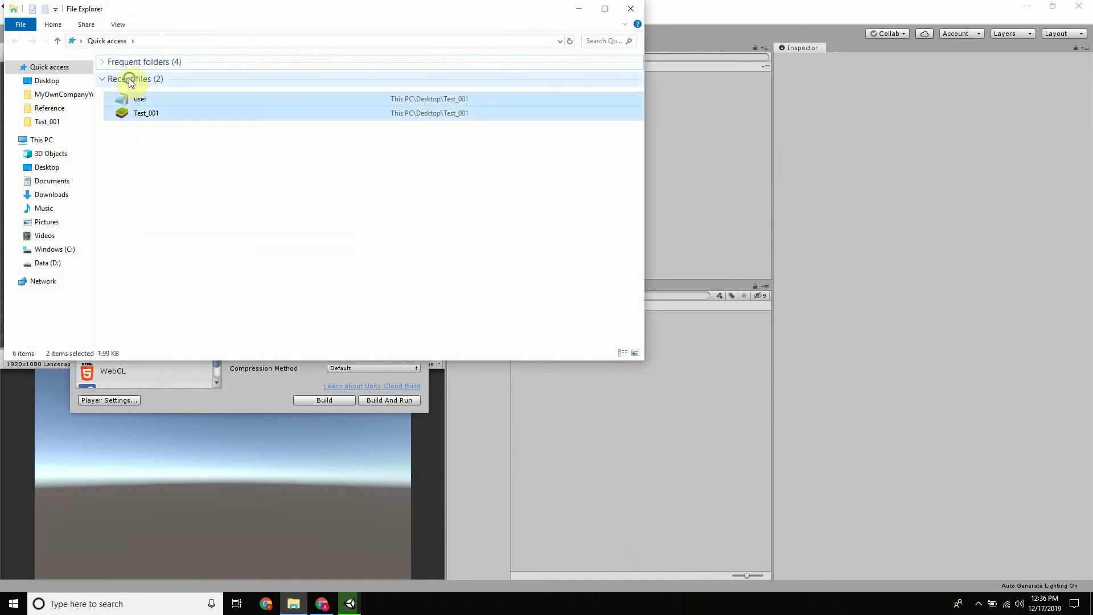
pyautogui.rightClick(128, 78)
pyautogui.click(179, 132)
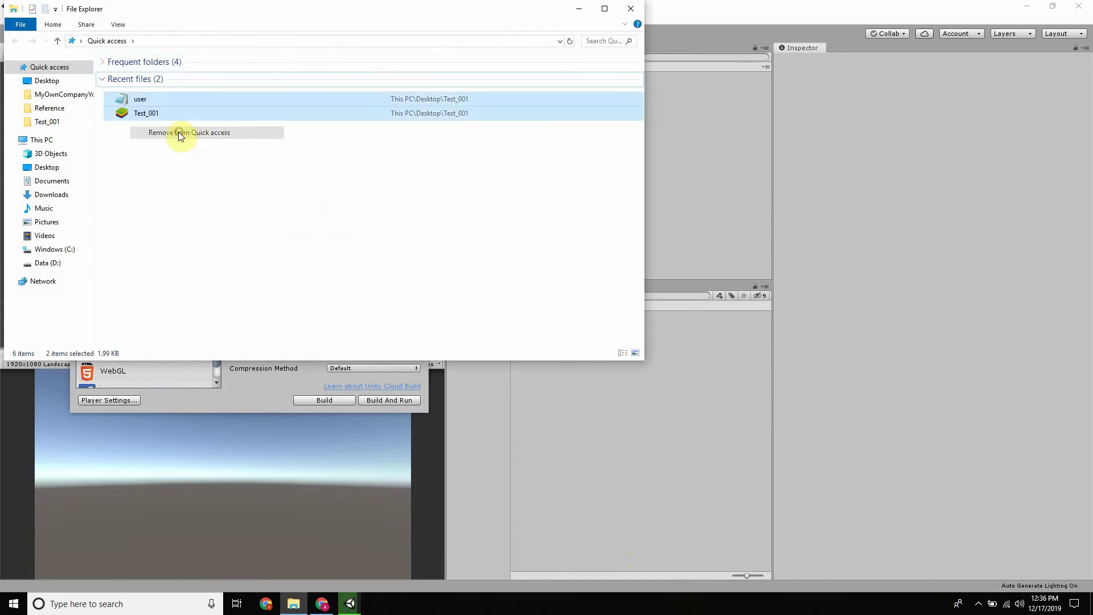
# Look inside Desktop > Test_001, then close File Explorer
pyautogui.click(48, 80)
pyautogui.doubleClick(203, 91)
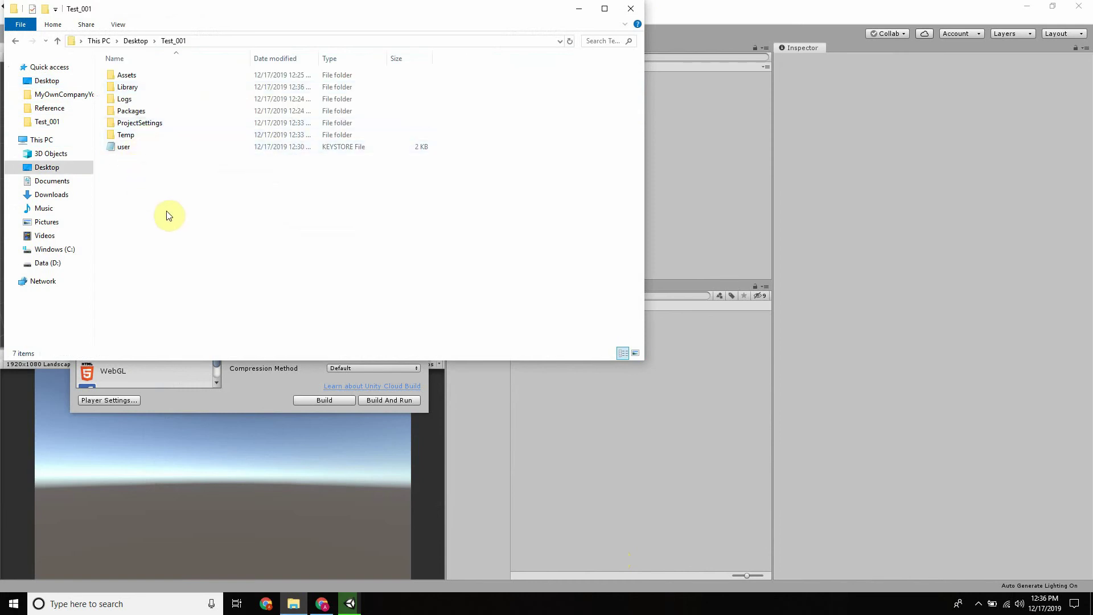
pyautogui.click(630, 8)
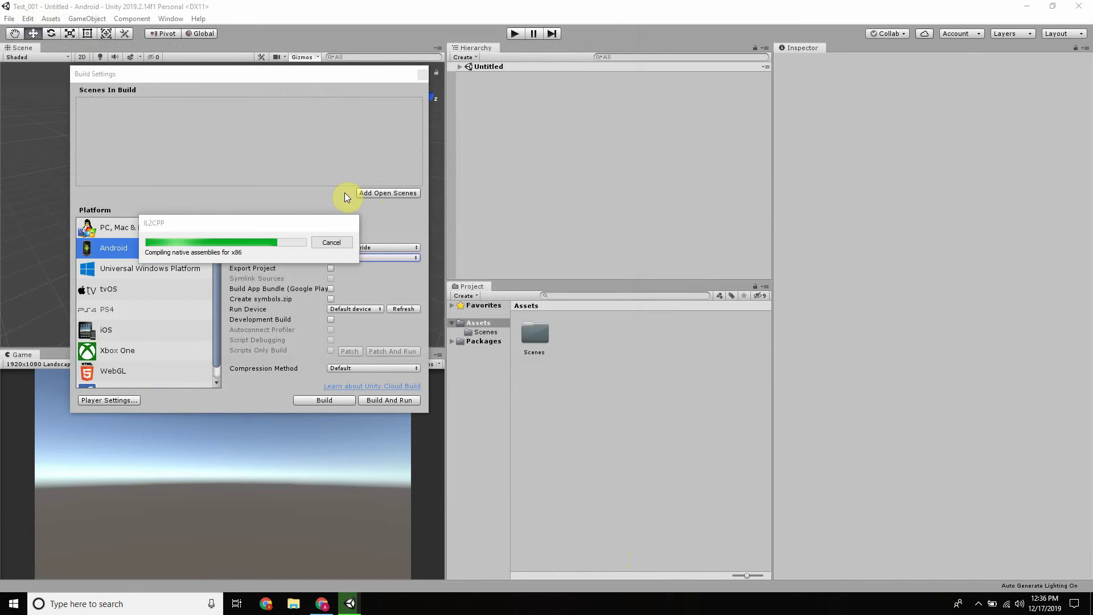
pyautogui.click(322, 607)
pyautogui.scroll(-10, 511, 271)
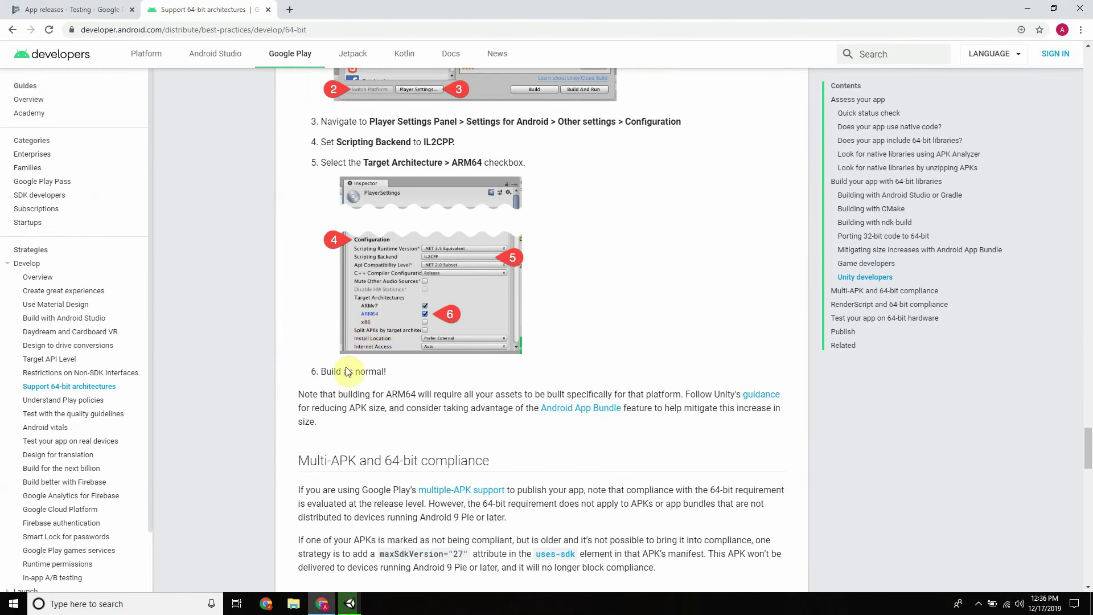
pyautogui.click(322, 606)
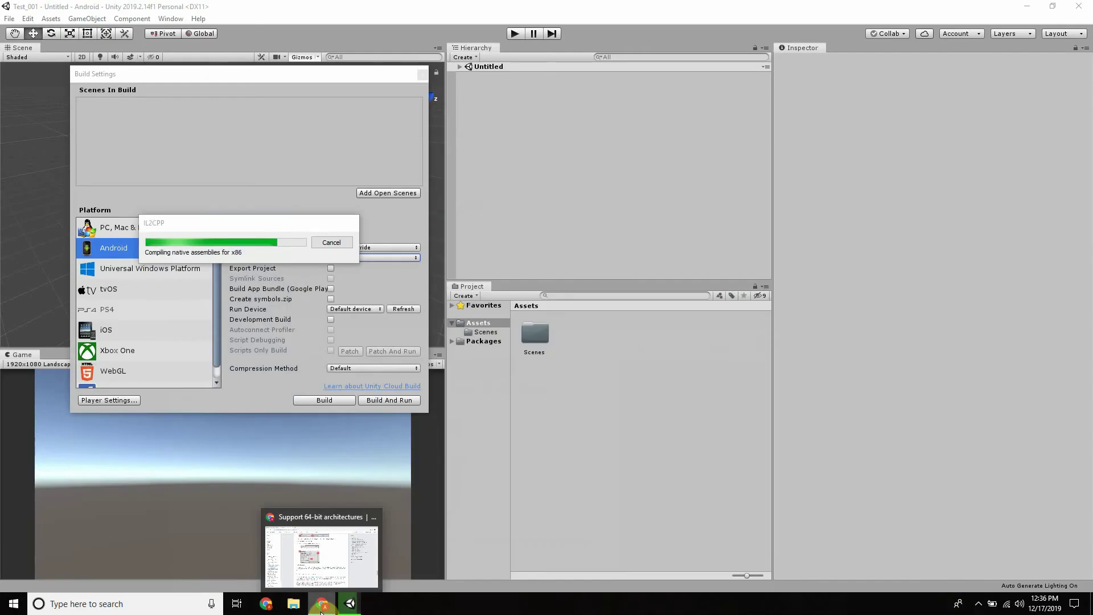
pyautogui.click(329, 564)
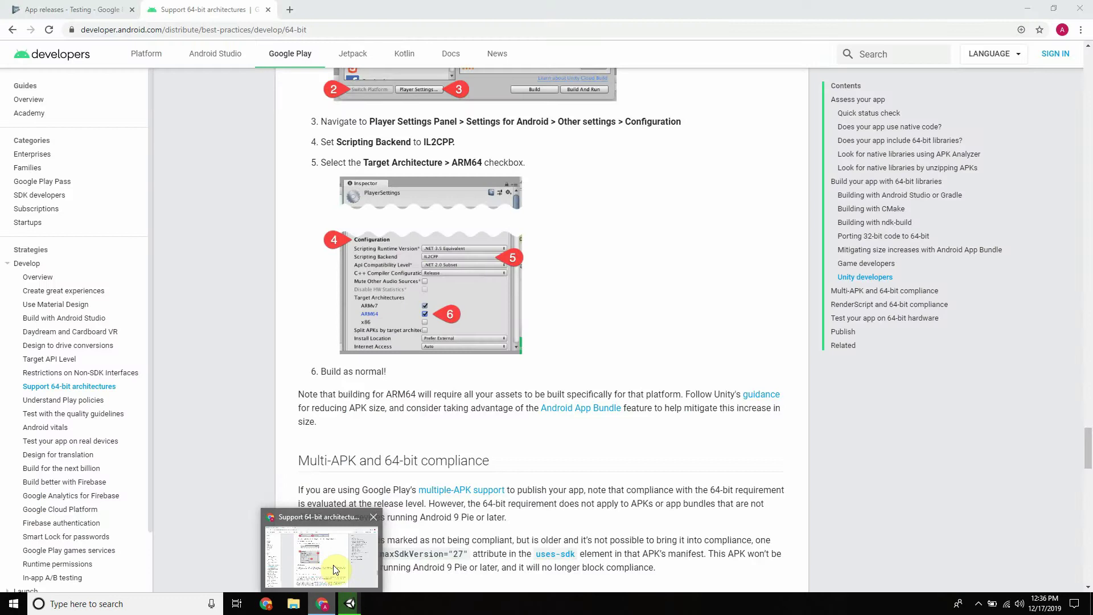
pyautogui.click(350, 606)
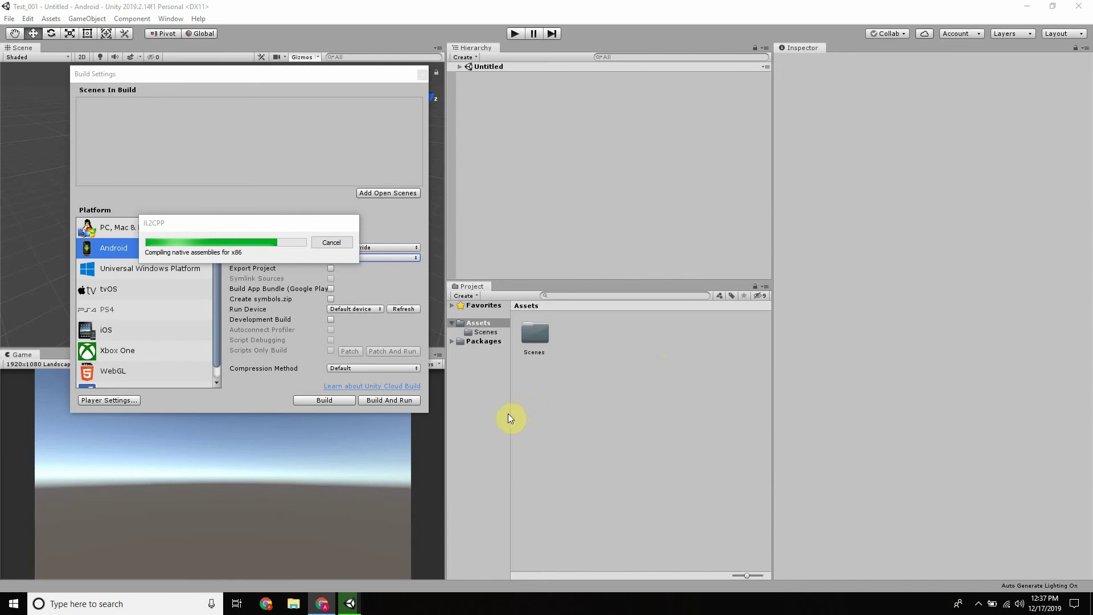
pyautogui.moveTo(367, 594)
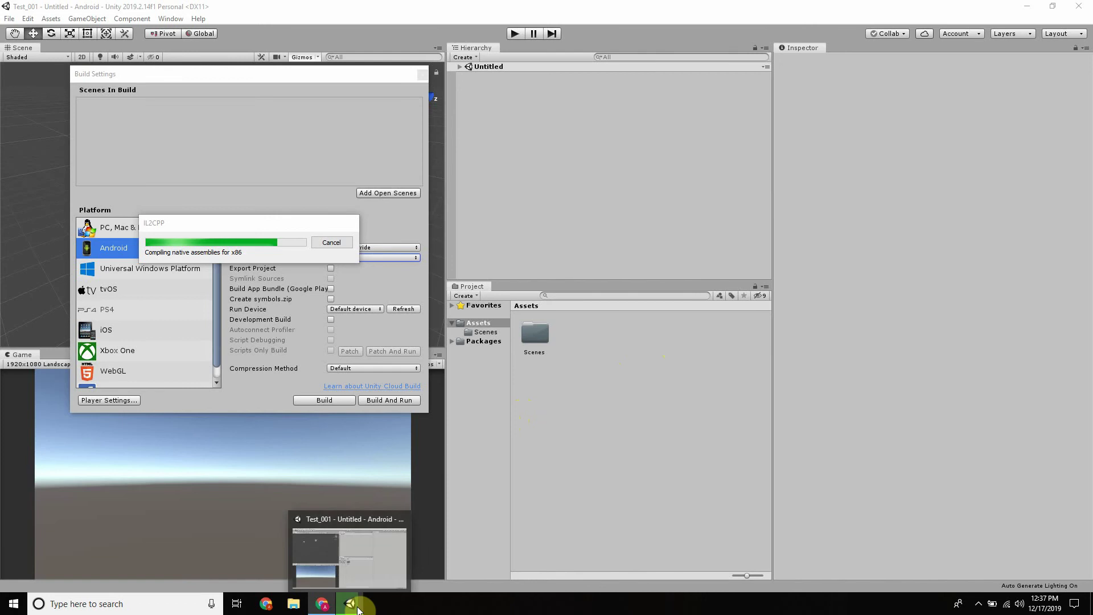
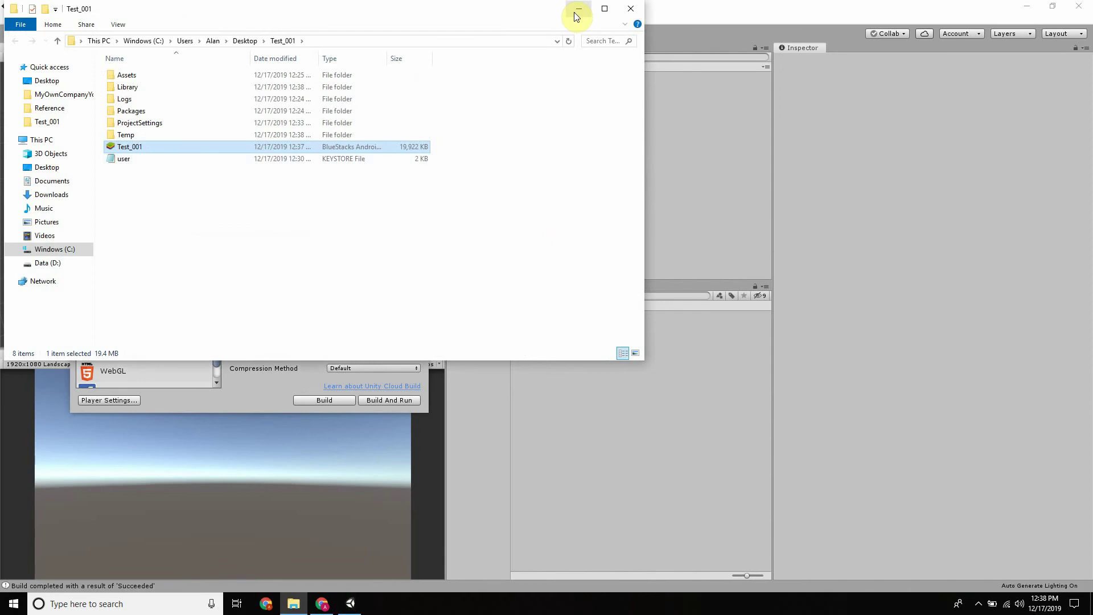
# On the alpha release page, browse files and upload Test_001.apk from the Test_001 project folder
pyautogui.click(322, 603)
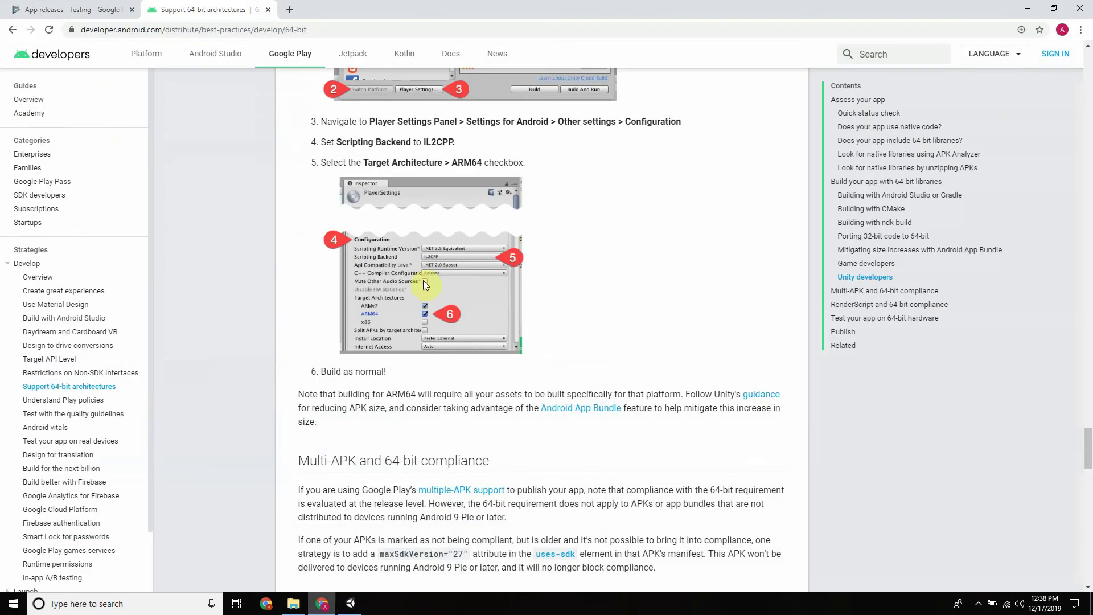
pyautogui.click(7, 16)
pyautogui.scroll(-4, 619, 216)
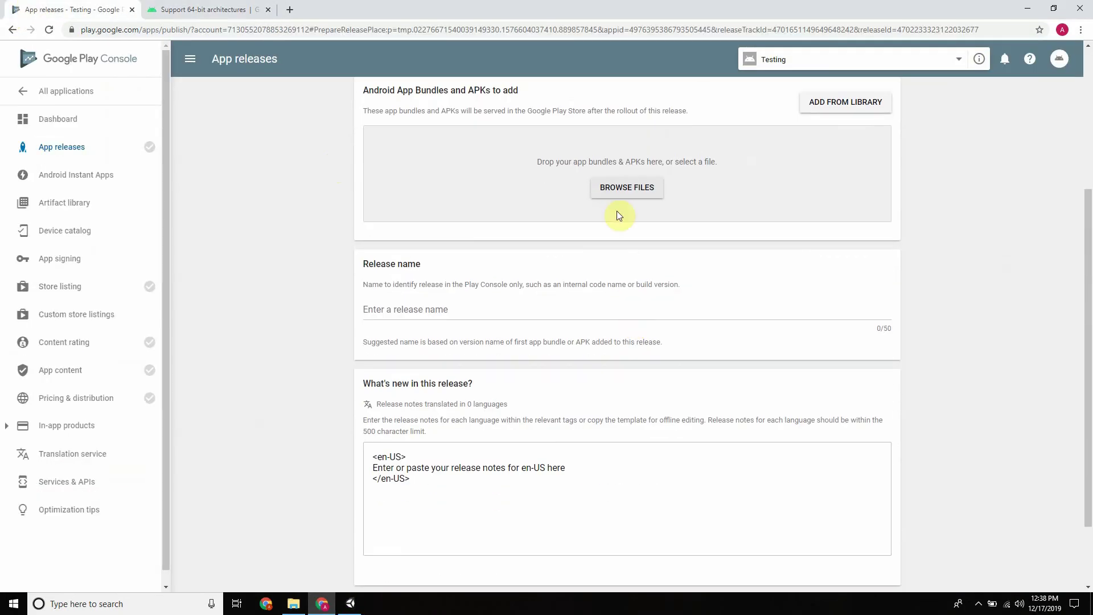
pyautogui.click(616, 192)
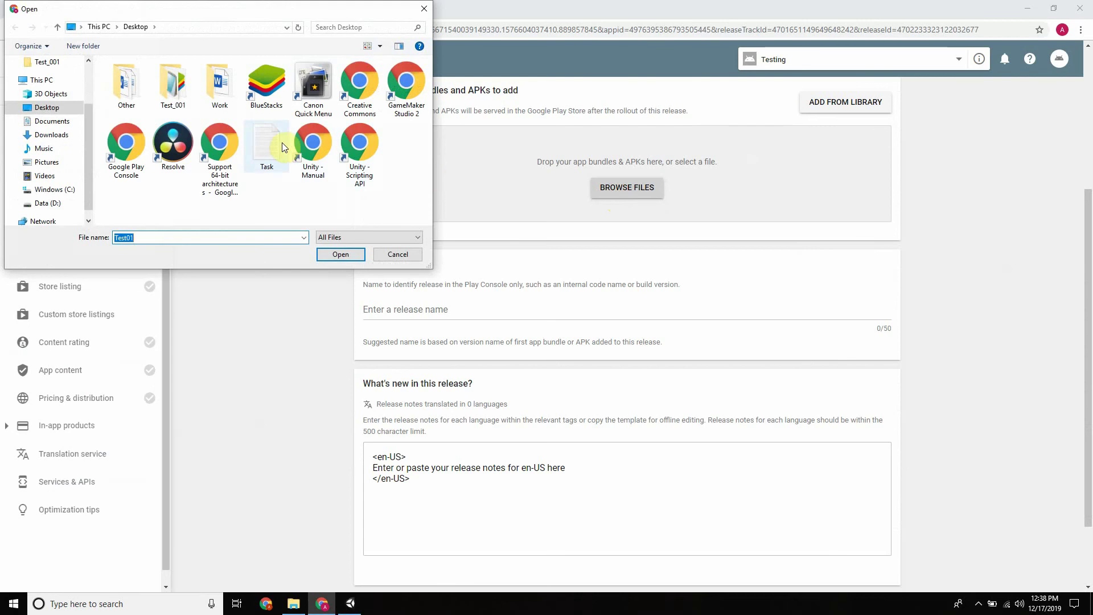
pyautogui.doubleClick(180, 87)
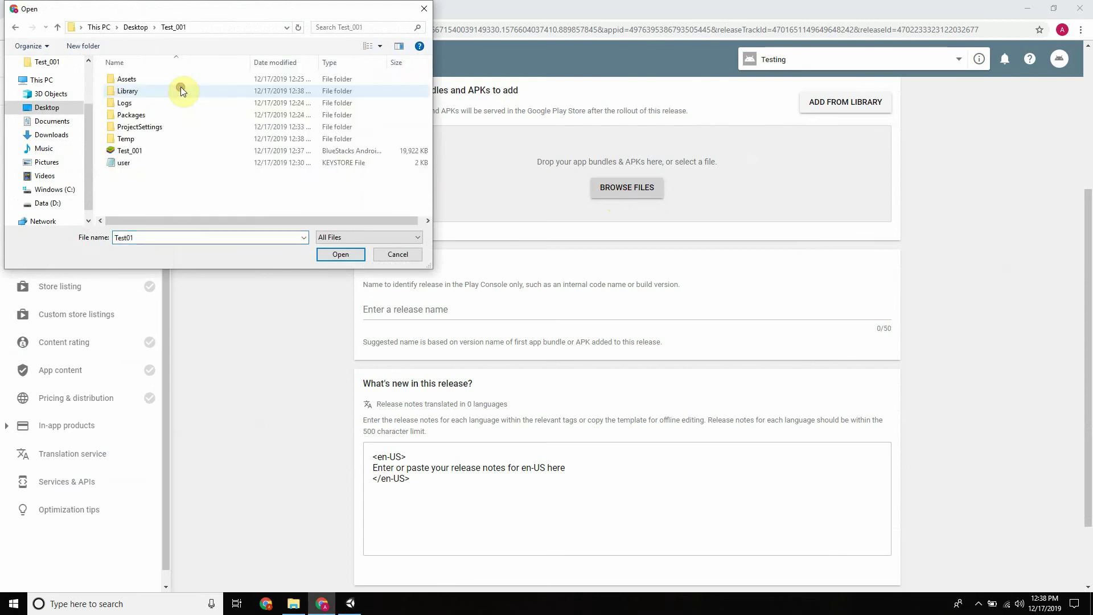
pyautogui.doubleClick(142, 152)
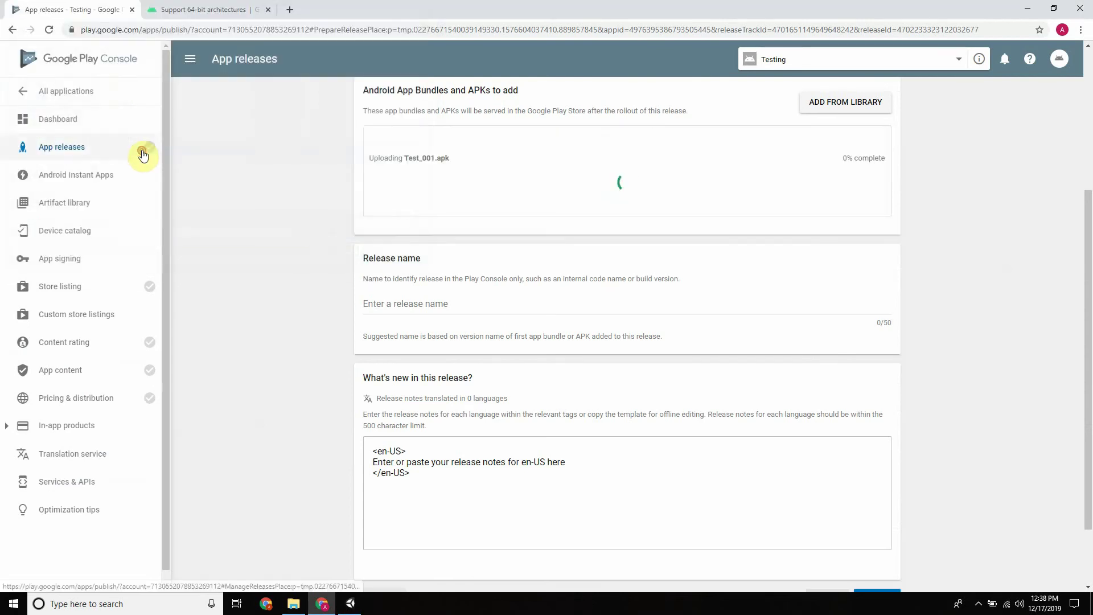
pyautogui.scroll(4, 340, 143)
pyautogui.scroll(-3, 781, 227)
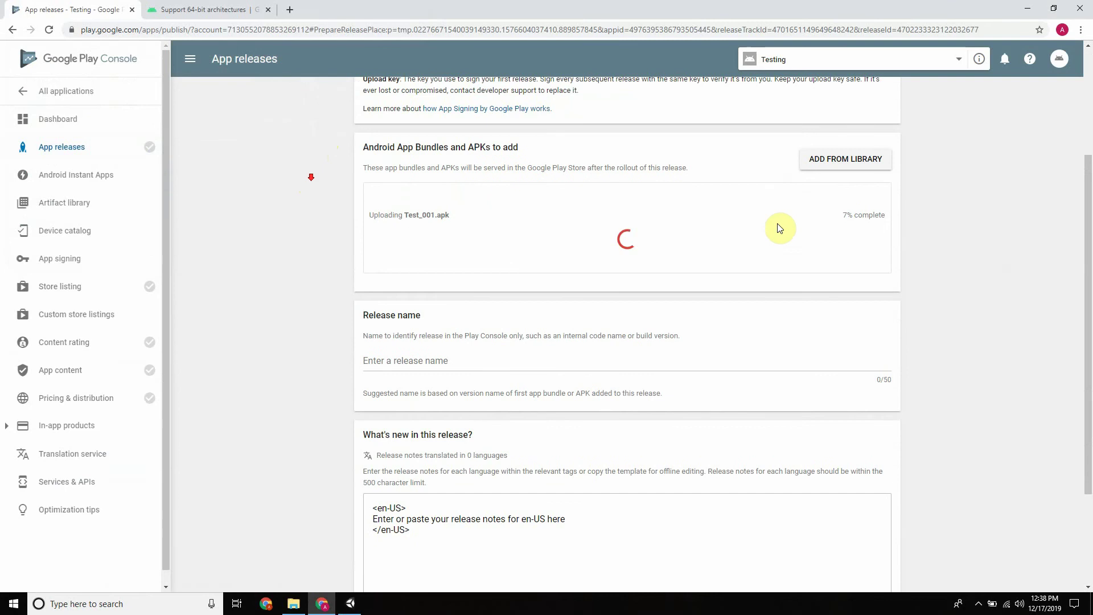
pyautogui.scroll(-3, 764, 261)
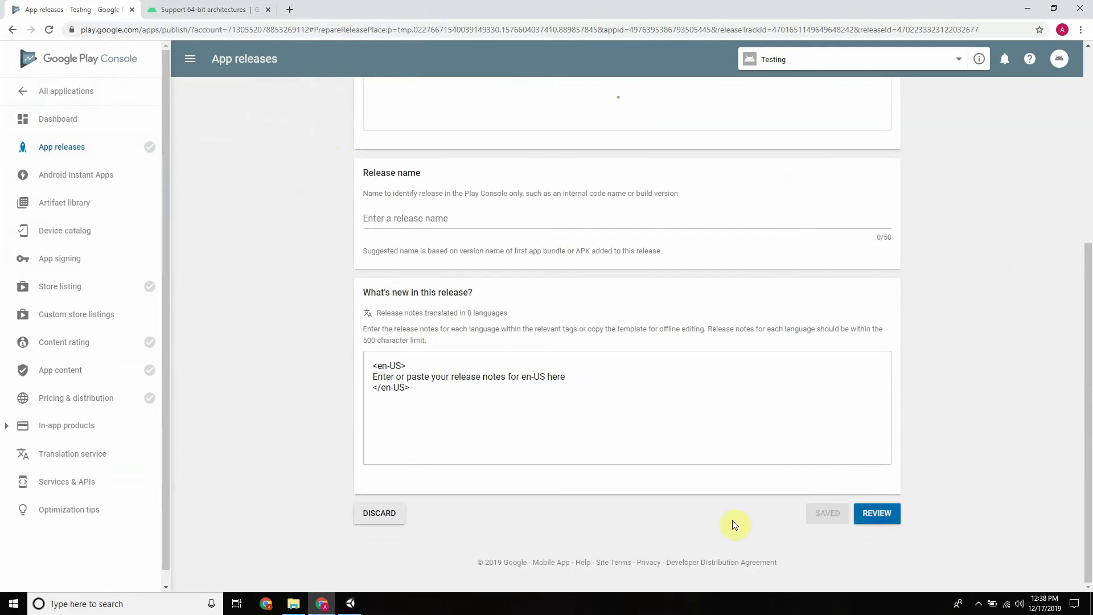
pyautogui.click(293, 603)
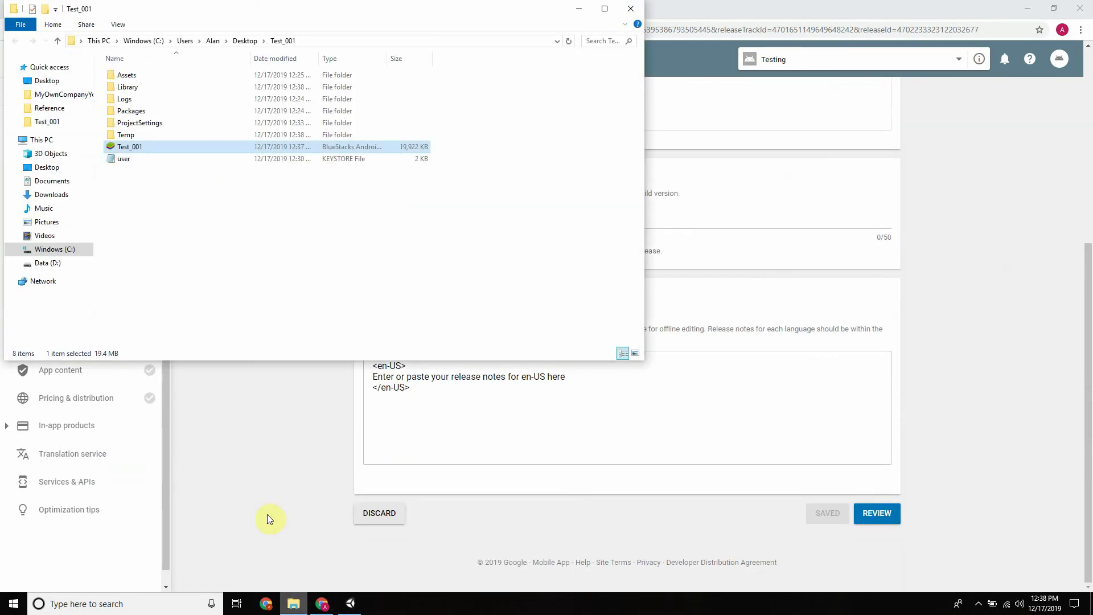
# In Unity's Android player settings, collapse Publishing Settings and expand Other Settings
pyautogui.click(220, 196)
pyautogui.click(580, 9)
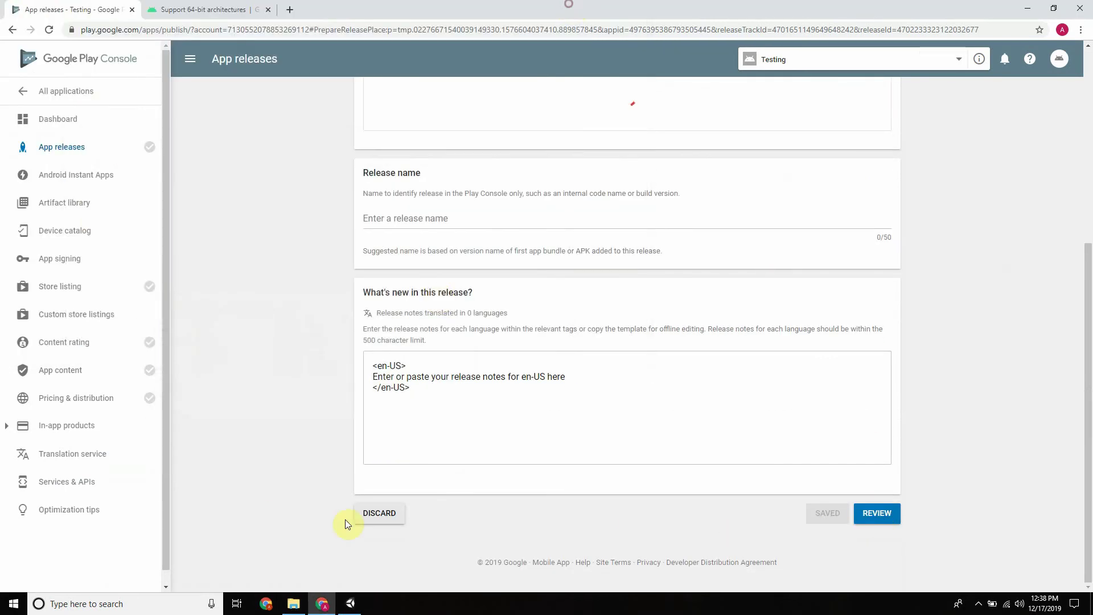
pyautogui.click(350, 604)
pyautogui.click(116, 401)
pyautogui.scroll(-3, 373, 365)
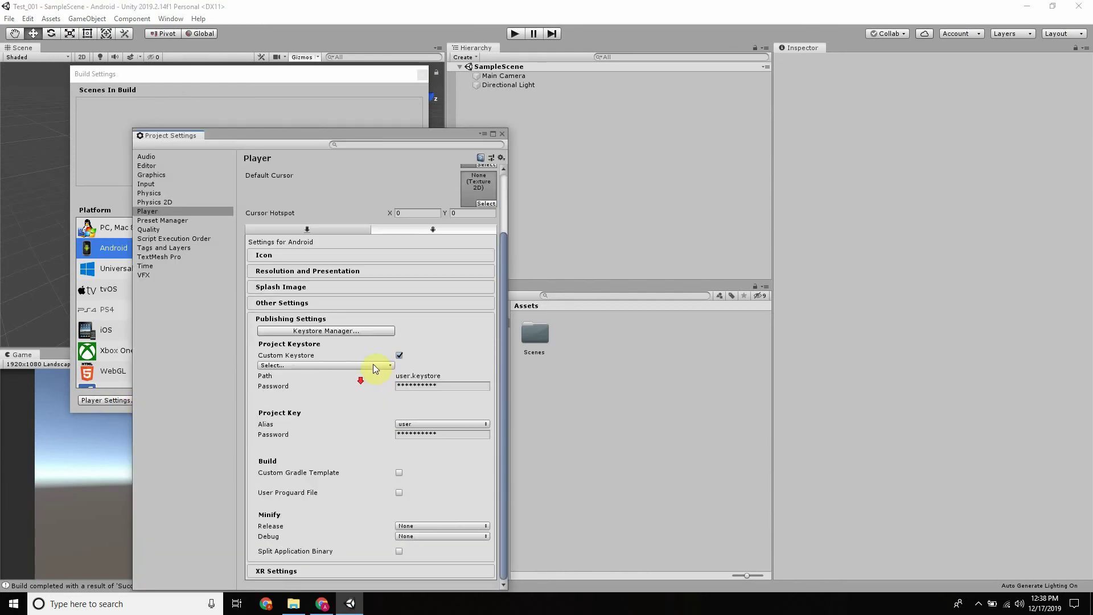
pyautogui.click(332, 317)
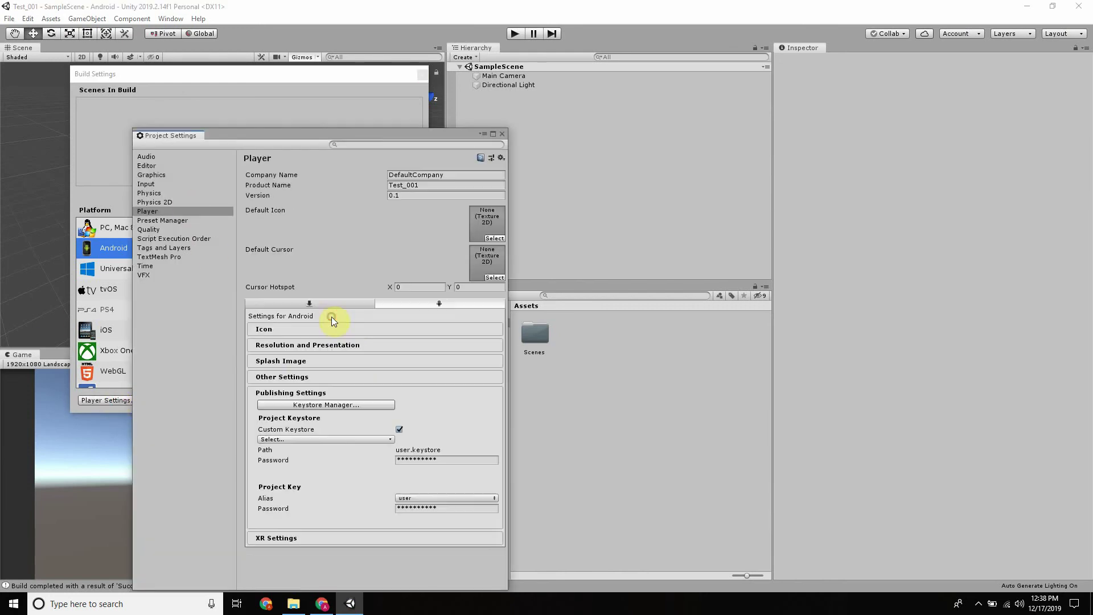
pyautogui.click(308, 378)
pyautogui.scroll(-10, 368, 320)
pyautogui.scroll(-2, 373, 326)
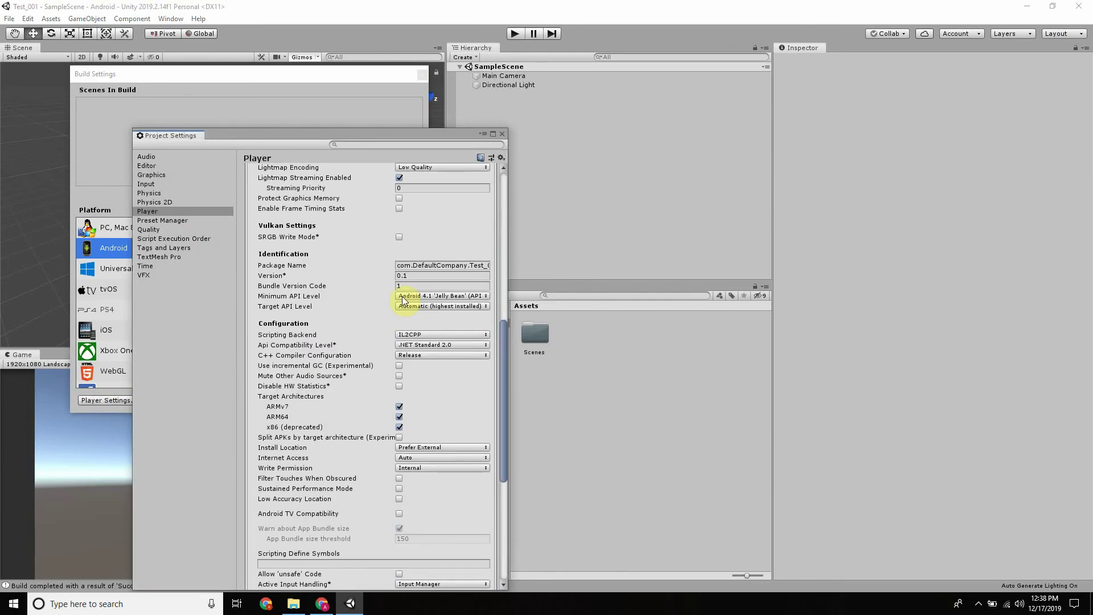
# Change the Bundle Version Code to 2, check the APK upload, and close Project Settings
pyautogui.click(408, 286)
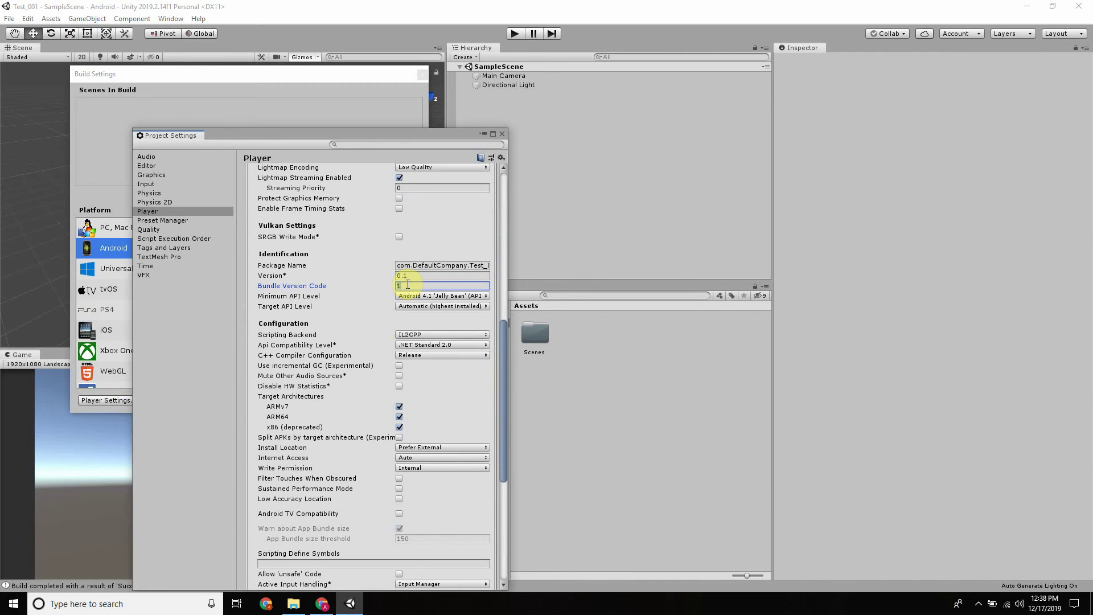
pyautogui.write('2')
pyautogui.click(184, 366)
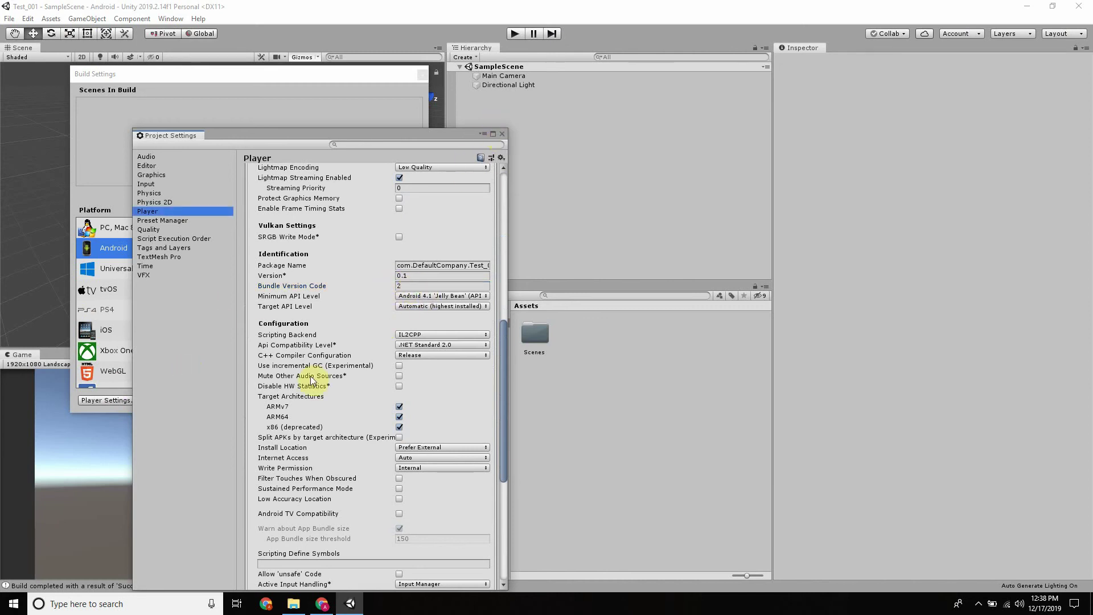
pyautogui.click(322, 603)
pyautogui.scroll(5, 705, 376)
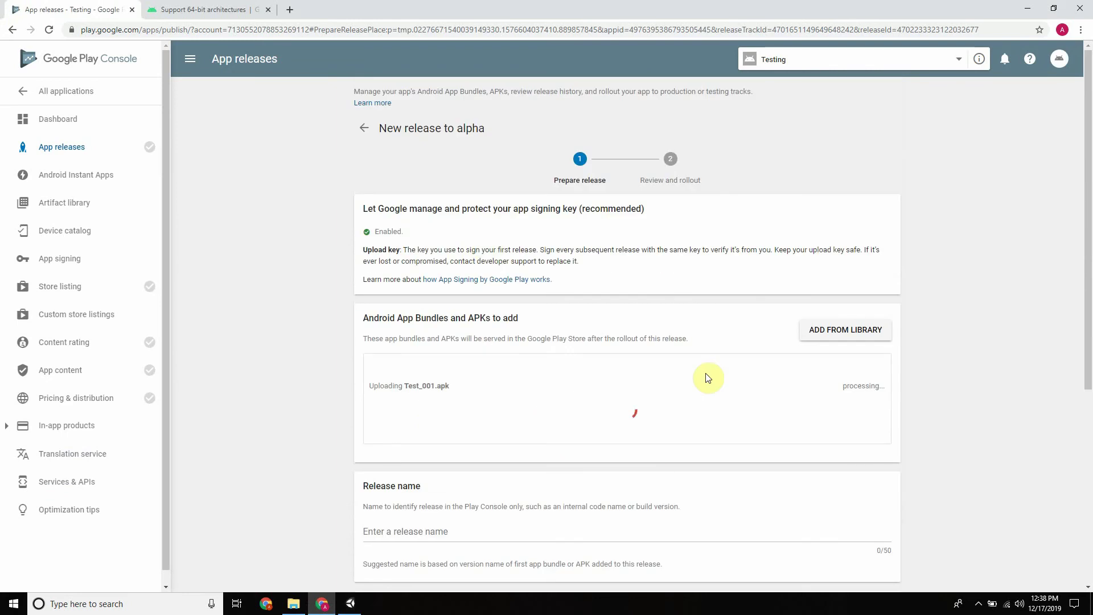
pyautogui.click(351, 603)
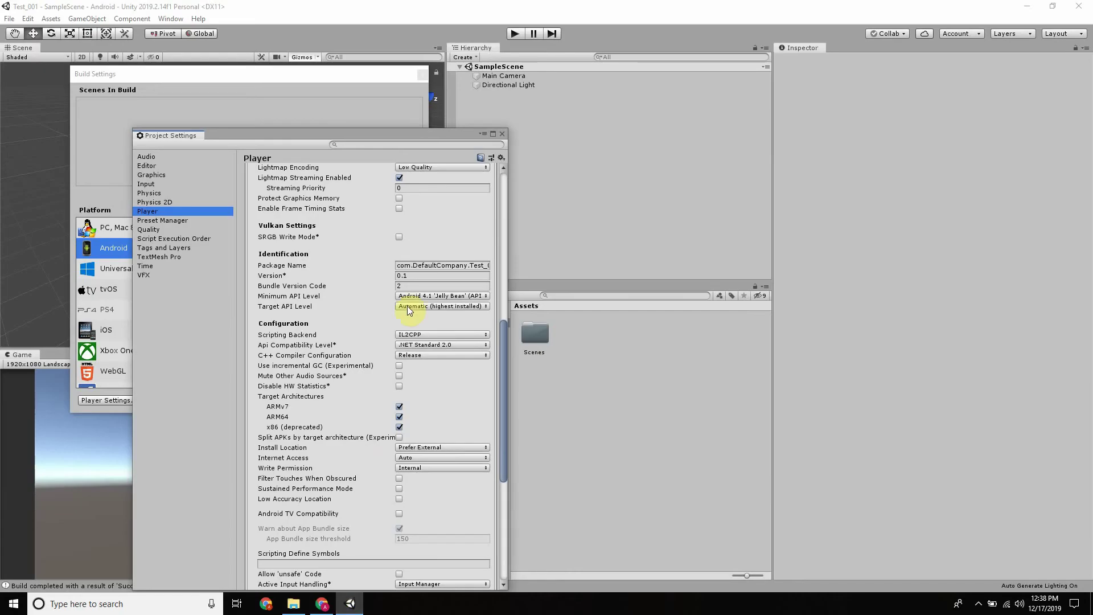
pyautogui.scroll(3, 456, 227)
pyautogui.click(503, 133)
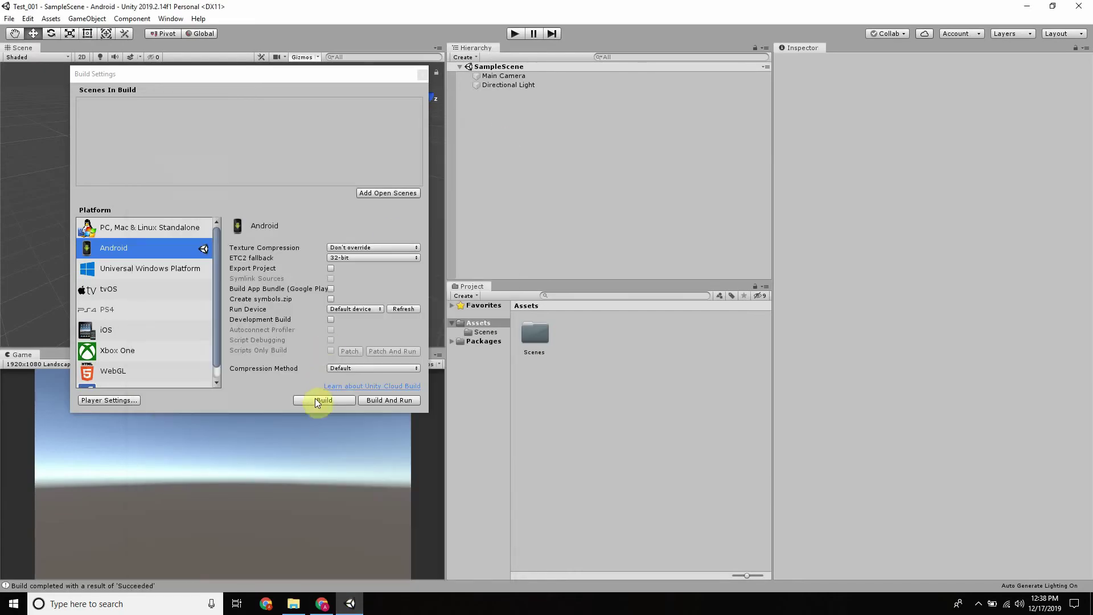
# Recheck the Android player settings Configuration section, then close Project Settings
pyautogui.click(117, 400)
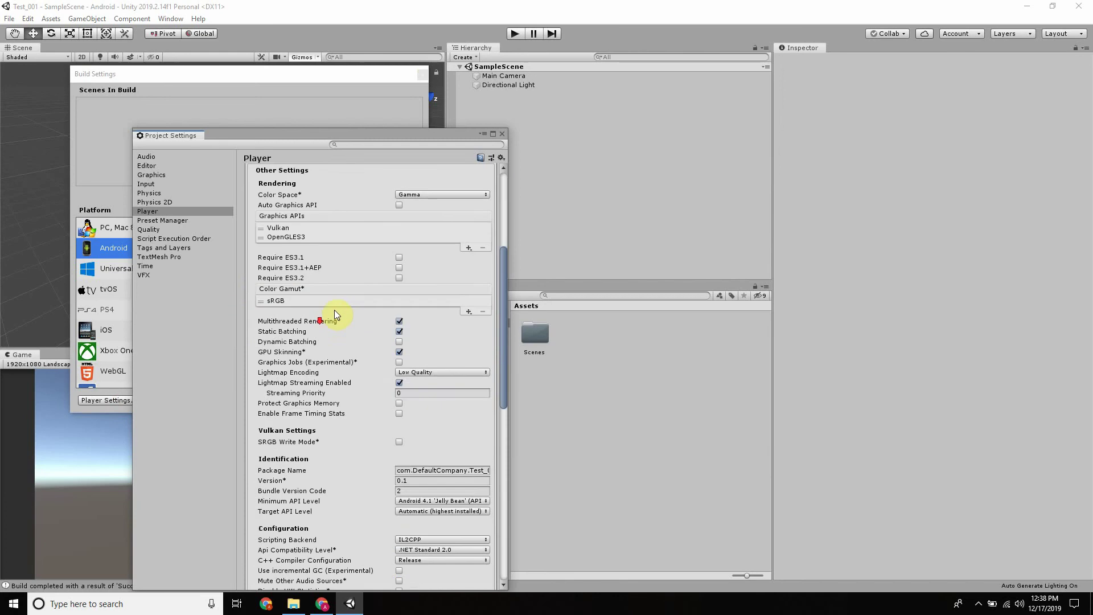
pyautogui.scroll(-6, 338, 315)
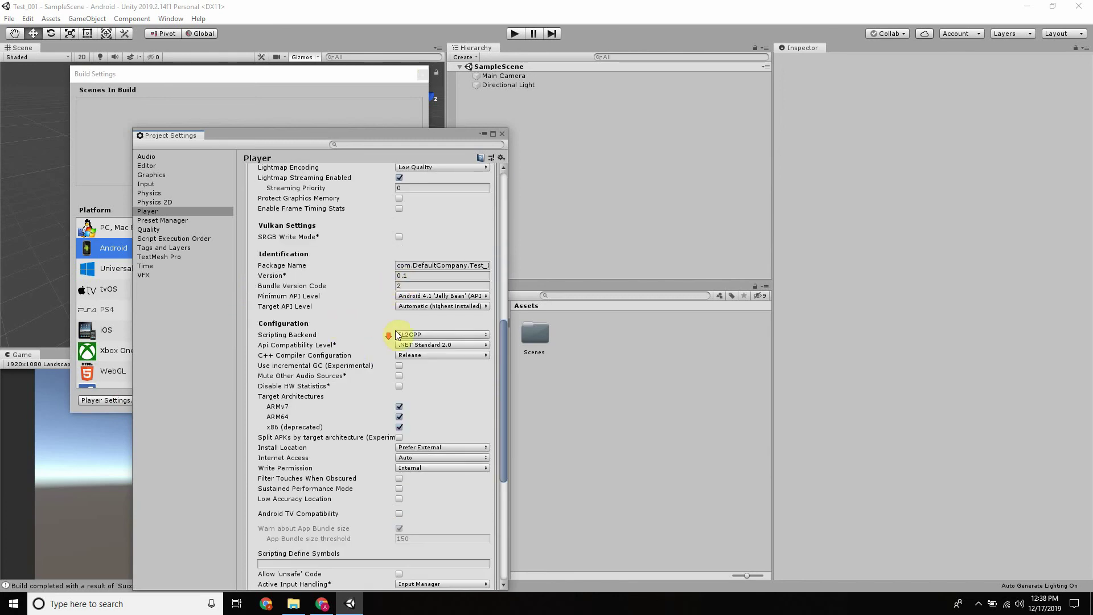
pyautogui.scroll(-8, 393, 344)
pyautogui.scroll(13, 399, 336)
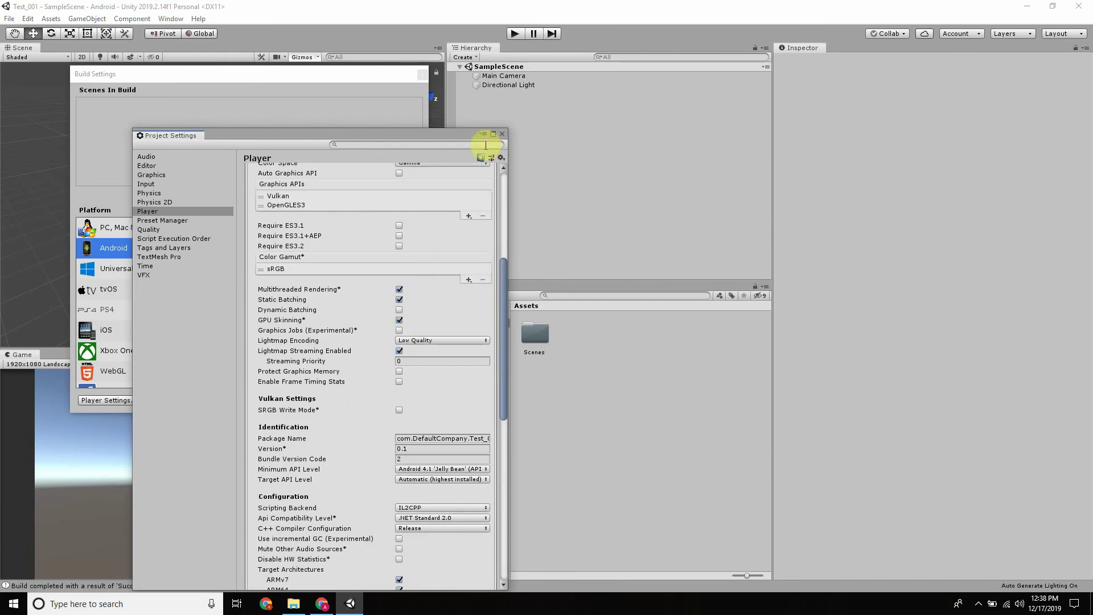
pyautogui.click(503, 134)
# Build the Android app, saving the output as Test_002 in the Test_001 folder
pyautogui.click(323, 402)
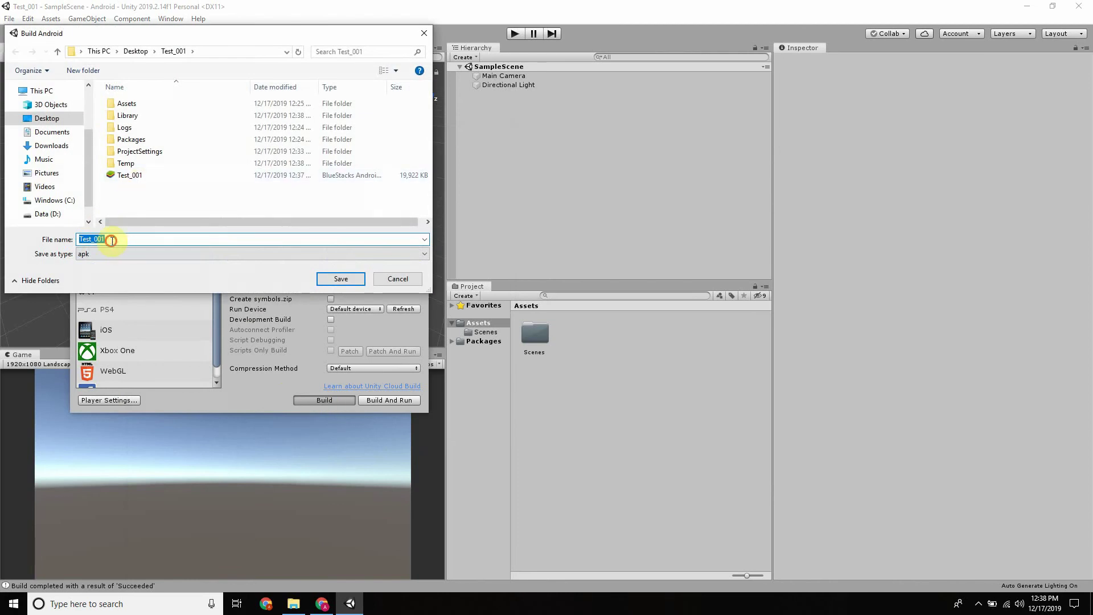
pyautogui.click(112, 241)
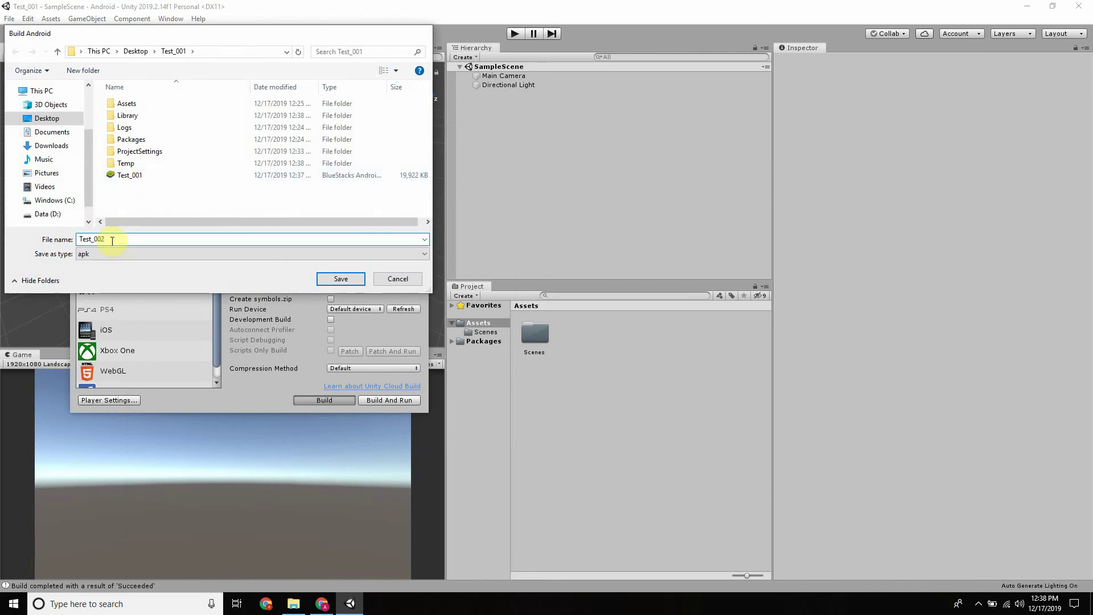
pyautogui.press('Return')
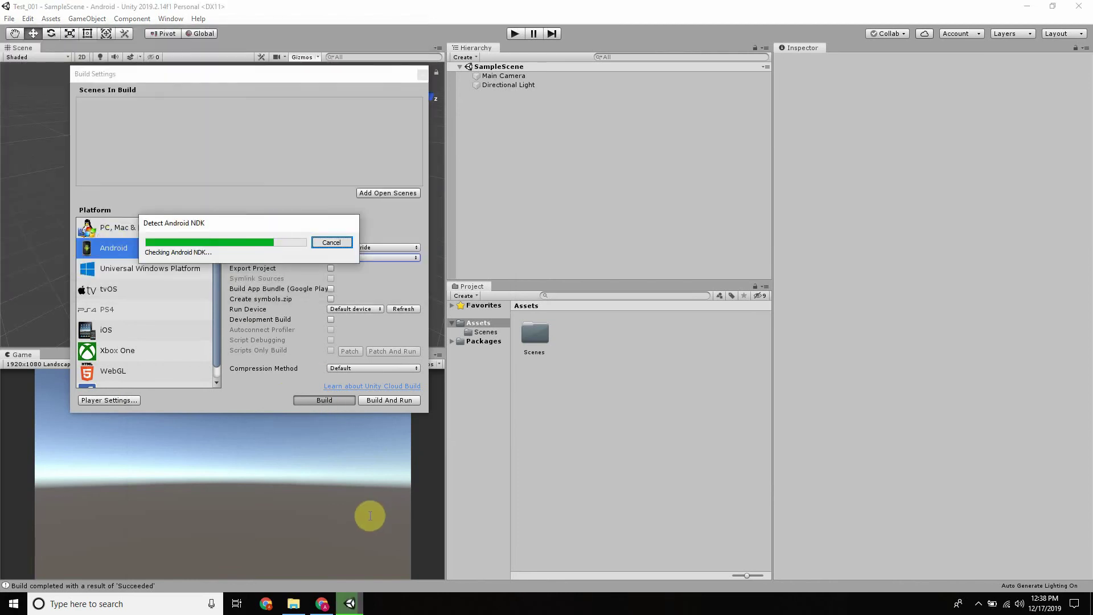
pyautogui.moveTo(323, 611)
pyautogui.click(321, 547)
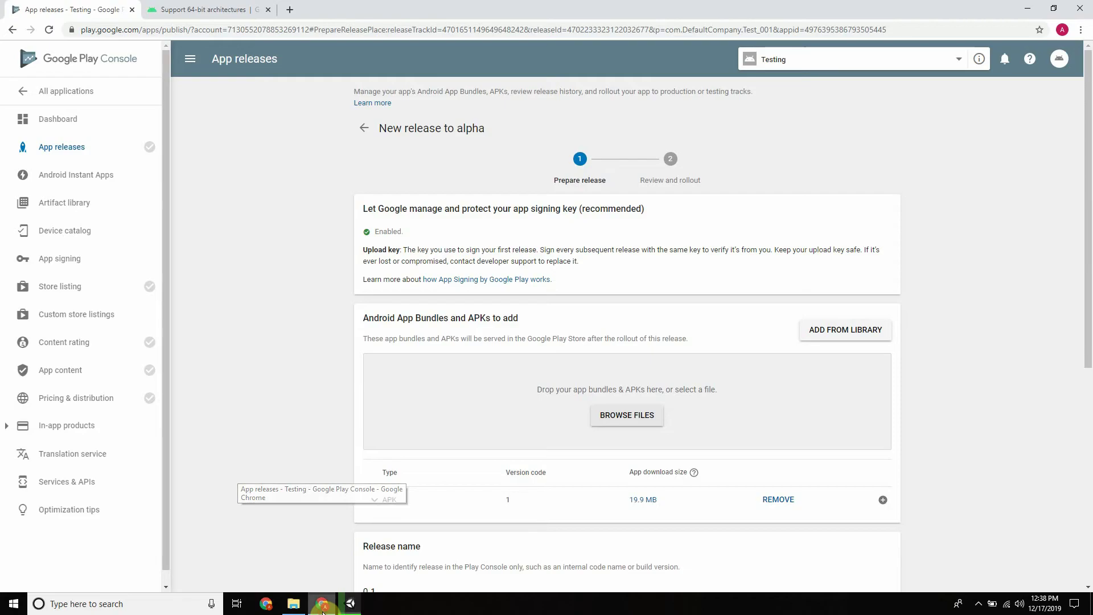
# Expand the uploaded APK to check arm64-v8a, armeabi-v7a, x86 platforms and 13022 supported devices
pyautogui.scroll(-3, 622, 417)
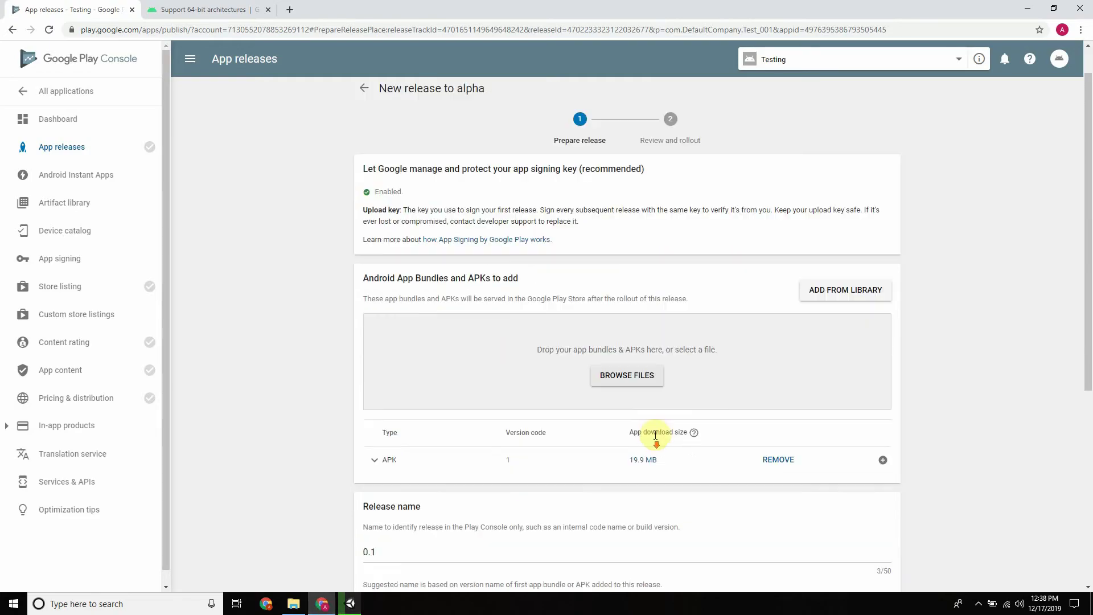
pyautogui.scroll(3, 592, 385)
pyautogui.scroll(-4, 557, 434)
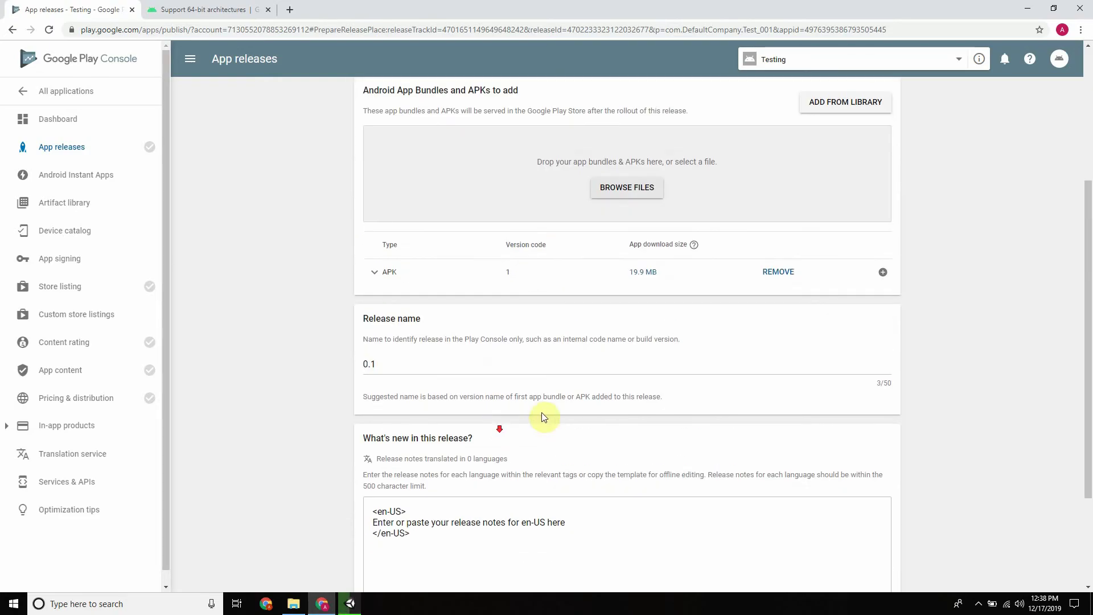
pyautogui.click(375, 274)
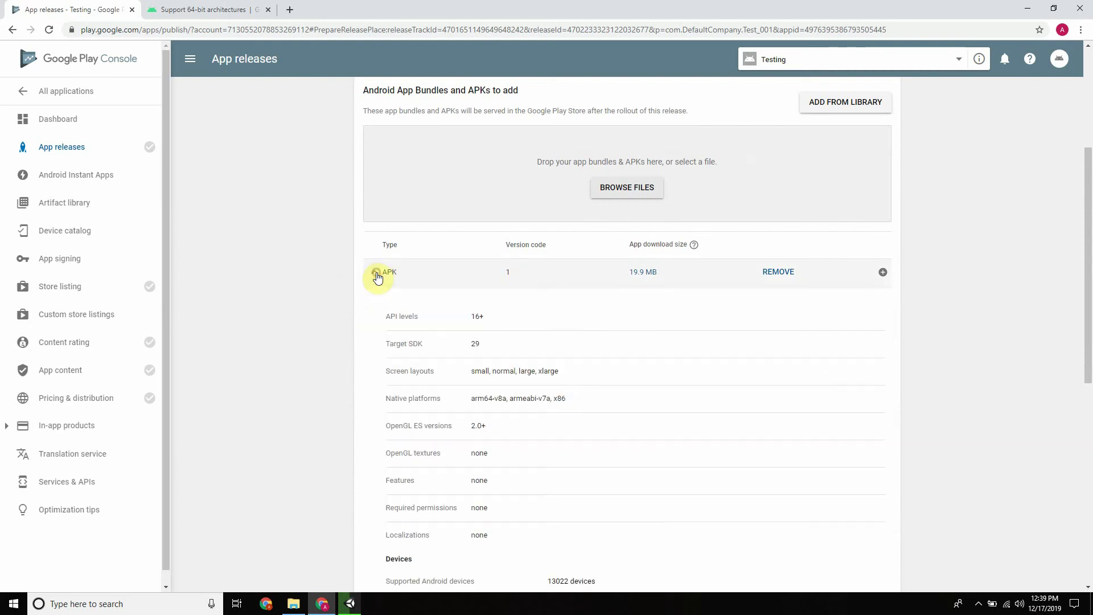
pyautogui.moveTo(483, 400); pyautogui.dragTo(489, 399)
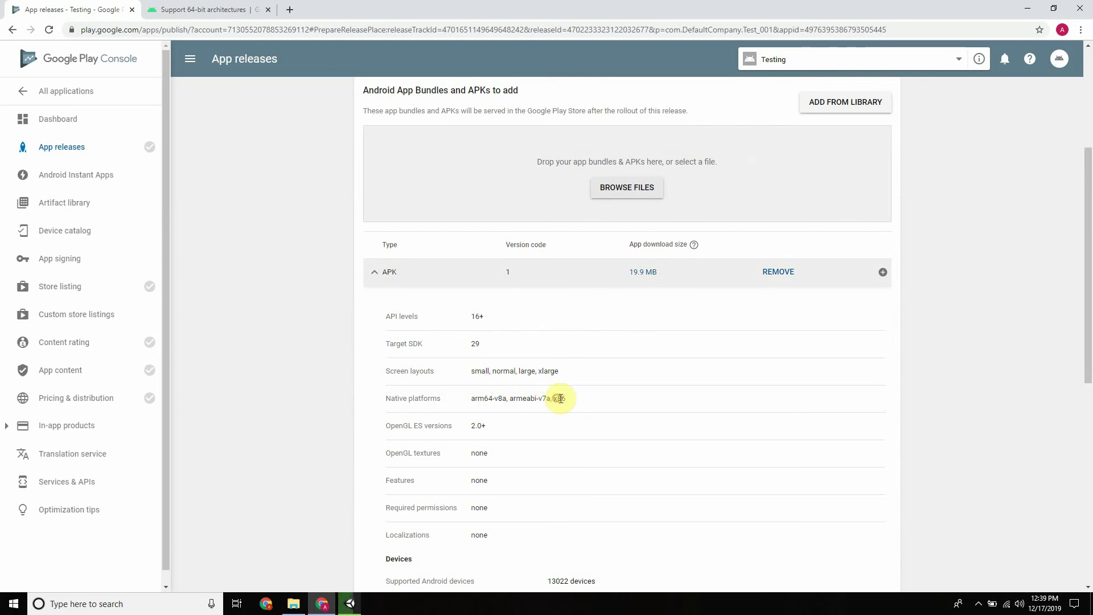
pyautogui.moveTo(559, 398); pyautogui.dragTo(569, 403)
pyautogui.scroll(-6, 541, 382)
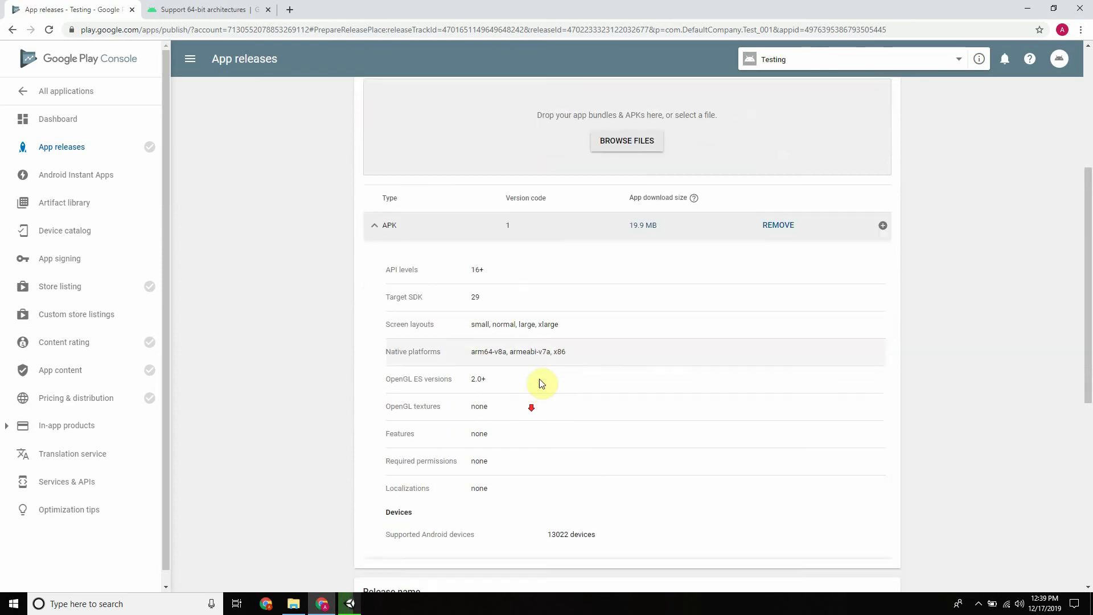
pyautogui.click(330, 608)
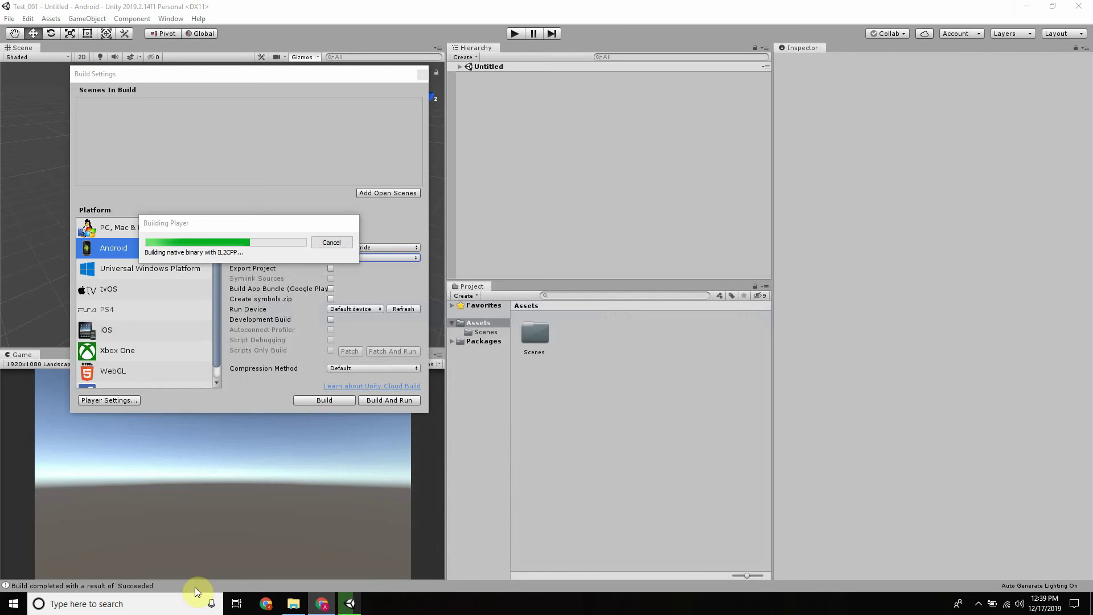
# Read the 64-bit guide's IL2CPP and ARM64 steps, check Unity's build, and return to Play Console
pyautogui.click(324, 603)
pyautogui.click(205, 10)
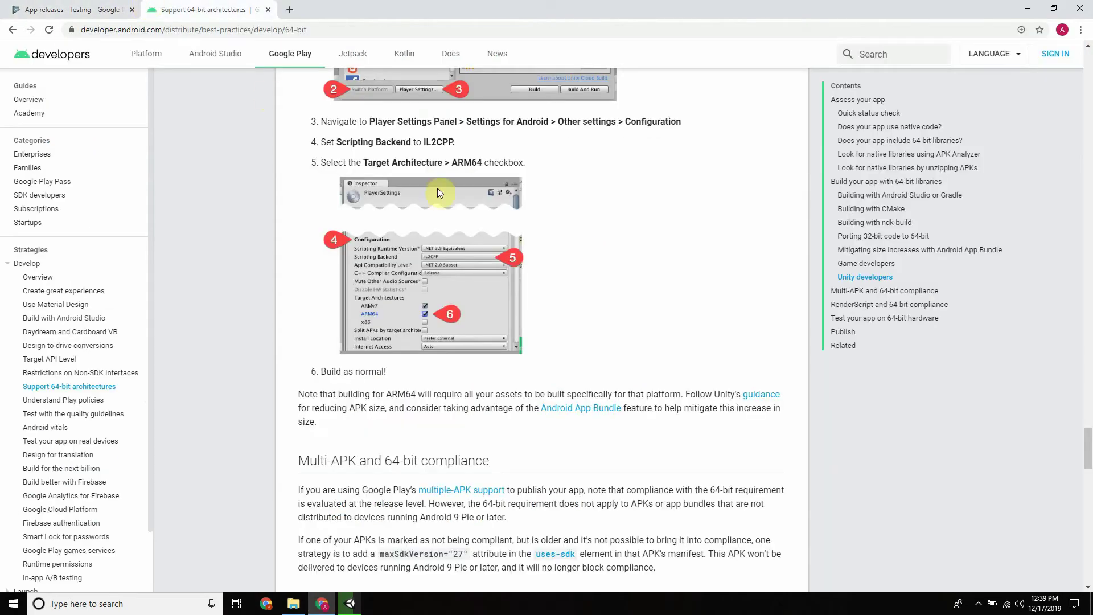
pyautogui.scroll(13, 445, 236)
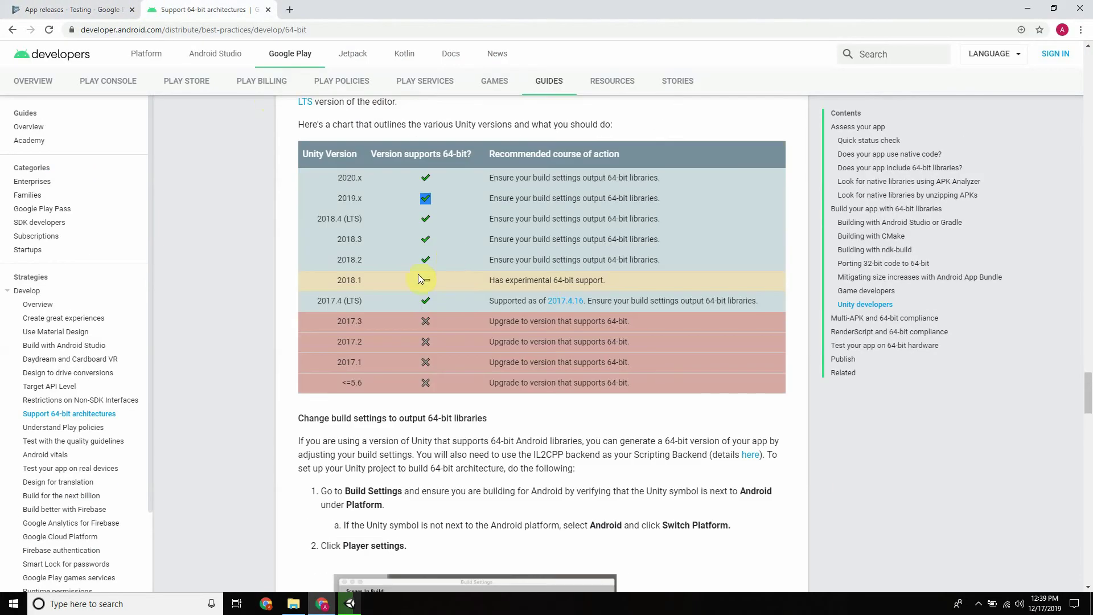
pyautogui.scroll(-6, 403, 235)
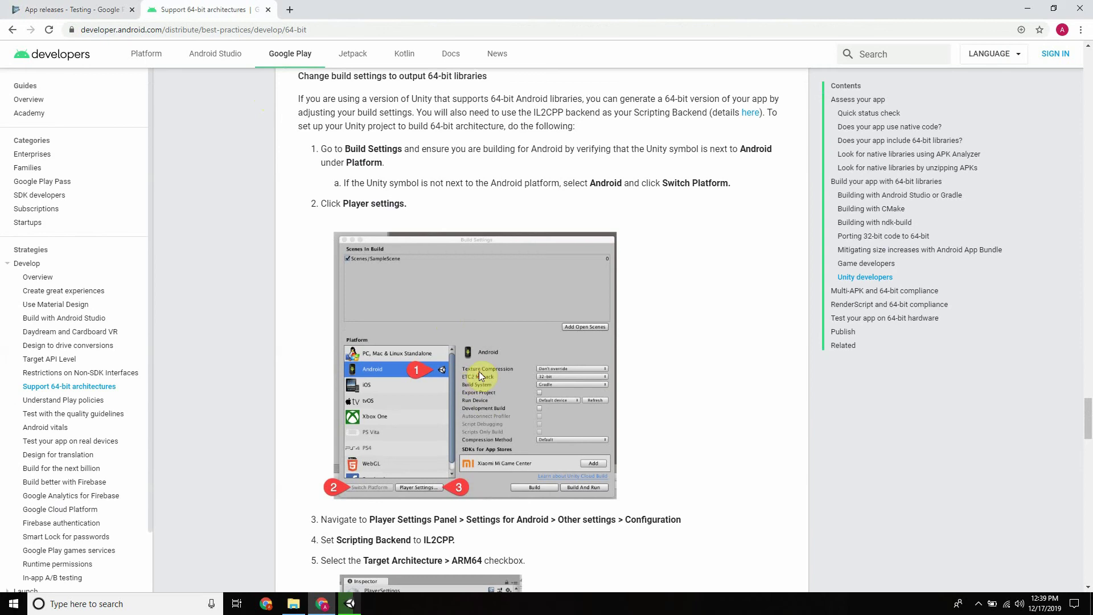
pyautogui.scroll(-4, 443, 368)
pyautogui.moveTo(424, 312); pyautogui.dragTo(488, 335)
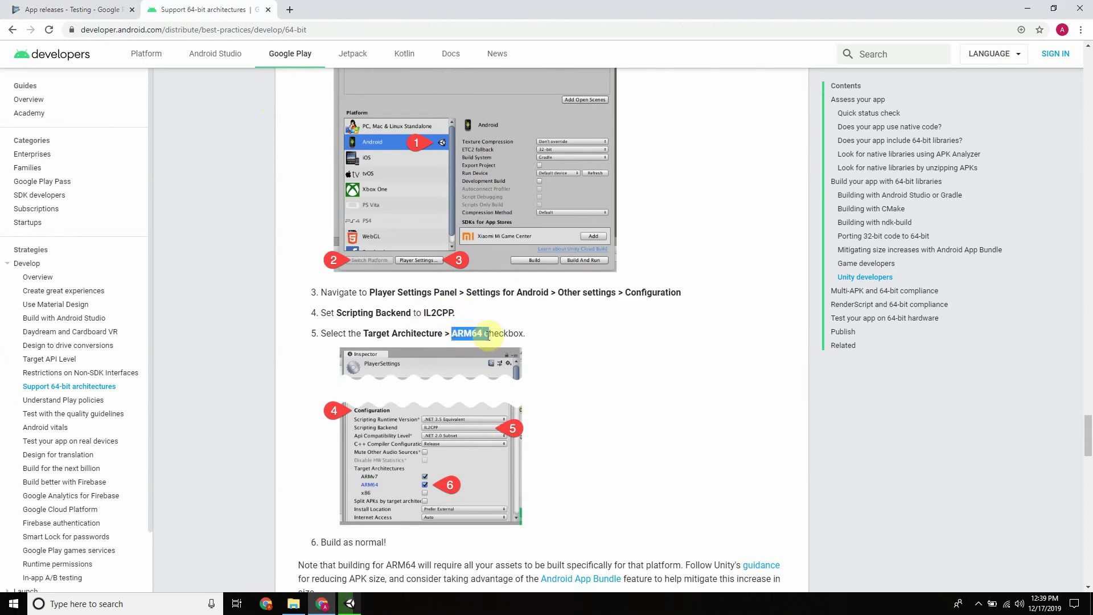
pyautogui.click(350, 603)
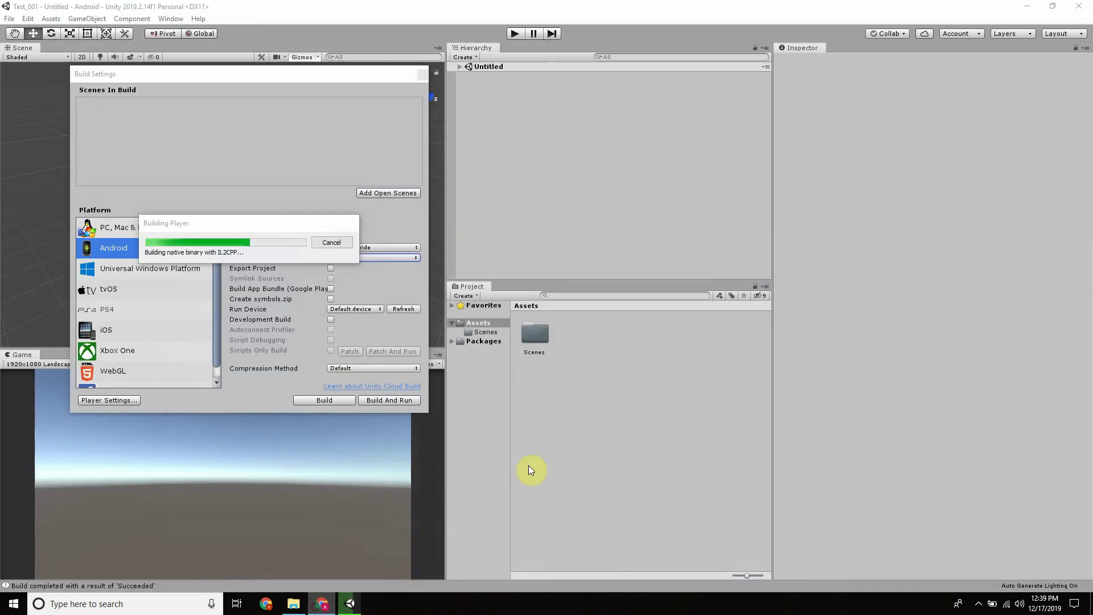
pyautogui.click(322, 603)
pyautogui.click(86, 5)
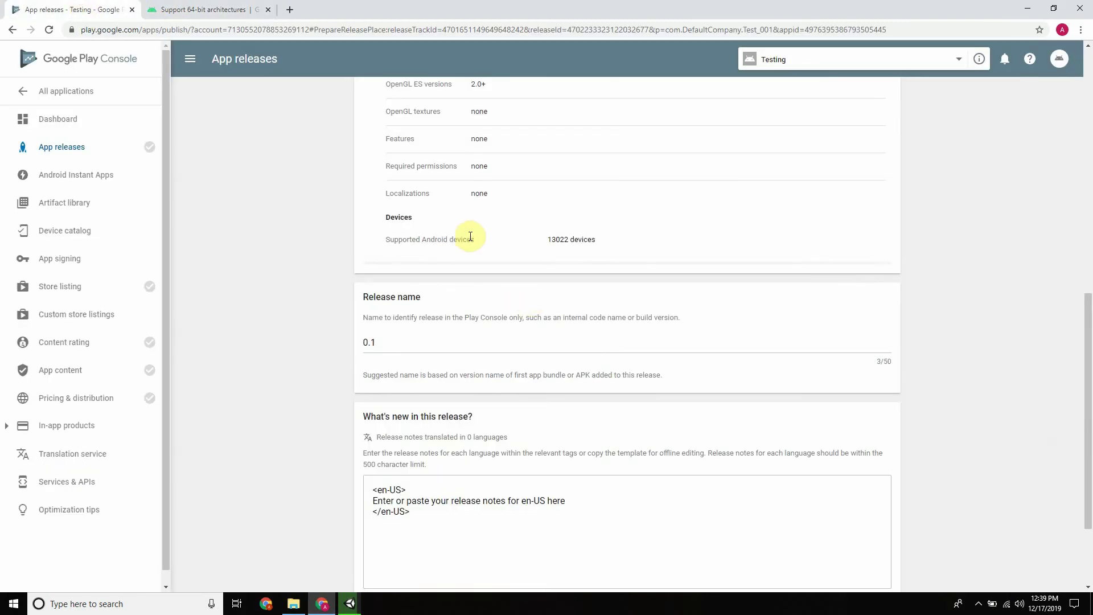
# Save the alpha release draft and continue to the review step
pyautogui.scroll(3, 473, 234)
pyautogui.moveTo(471, 228); pyautogui.dragTo(573, 225)
pyautogui.scroll(-5, 599, 224)
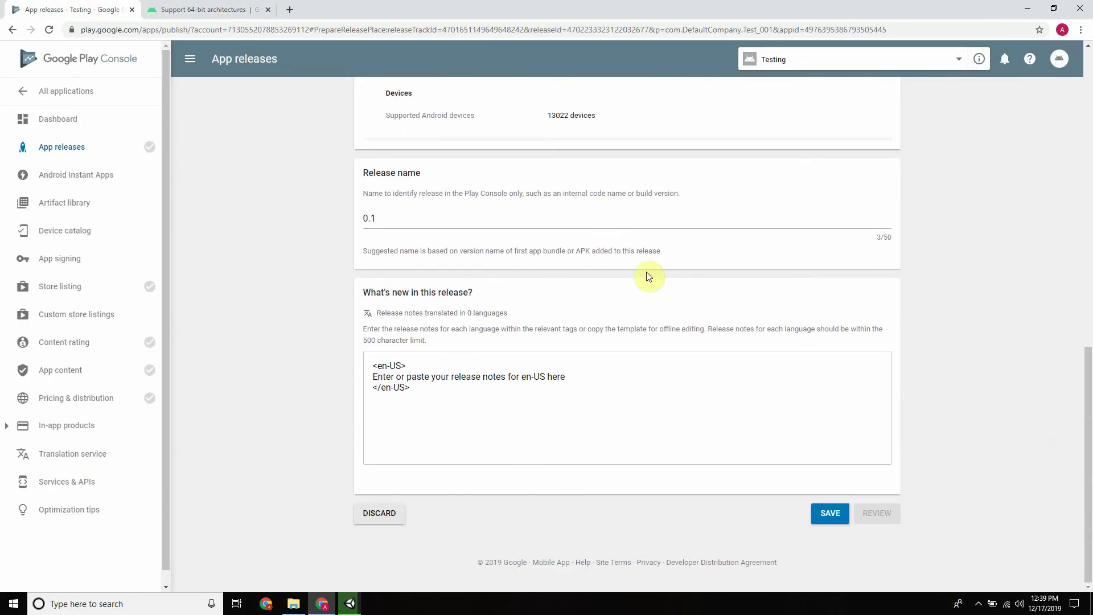
pyautogui.click(826, 520)
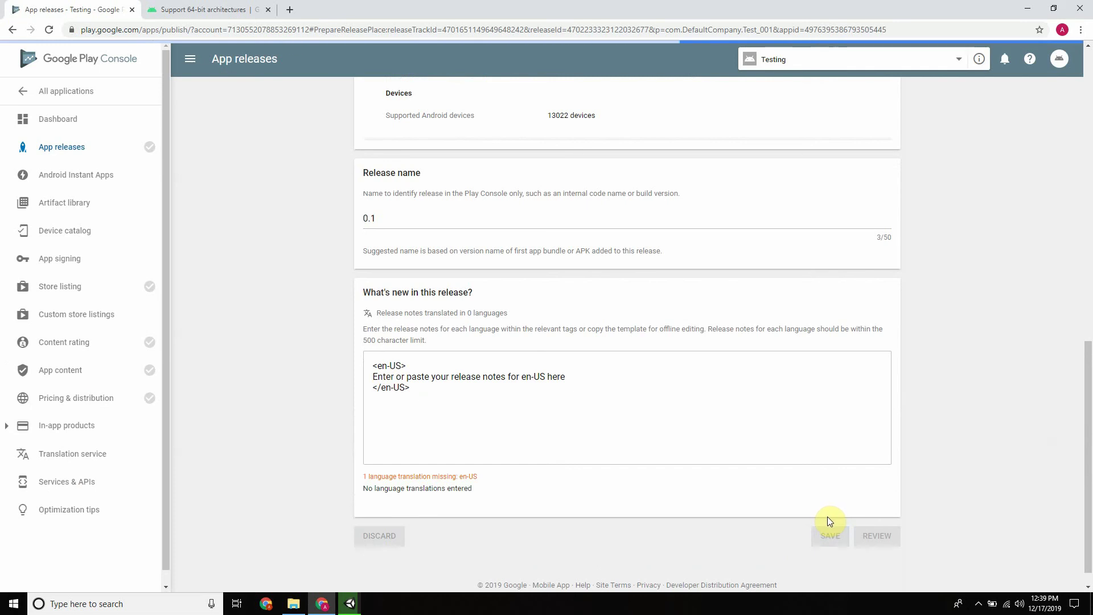
pyautogui.click(882, 545)
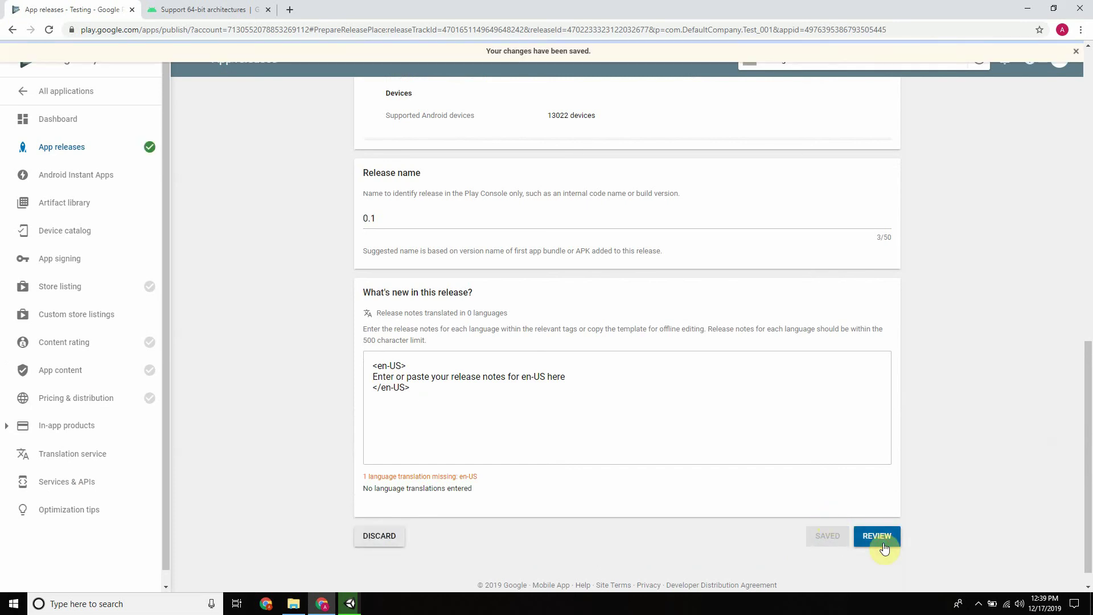
# Read the error about failing the 64-bit requirement, close it, and open the warning messages
pyautogui.click(442, 291)
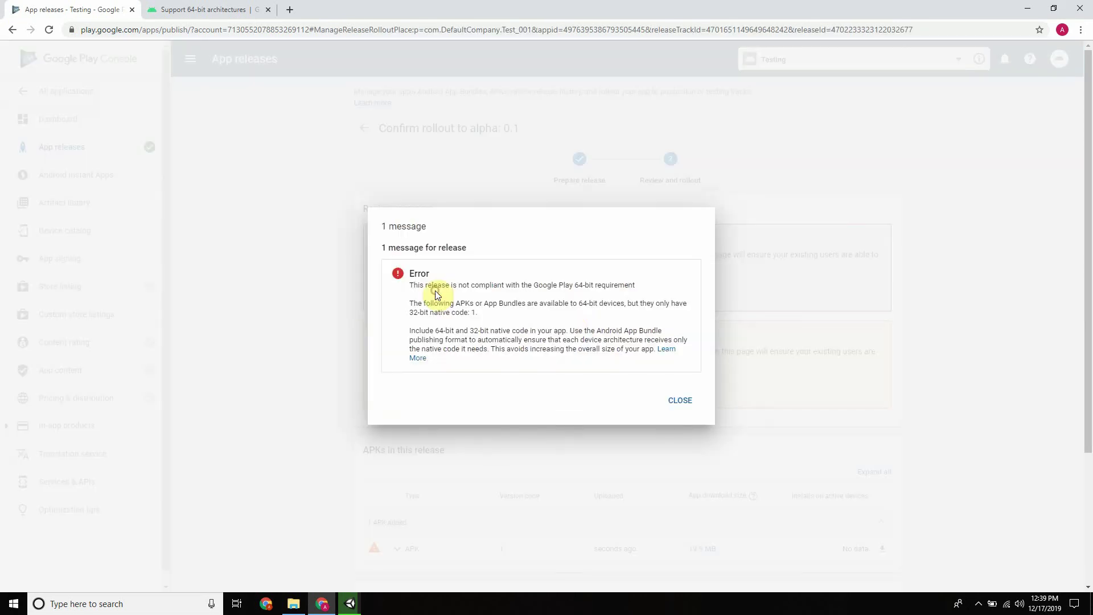
pyautogui.moveTo(627, 305); pyautogui.dragTo(690, 306)
pyautogui.moveTo(407, 311); pyautogui.dragTo(472, 315)
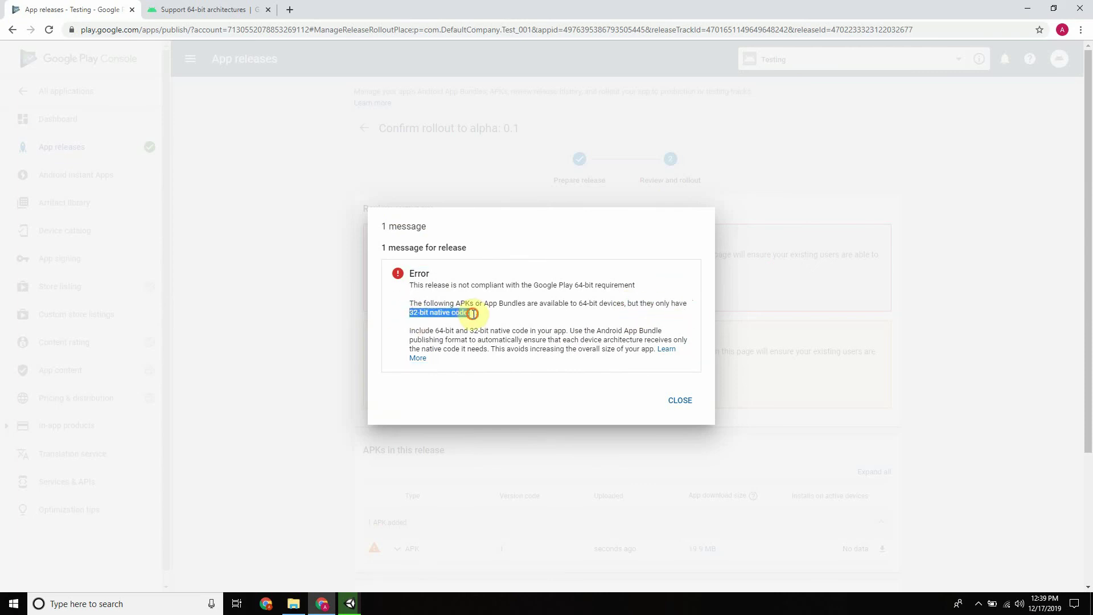
pyautogui.click(475, 314)
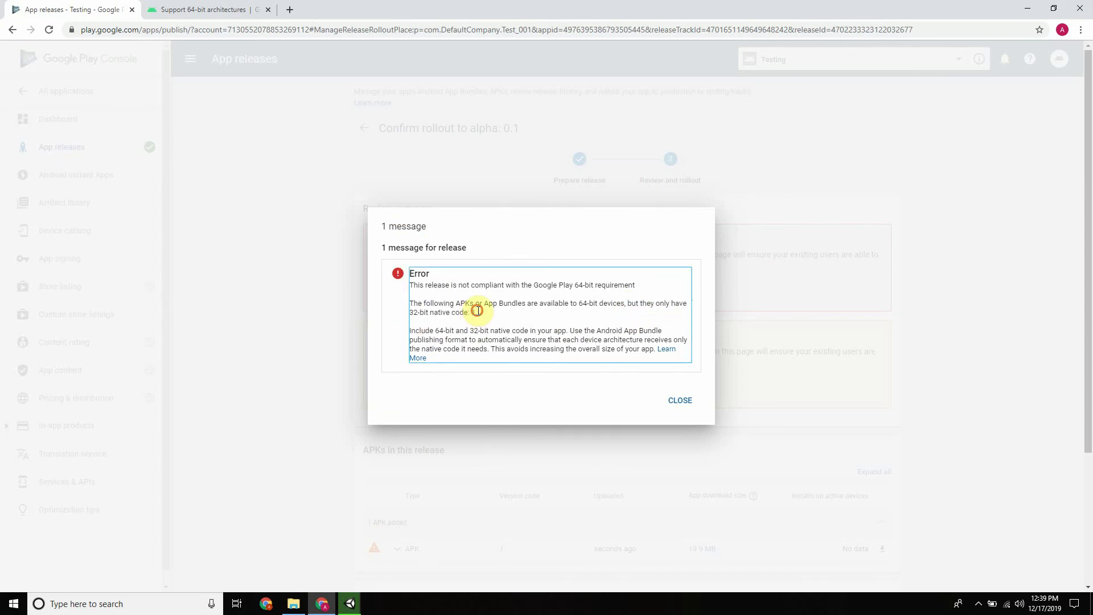
pyautogui.moveTo(474, 314); pyautogui.dragTo(467, 313)
pyautogui.moveTo(562, 304); pyautogui.dragTo(605, 305)
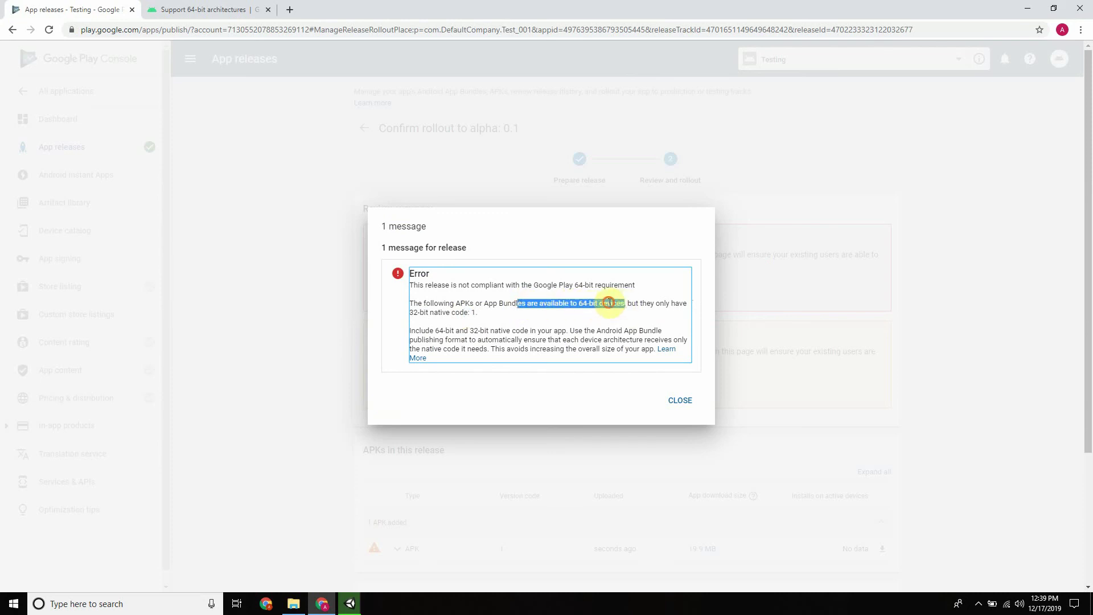
pyautogui.click(512, 304)
pyautogui.moveTo(414, 285); pyautogui.dragTo(590, 286)
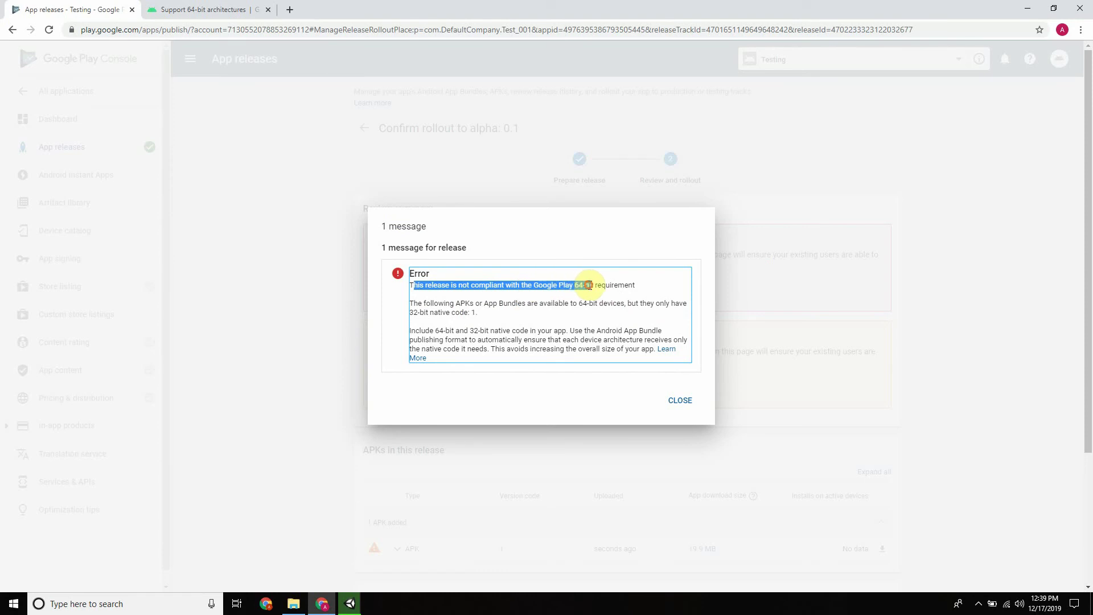
pyautogui.click(567, 286)
pyautogui.moveTo(579, 285); pyautogui.dragTo(638, 285)
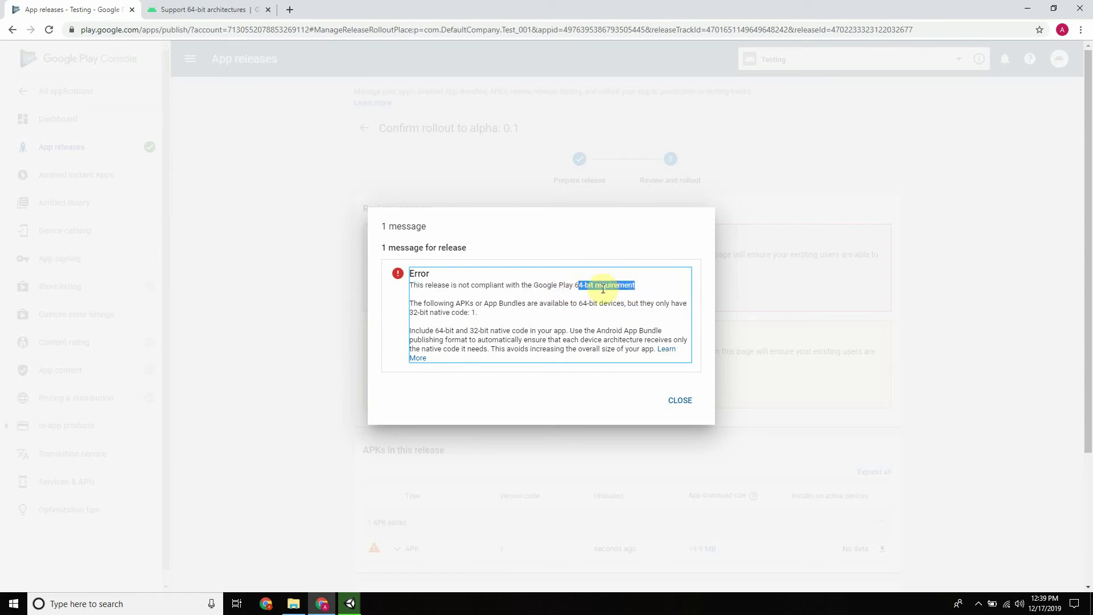
pyautogui.click(681, 401)
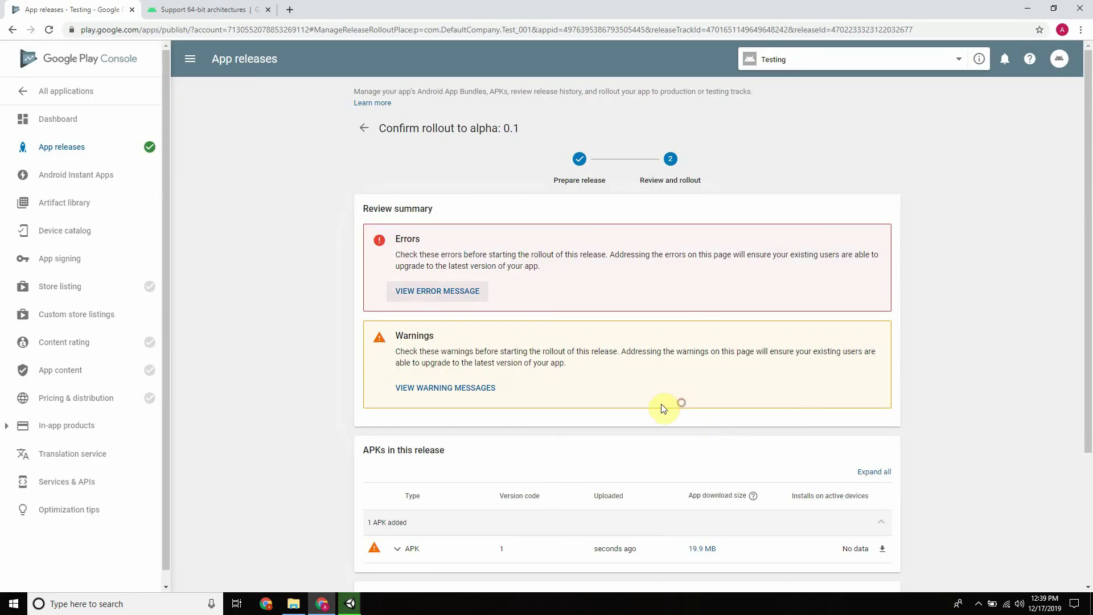
pyautogui.click(451, 389)
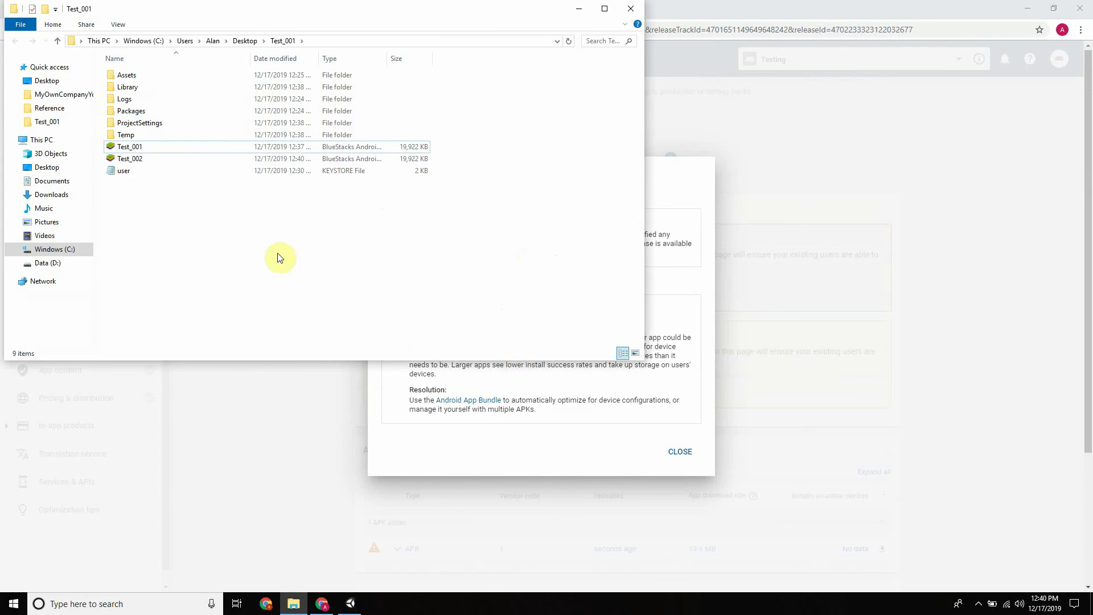
# Close the warnings, return to release preparation, and look over Unity's Android player settings
pyautogui.click(177, 161)
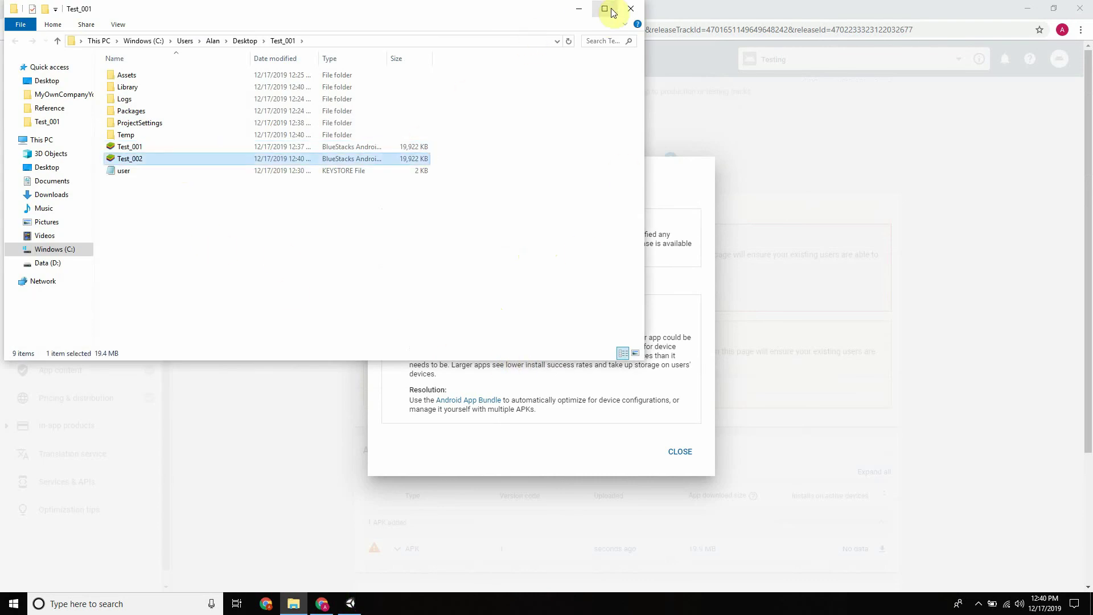
pyautogui.click(580, 9)
pyautogui.click(679, 451)
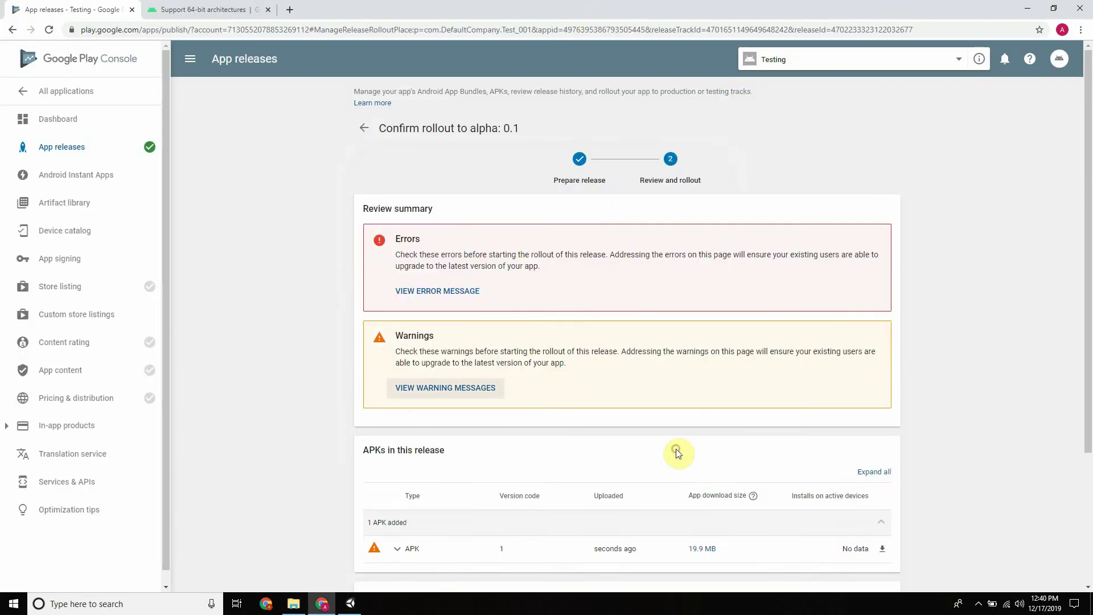
pyautogui.scroll(-3, 567, 278)
pyautogui.click(391, 525)
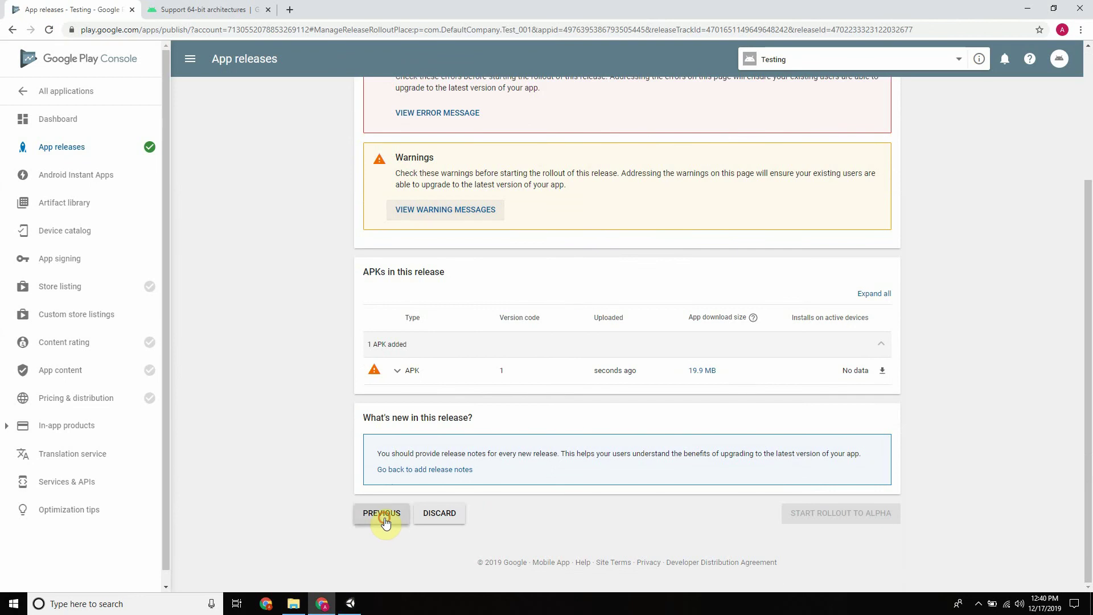
pyautogui.click(296, 601)
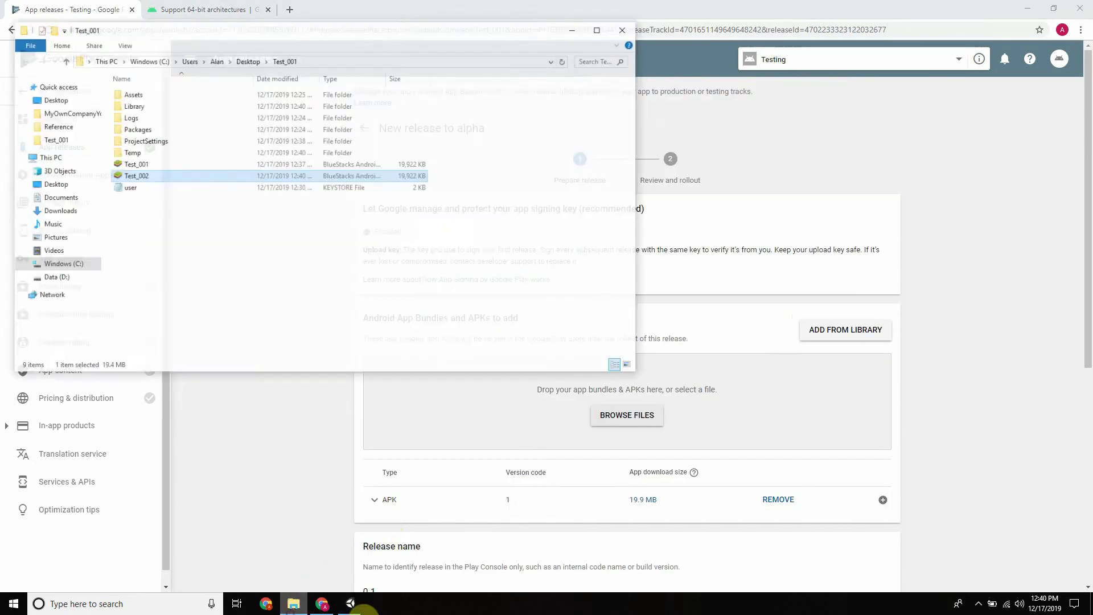
pyautogui.click(357, 606)
pyautogui.click(109, 400)
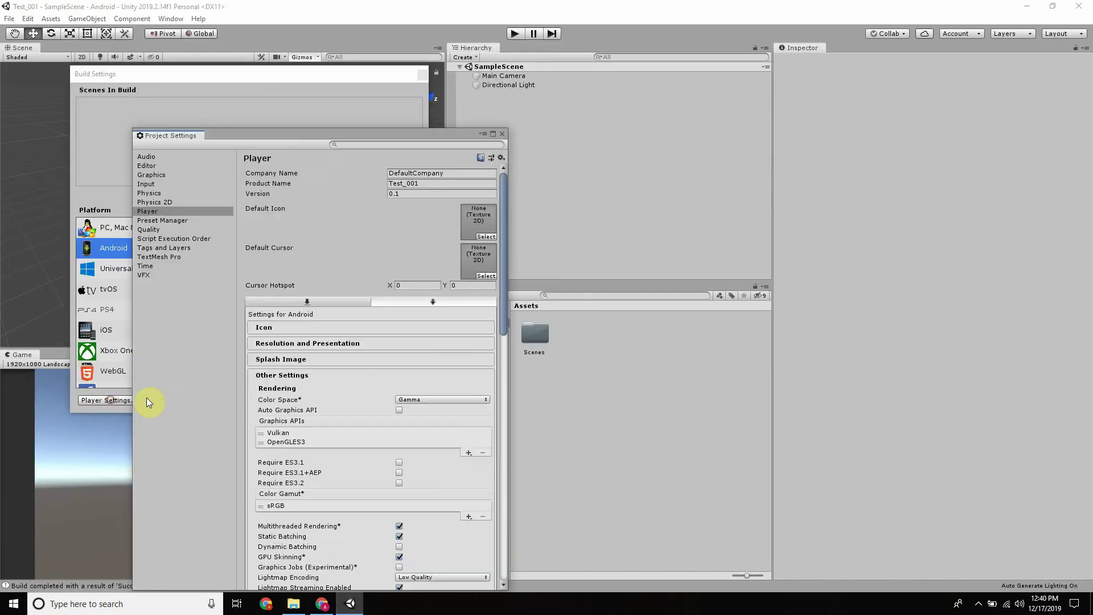
pyautogui.scroll(-5, 339, 275)
pyautogui.scroll(-3, 409, 410)
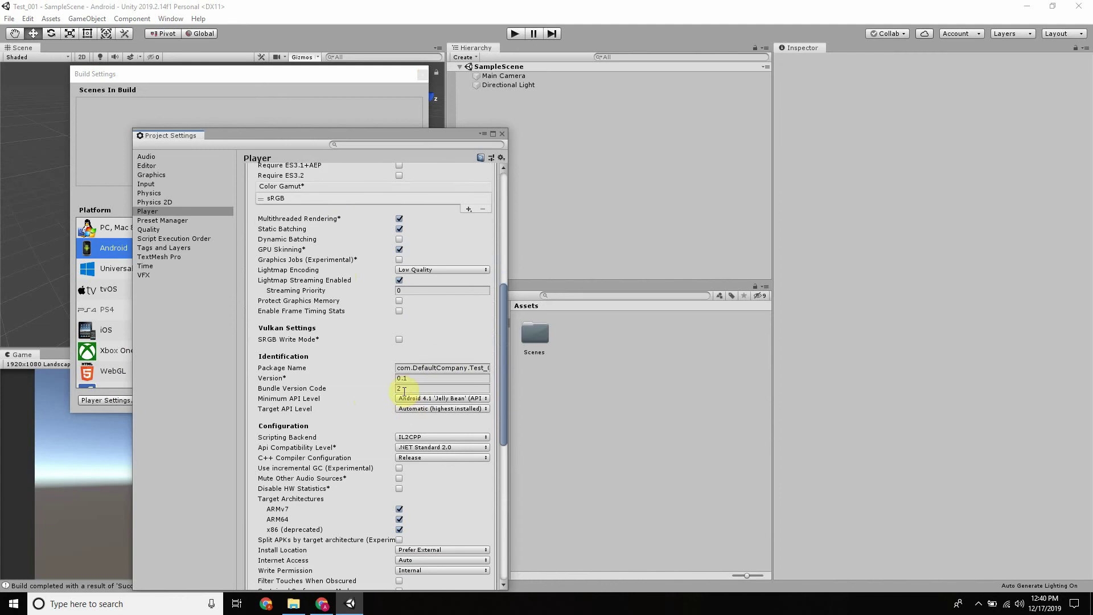
# Browse for Test_002.apk in the Test_001 folder and start uploading it to the release
pyautogui.click(322, 604)
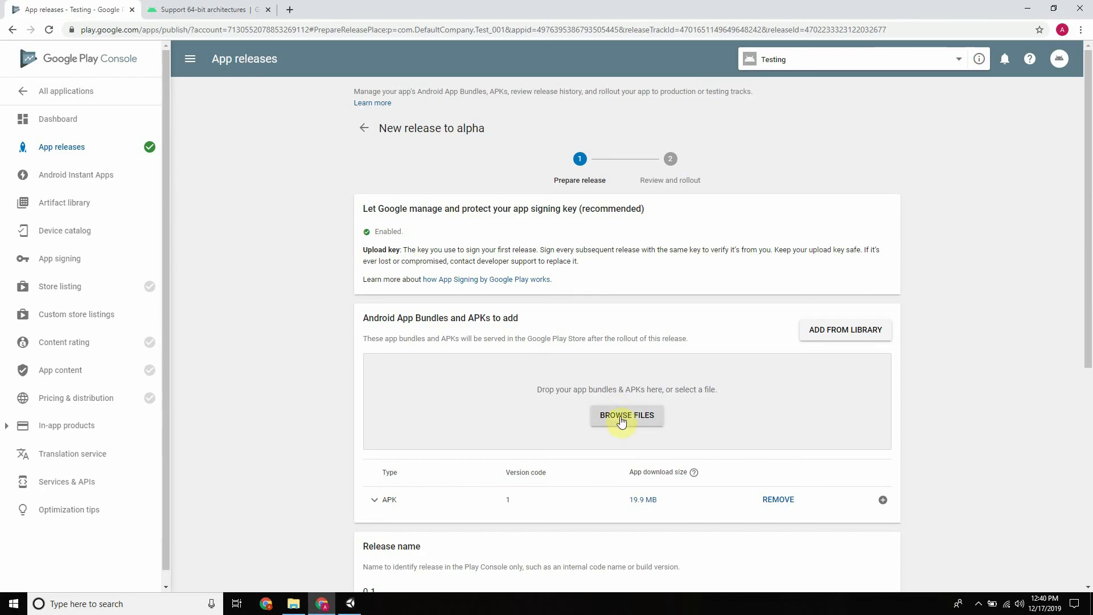
pyautogui.scroll(-3, 618, 341)
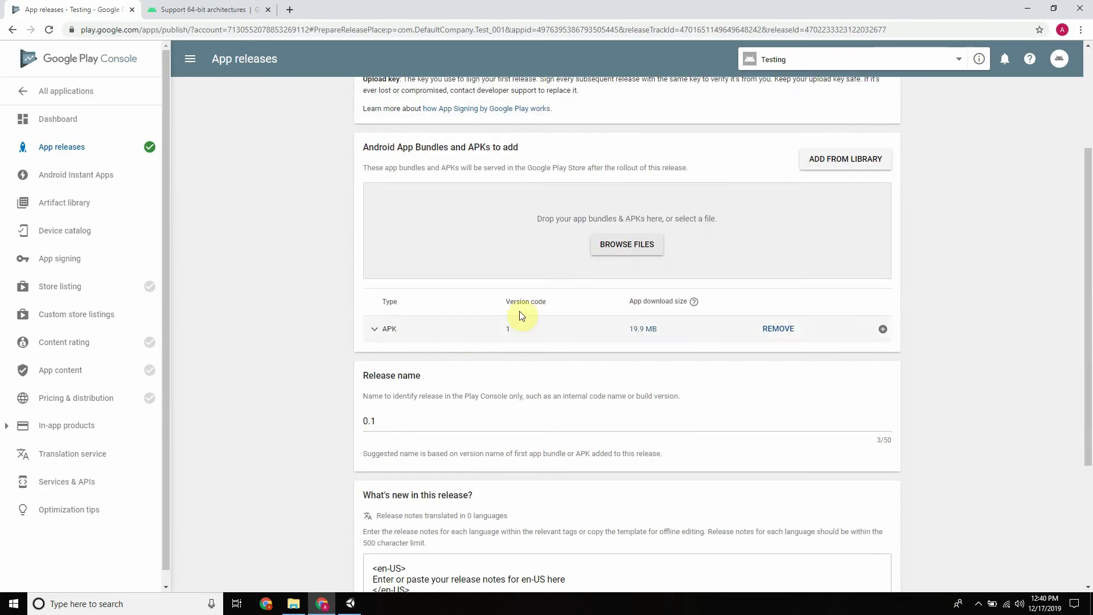
pyautogui.click(511, 336)
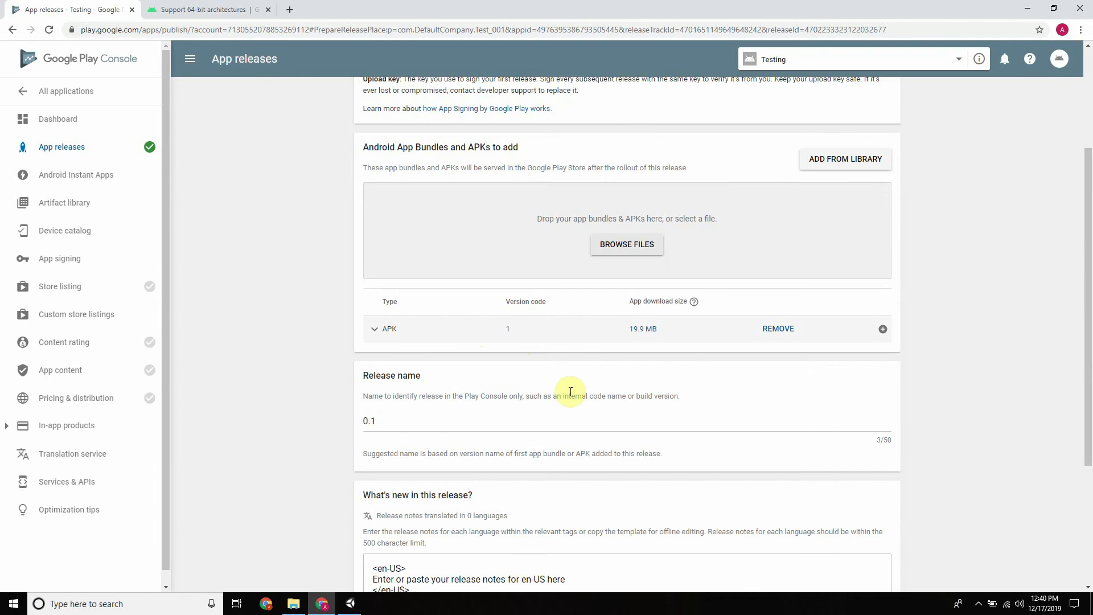
pyautogui.click(615, 255)
pyautogui.click(615, 249)
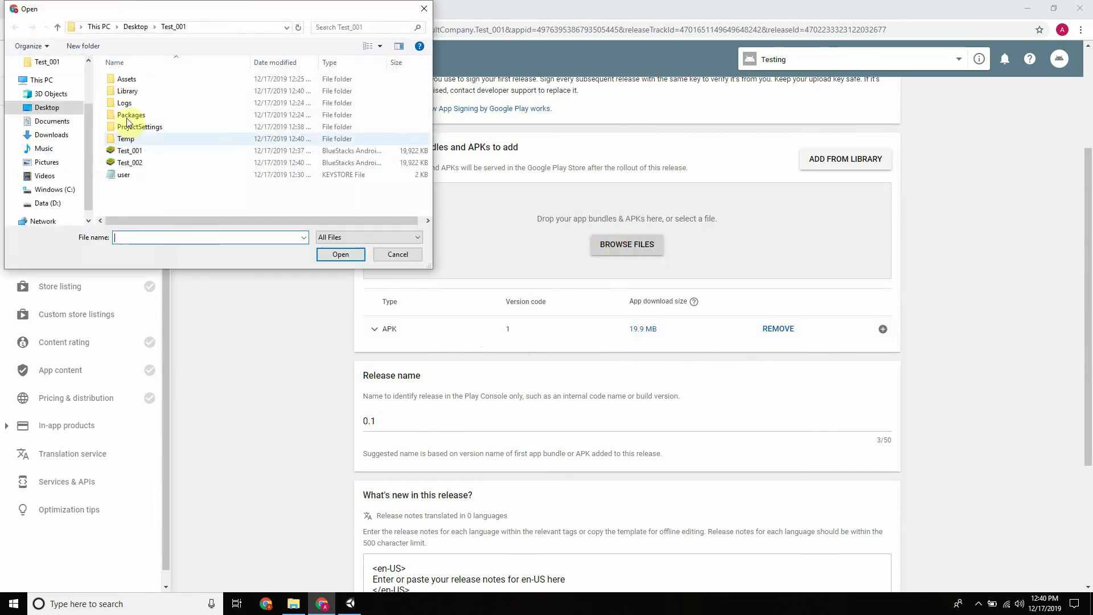
pyautogui.doubleClick(135, 166)
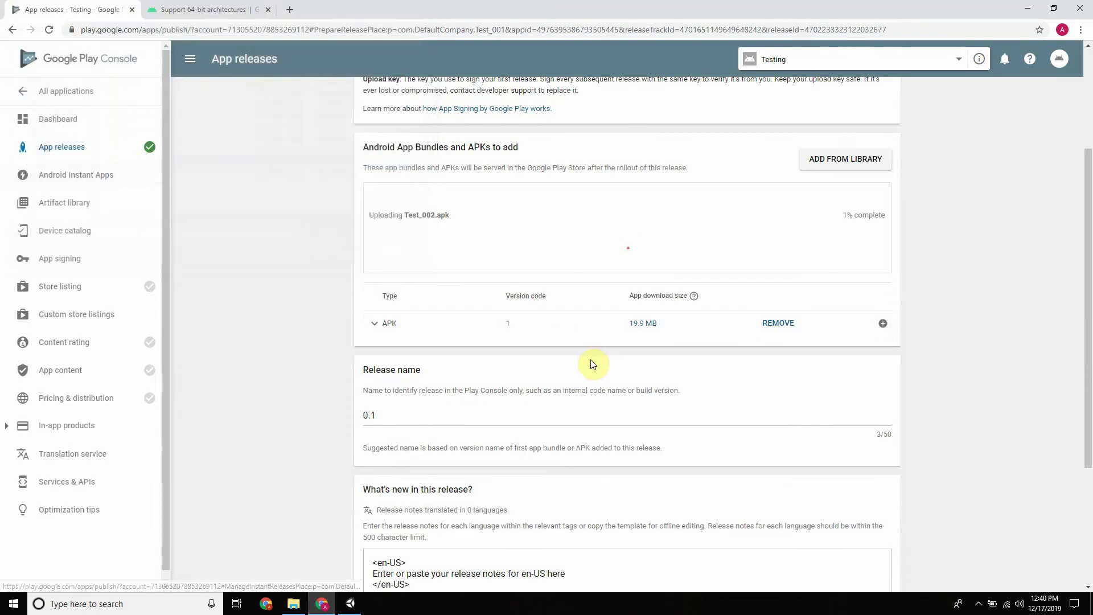
pyautogui.click(293, 604)
pyautogui.click(351, 604)
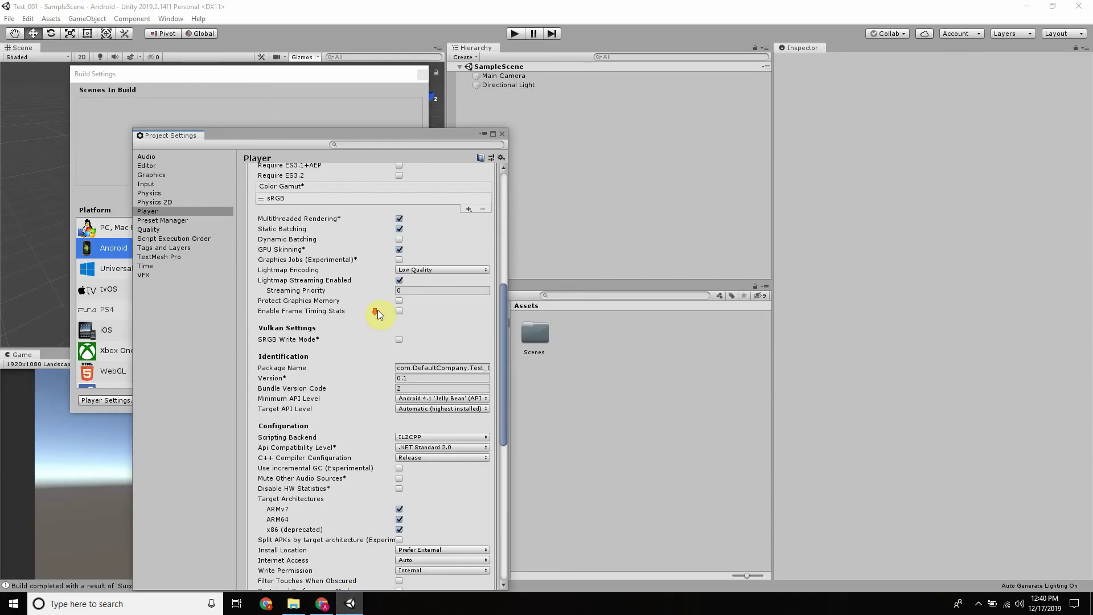
# Scroll Unity's player settings to verify Bundle Version Code 2, then close the window
pyautogui.scroll(-10, 370, 317)
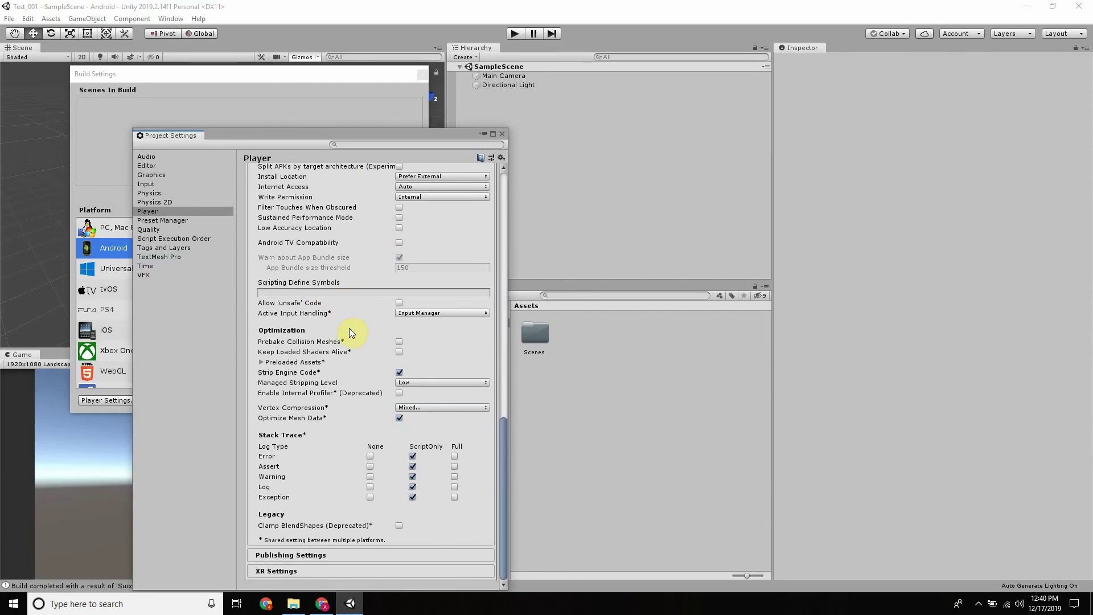
pyautogui.scroll(10, 349, 328)
pyautogui.moveTo(341, 136); pyautogui.dragTo(434, 12)
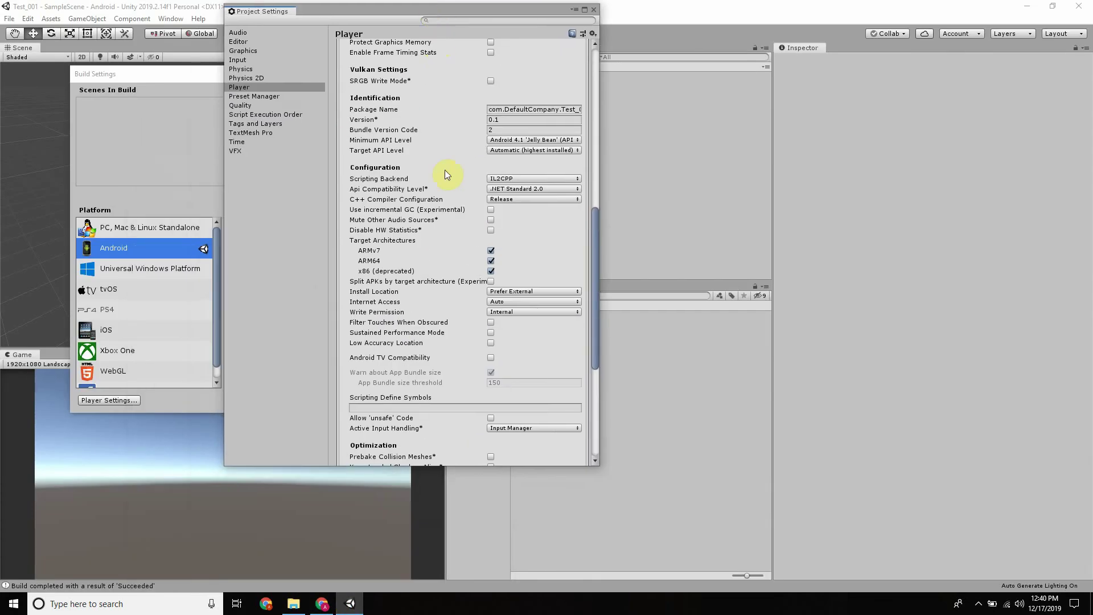
pyautogui.scroll(-5, 479, 221)
pyautogui.scroll(15, 477, 229)
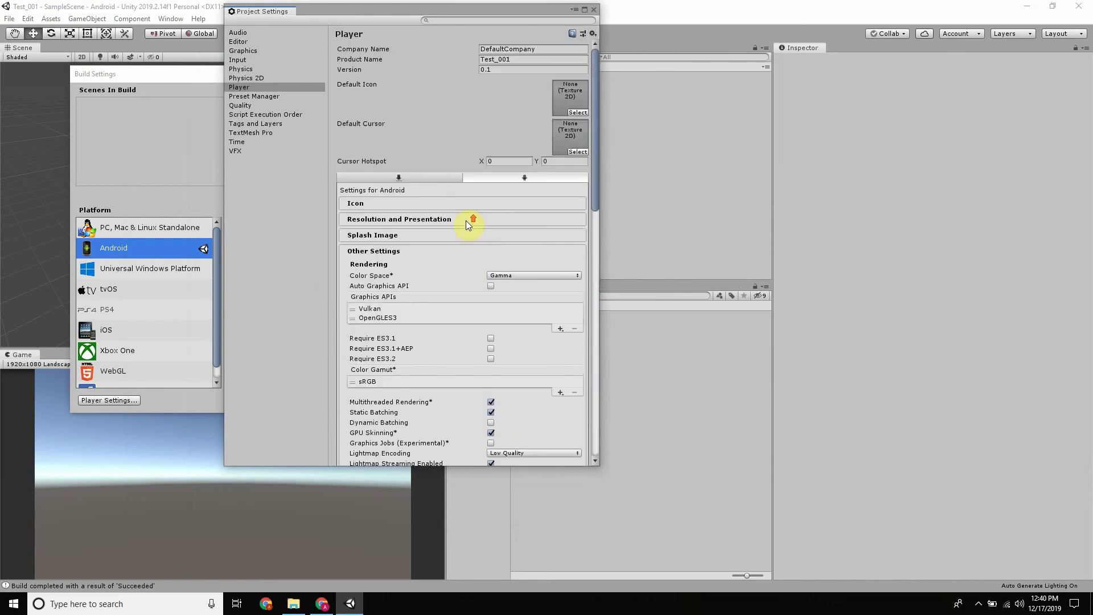
pyautogui.scroll(-10, 504, 217)
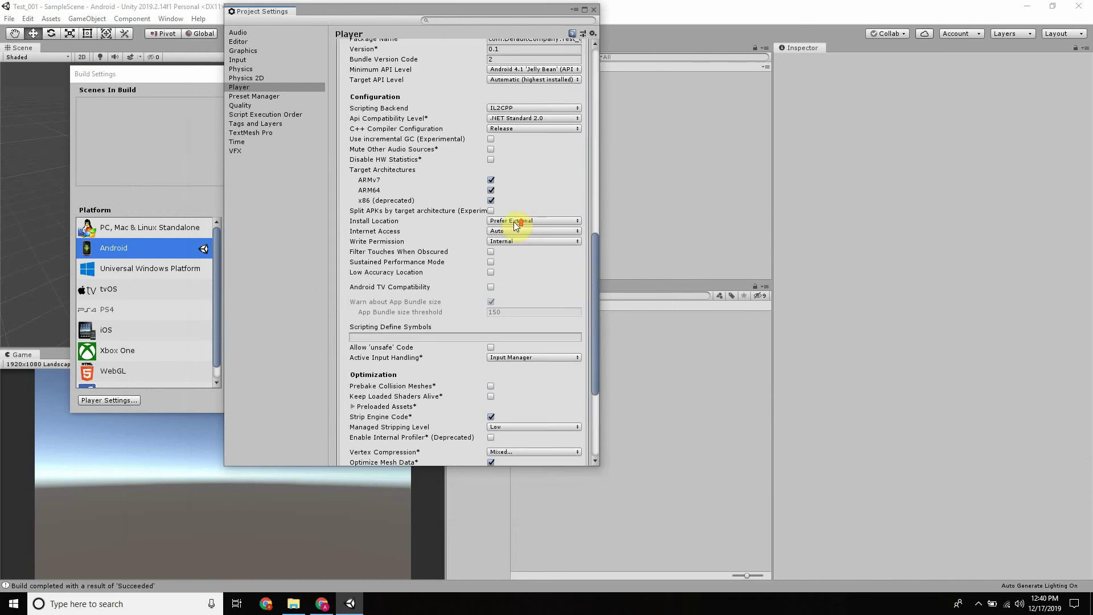
pyautogui.scroll(3, 518, 221)
pyautogui.click(495, 127)
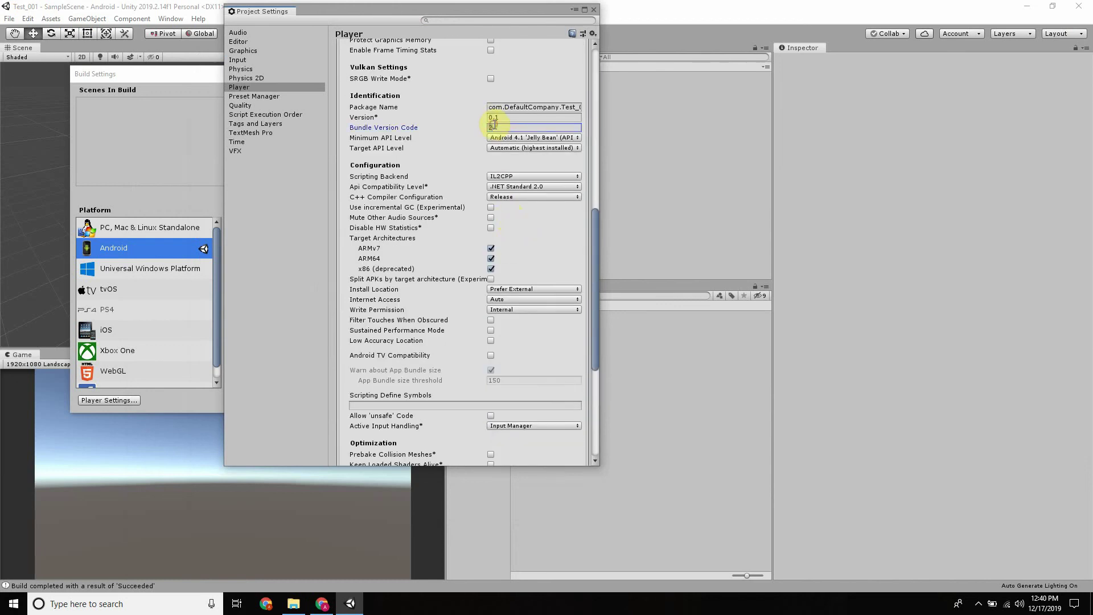
pyautogui.click(594, 8)
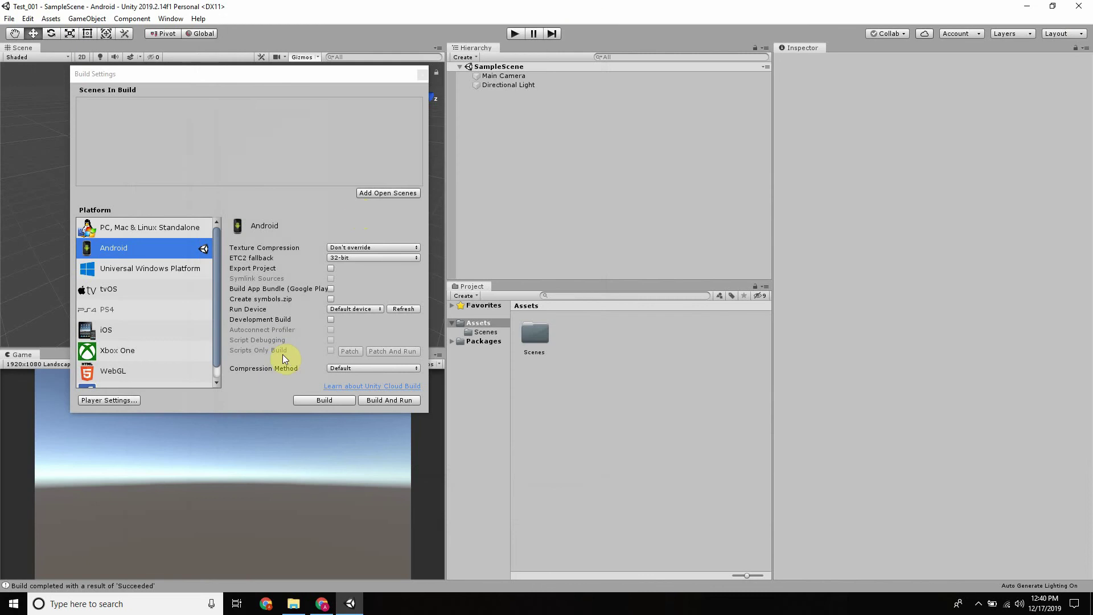
# Reopen the Android player settings to recheck ARMv7, ARM64, x86 targets and version code, then close
pyautogui.click(129, 402)
pyautogui.scroll(-12, 484, 251)
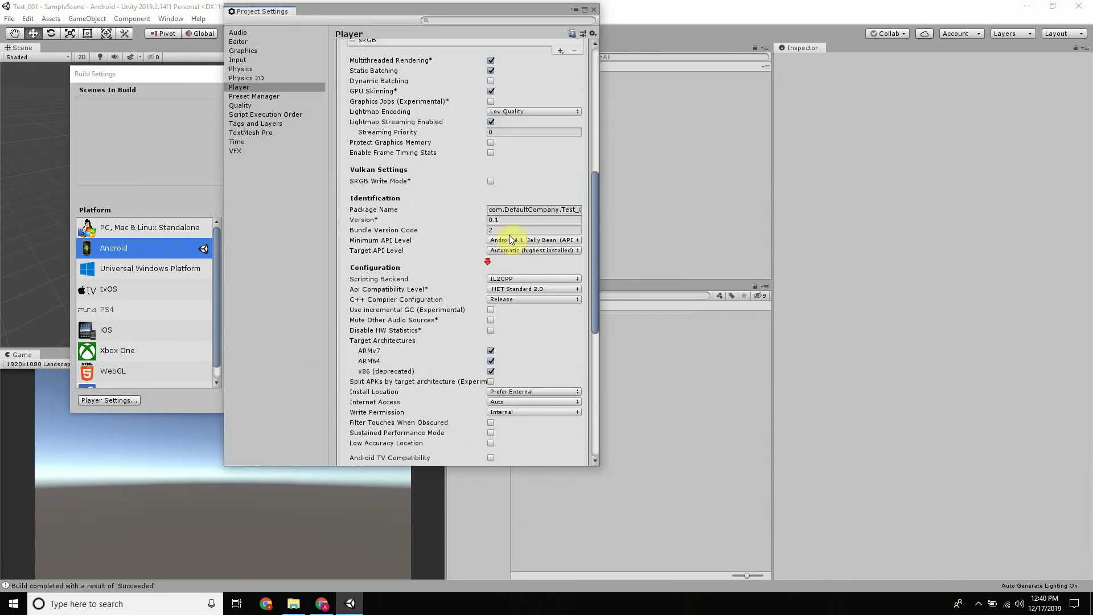
pyautogui.click(490, 146)
pyautogui.scroll(4, 493, 146)
pyautogui.click(492, 127)
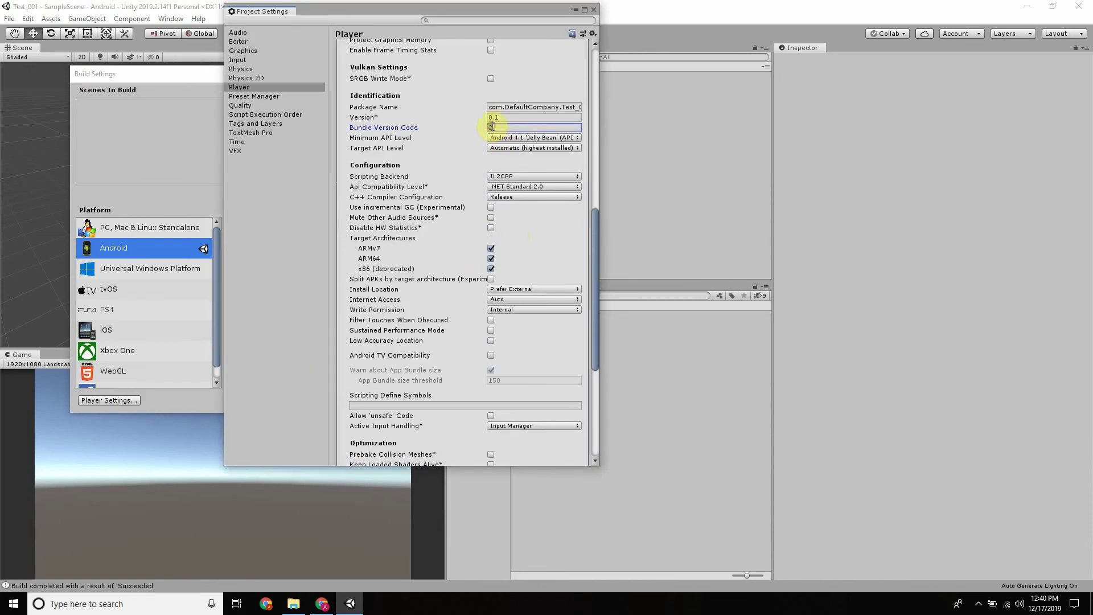
pyautogui.click(594, 9)
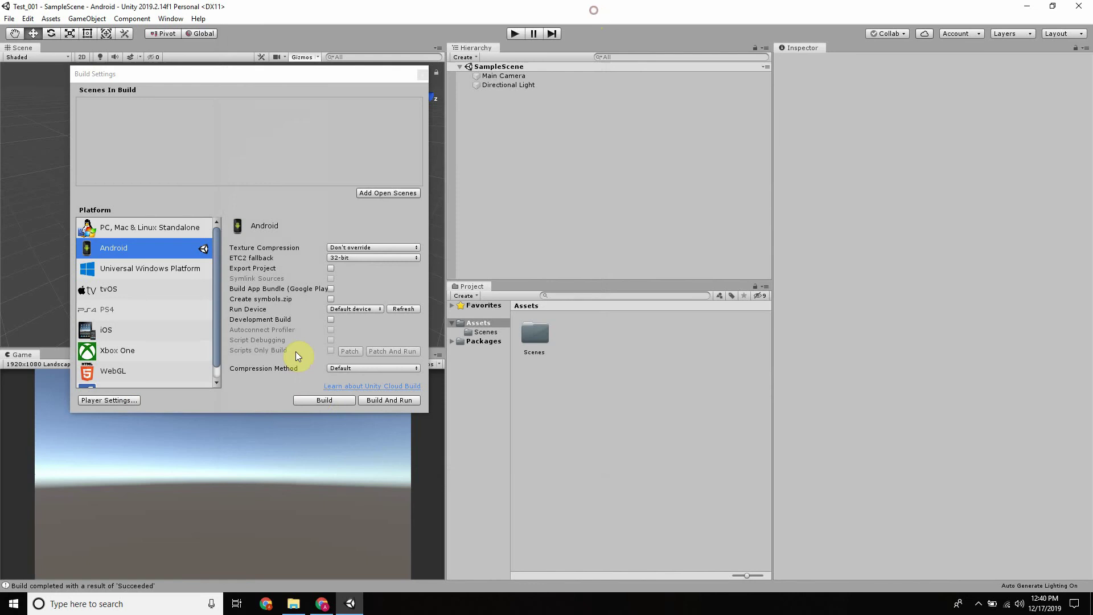
# Build the Android APK, renaming the output from Test_002 to Test_003 in the Test_001 folder
pyautogui.click(313, 399)
pyautogui.click(144, 187)
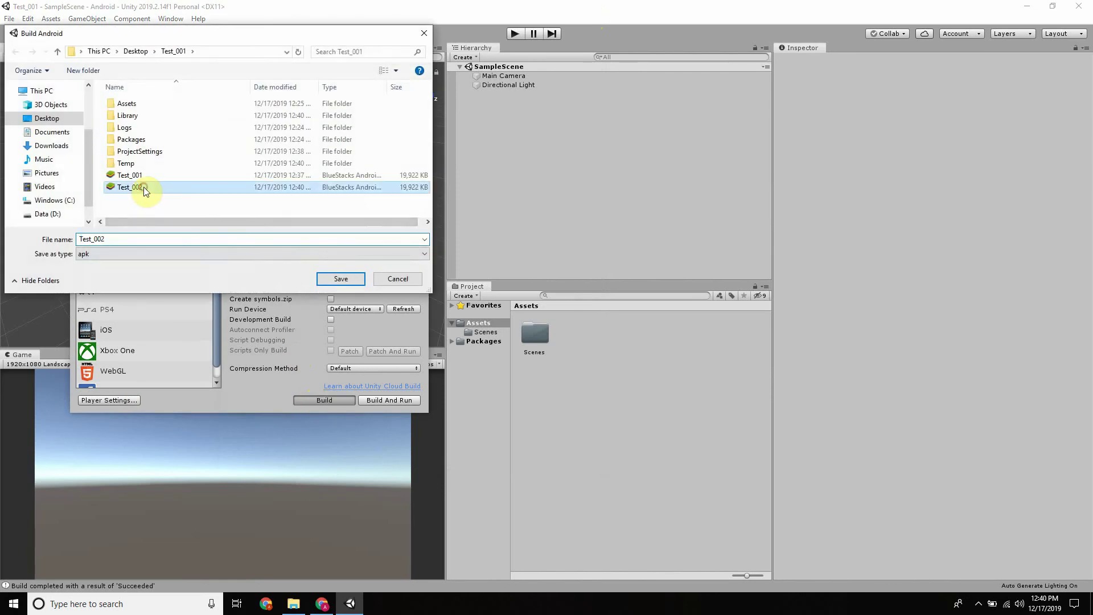
pyautogui.click(111, 239)
pyautogui.click(112, 240)
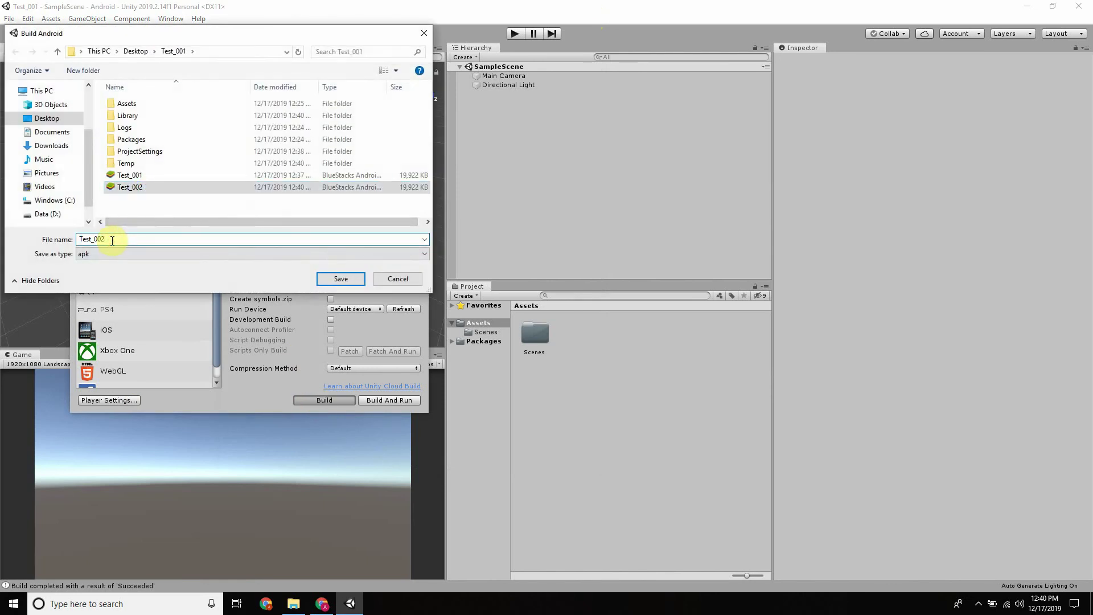
pyautogui.press('BackSpace')
pyautogui.write('3')
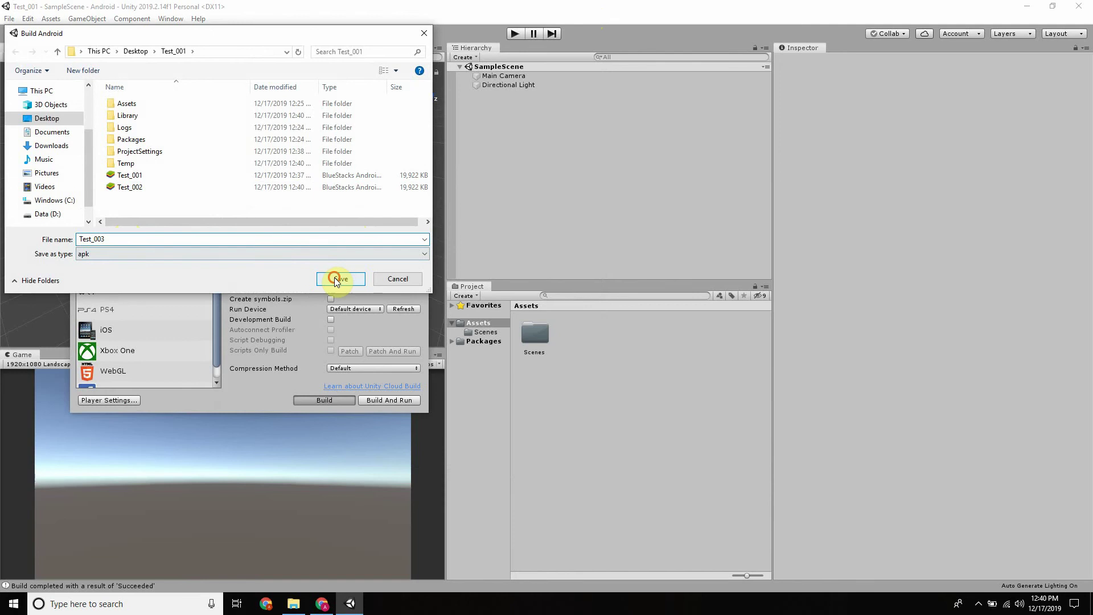
pyautogui.click(339, 278)
pyautogui.click(326, 608)
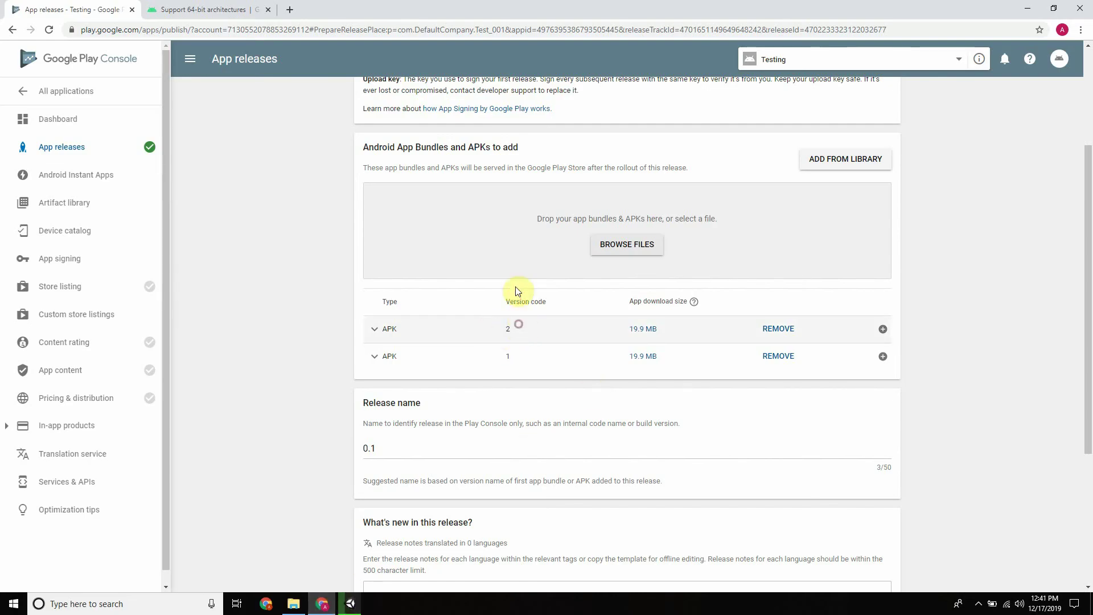
# Open the desktop Test_001 item, then copy and paste it onto the desktop
pyautogui.click(327, 607)
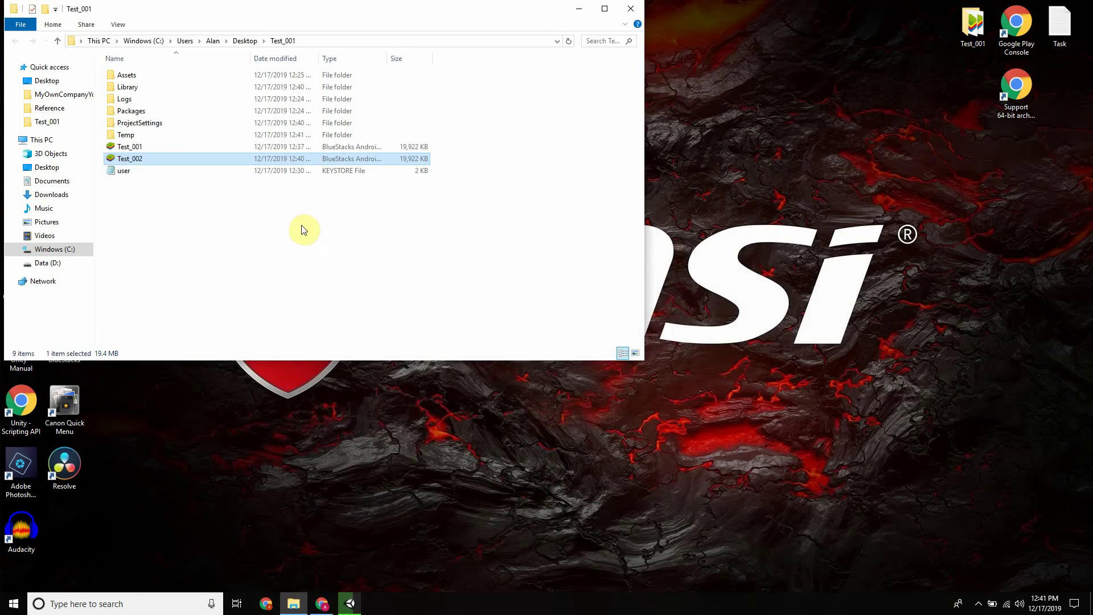
pyautogui.doubleClick(970, 31)
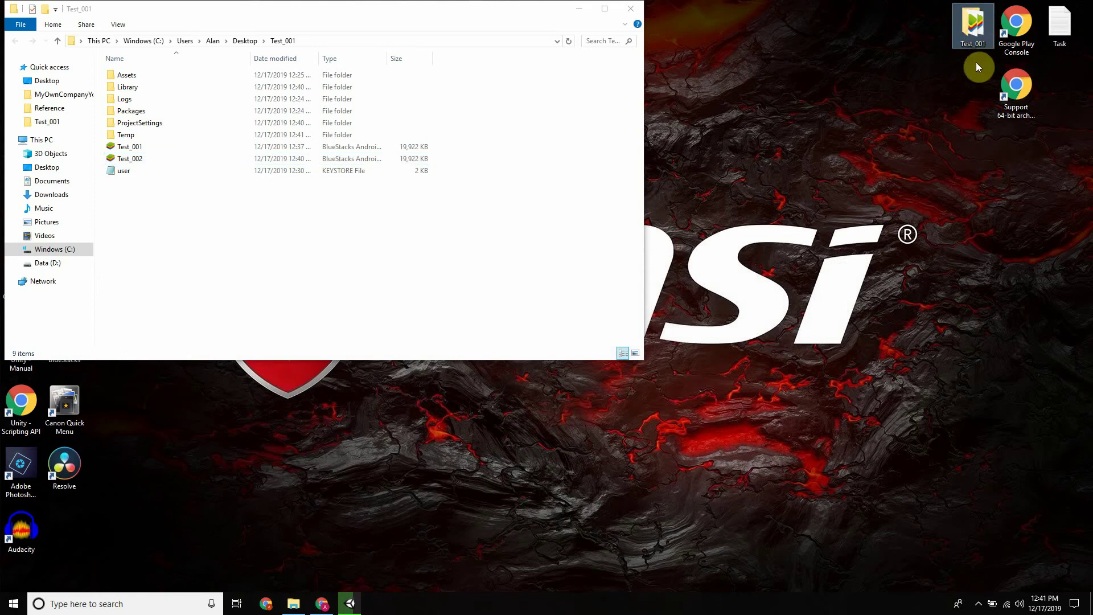
pyautogui.rightClick(971, 26)
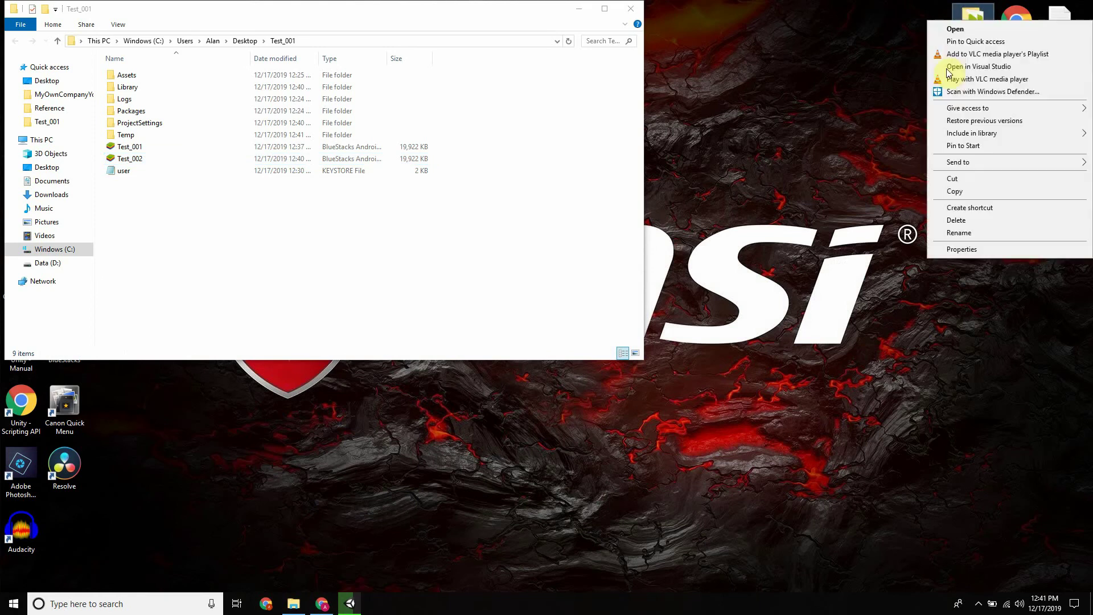
pyautogui.click(953, 193)
pyautogui.rightClick(918, 108)
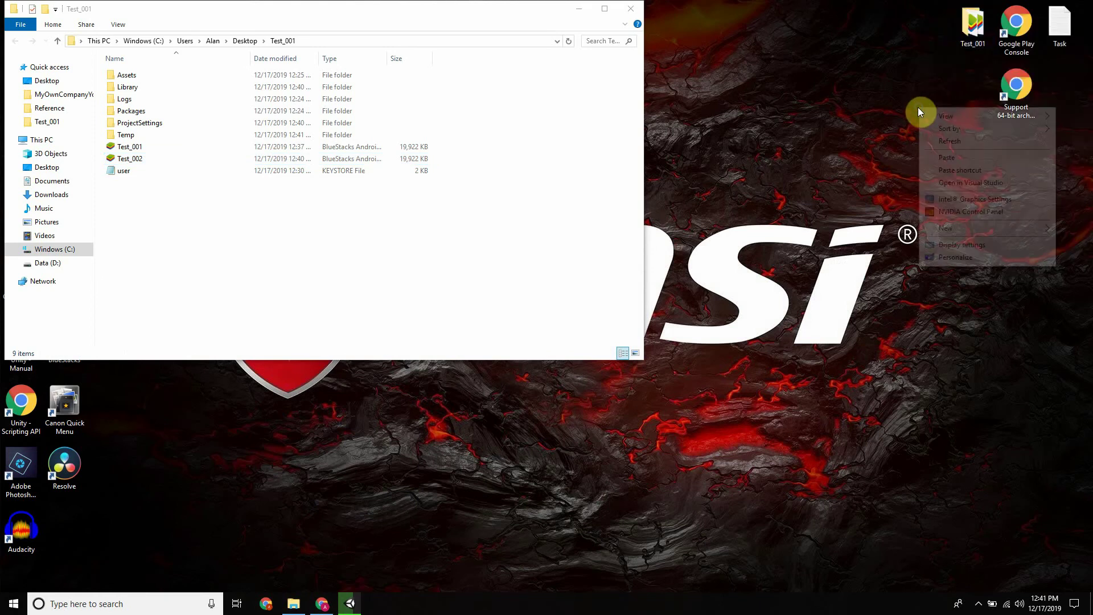
pyautogui.click(975, 157)
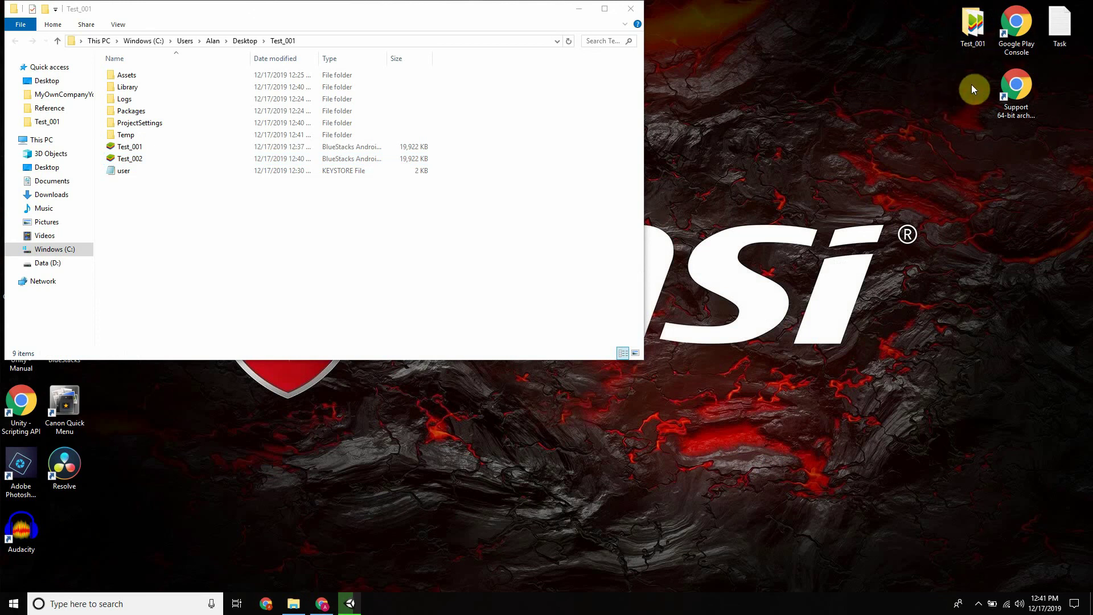
# Inspect the Test_001 folder's APKs and user keystore, then return to Unity's running build
pyautogui.click(322, 604)
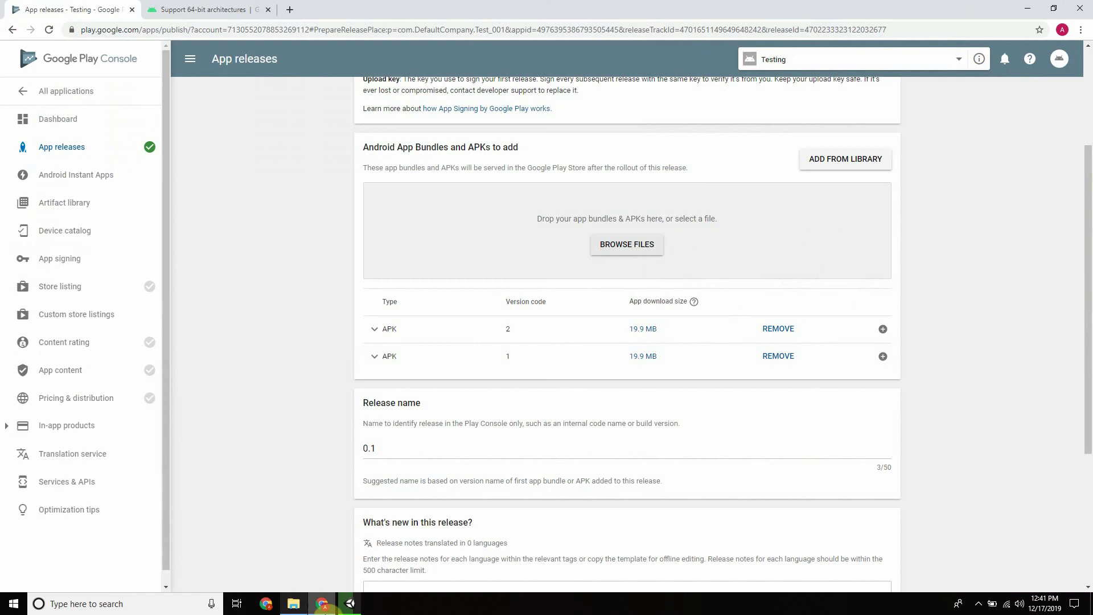
pyautogui.click(293, 604)
pyautogui.click(122, 172)
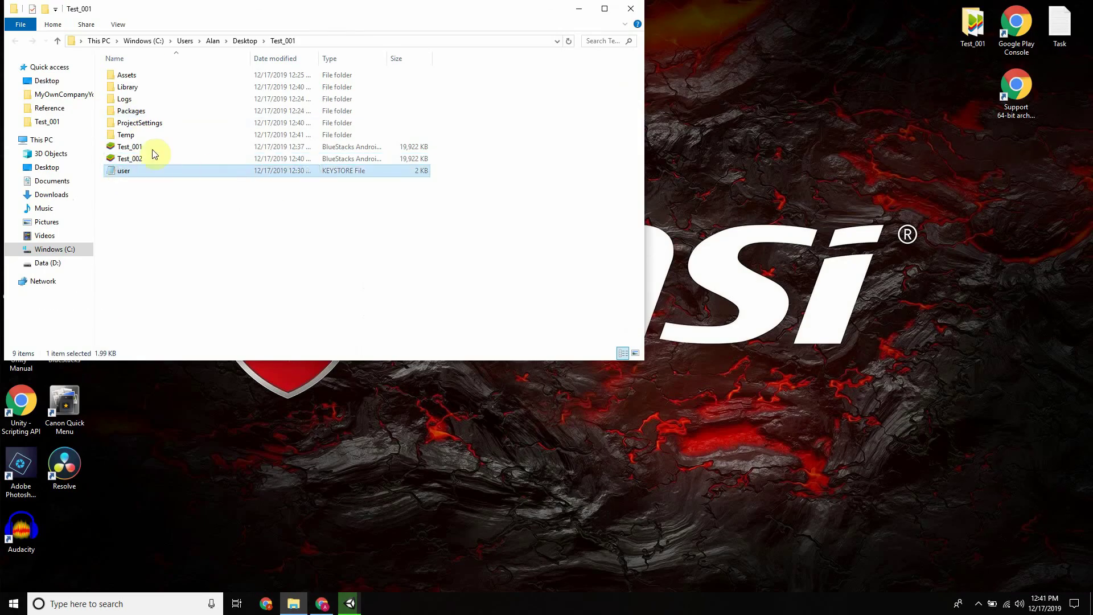
pyautogui.click(970, 56)
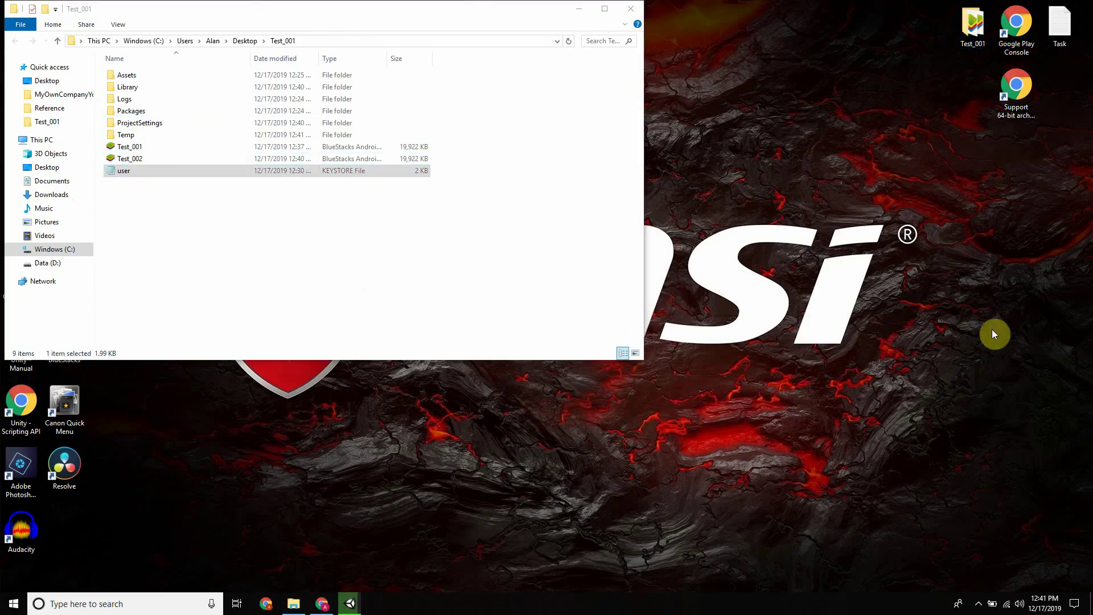
pyautogui.click(164, 239)
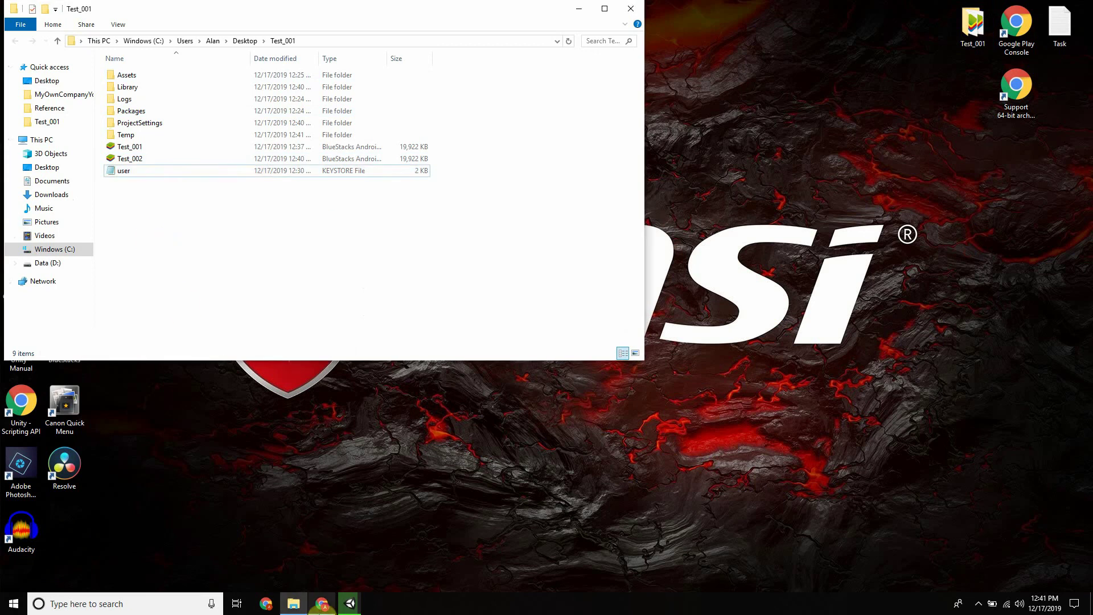
pyautogui.click(350, 605)
pyautogui.moveTo(325, 609)
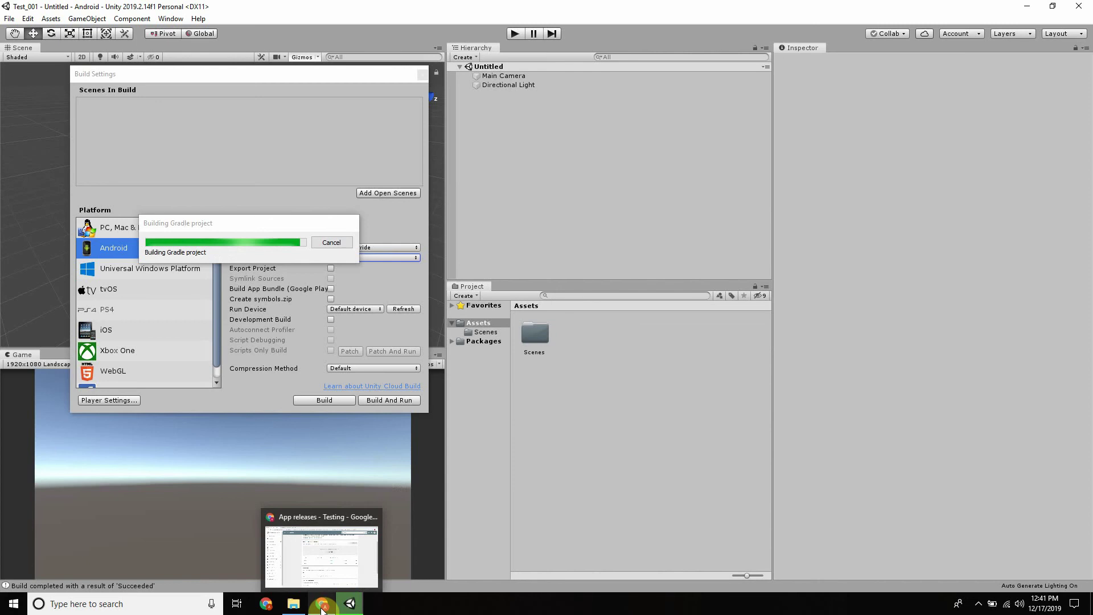
# Refresh the Test_001 folder to reveal the new 19,922 KB Test_003 APK, then return to Unity
pyautogui.click(294, 607)
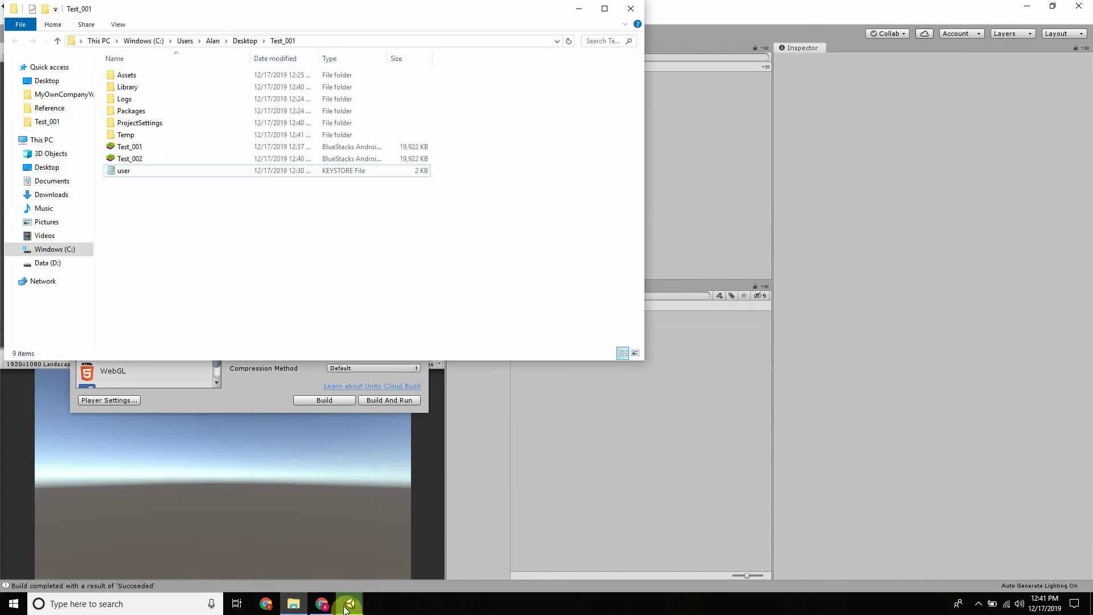
pyautogui.moveTo(349, 608)
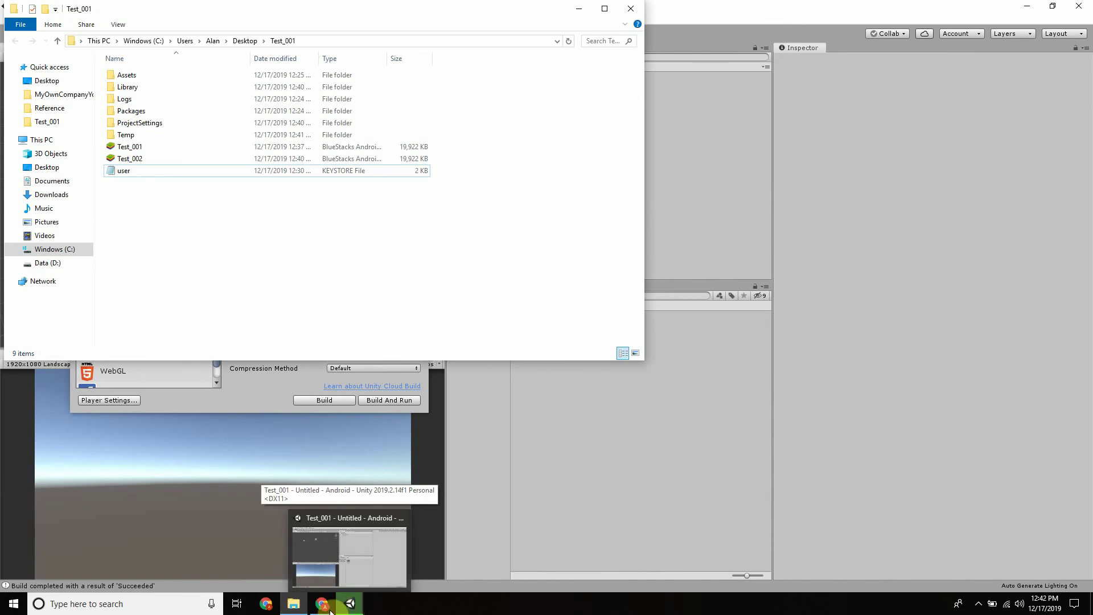
pyautogui.click(322, 607)
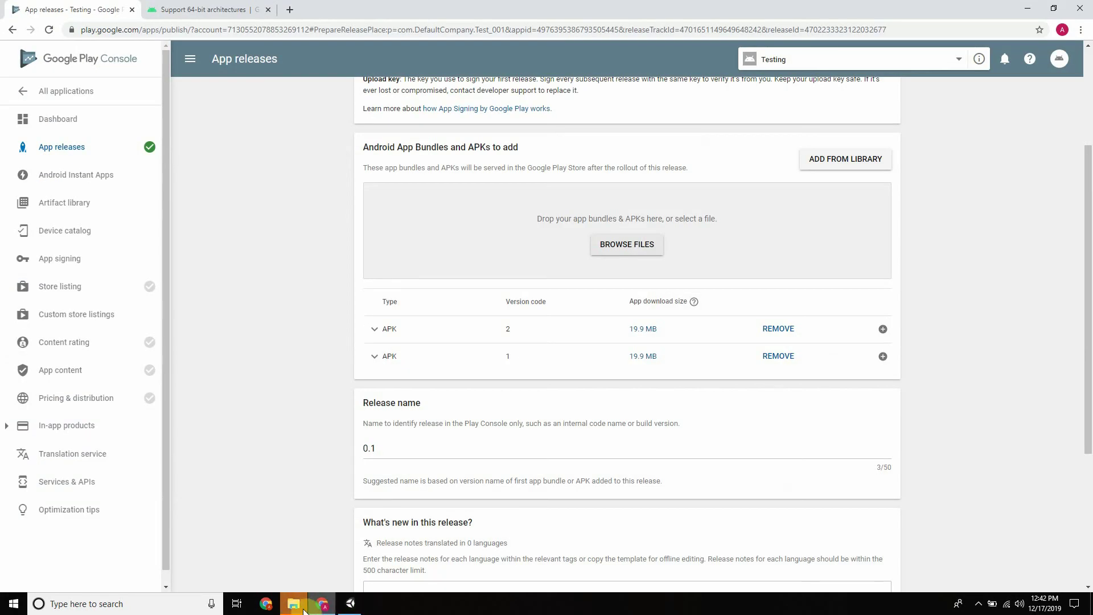
pyautogui.click(294, 605)
pyautogui.click(351, 604)
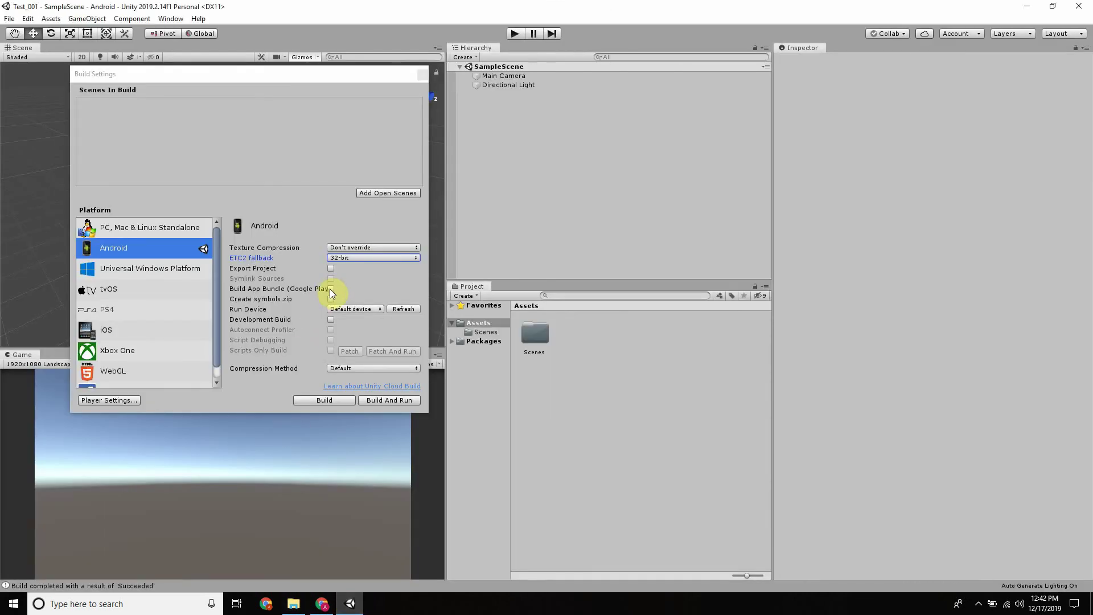
pyautogui.click(296, 610)
pyautogui.click(349, 609)
pyautogui.click(294, 605)
pyautogui.rightClick(259, 249)
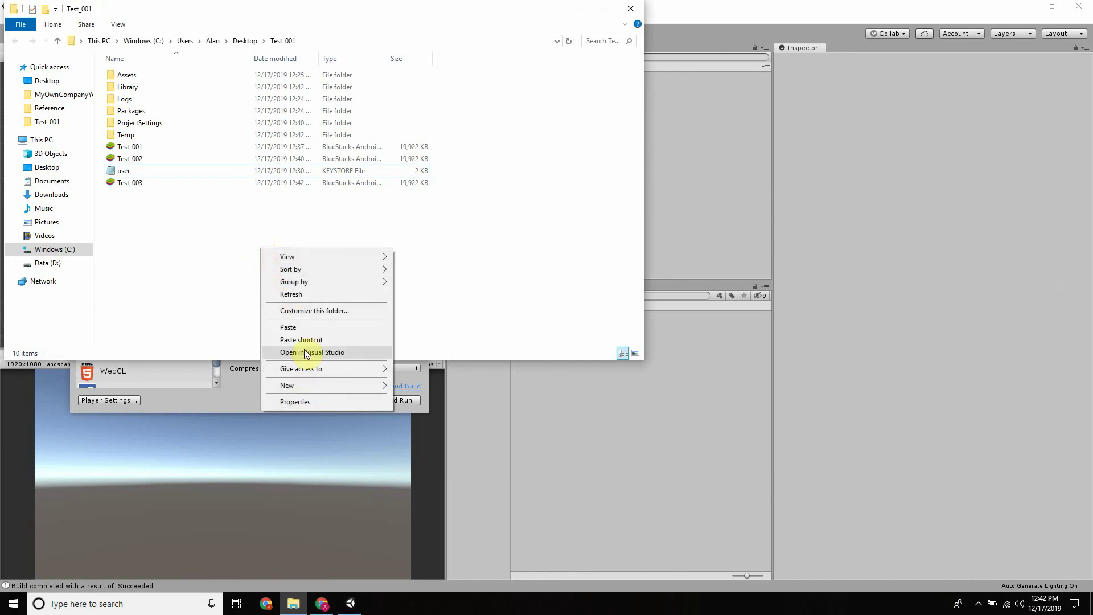
pyautogui.click(313, 294)
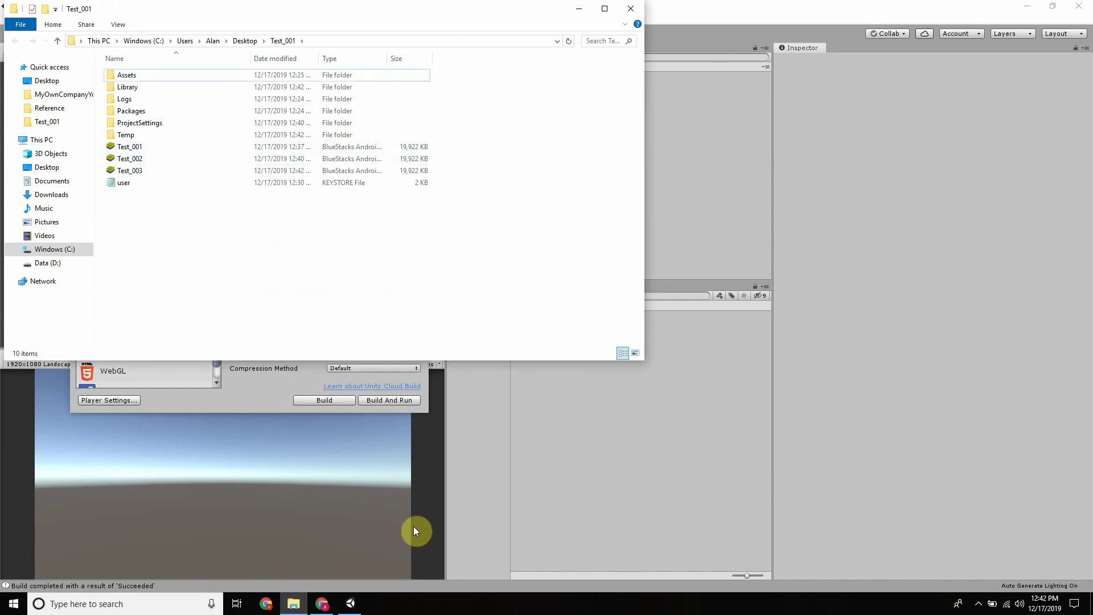
pyautogui.click(341, 606)
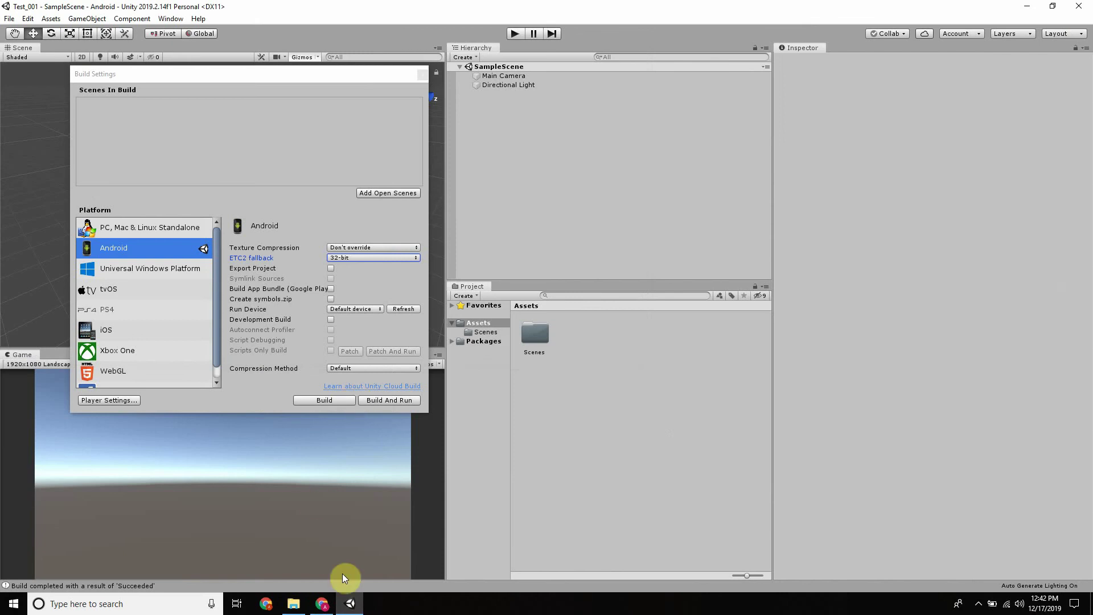
# Start adding a file to the release, then check Unity's Android Bundle Version Code
pyautogui.click(322, 604)
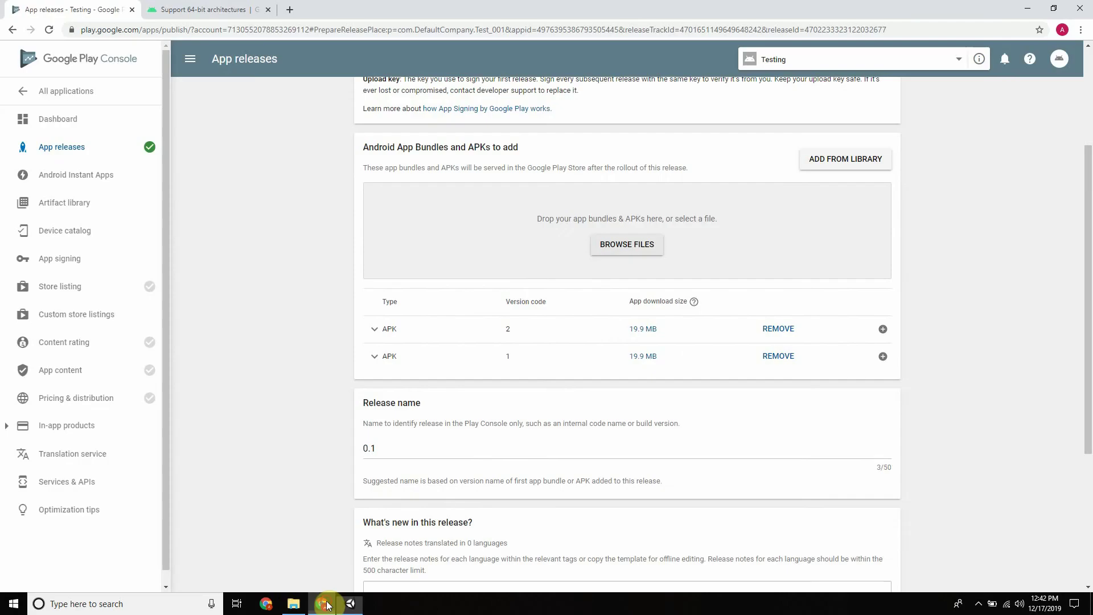
pyautogui.click(616, 246)
pyautogui.click(150, 175)
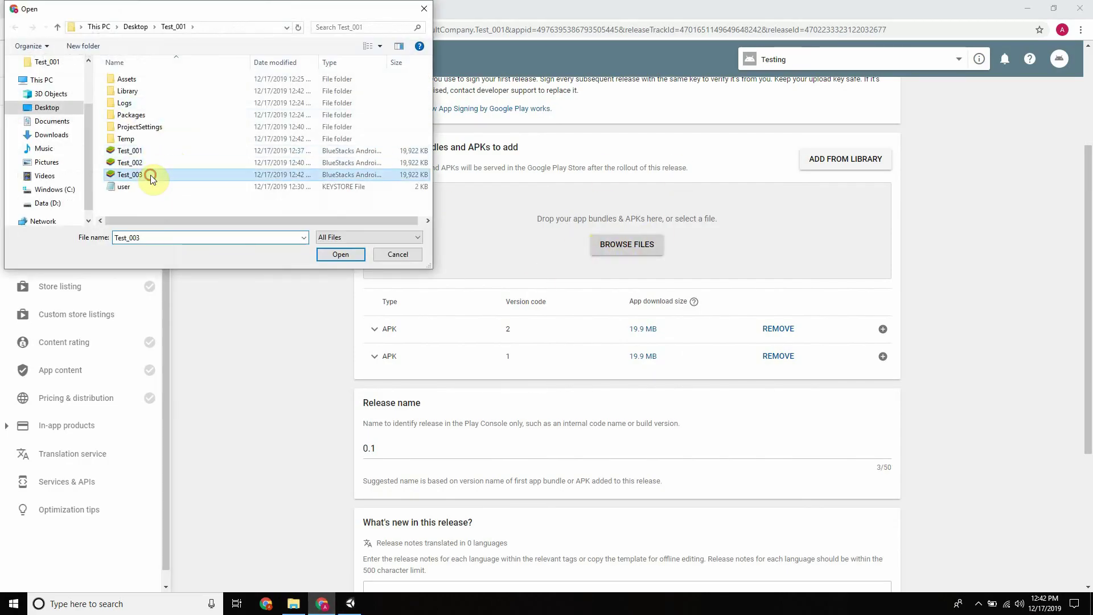
pyautogui.click(350, 604)
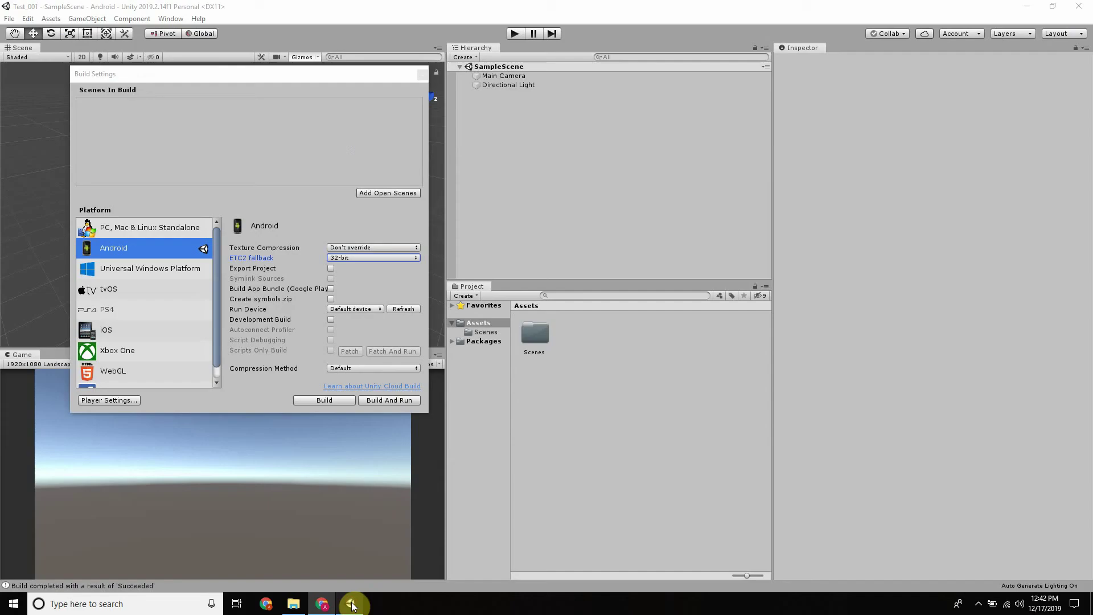
pyautogui.click(105, 399)
pyautogui.scroll(-15, 478, 261)
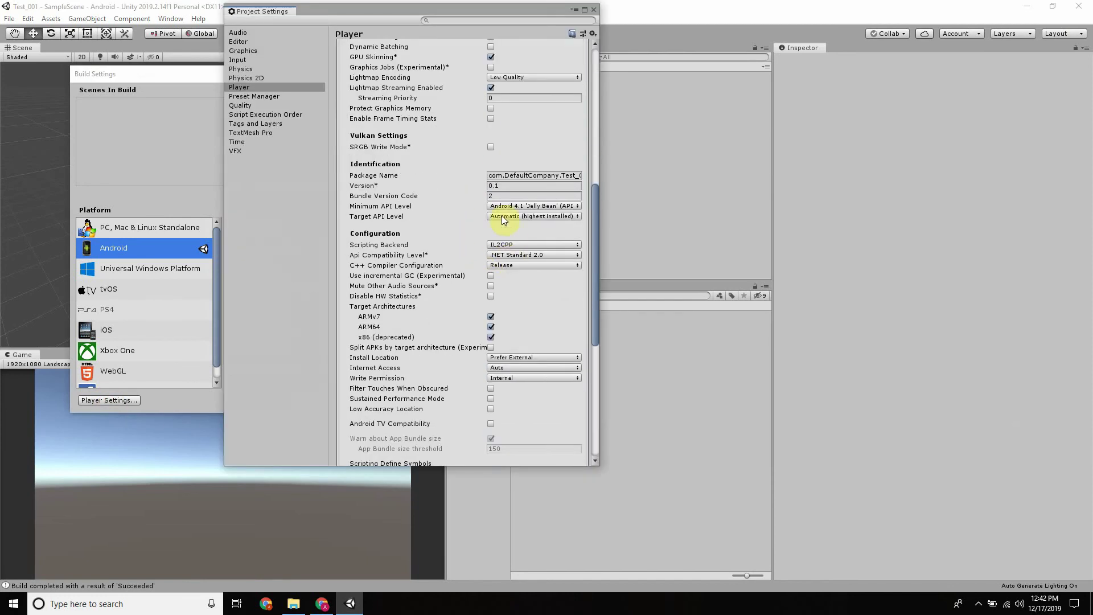
pyautogui.click(493, 196)
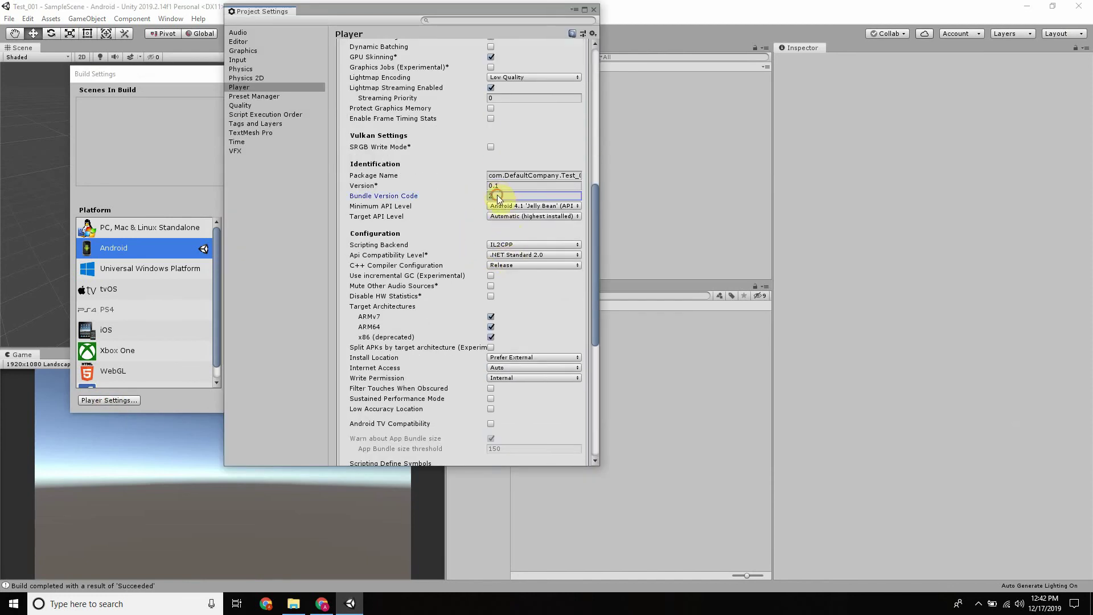
# Upload Test_003.apk to the alpha release and save the draft; it fails because version code 2 is in use
pyautogui.click(305, 609)
pyautogui.click(322, 605)
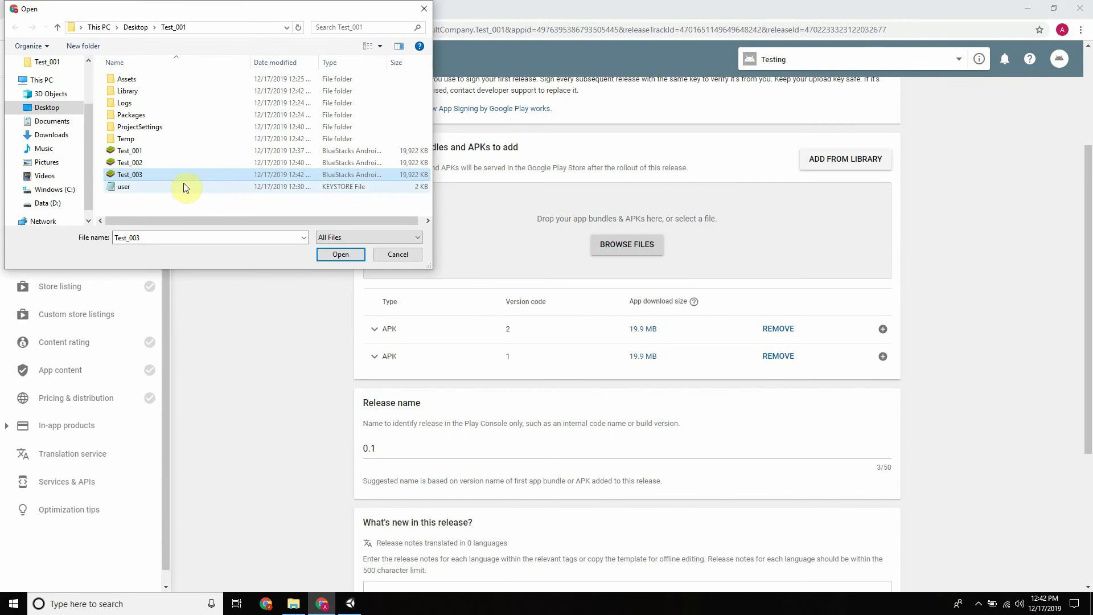
pyautogui.doubleClick(153, 174)
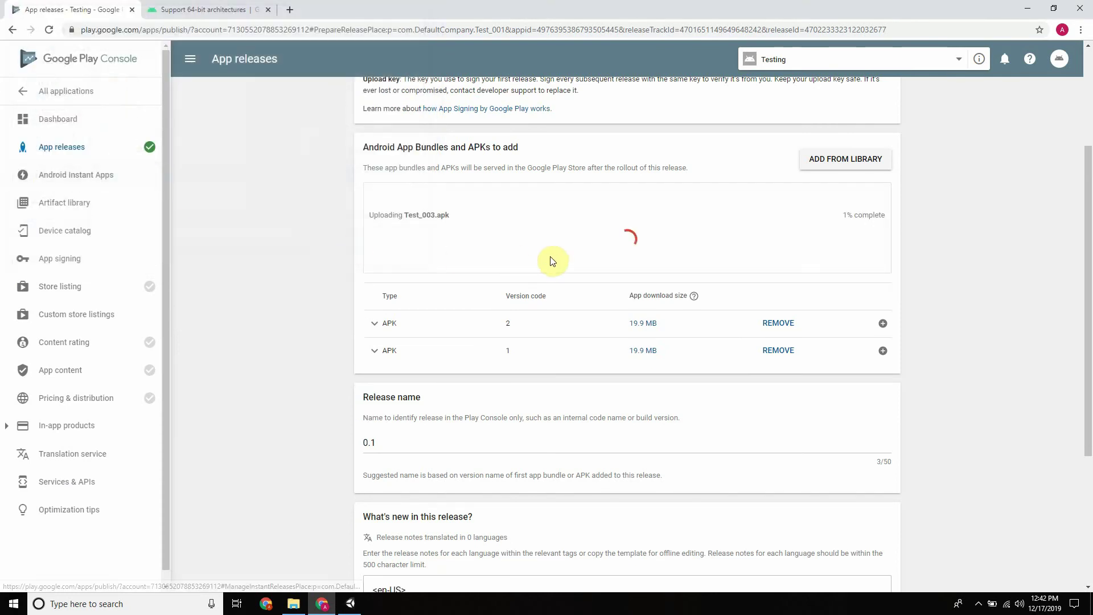
pyautogui.scroll(5, 567, 227)
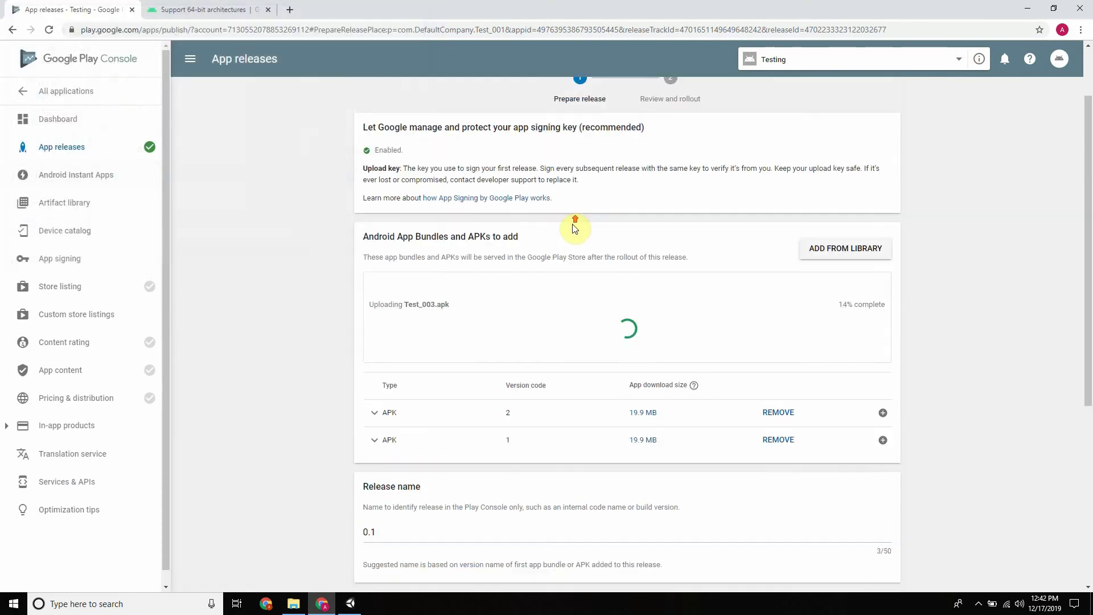
pyautogui.scroll(-4, 620, 224)
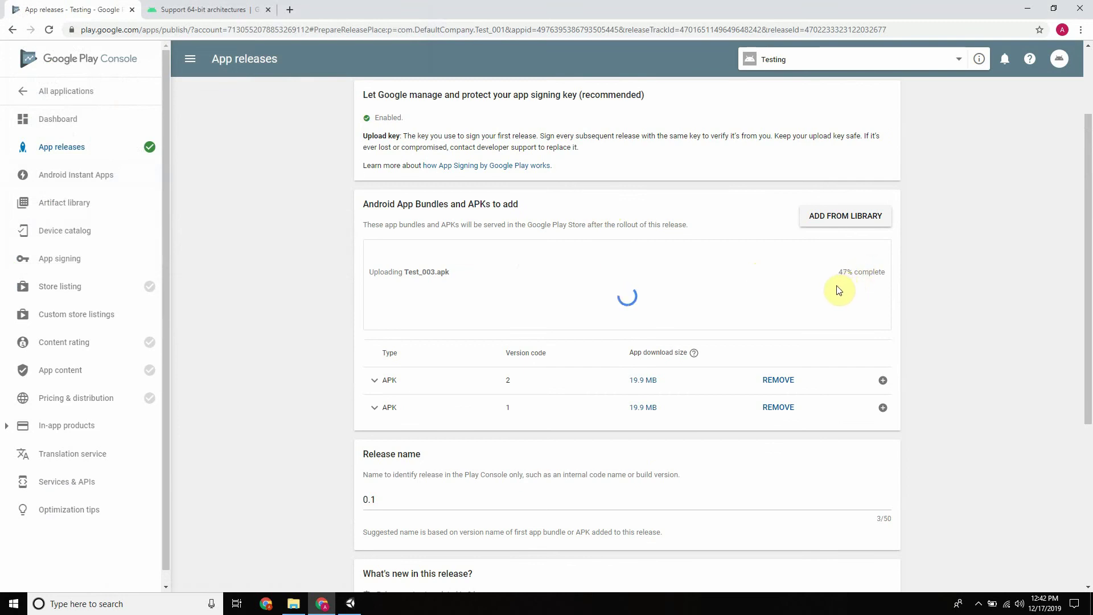
pyautogui.scroll(-5, 836, 294)
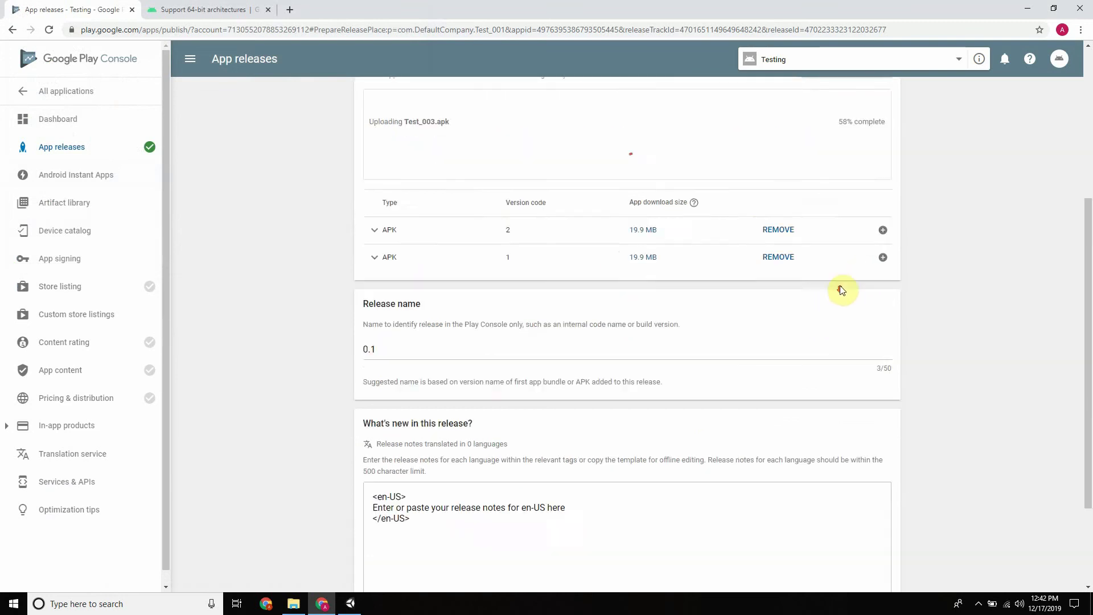
pyautogui.click(832, 512)
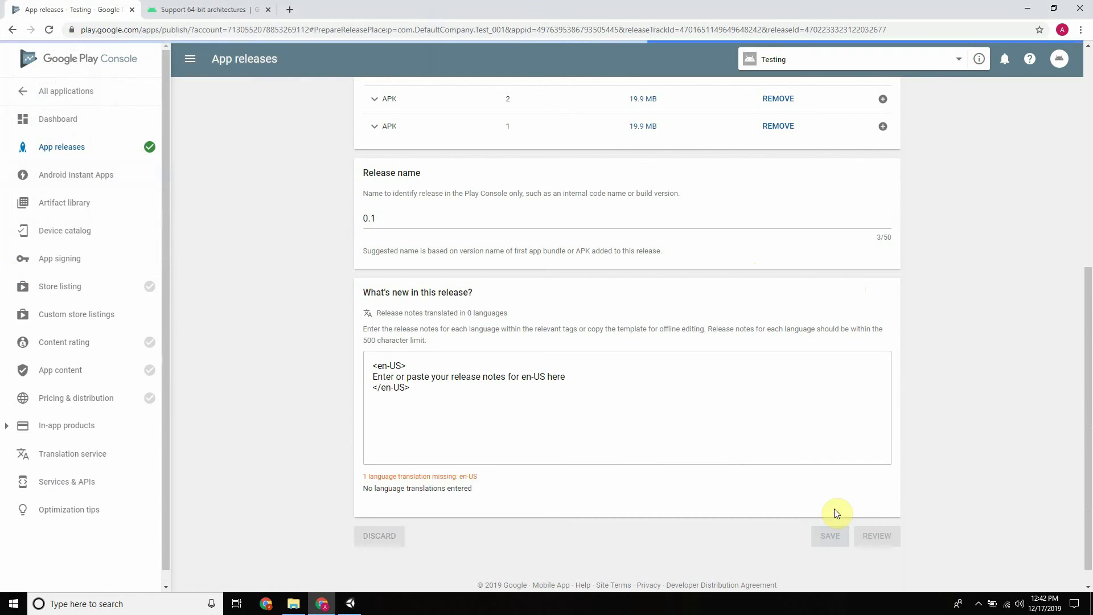
pyautogui.scroll(4, 770, 362)
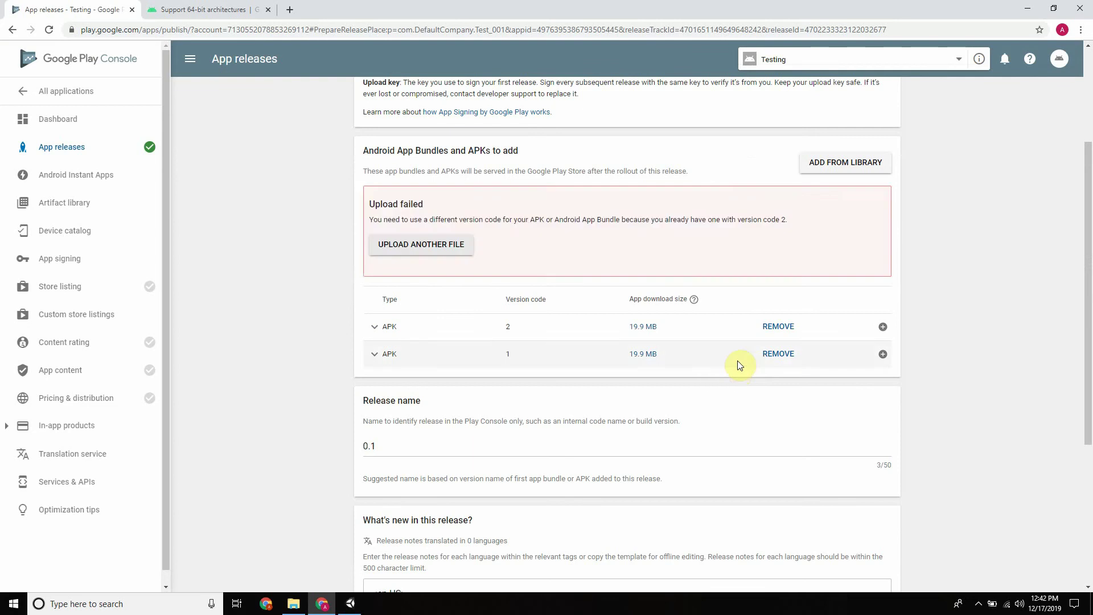
# Review the release and expand the version 2 APK to read its native platforms and 13022 supported devices
pyautogui.scroll(-4, 752, 353)
pyautogui.click(871, 539)
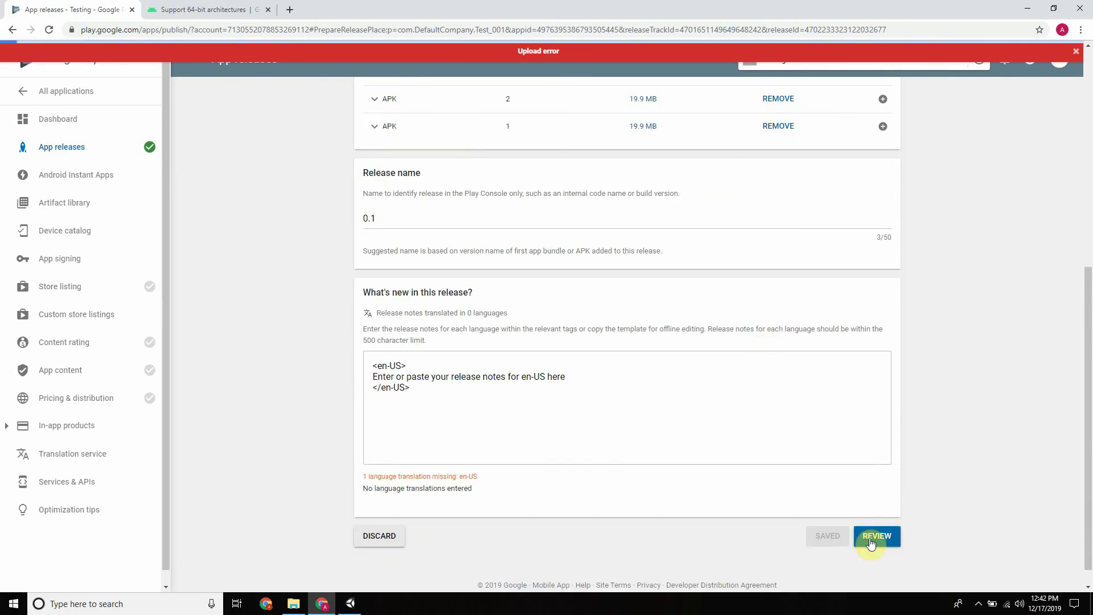
pyautogui.scroll(-4, 436, 324)
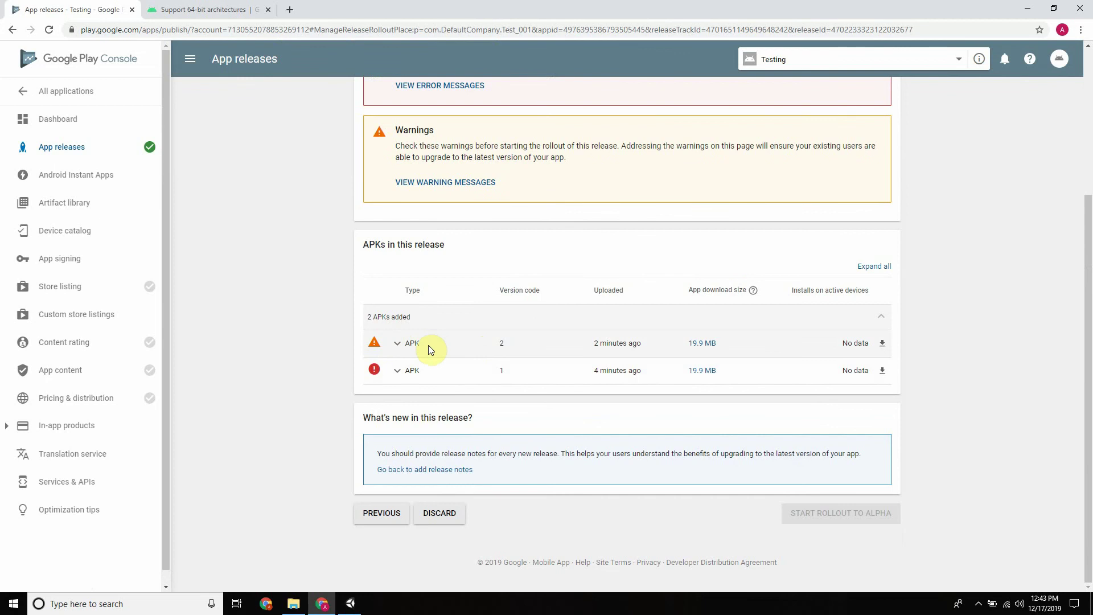
pyautogui.click(398, 344)
pyautogui.scroll(-1, 524, 377)
pyautogui.scroll(-1, 524, 377)
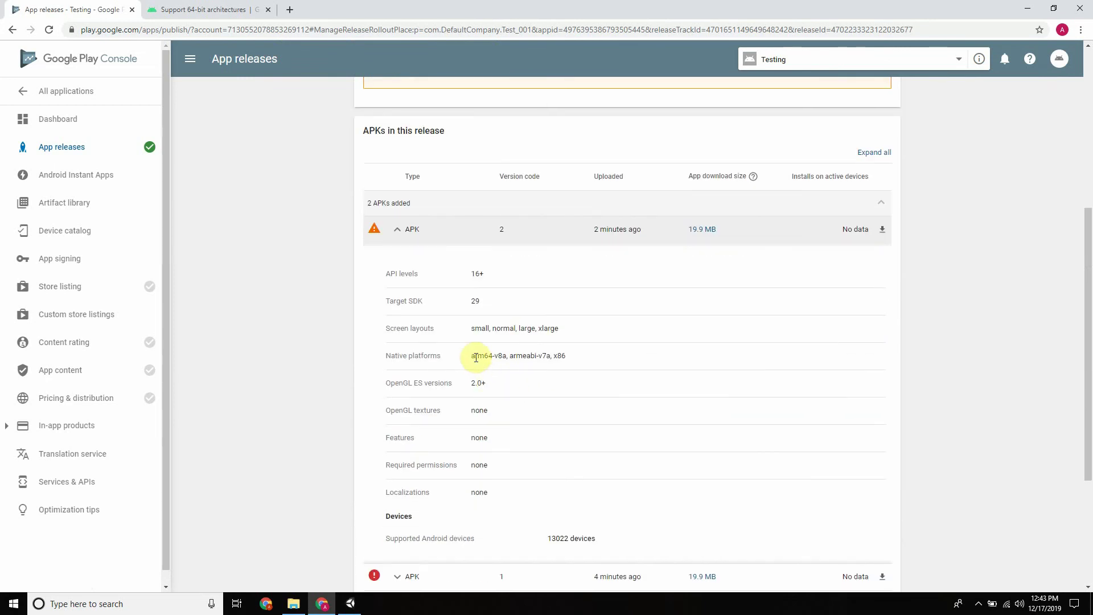
pyautogui.moveTo(472, 357); pyautogui.dragTo(498, 357)
pyautogui.click(336, 332)
pyautogui.scroll(6, 303, 287)
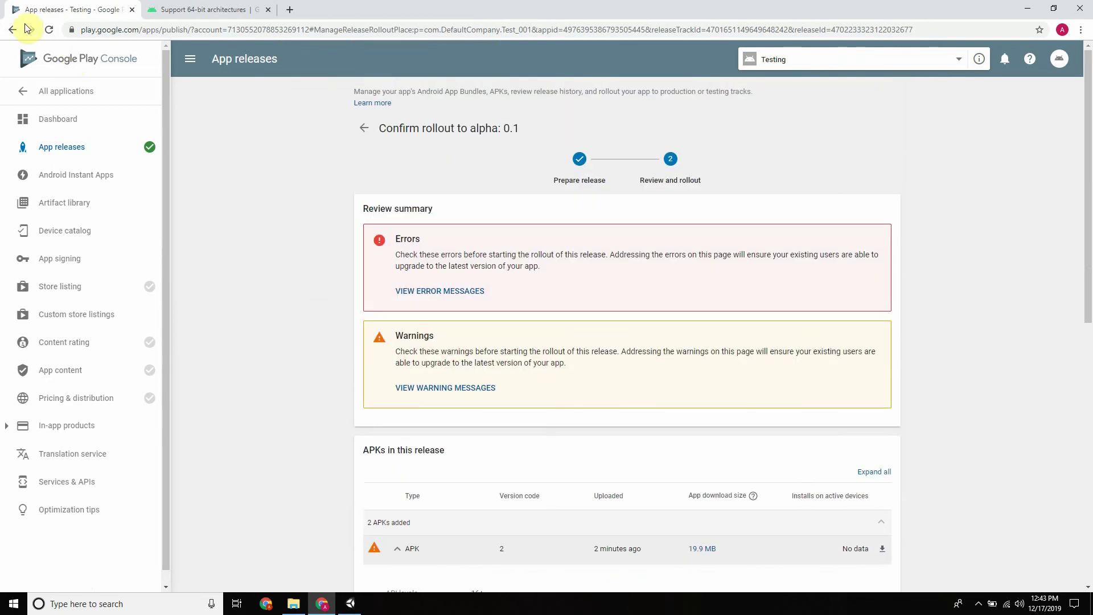
# Go back to the alpha release draft and highlight 'app bundles' in its description
pyautogui.click(11, 30)
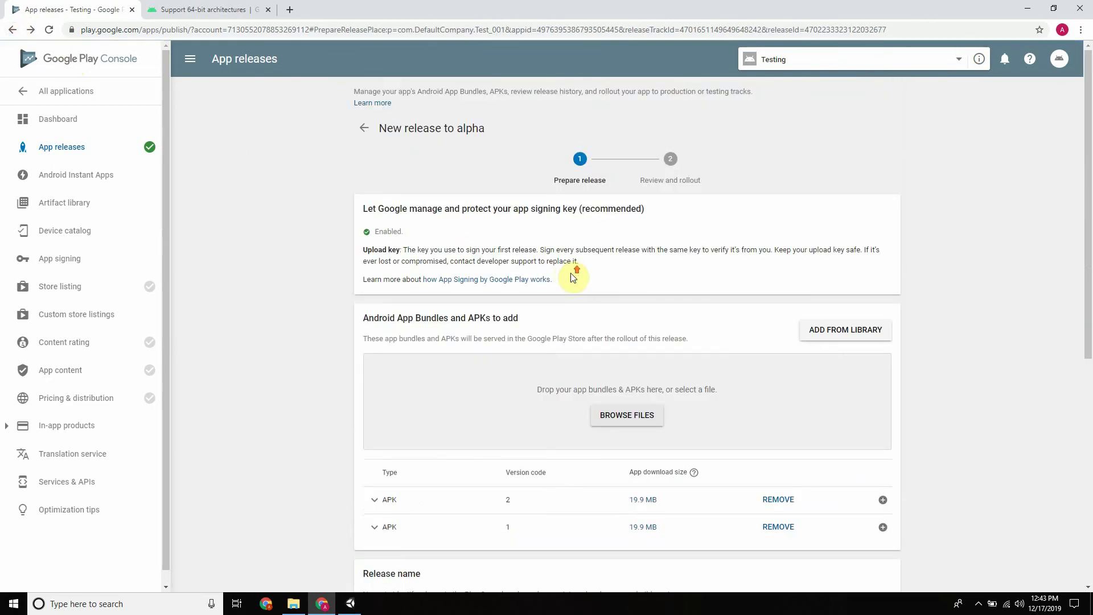
pyautogui.scroll(-2, 569, 285)
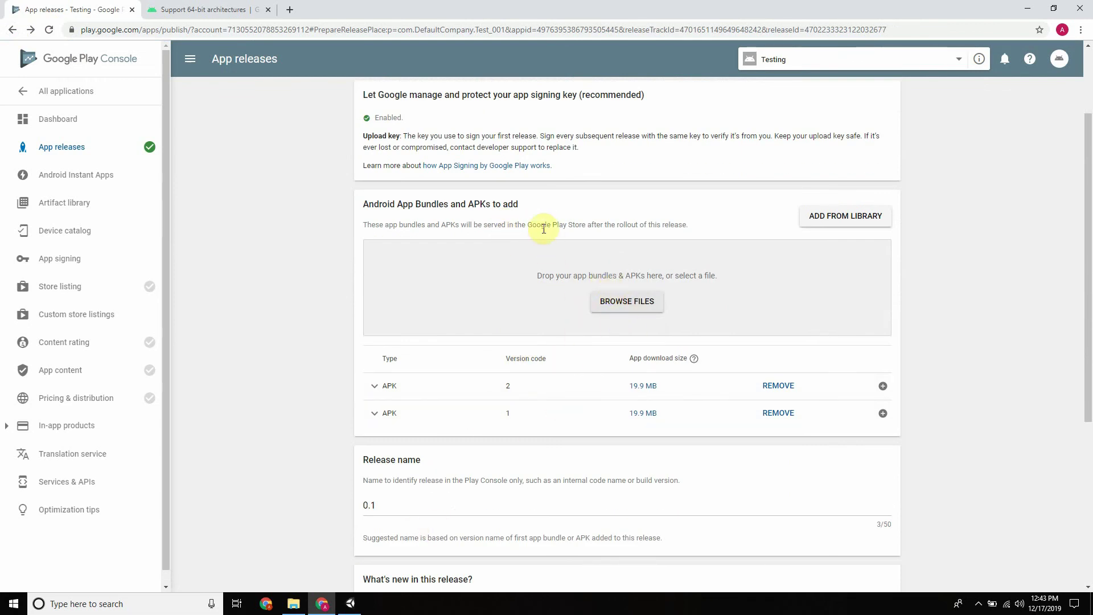
pyautogui.scroll(1, 556, 234)
pyautogui.scroll(1, 558, 237)
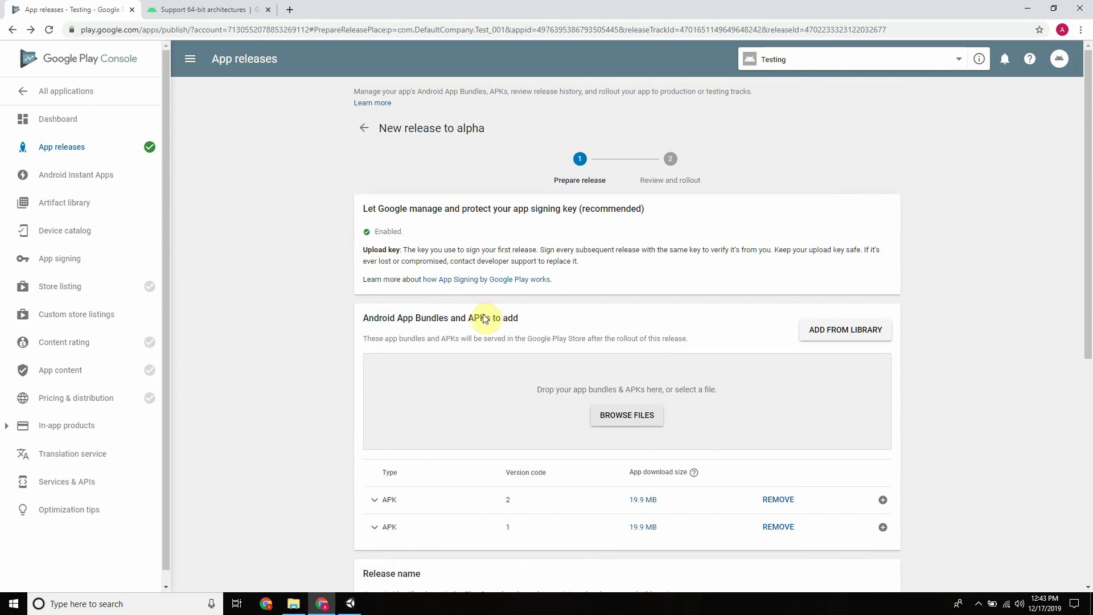
pyautogui.click(385, 339)
pyautogui.moveTo(385, 339); pyautogui.dragTo(424, 342)
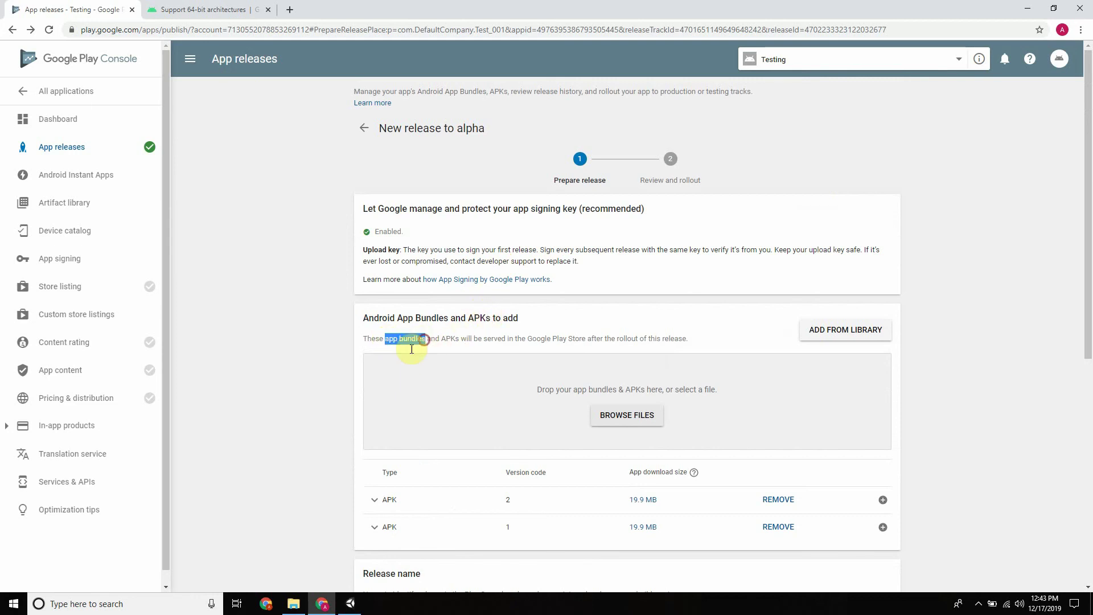
pyautogui.click(343, 611)
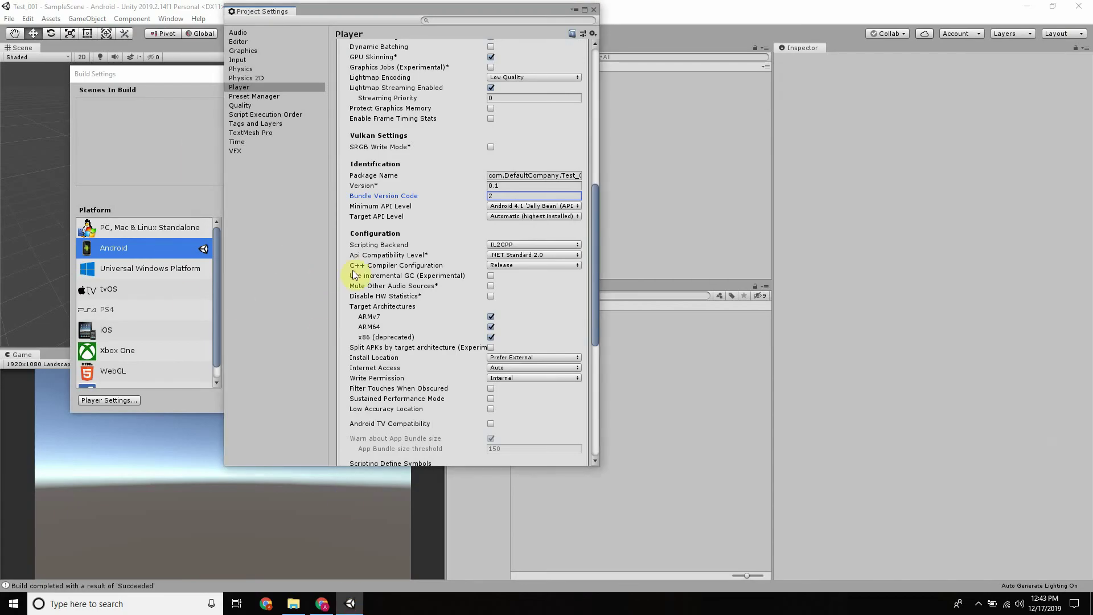
# Enable Build App Bundle (Google Play) for Android, close Project Settings and start the build
pyautogui.scroll(-4, 466, 230)
pyautogui.scroll(5, 460, 231)
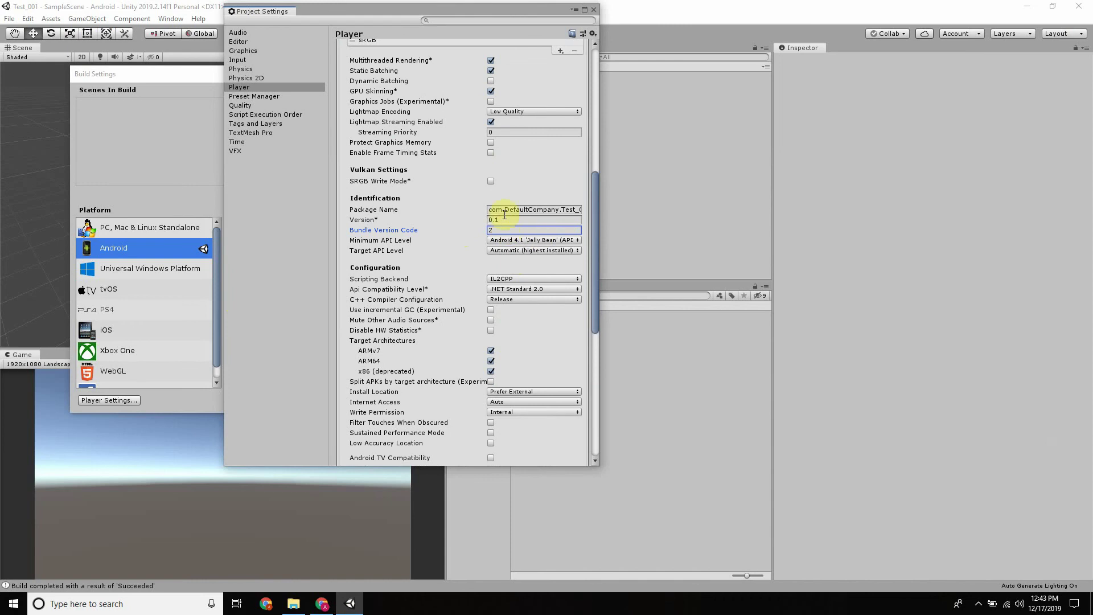
pyautogui.moveTo(471, 14); pyautogui.dragTo(672, 10)
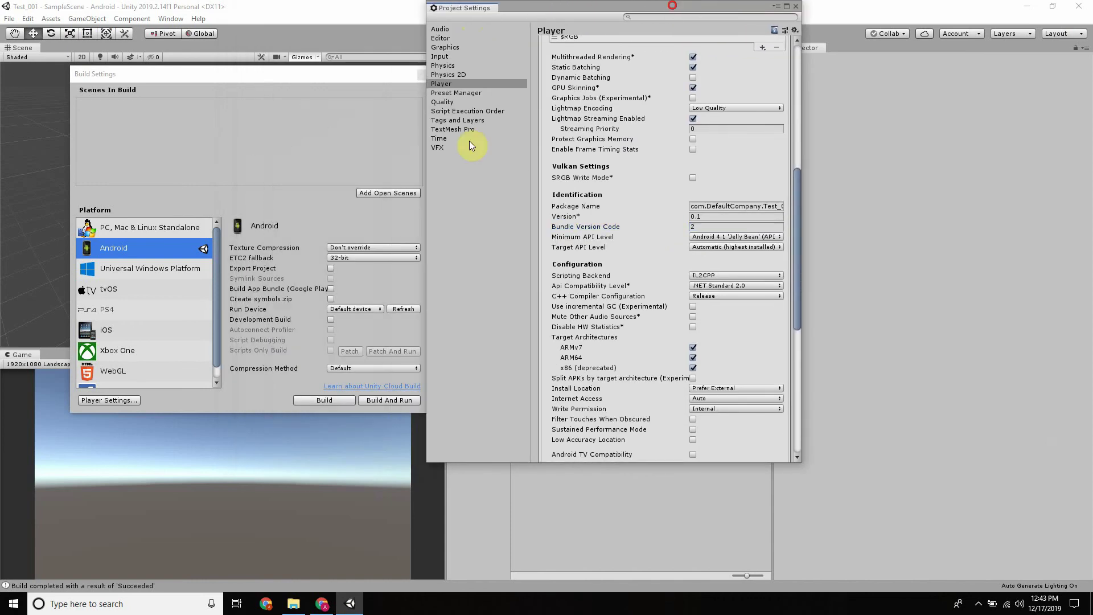
pyautogui.click(331, 289)
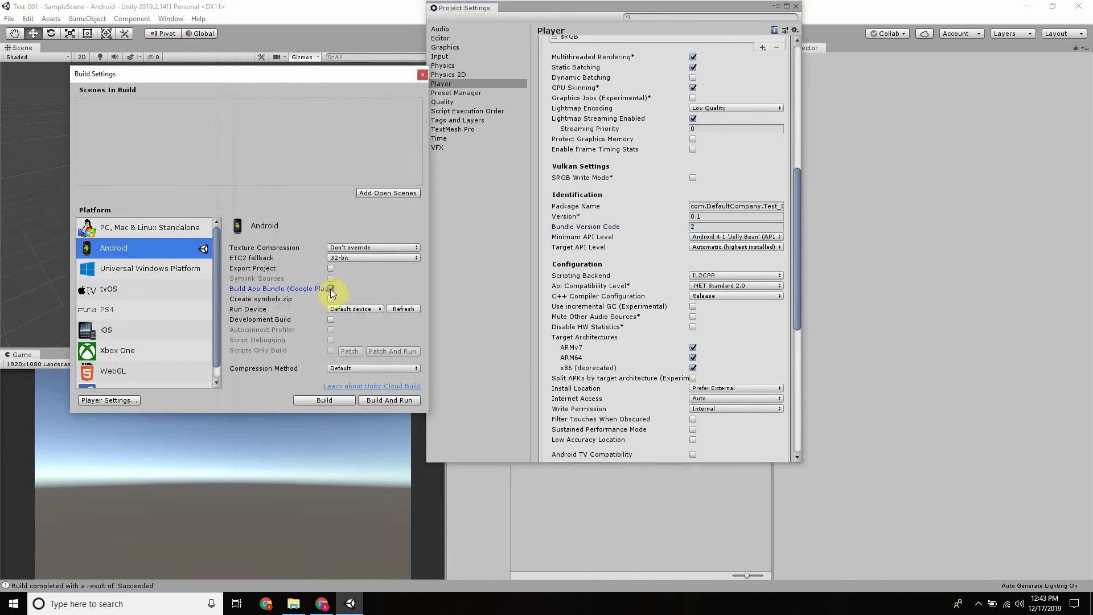
pyautogui.click(695, 227)
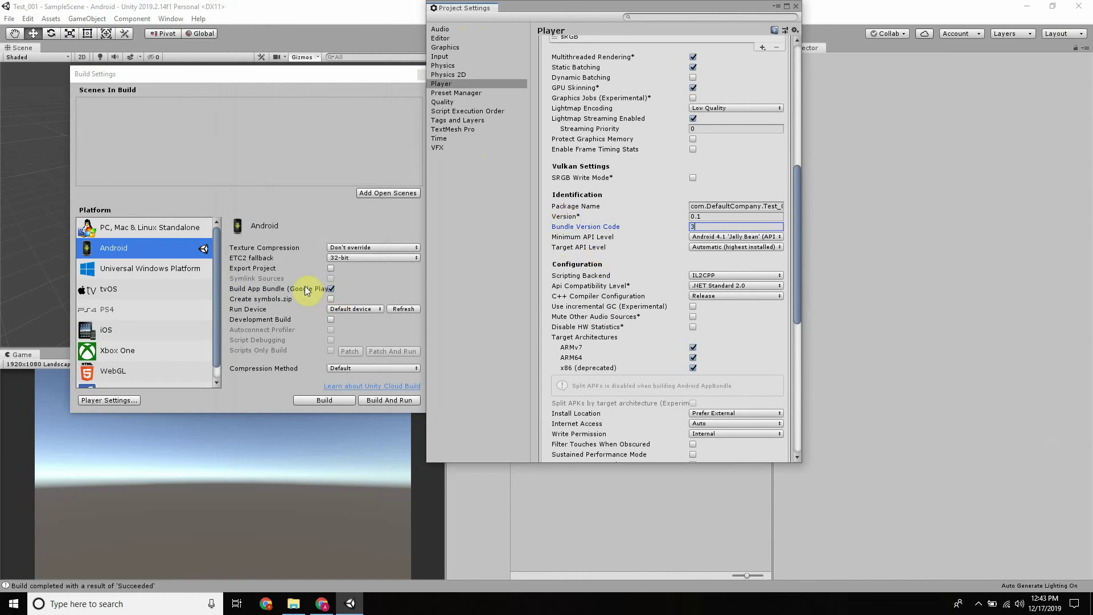
pyautogui.click(796, 8)
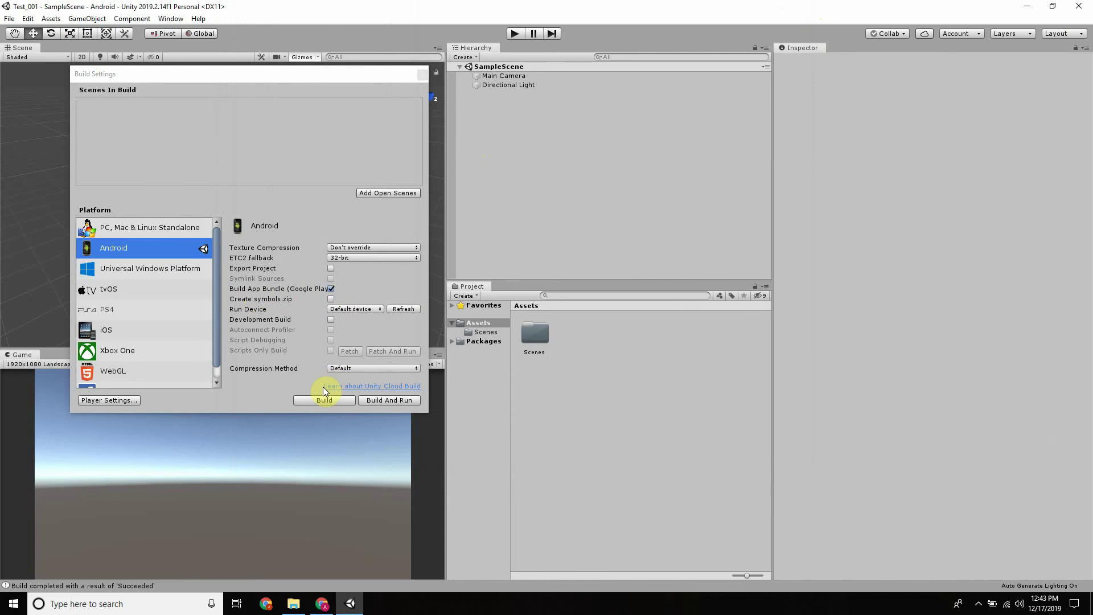
pyautogui.click(315, 399)
pyautogui.click(321, 603)
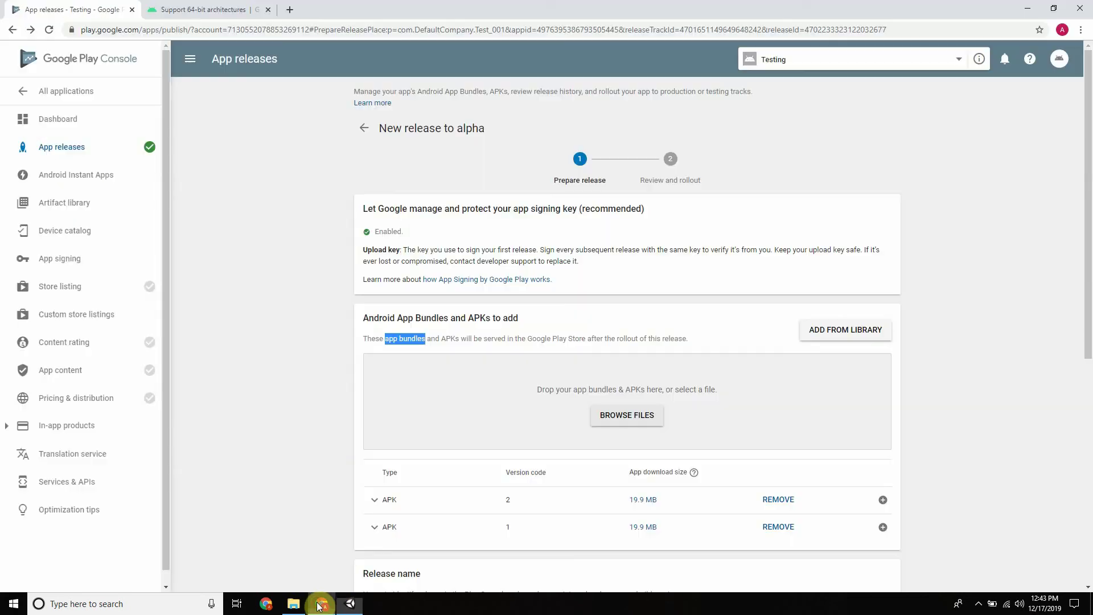
# Open the Confirm rollout to alpha summary listing its errors, warnings and the two APKs
pyautogui.scroll(-7, 743, 401)
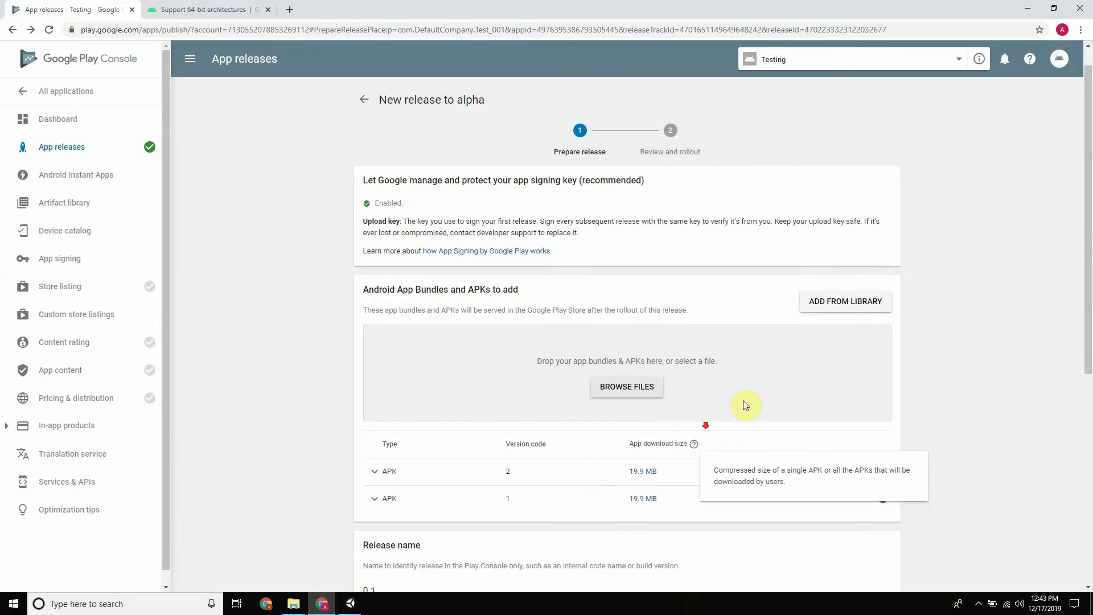
pyautogui.click(877, 514)
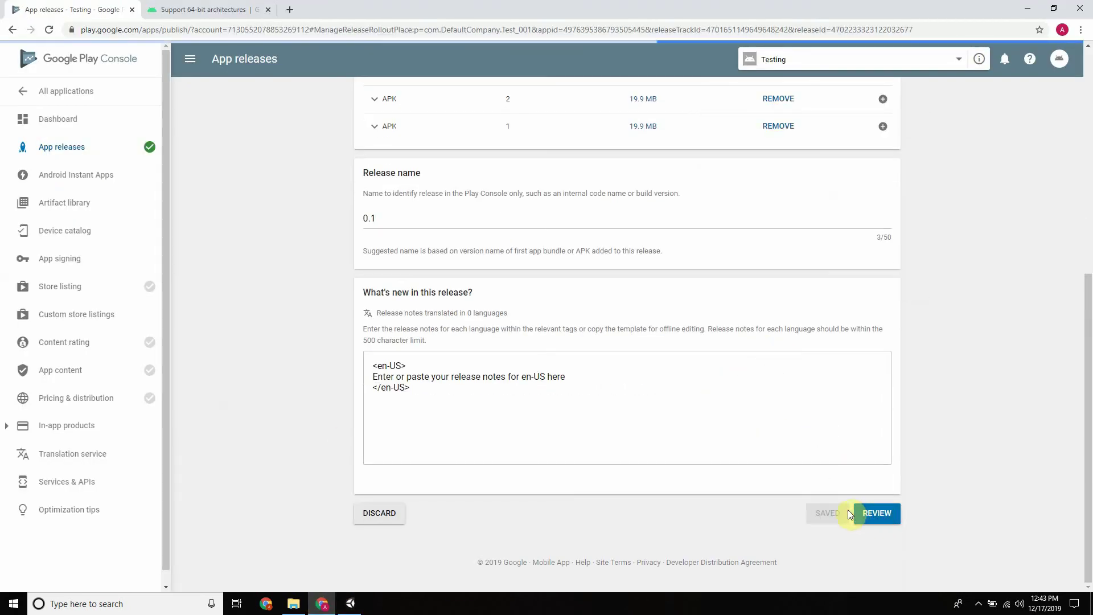
pyautogui.scroll(-4, 520, 292)
pyautogui.scroll(4, 565, 293)
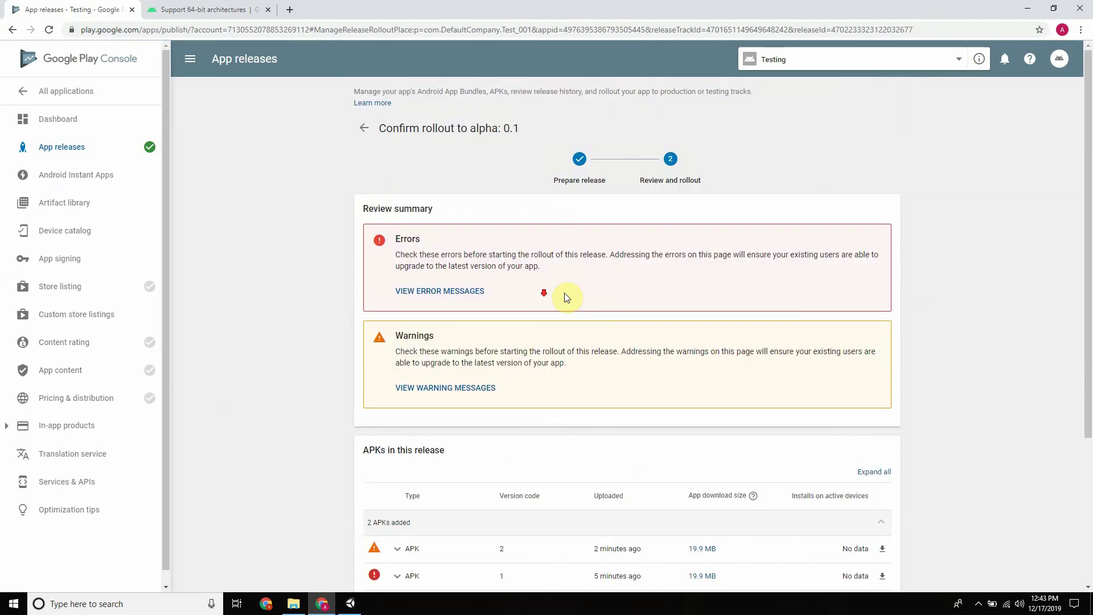
pyautogui.scroll(-4, 565, 292)
pyautogui.click(350, 604)
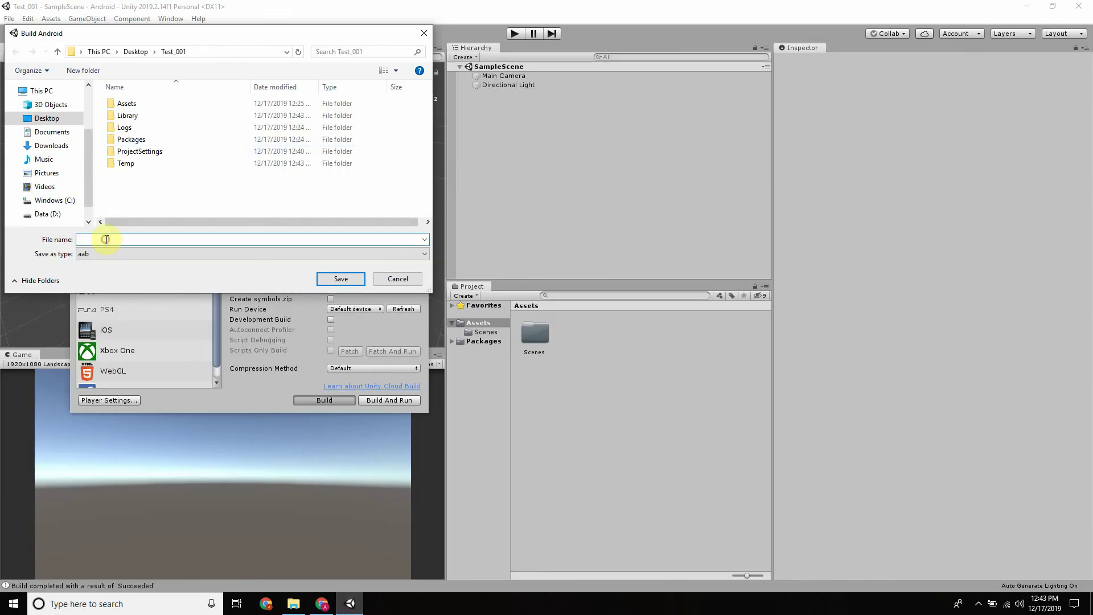
# Save the Android build as Test_001.aab in the Test_001 folder to begin building
pyautogui.write('Test')
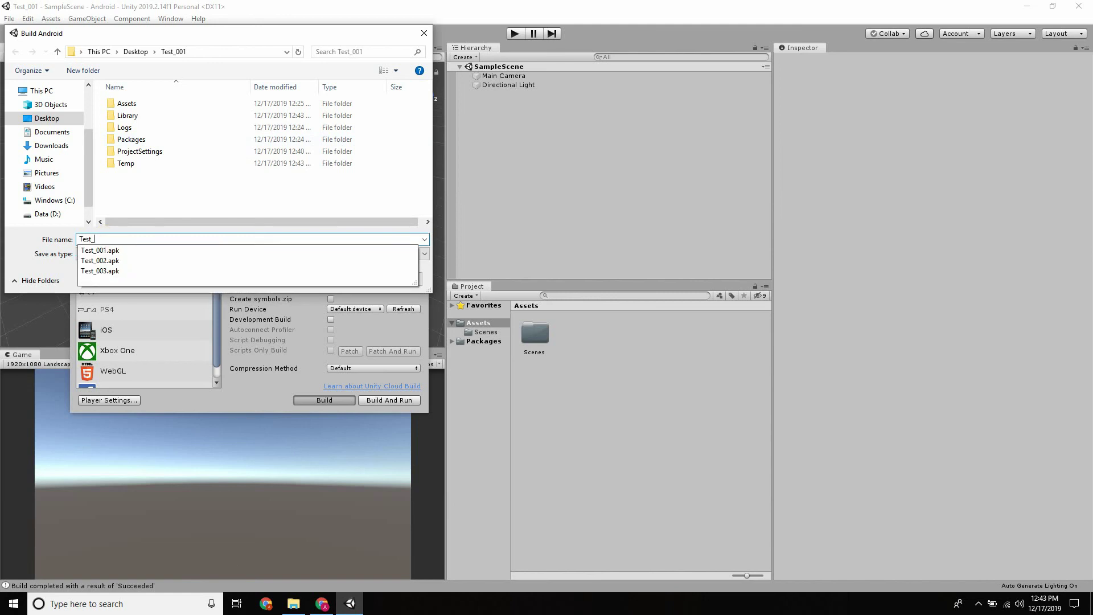
pyautogui.write('_001')
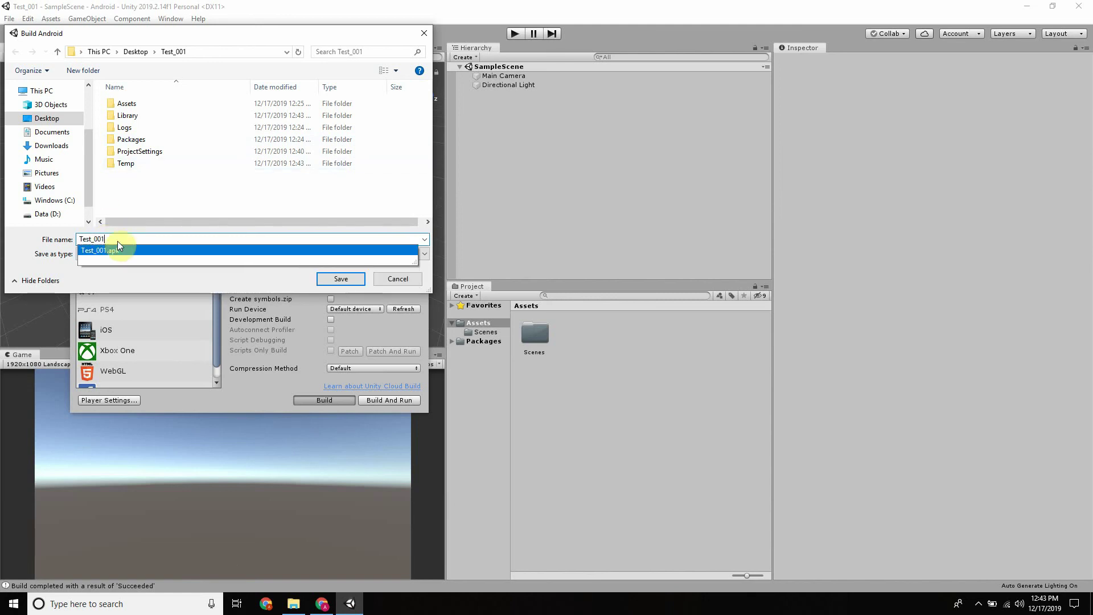
pyautogui.click(350, 279)
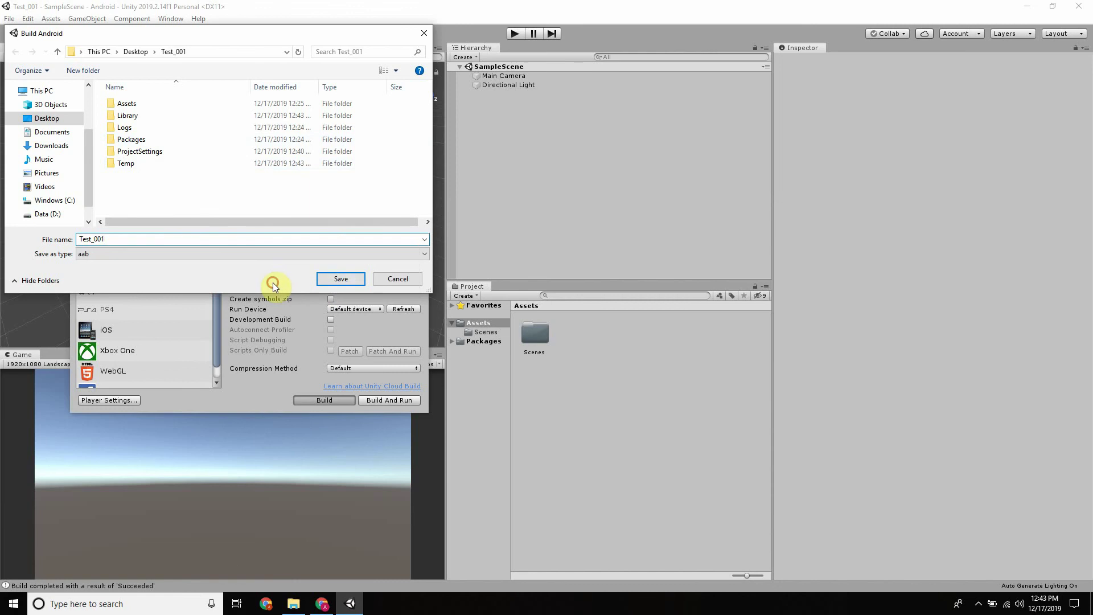
pyautogui.click(349, 280)
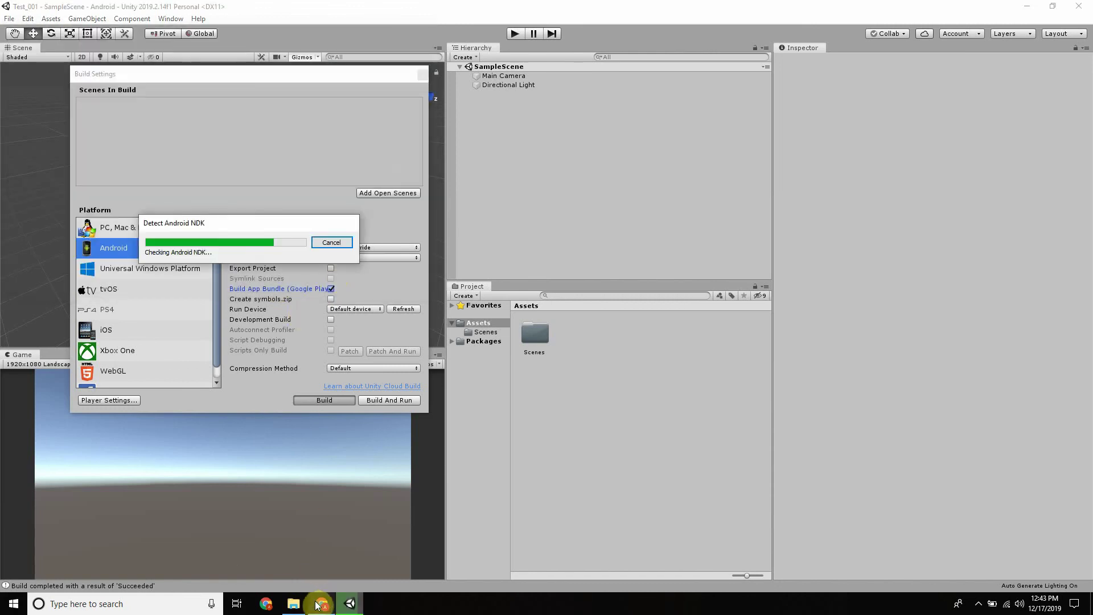
# Monitor the Unity Gradle build until the 19,984 KB Test_001.aab appears beside the three APKs
pyautogui.moveTo(318, 605)
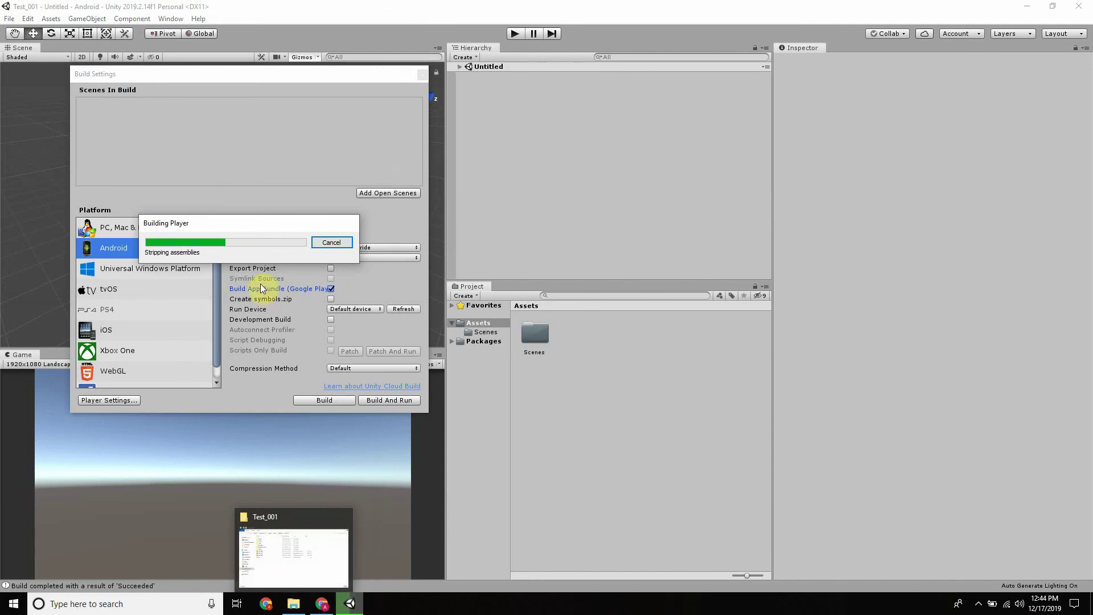
pyautogui.click(322, 604)
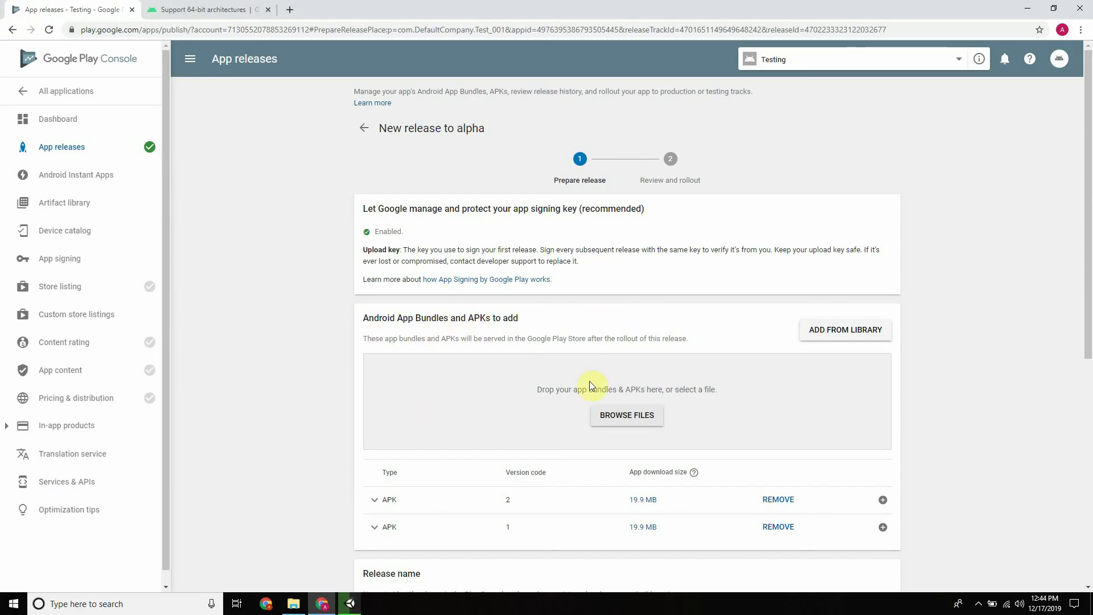
pyautogui.click(331, 606)
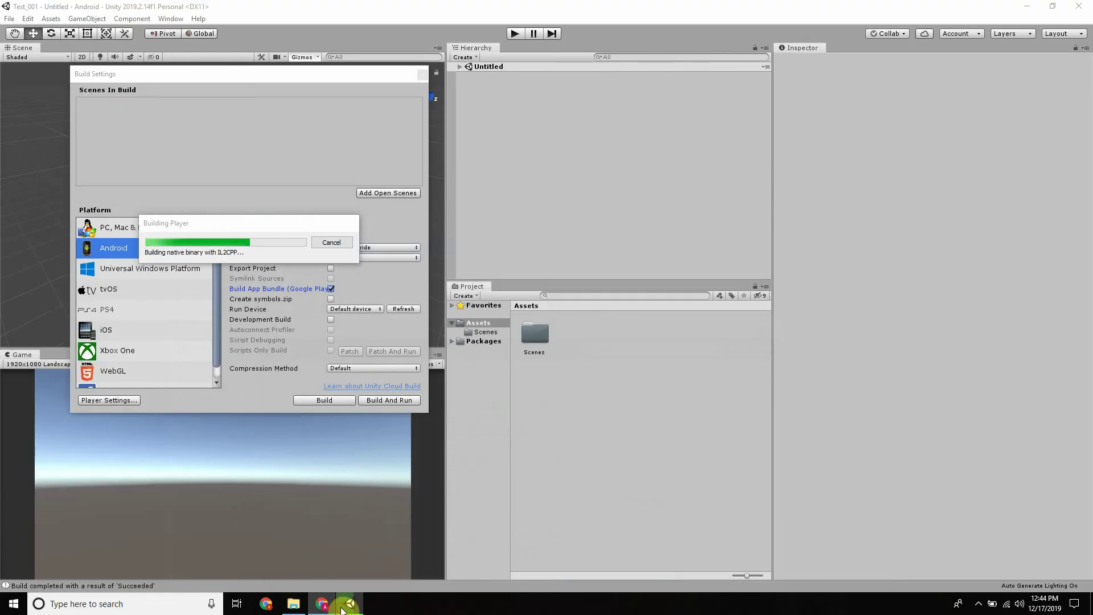
pyautogui.click(321, 609)
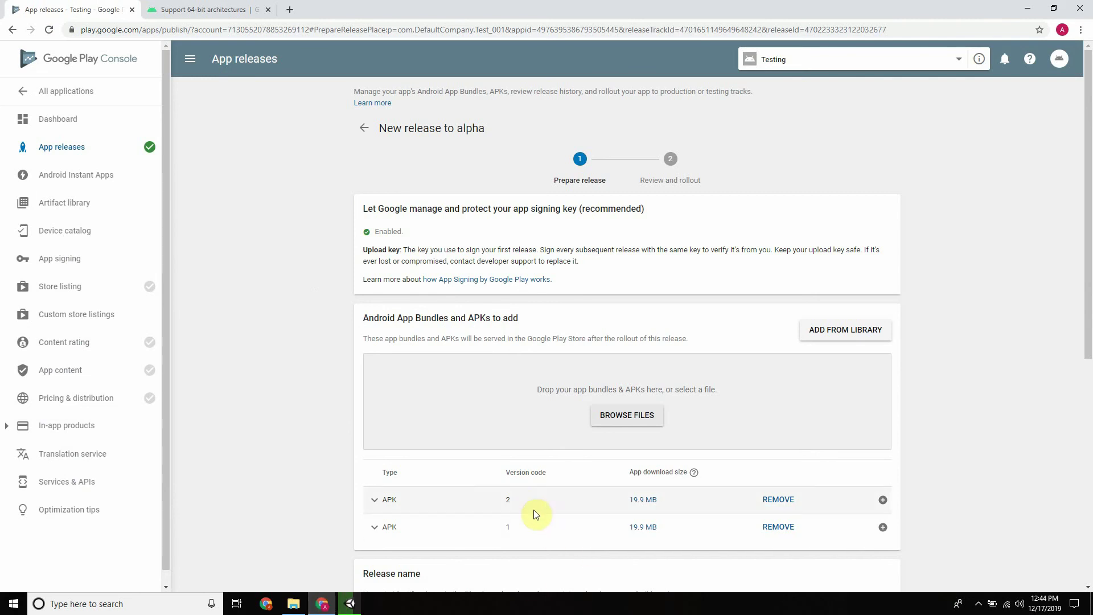
pyautogui.scroll(-7, 573, 404)
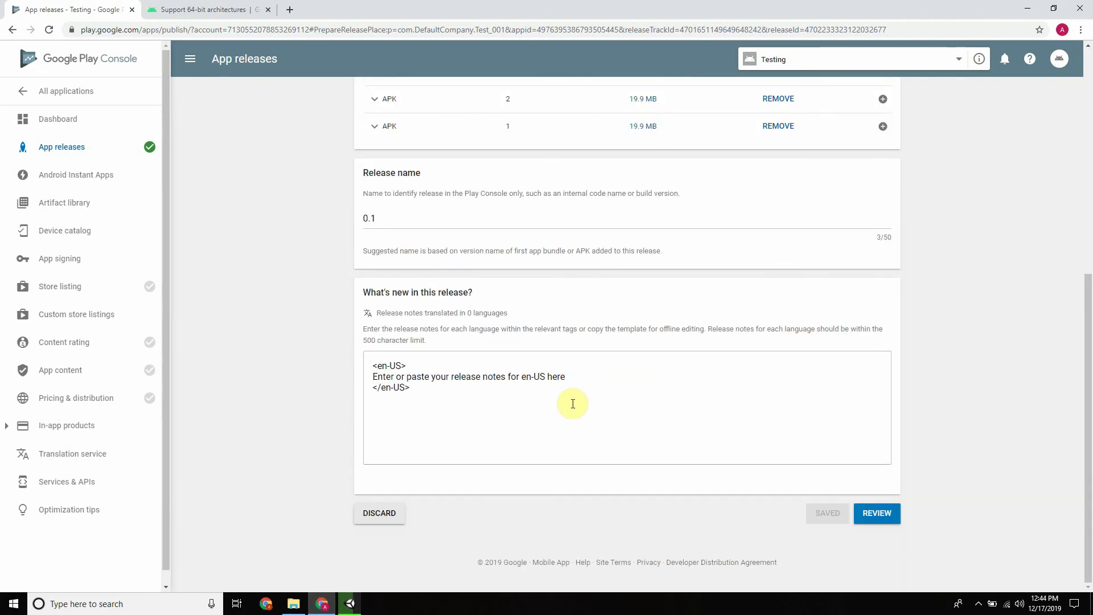
pyautogui.scroll(7, 573, 404)
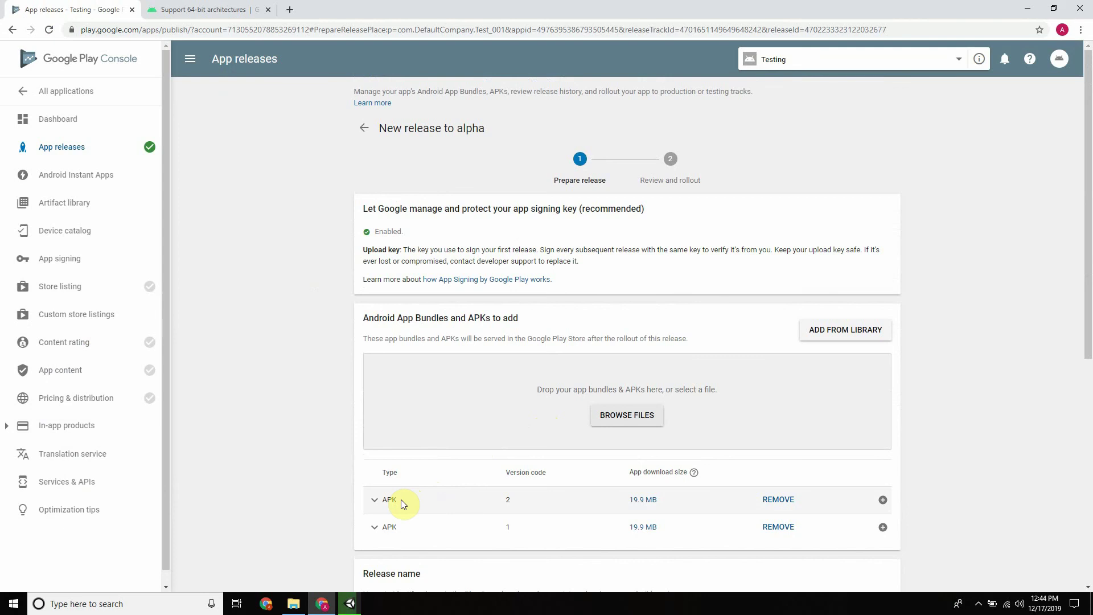
pyautogui.click(348, 603)
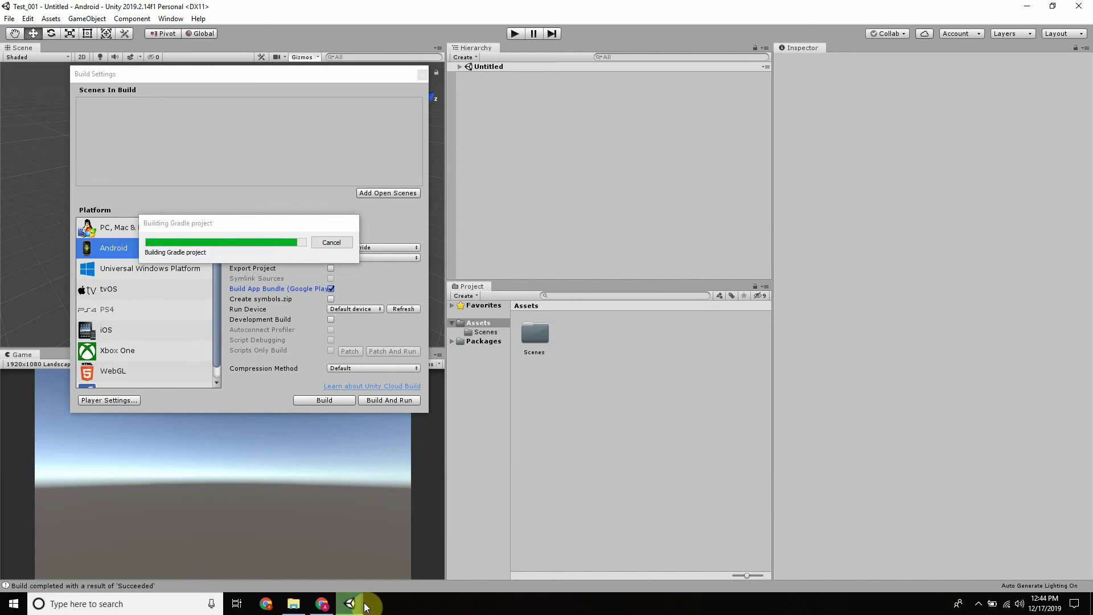
pyautogui.moveTo(353, 606)
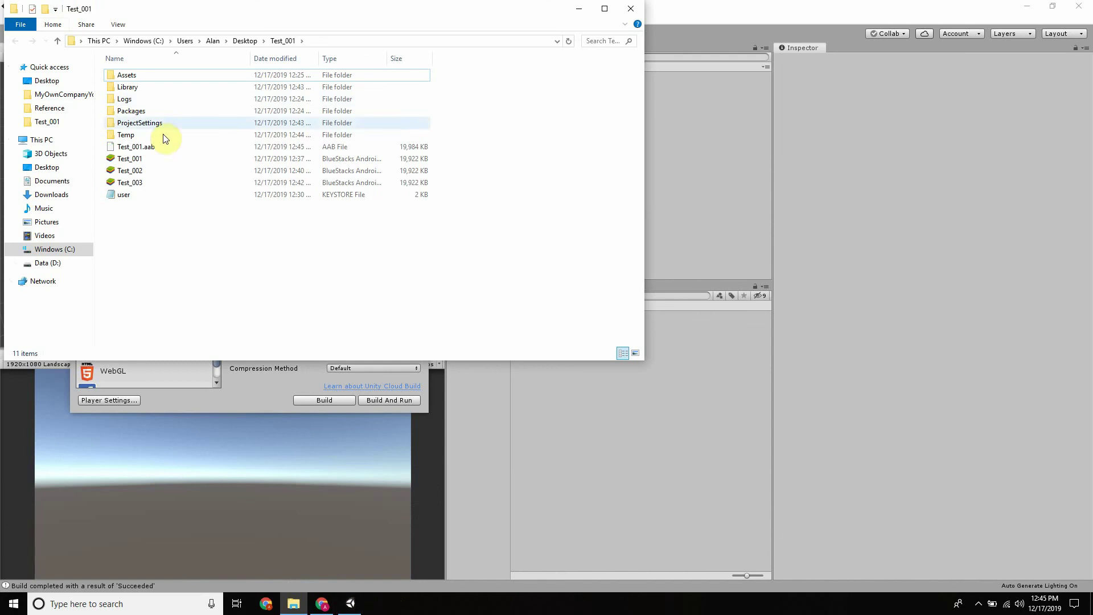
# View the Test_001 APK's Details properties, showing a 19.4 MB size
pyautogui.click(136, 149)
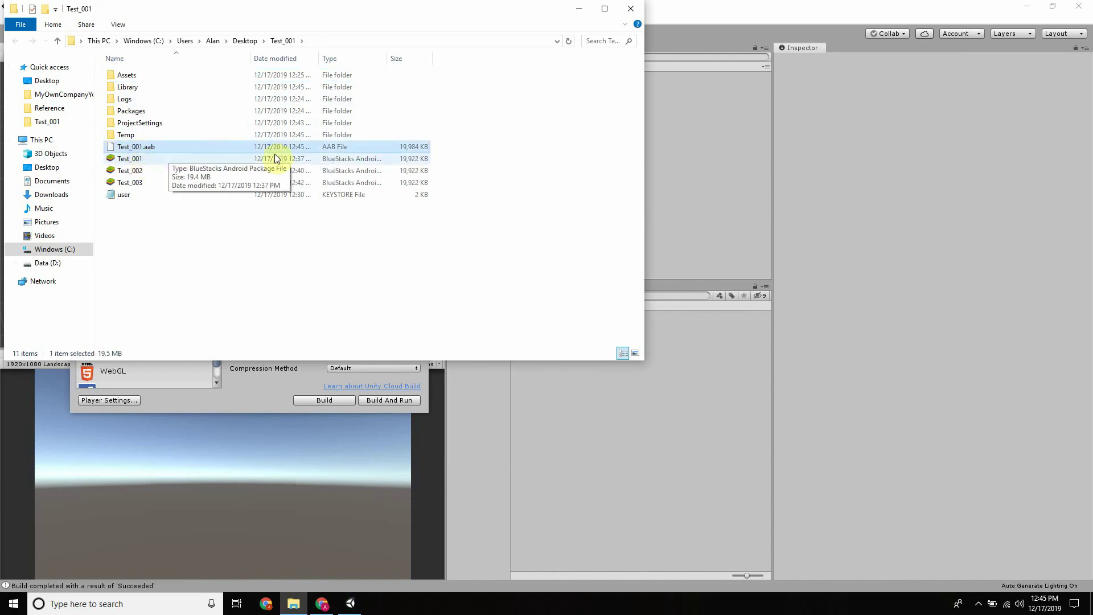
pyautogui.rightClick(137, 149)
pyautogui.click(126, 158)
pyautogui.rightClick(125, 158)
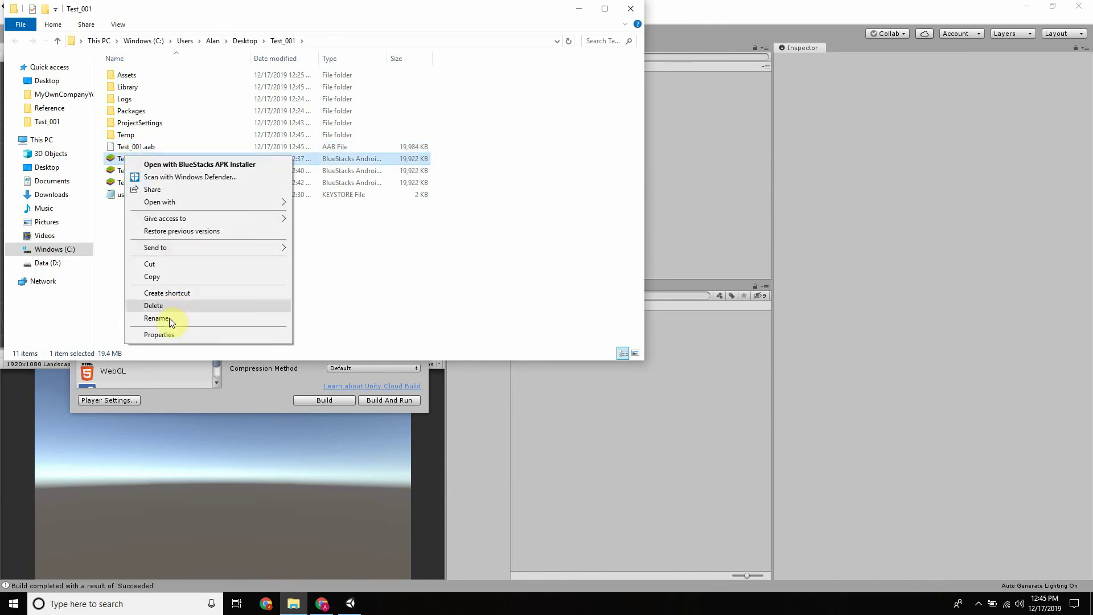
pyautogui.click(158, 334)
pyautogui.click(202, 184)
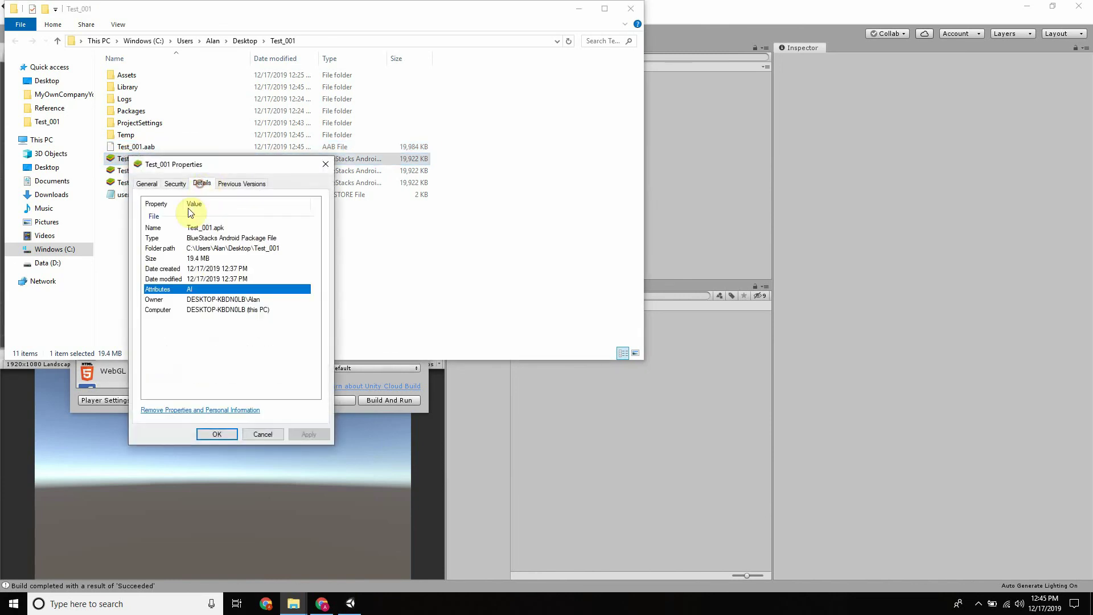
pyautogui.click(216, 227)
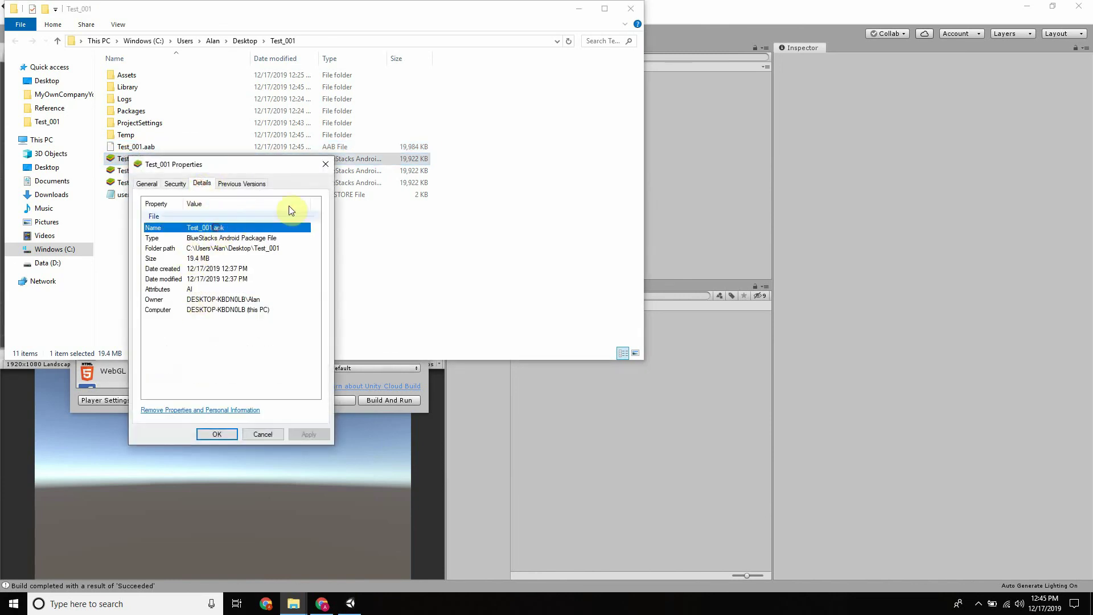
pyautogui.click(325, 164)
# View Test_001.aab's Details properties, showing 19.5 MB, then return to Unity
pyautogui.click(130, 146)
pyautogui.rightClick(134, 148)
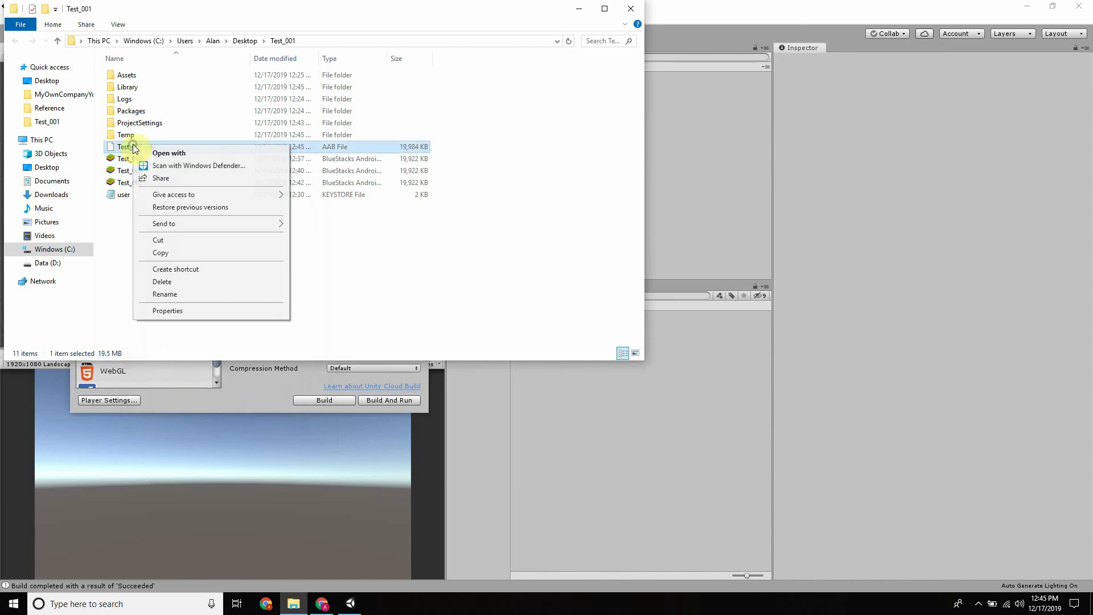
pyautogui.click(162, 311)
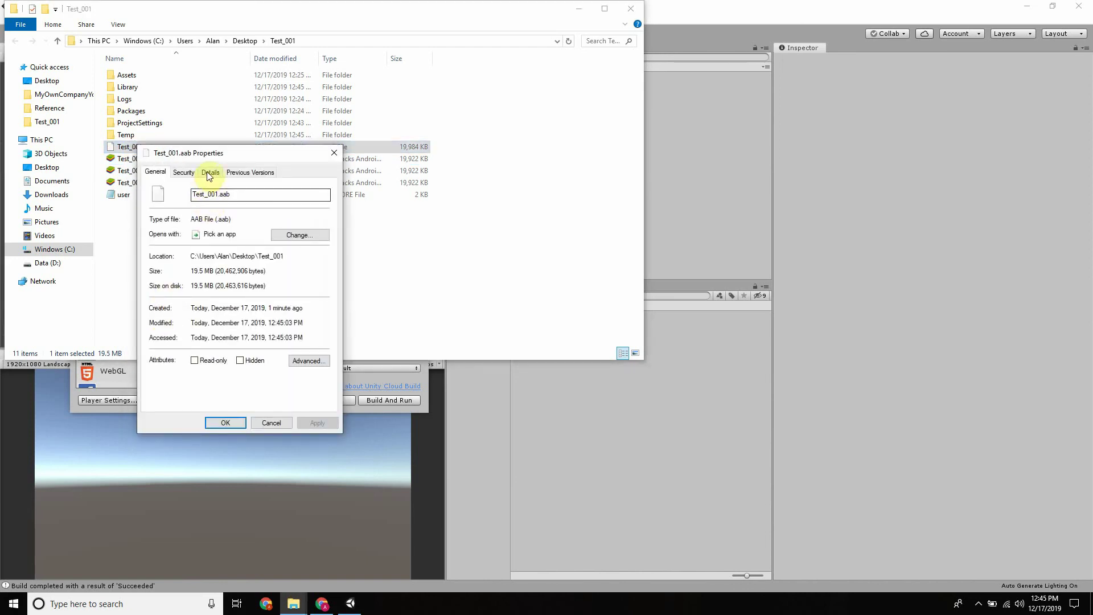
pyautogui.click(210, 174)
pyautogui.click(220, 217)
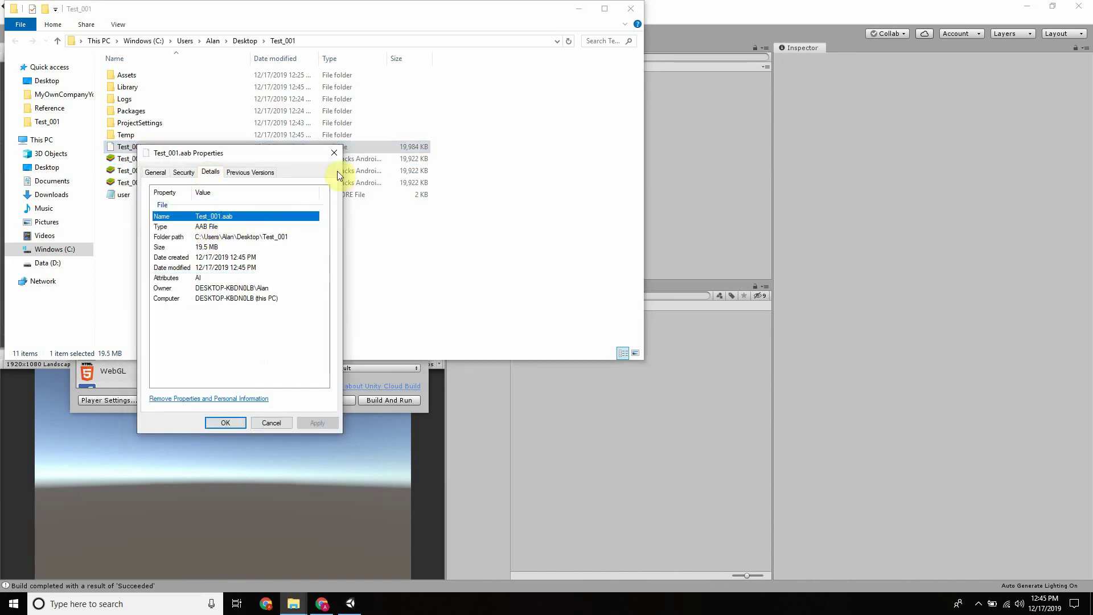
pyautogui.click(335, 153)
pyautogui.click(350, 604)
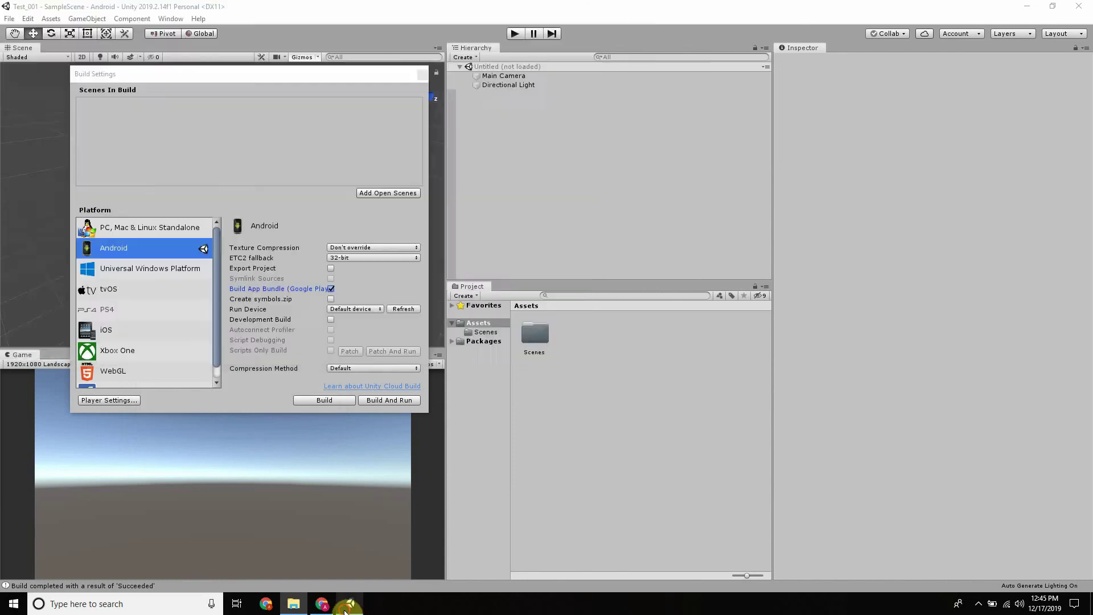
# Upload Test_001.aab to the alpha release
pyautogui.click(323, 604)
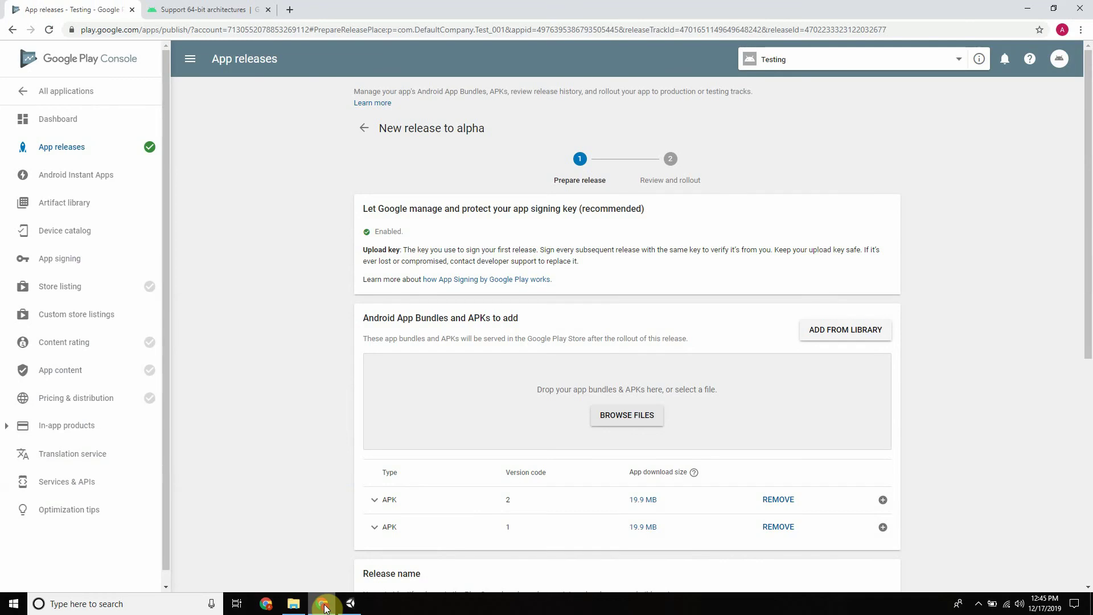
pyautogui.click(641, 417)
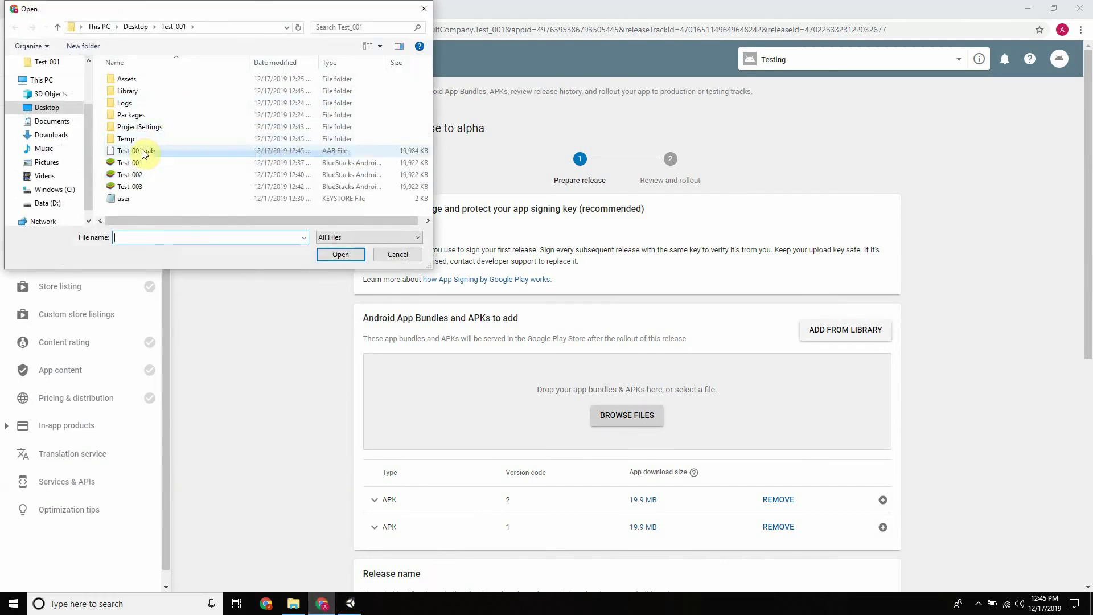
pyautogui.doubleClick(218, 149)
pyautogui.scroll(-4, 627, 334)
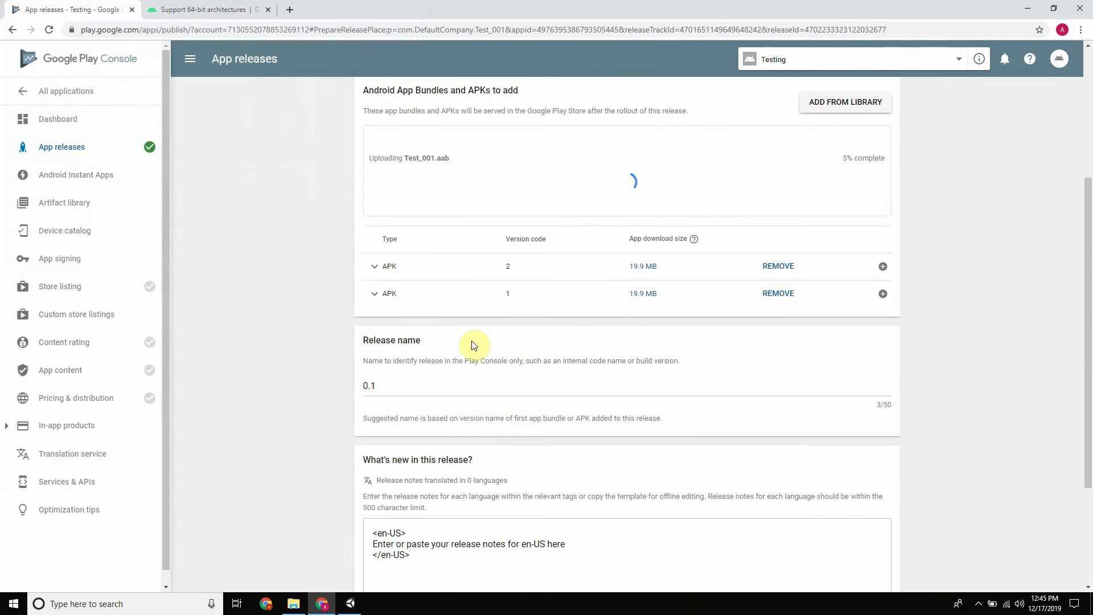
pyautogui.scroll(4, 786, 386)
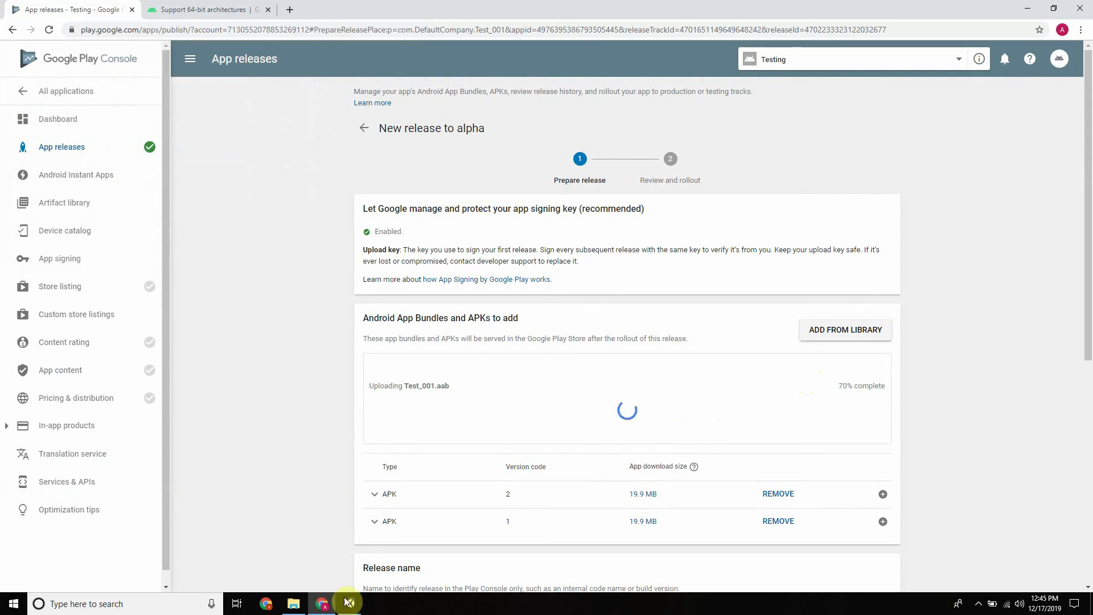
# Expand the version 2 APK to confirm arm64-v8a, armeabi-v7a and x86 native platforms, then collapse it
pyautogui.moveTo(346, 608)
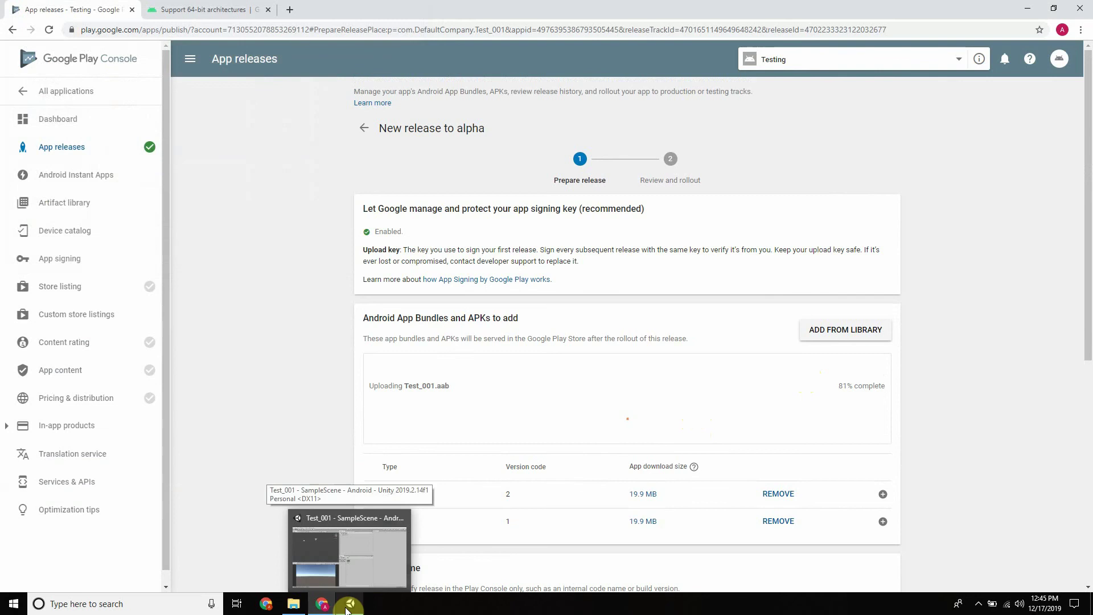
pyautogui.click(376, 495)
pyautogui.scroll(-1, 430, 447)
pyautogui.scroll(-5, 430, 447)
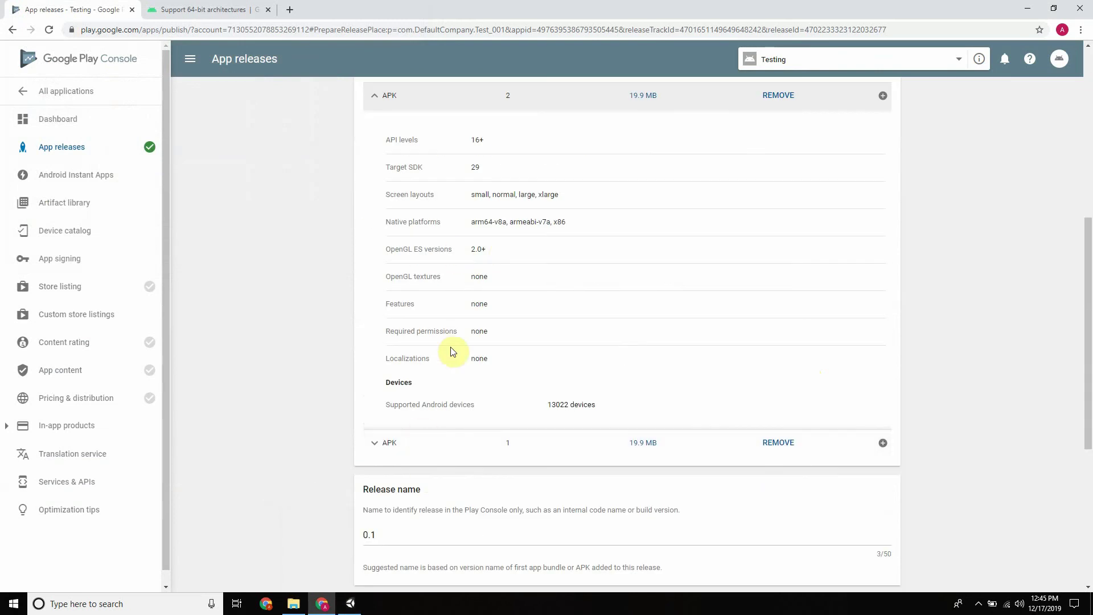
pyautogui.moveTo(494, 222); pyautogui.dragTo(478, 222)
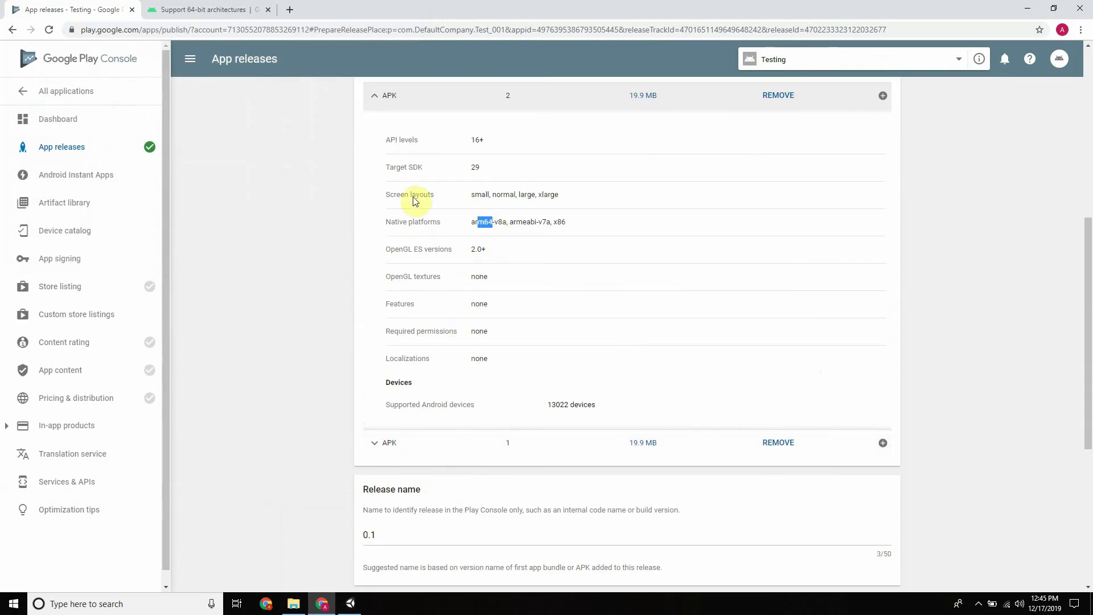
pyautogui.scroll(1, 410, 219)
pyautogui.click(374, 152)
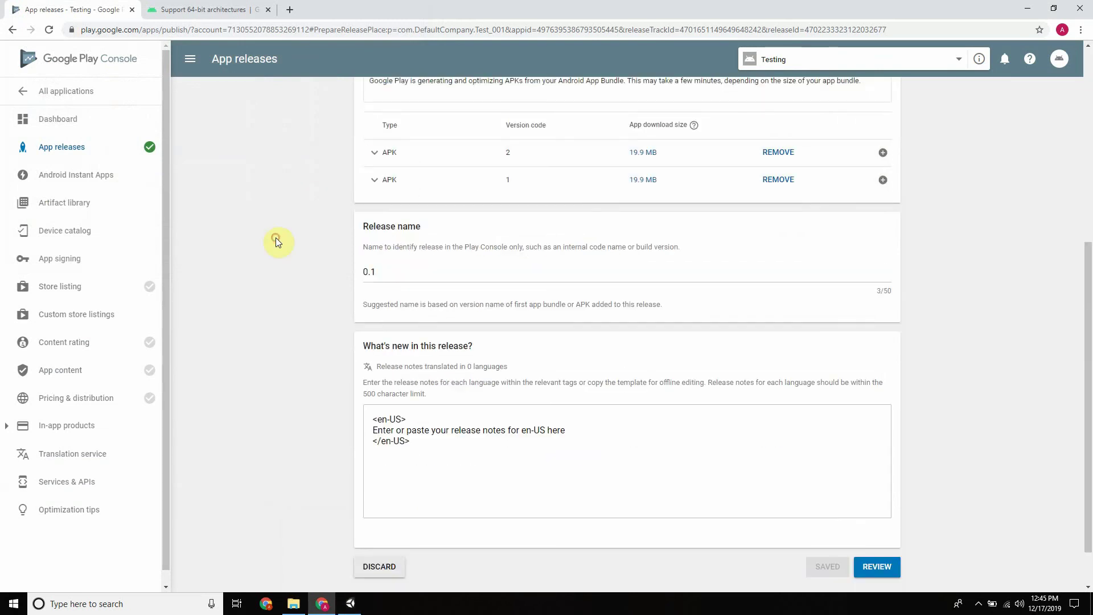
pyautogui.scroll(3, 278, 247)
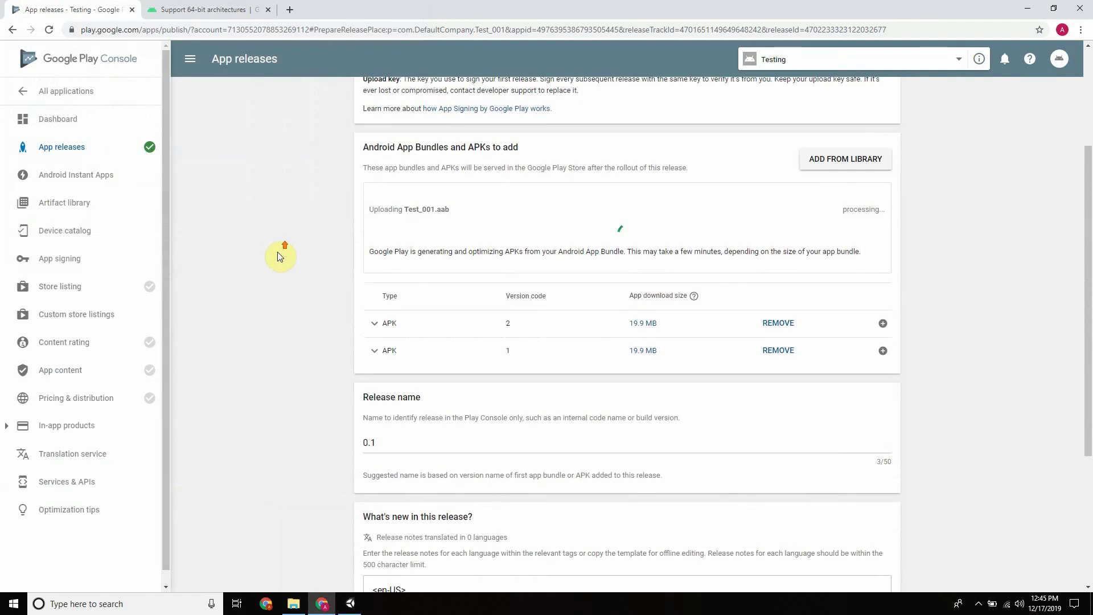
pyautogui.click(351, 604)
# Verify IL2CPP with ARMv7, ARM64 and x86 targets and 32-bit ETC2 fallback, then close both settings windows
pyautogui.click(105, 401)
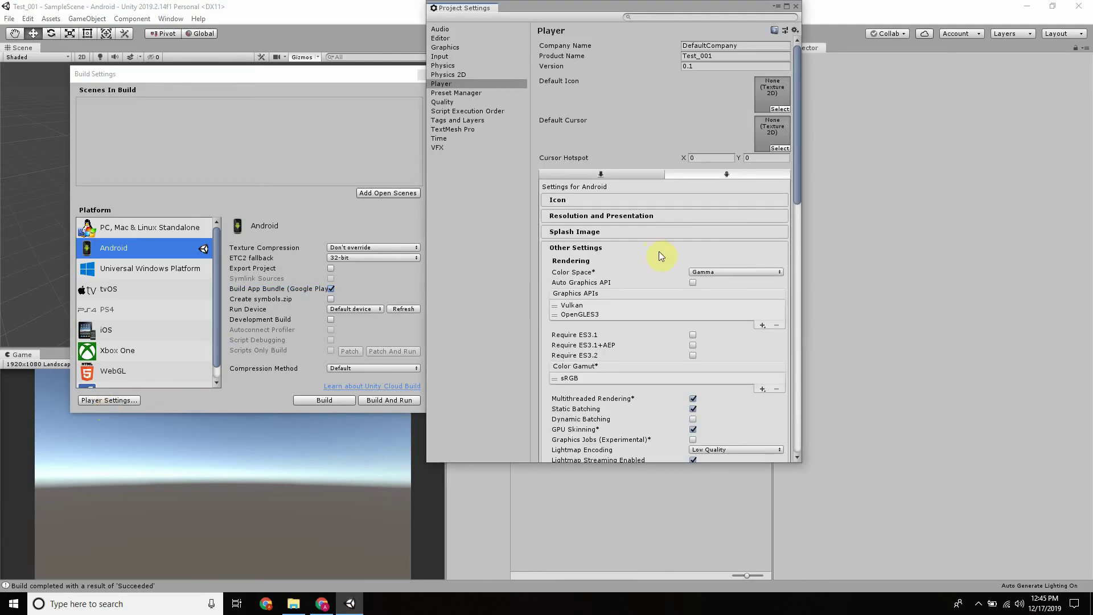
pyautogui.scroll(-10, 668, 264)
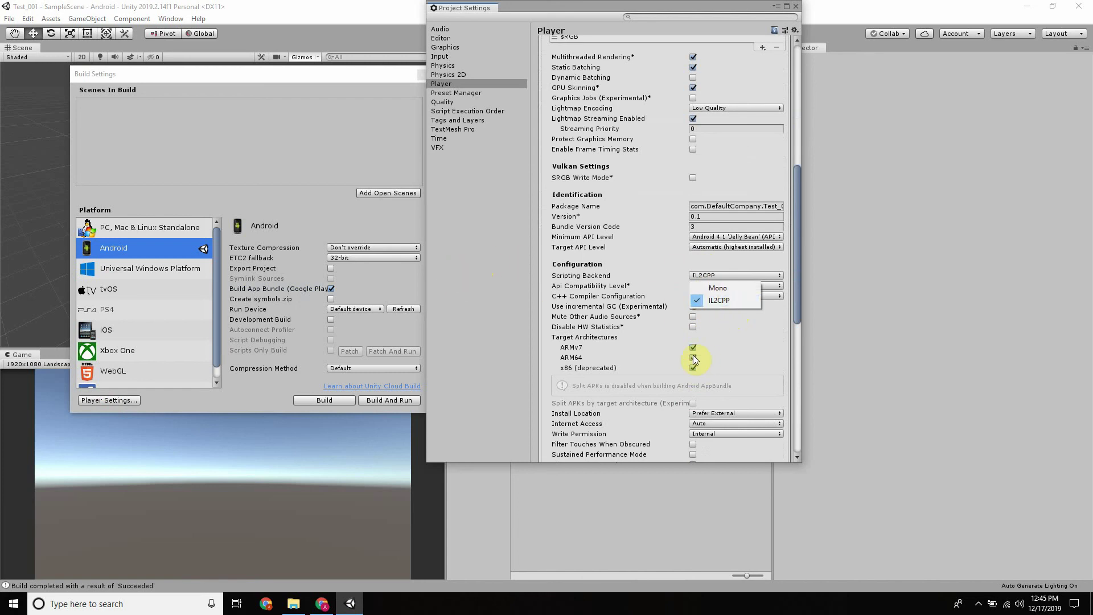
pyautogui.click(459, 253)
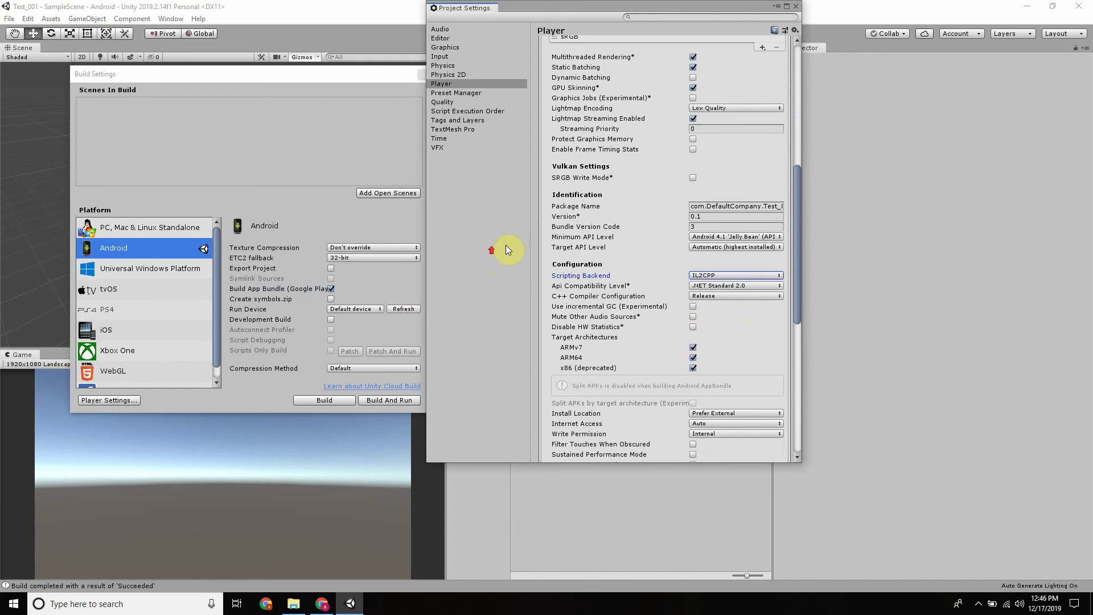
pyautogui.click(797, 7)
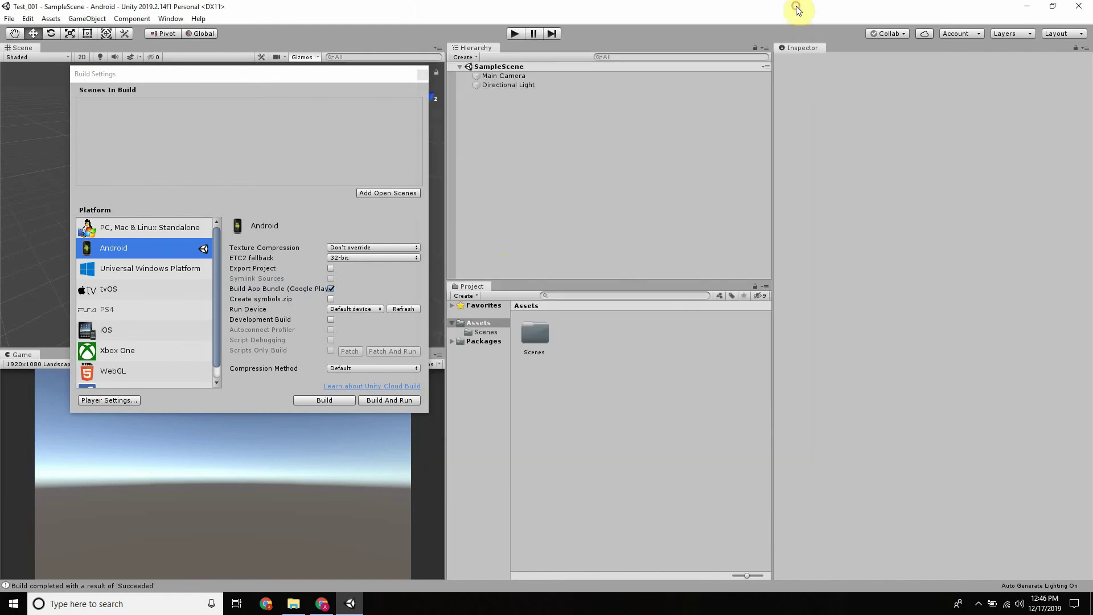
pyautogui.click(359, 256)
pyautogui.click(303, 204)
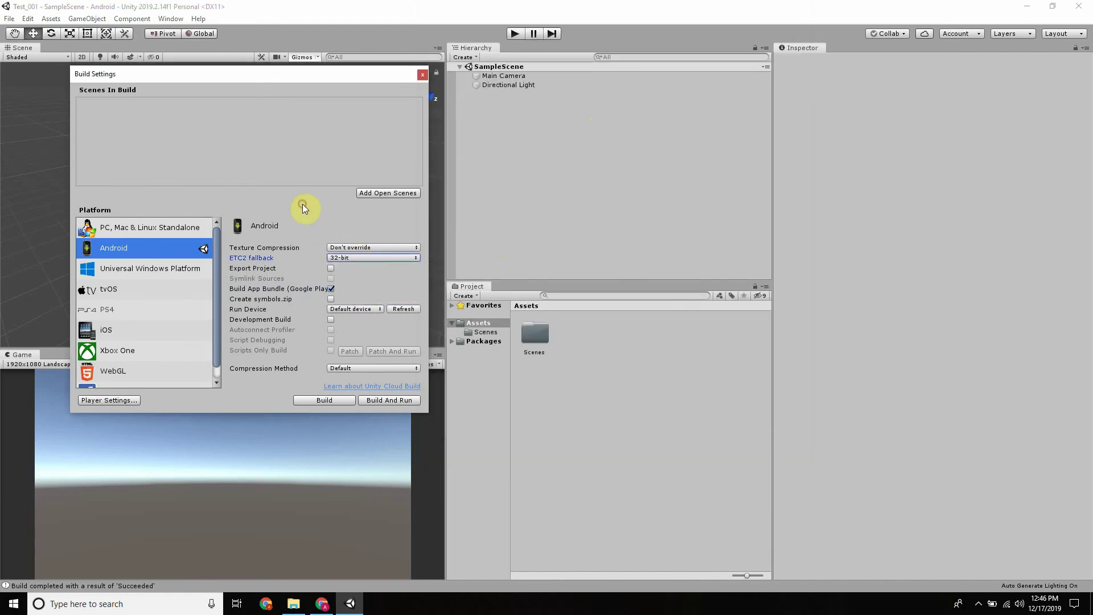
pyautogui.click(423, 75)
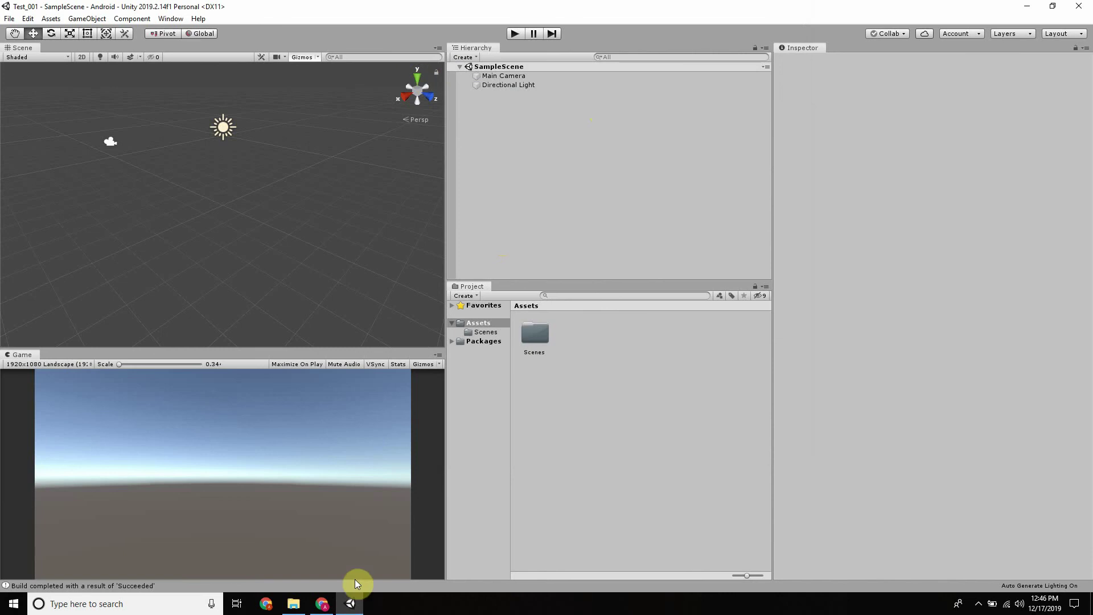
pyautogui.click(314, 601)
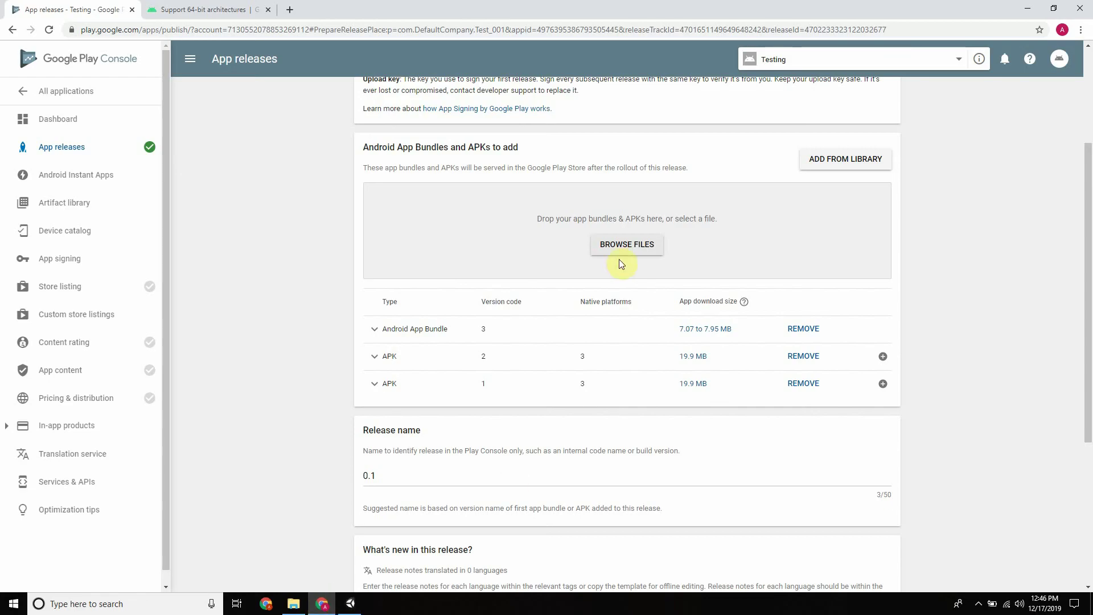
# Expand the Android App Bundle details, staying on the page when leaving for the bundle explorer is prompted
pyautogui.click(376, 331)
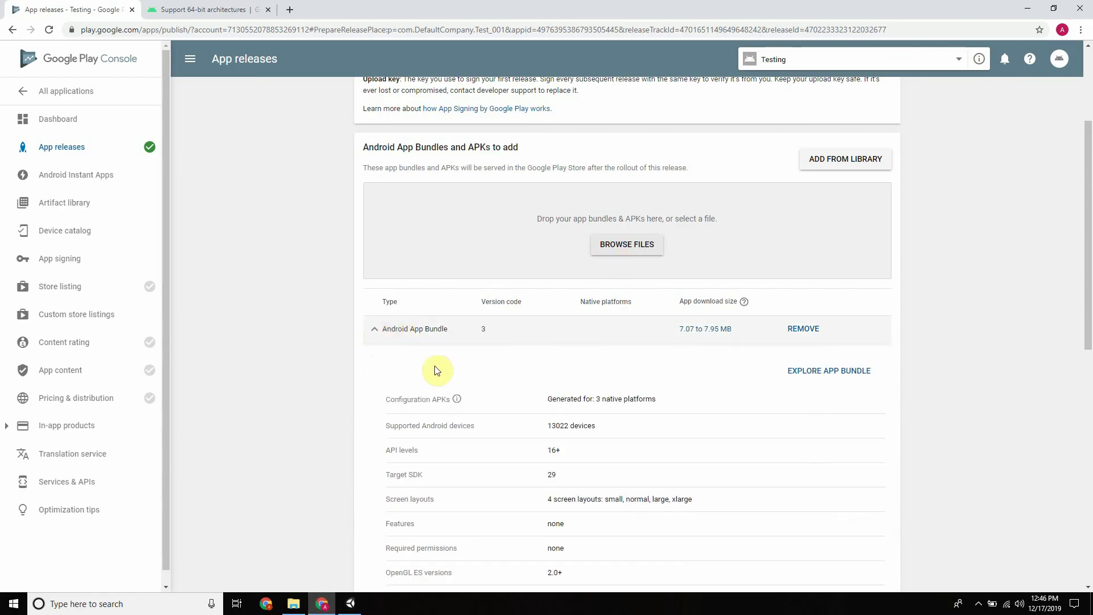
pyautogui.scroll(-3, 564, 410)
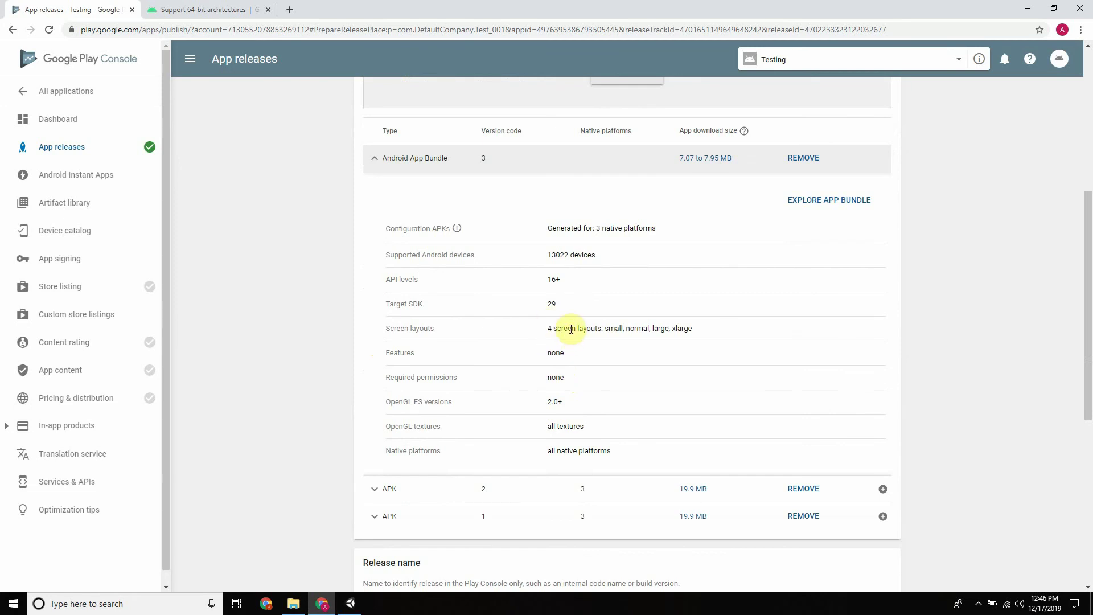
pyautogui.click(832, 200)
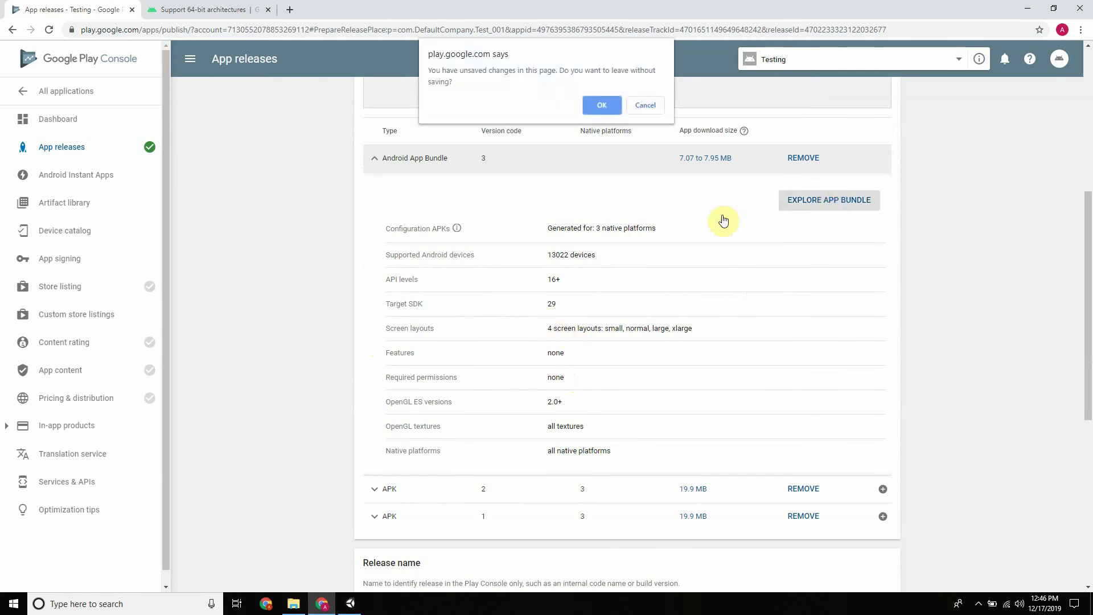
pyautogui.click(646, 105)
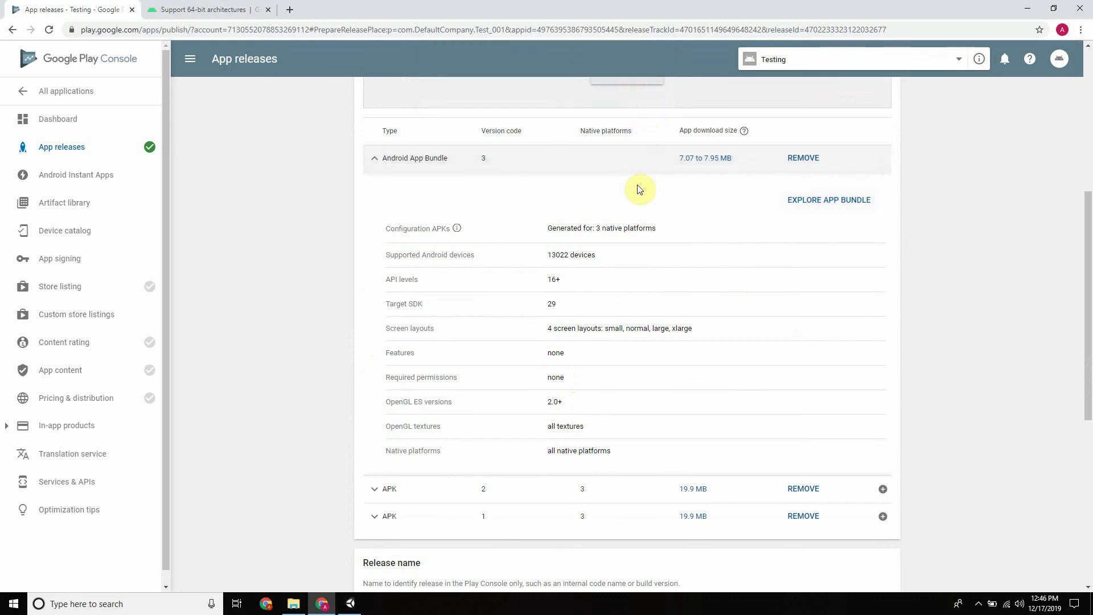
pyautogui.click(376, 164)
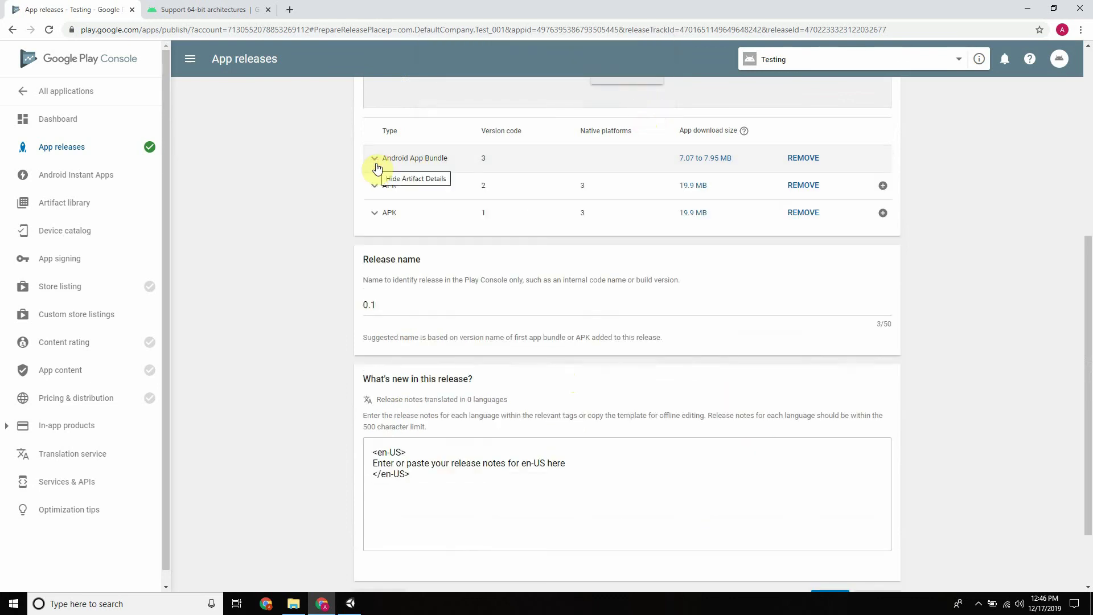
pyautogui.click(376, 165)
pyautogui.click(376, 164)
pyautogui.click(376, 164)
pyautogui.click(817, 202)
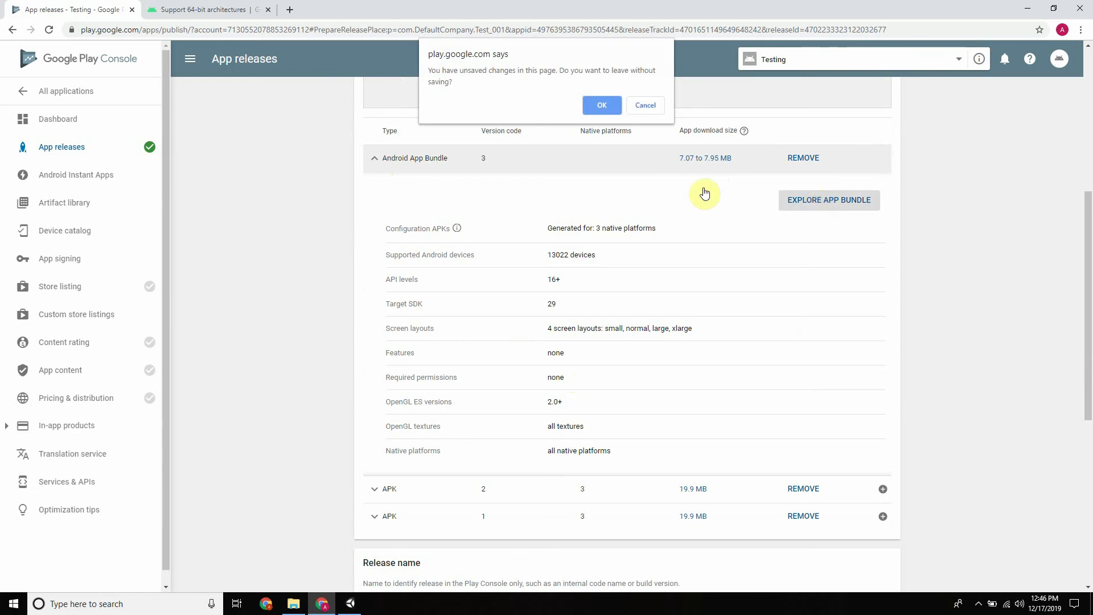
pyautogui.click(637, 107)
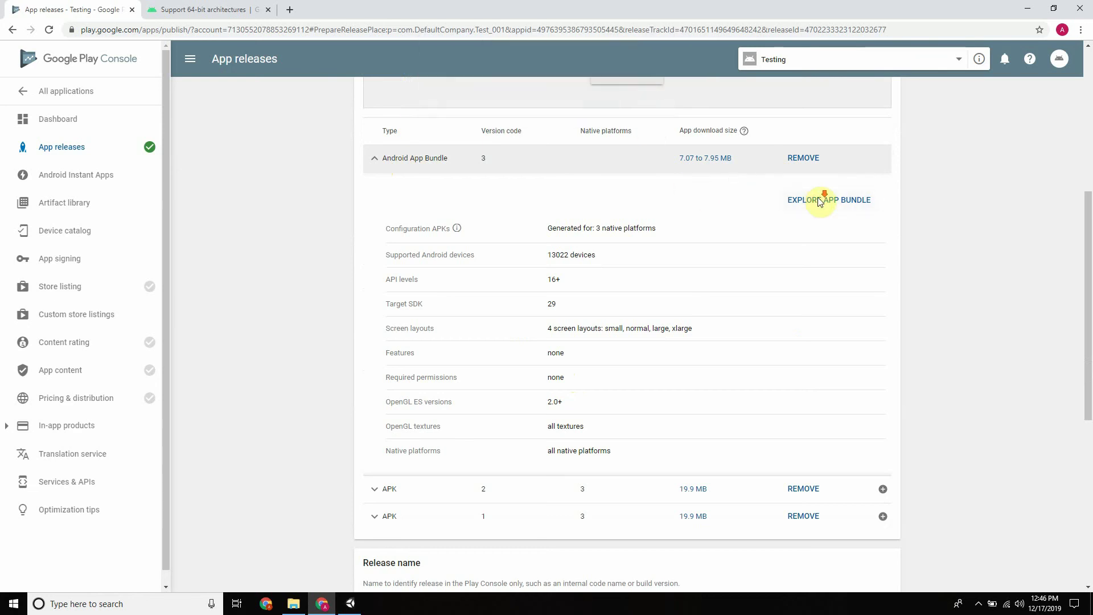
# Save the alpha release draft and open its rollout review
pyautogui.scroll(-7, 818, 202)
pyautogui.click(842, 515)
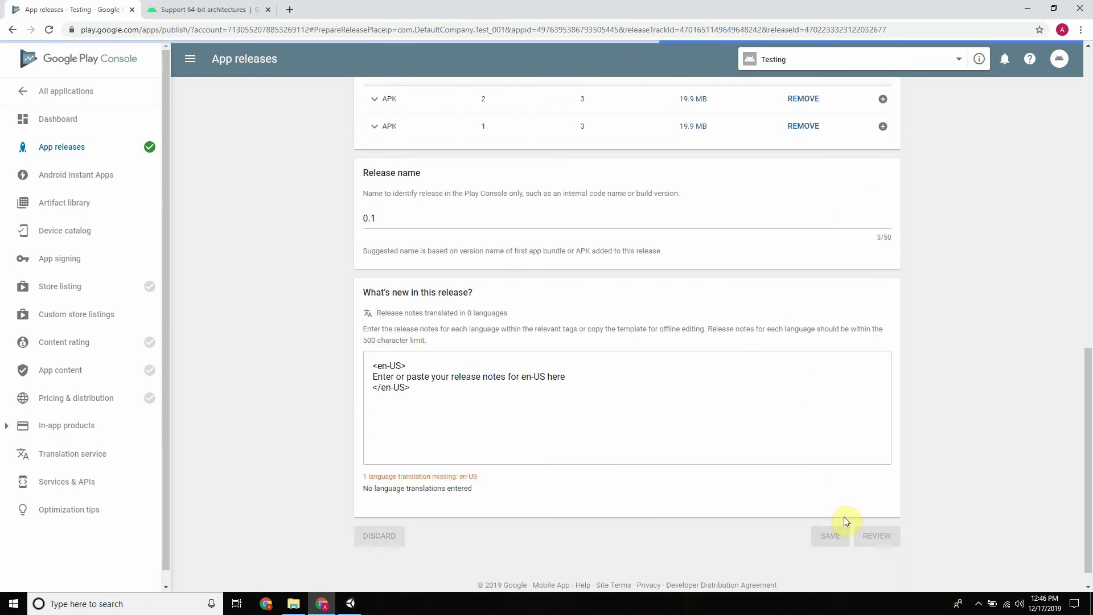
pyautogui.click(876, 537)
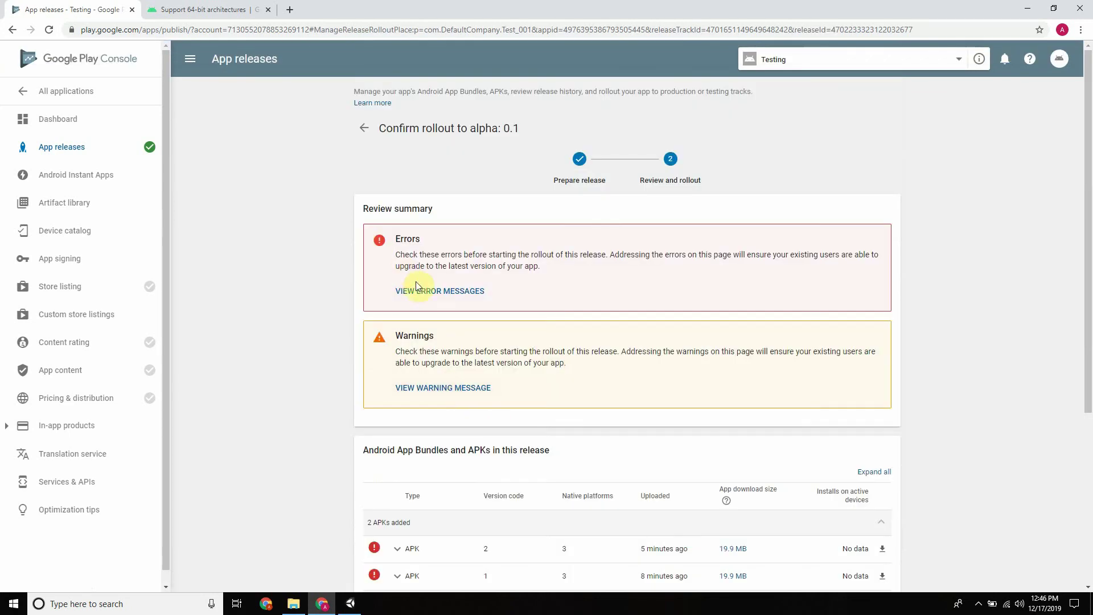
pyautogui.scroll(-5, 537, 268)
pyautogui.click(397, 292)
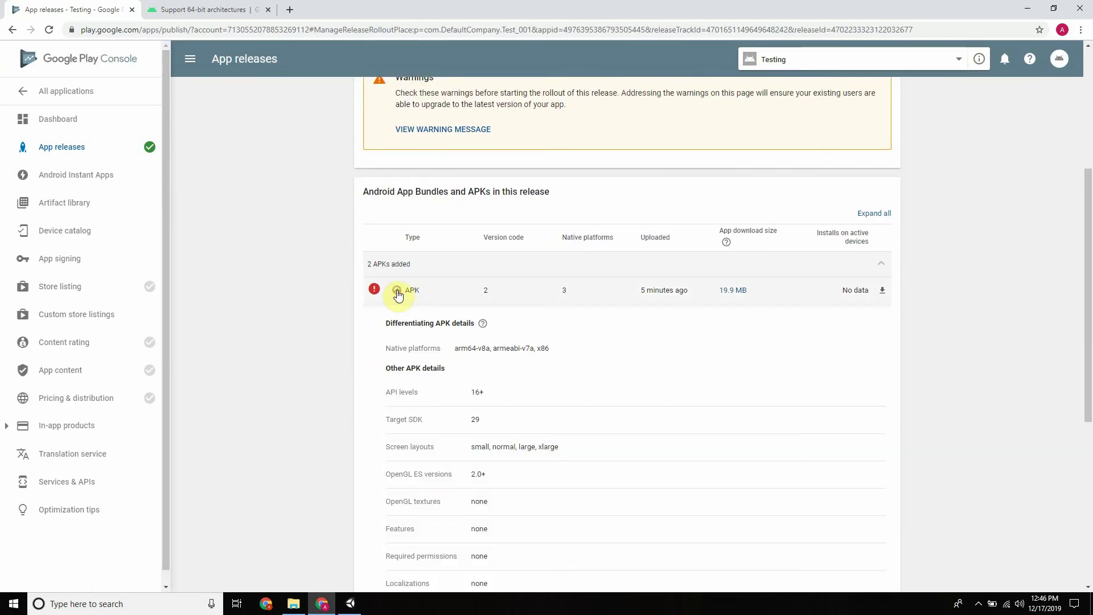
pyautogui.scroll(-3, 524, 350)
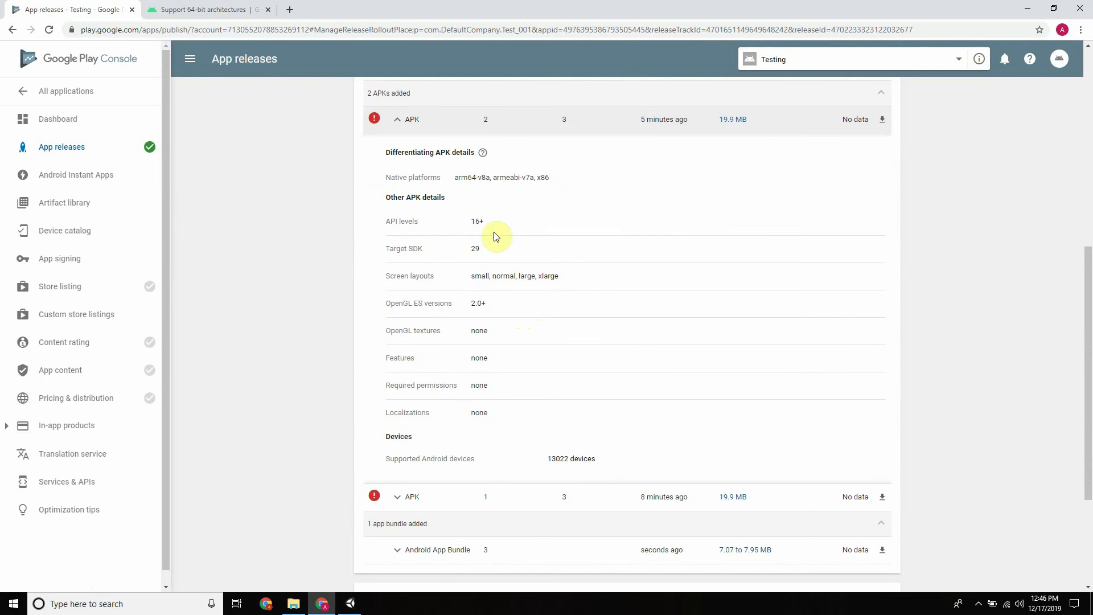
pyautogui.moveTo(479, 178); pyautogui.dragTo(465, 180)
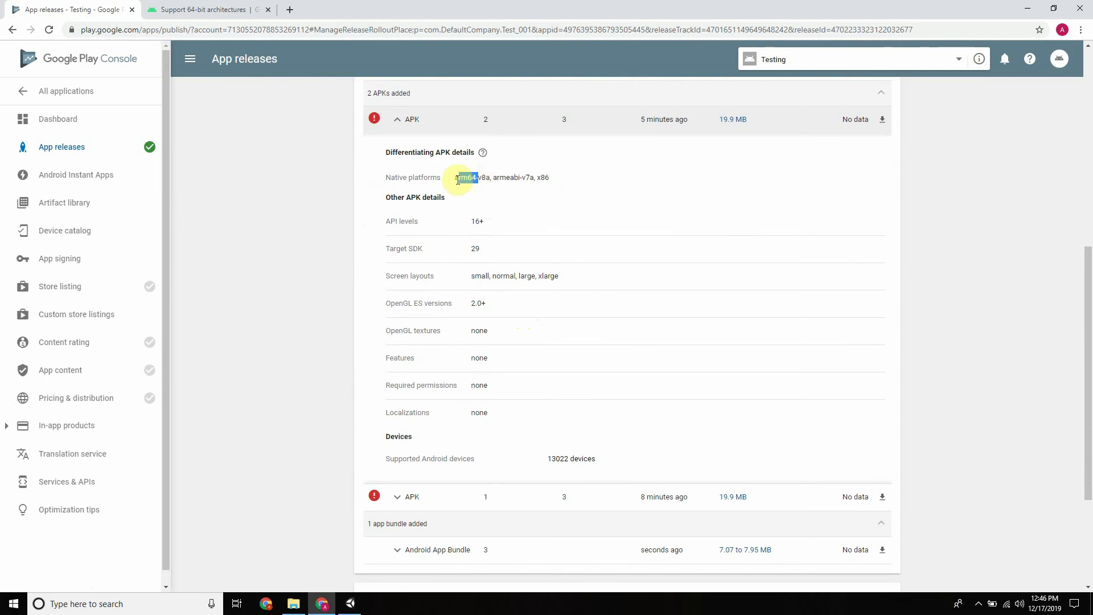
pyautogui.click(401, 166)
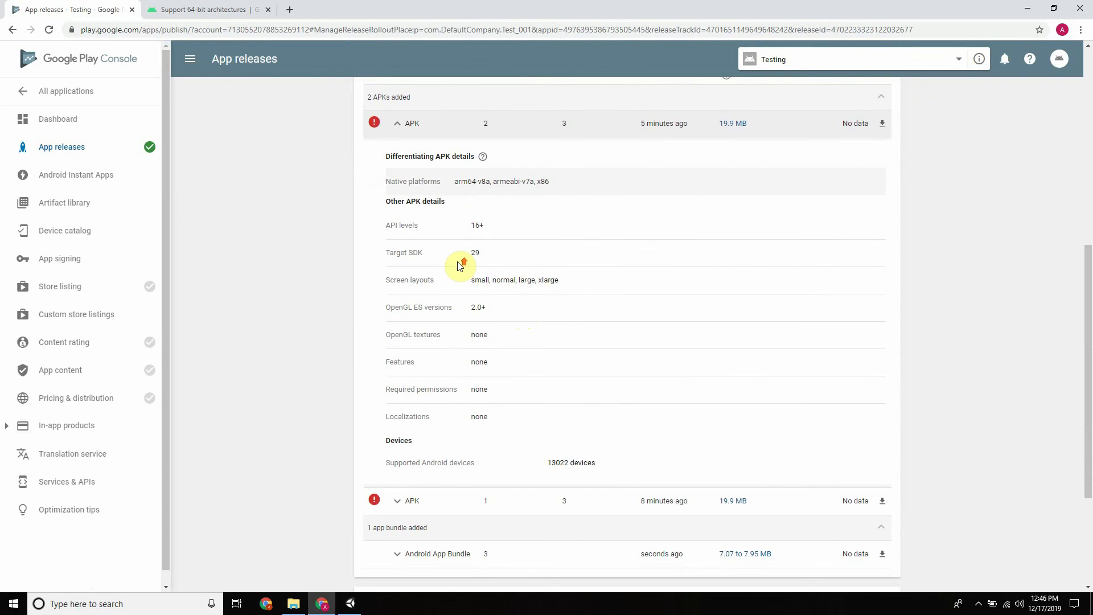
pyautogui.scroll(1, 458, 263)
pyautogui.click(396, 176)
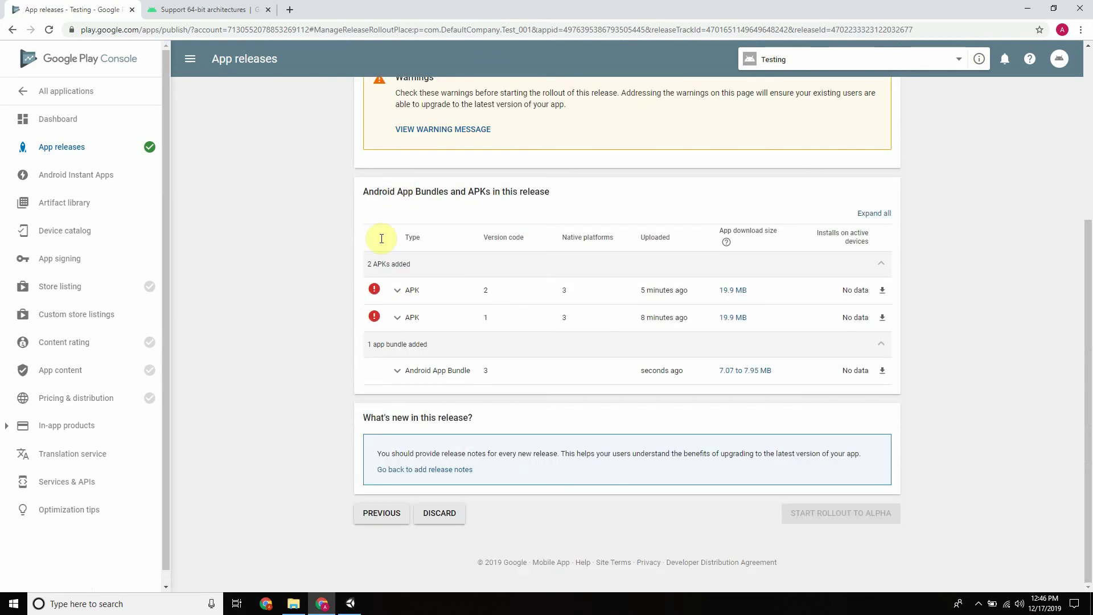
pyautogui.click(398, 373)
pyautogui.scroll(-3, 519, 292)
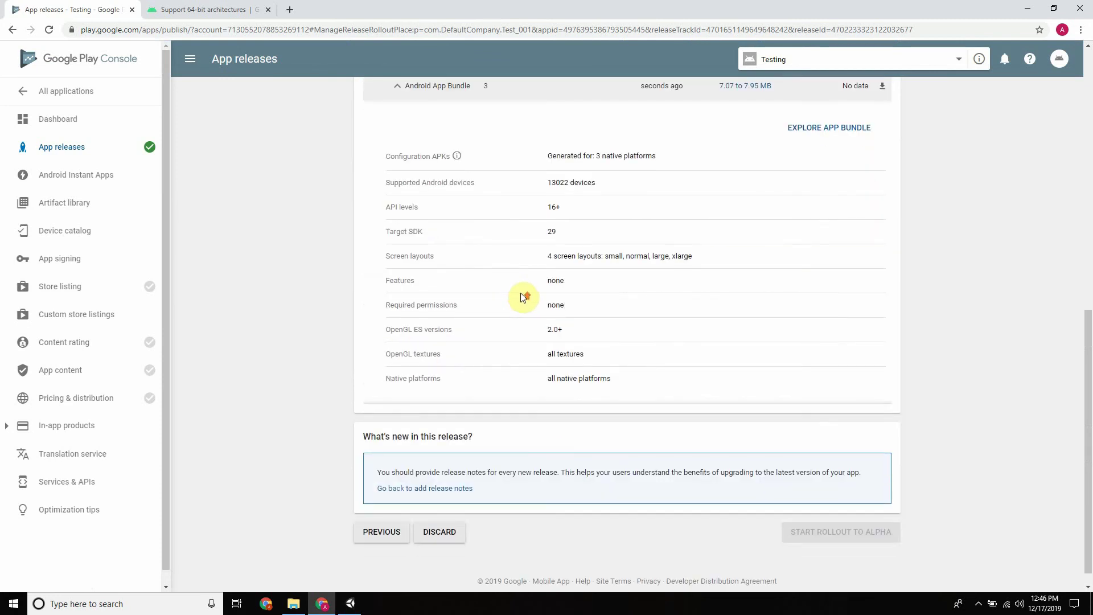
pyautogui.scroll(3, 529, 302)
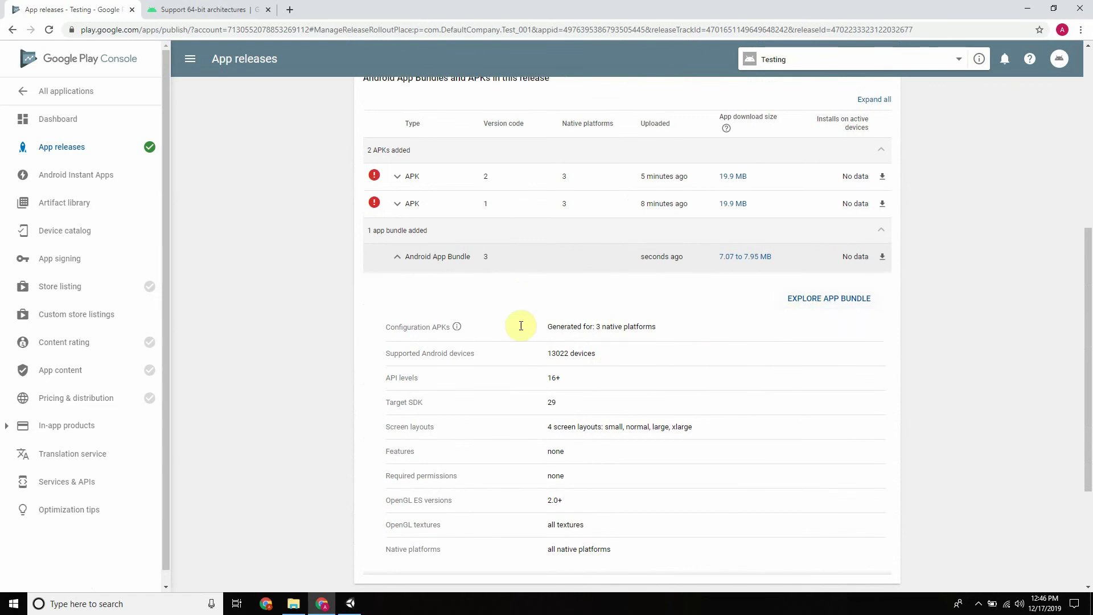
pyautogui.scroll(-5, 655, 349)
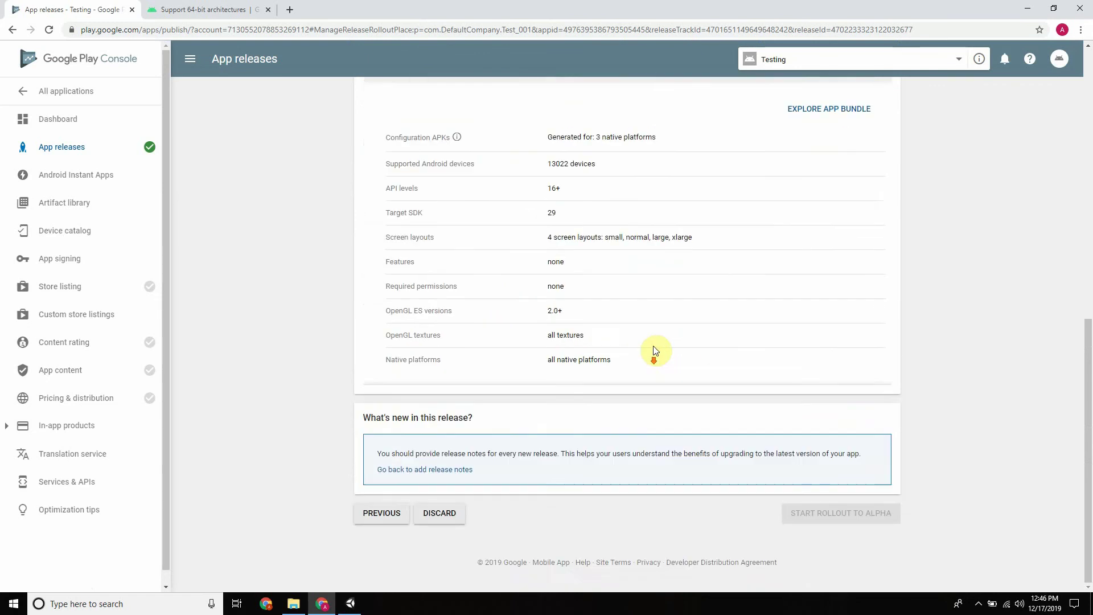
pyautogui.scroll(7, 604, 369)
pyautogui.click(398, 409)
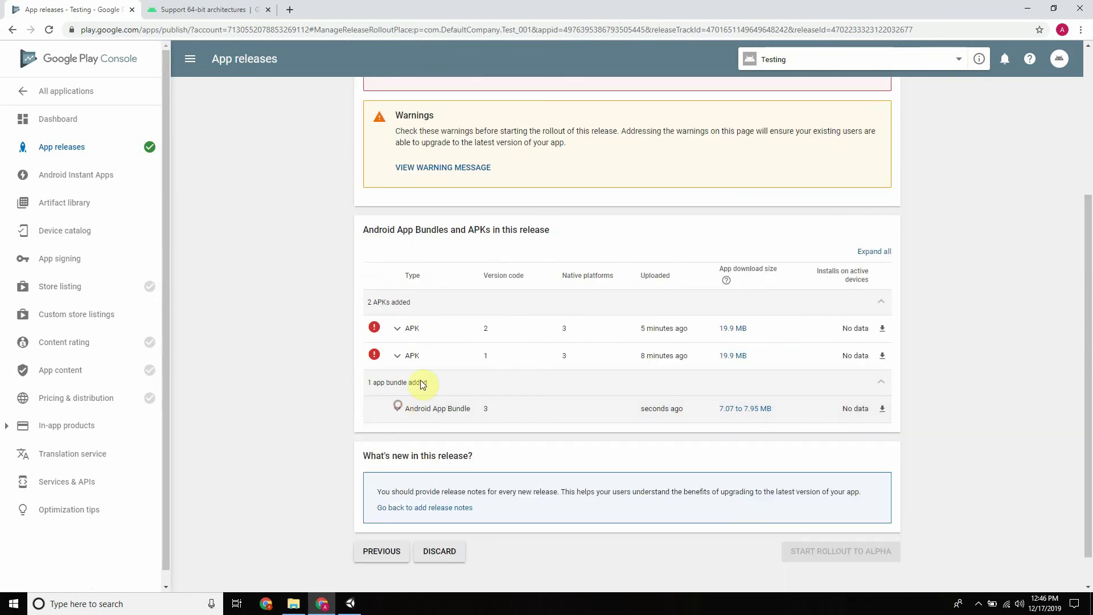
pyautogui.scroll(4, 445, 342)
pyautogui.click(450, 291)
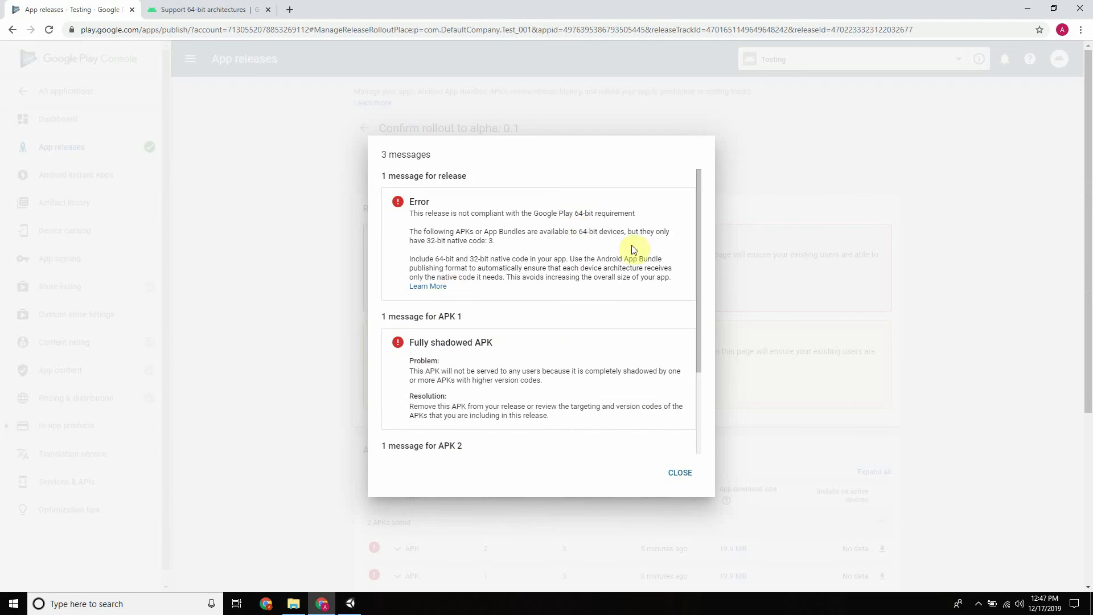
# Read the 64-bit compliance error and check its Support 64-bit architectures documentation
pyautogui.click(410, 213)
pyautogui.moveTo(409, 213); pyautogui.dragTo(671, 221)
pyautogui.click(514, 242)
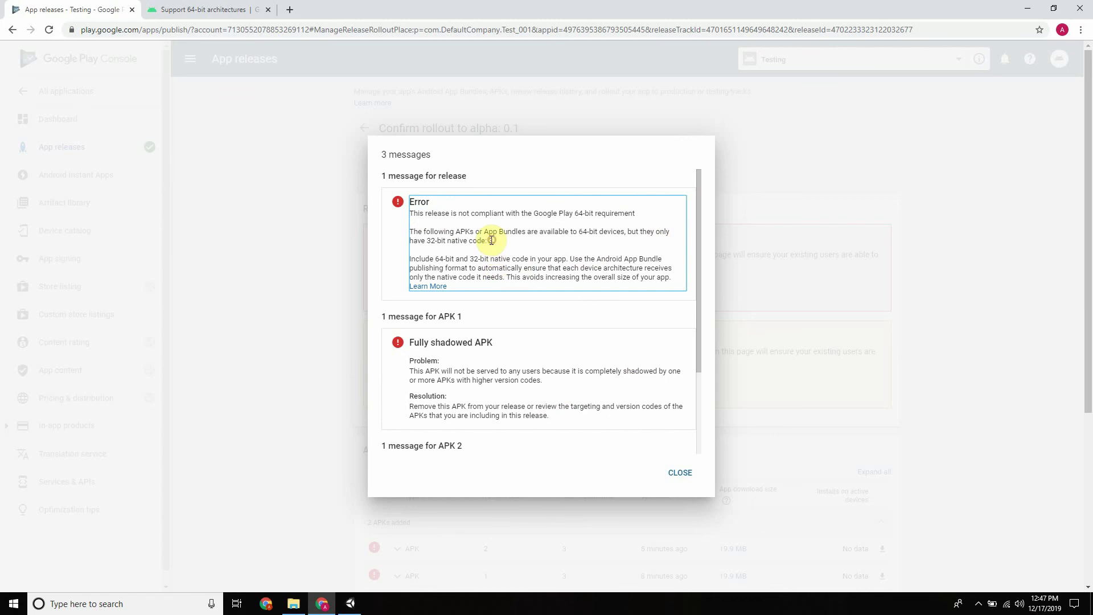
pyautogui.click(428, 286)
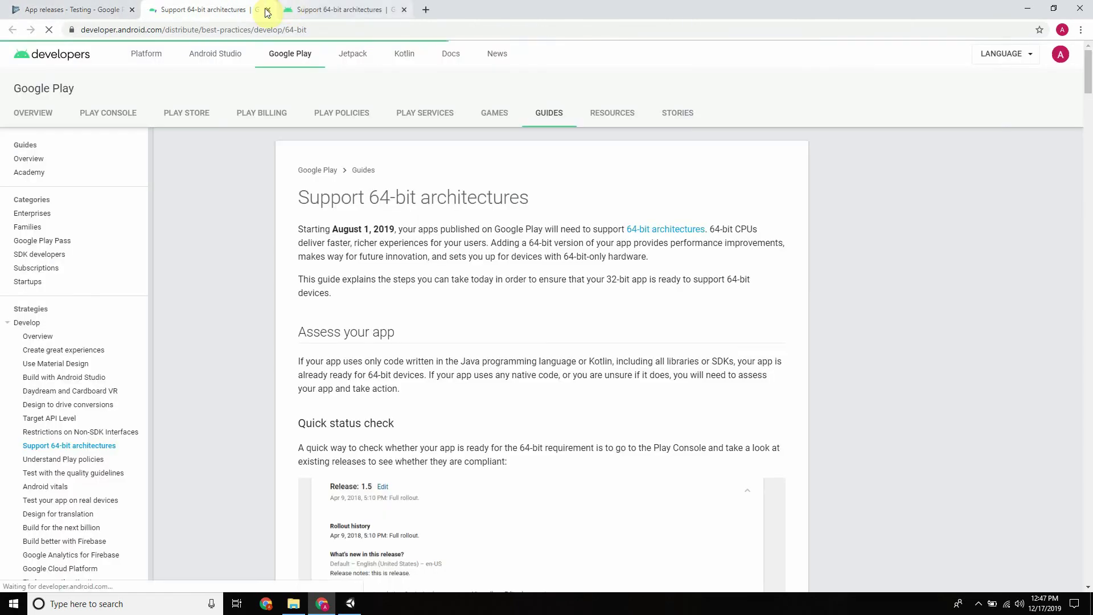
pyautogui.click(268, 9)
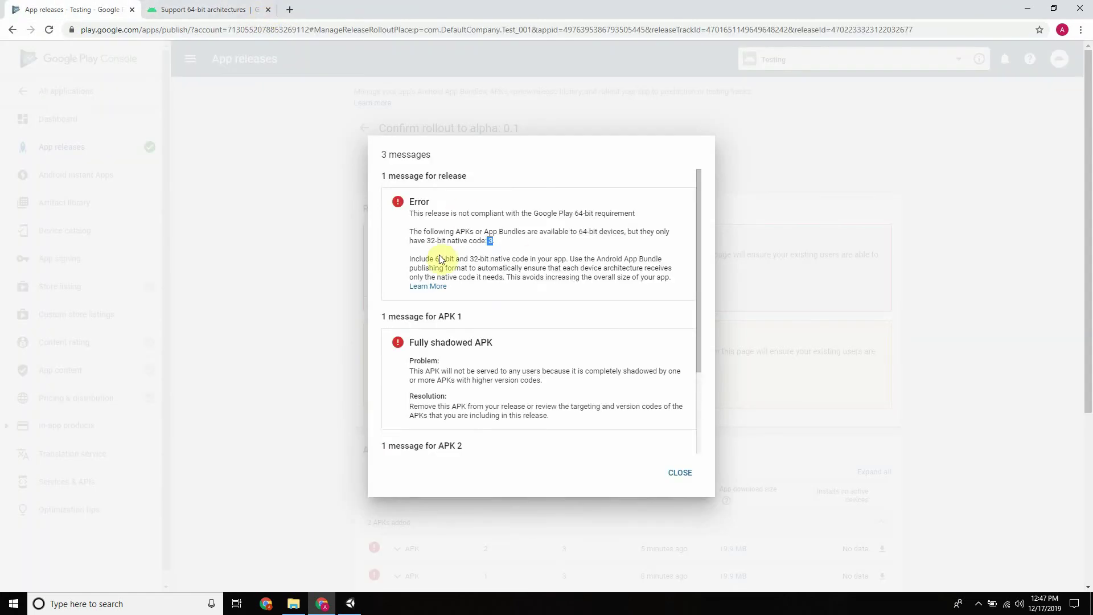
# Look over the shadowed-APK messages and the 32-bit native code note, then close the messages dialog
pyautogui.scroll(-2, 455, 239)
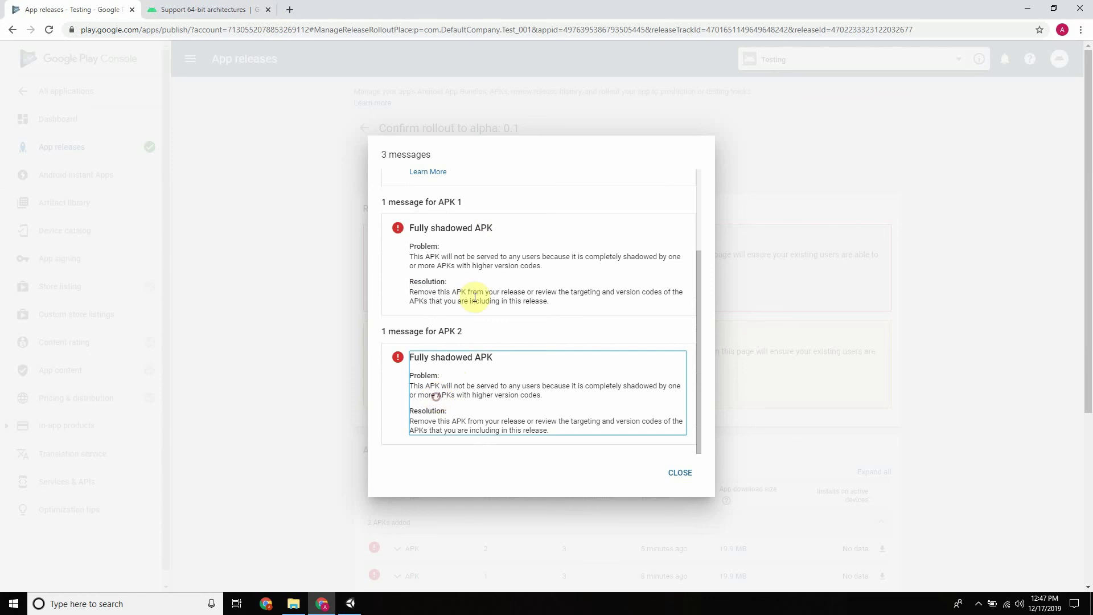
pyautogui.scroll(2, 478, 288)
pyautogui.scroll(-3, 467, 279)
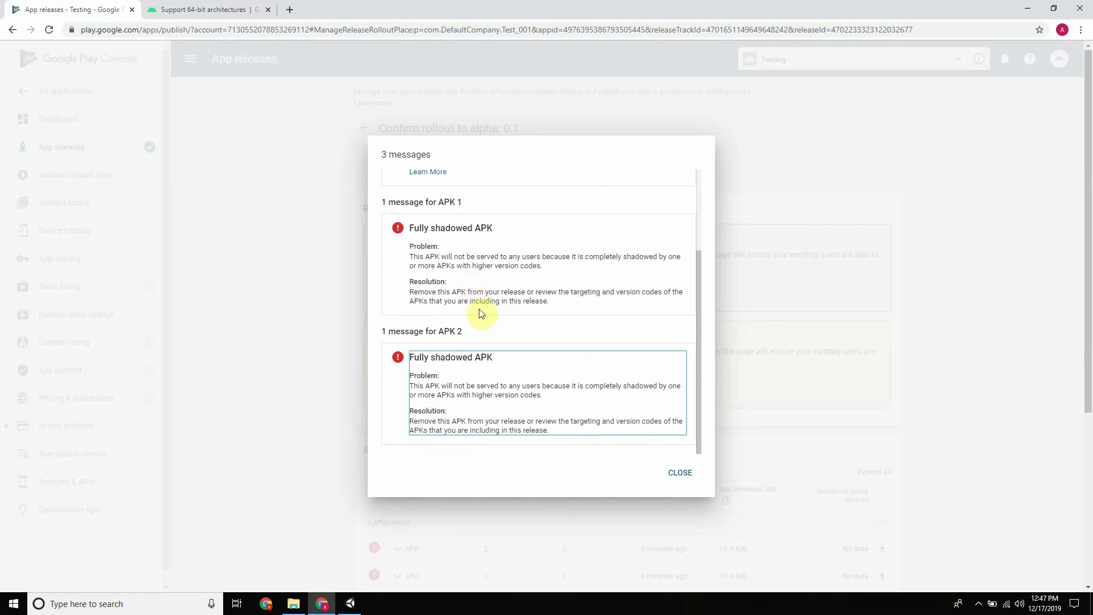
pyautogui.scroll(-1, 501, 279)
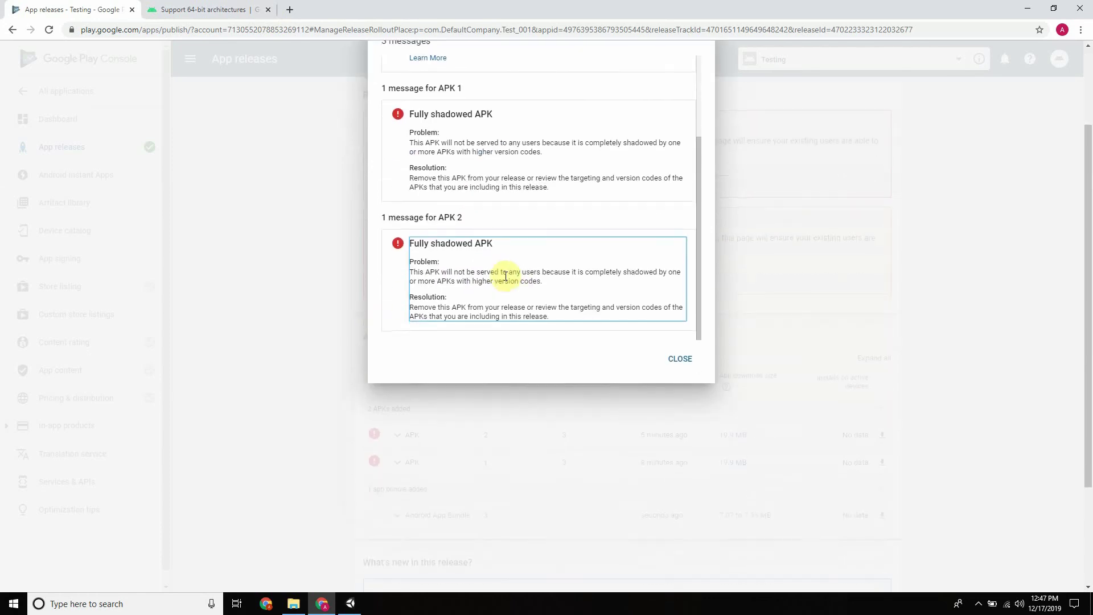
pyautogui.scroll(4, 439, 317)
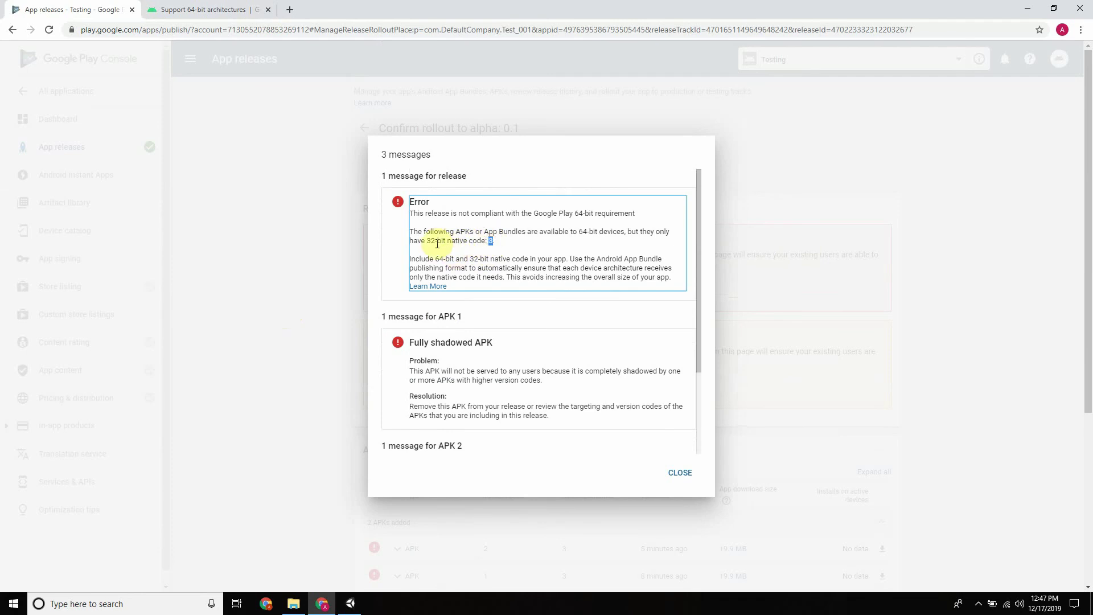
pyautogui.doubleClick(582, 232)
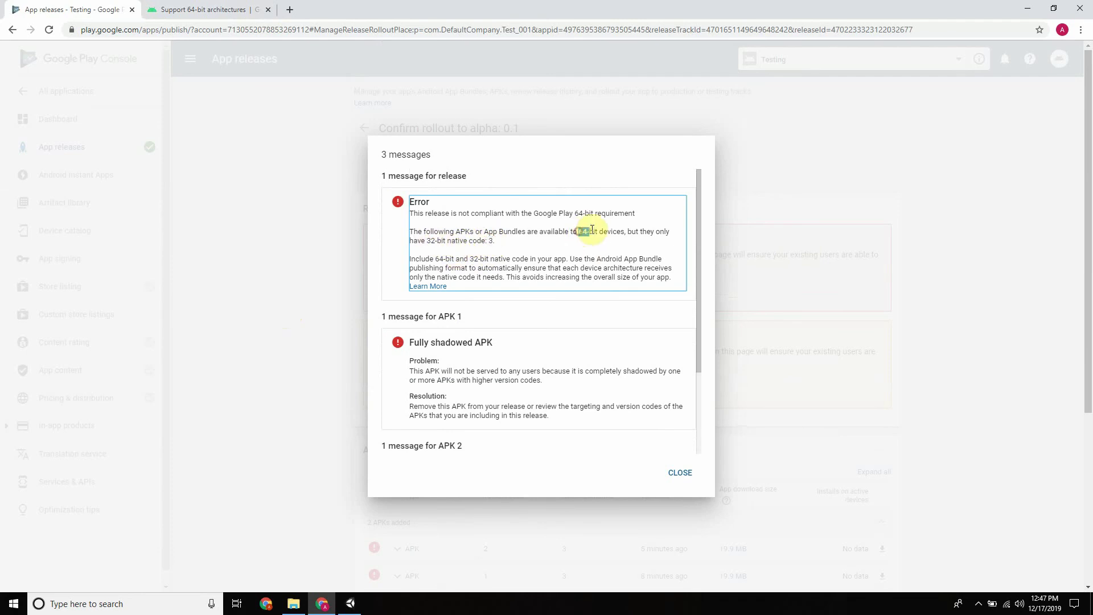
pyautogui.moveTo(428, 241); pyautogui.dragTo(456, 241)
pyautogui.click(685, 474)
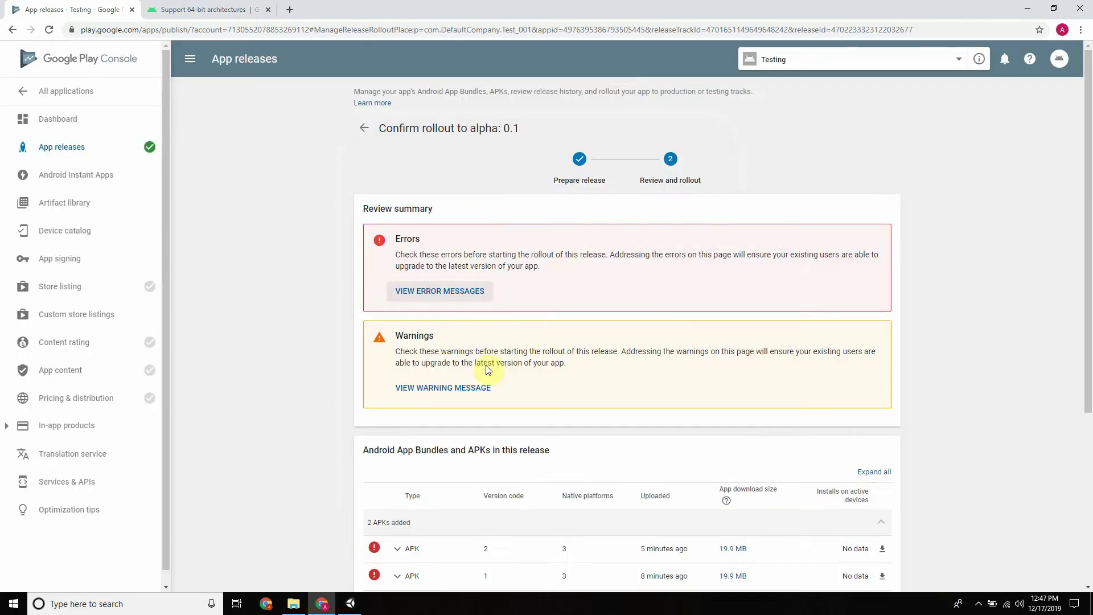
# Go back to release preparation, expand the Android App Bundle details, and open its bundle explorer
pyautogui.scroll(-4, 586, 319)
pyautogui.scroll(2, 592, 285)
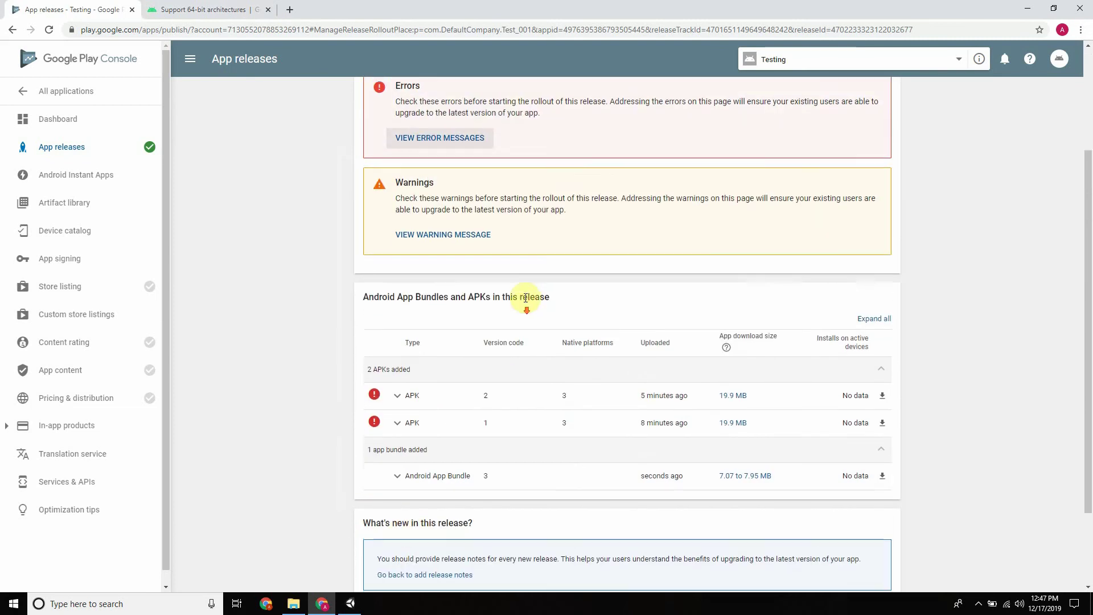
pyautogui.scroll(-2, 546, 302)
pyautogui.click(382, 513)
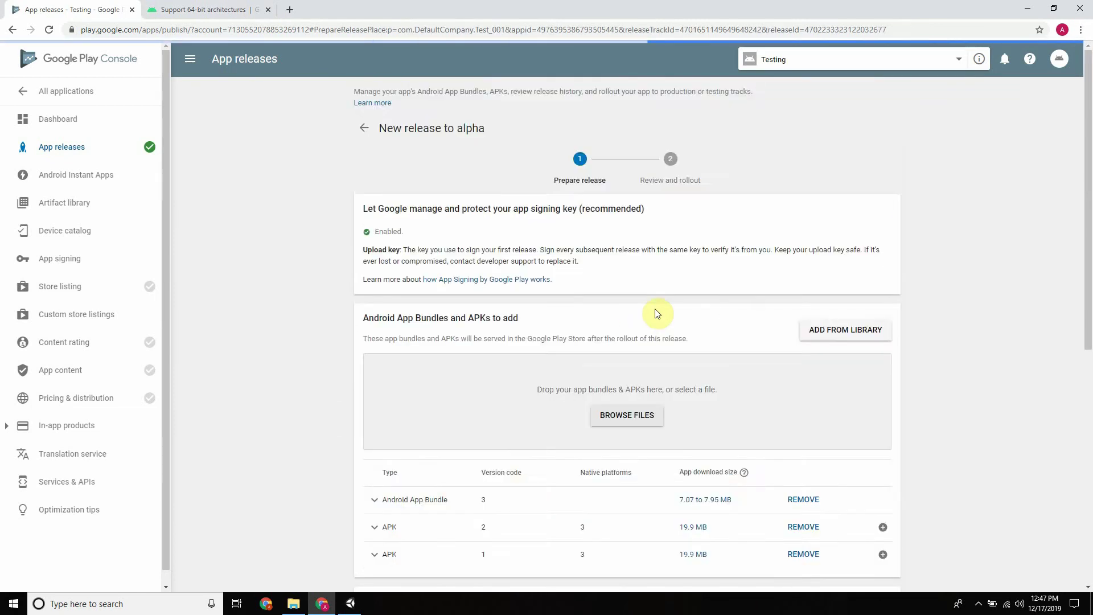
pyautogui.scroll(-5, 655, 311)
pyautogui.click(375, 215)
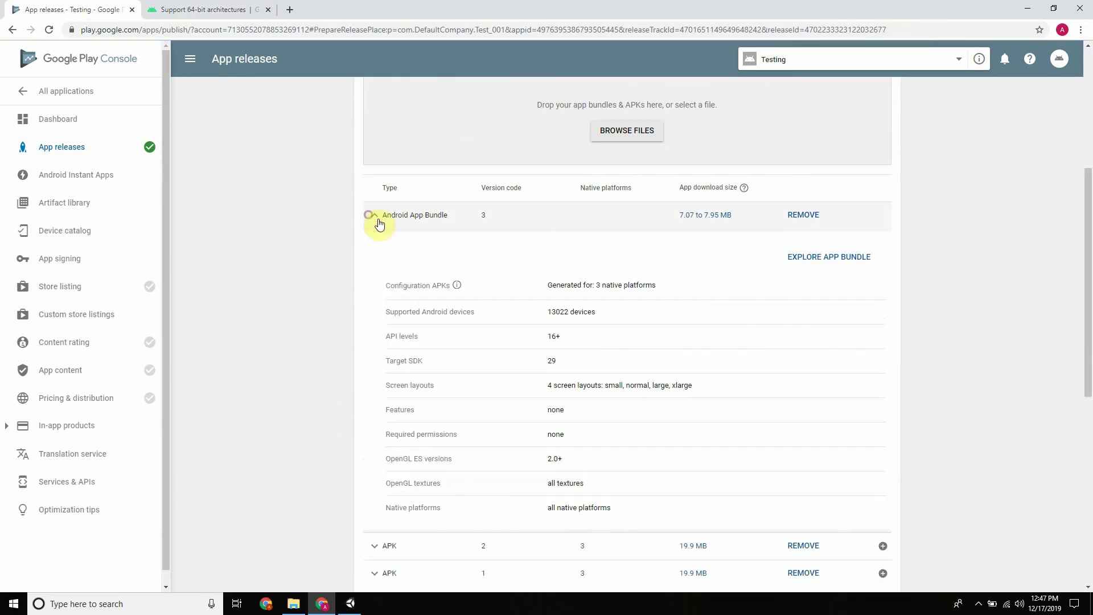
pyautogui.click(820, 257)
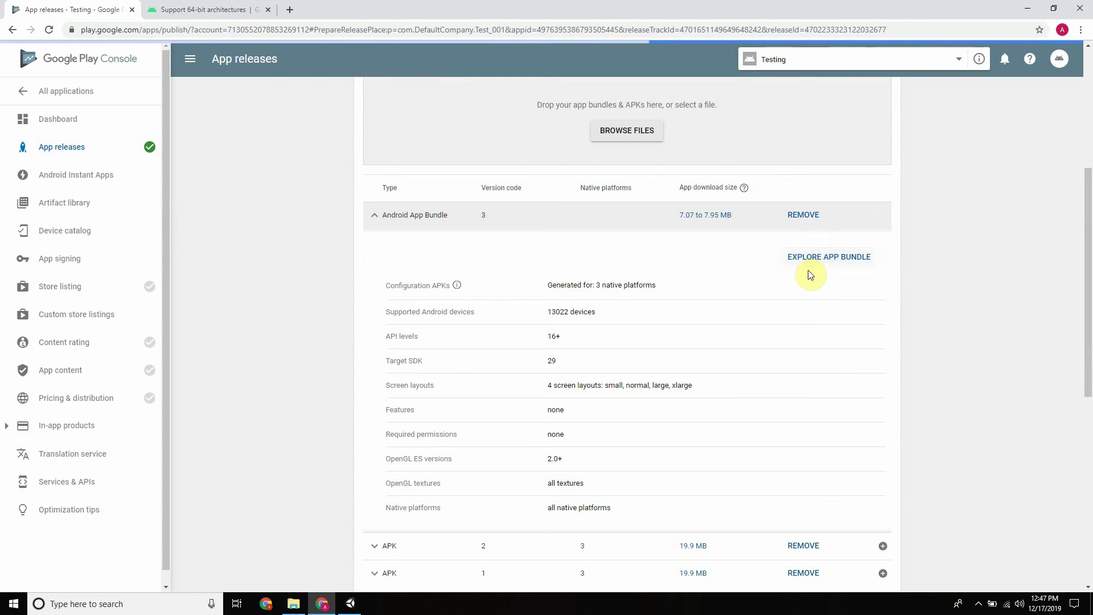
pyautogui.scroll(-6, 804, 279)
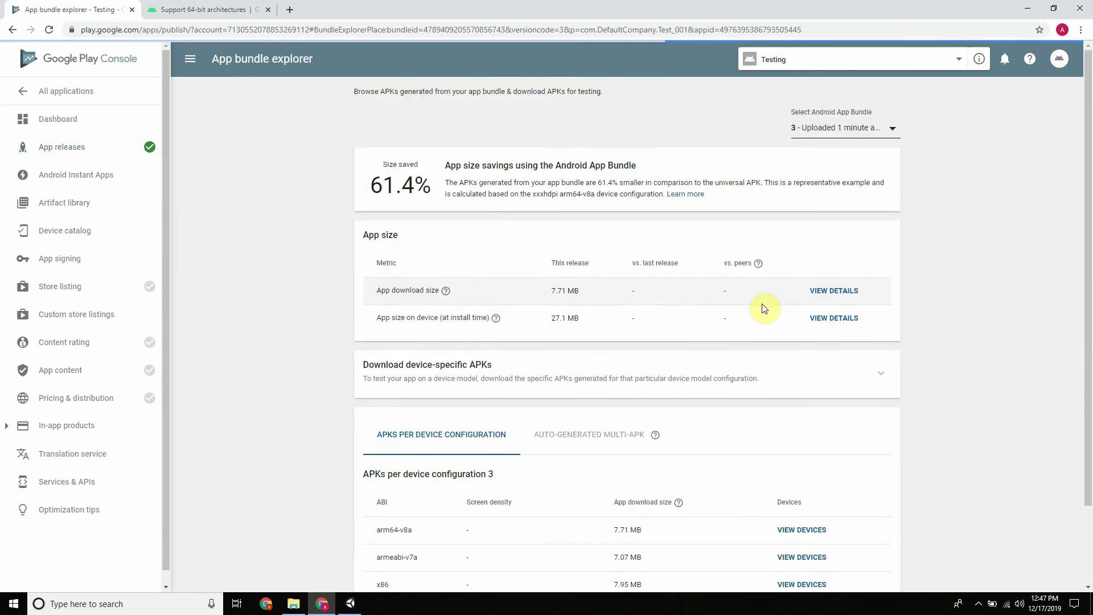
# Find the arm64-v8a 7.71 MB, armeabi-v7a and x86 APKs in the device configuration table
pyautogui.scroll(-3, 671, 334)
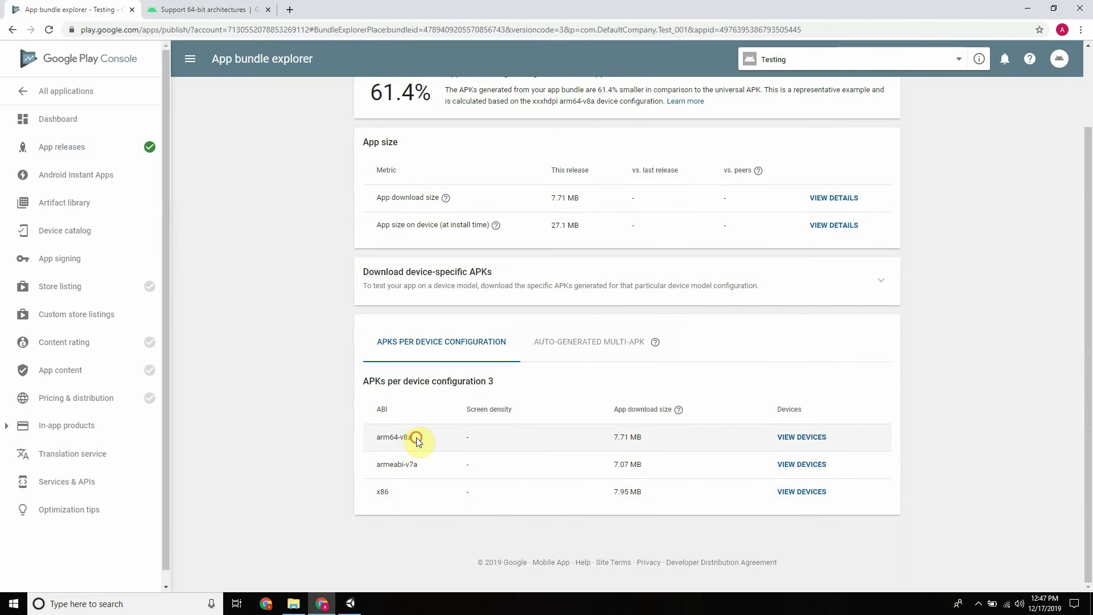
pyautogui.moveTo(417, 438); pyautogui.dragTo(372, 492)
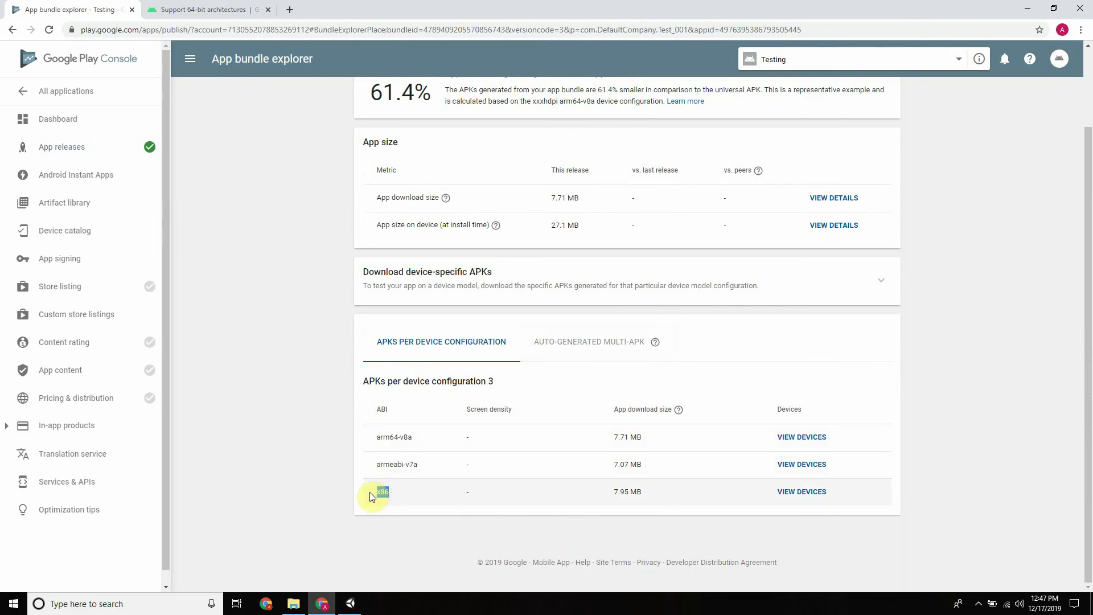
# Browse the arm64-v8a APK's 3,613 supported devices in the catalog, then go back to the explorer
pyautogui.click(794, 442)
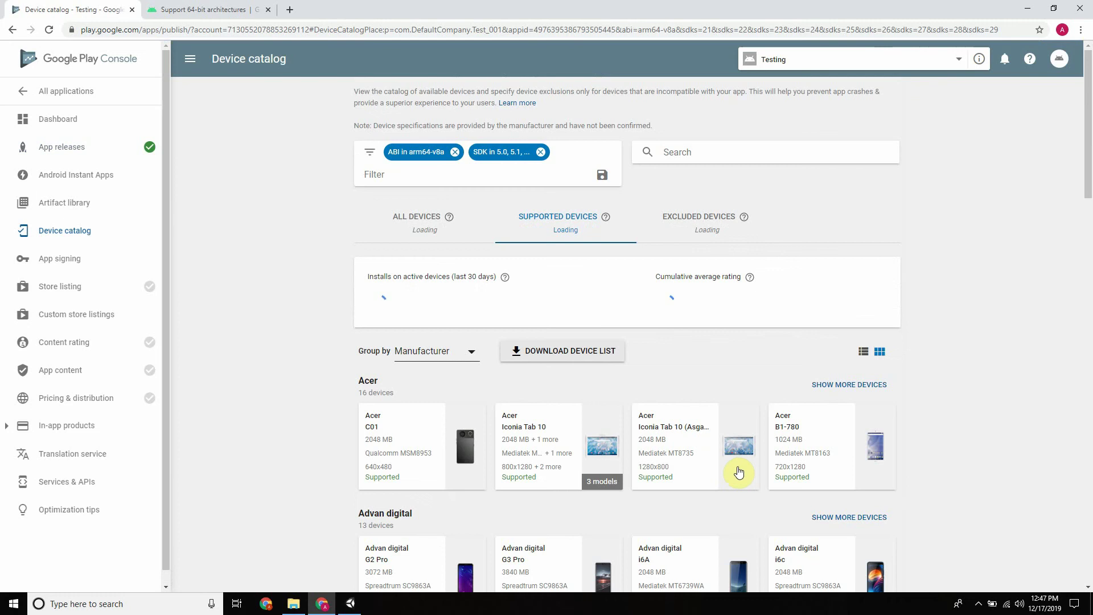
pyautogui.scroll(-5, 611, 328)
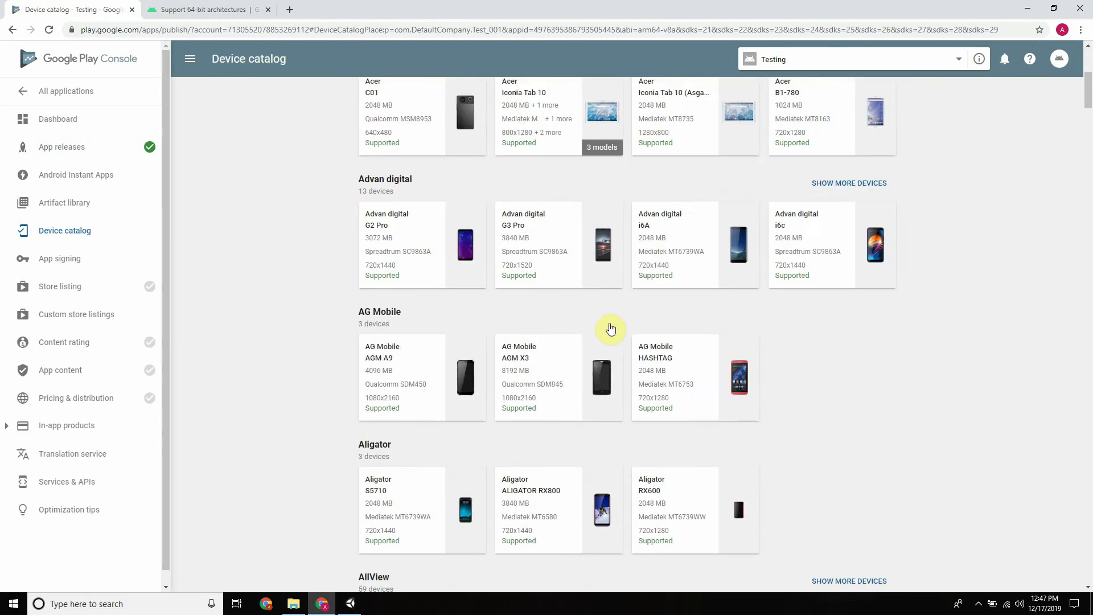
pyautogui.scroll(-20, 611, 329)
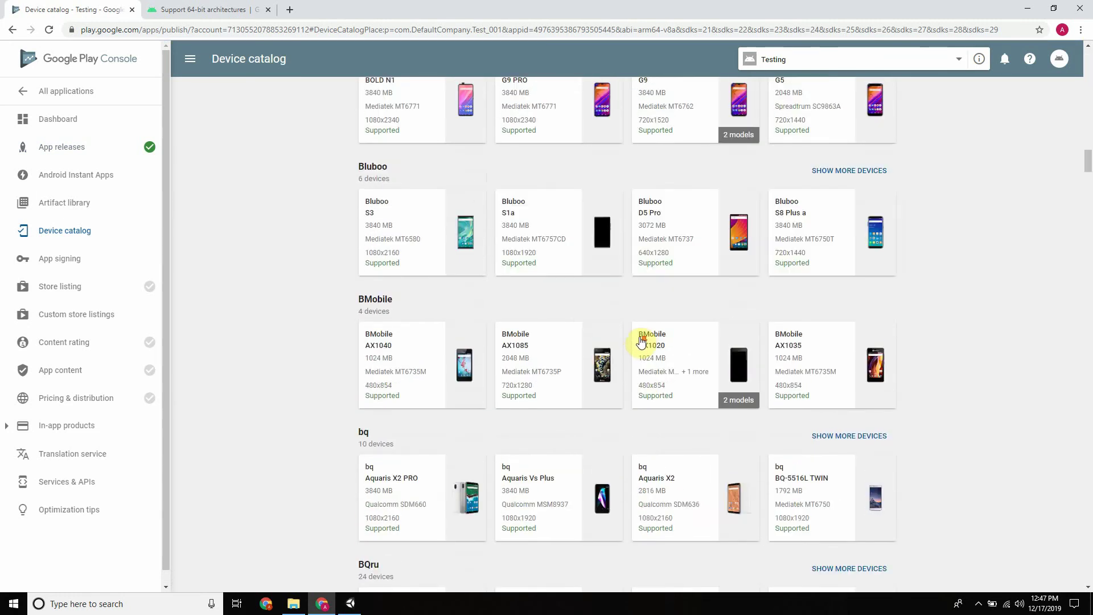
pyautogui.scroll(-20, 642, 340)
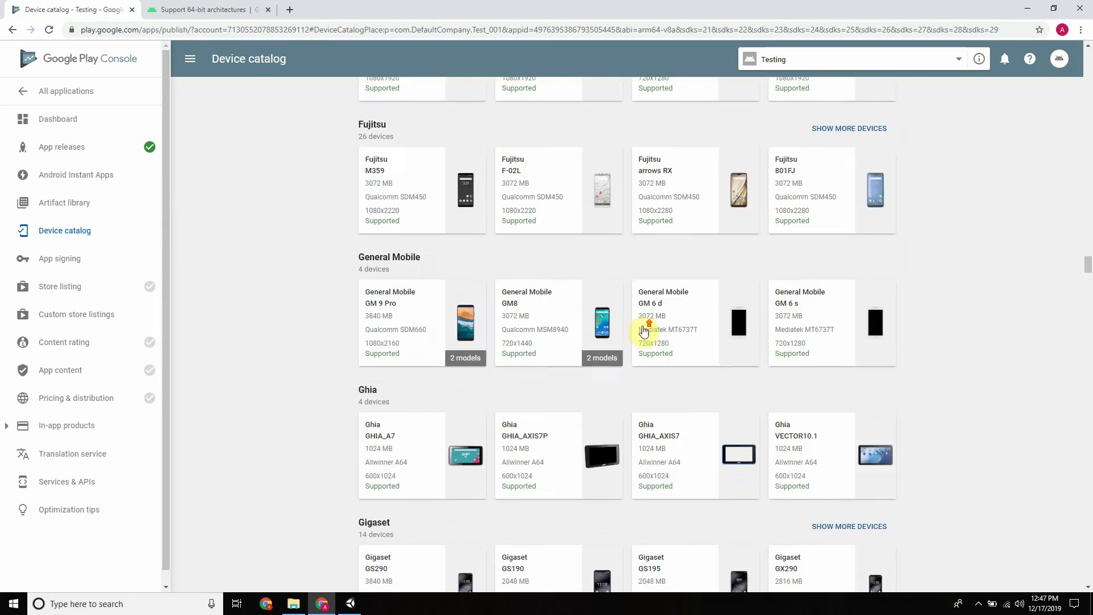
pyautogui.scroll(20, 644, 332)
pyautogui.scroll(20, 738, 232)
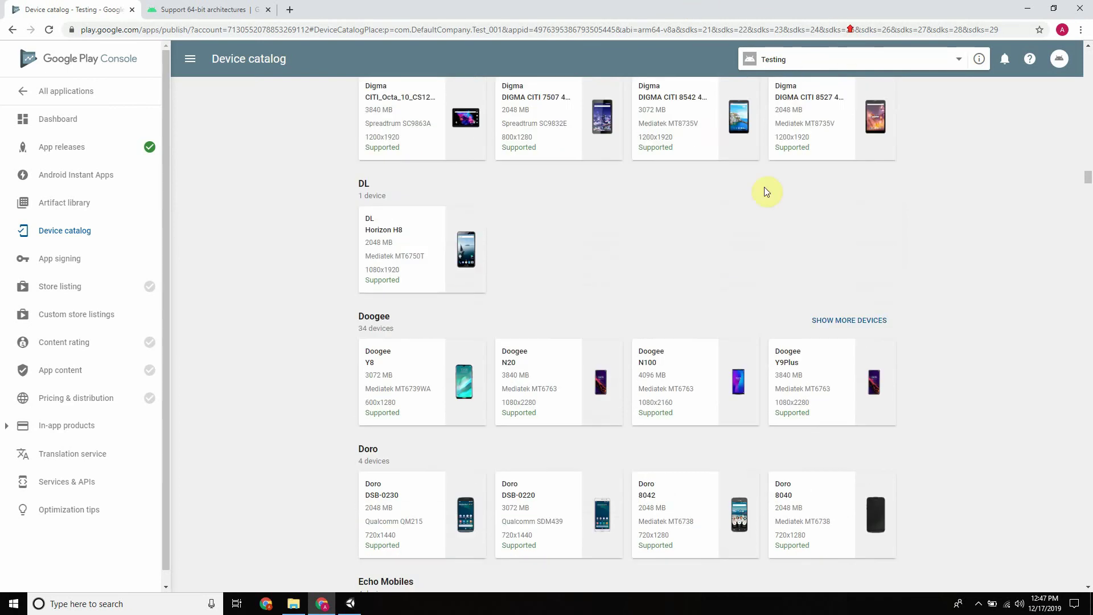
pyautogui.scroll(20, 738, 232)
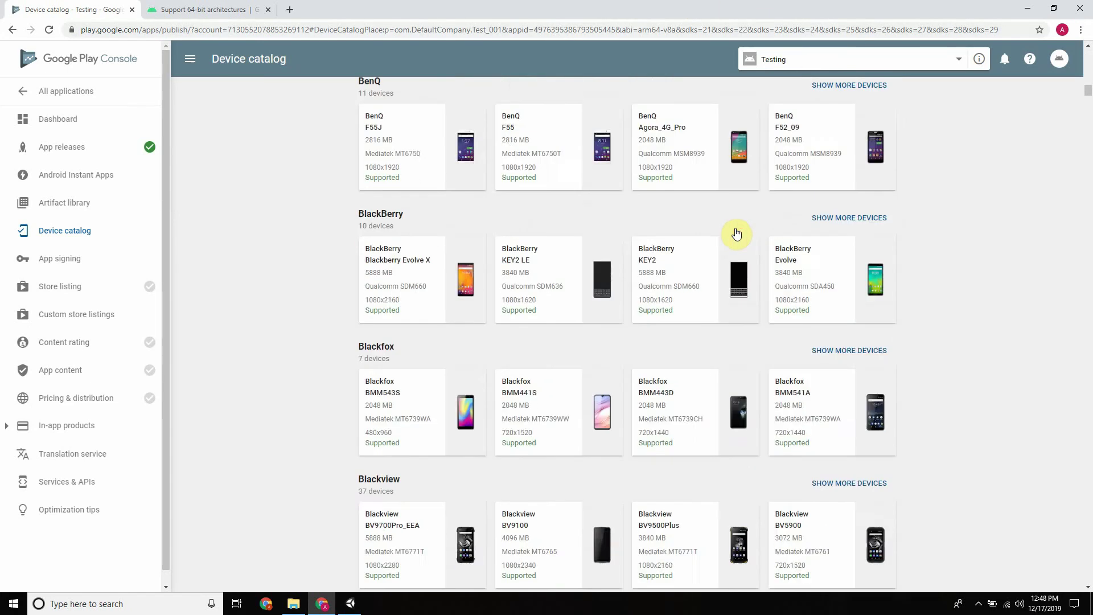
pyautogui.scroll(15, 696, 246)
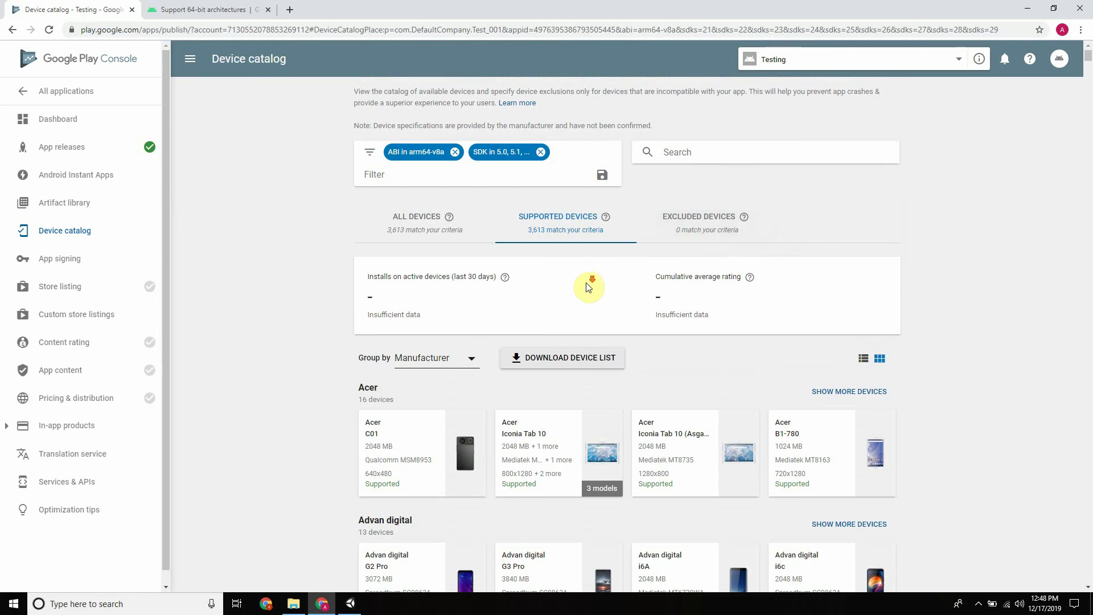
pyautogui.scroll(-20, 589, 286)
pyautogui.scroll(-20, 636, 289)
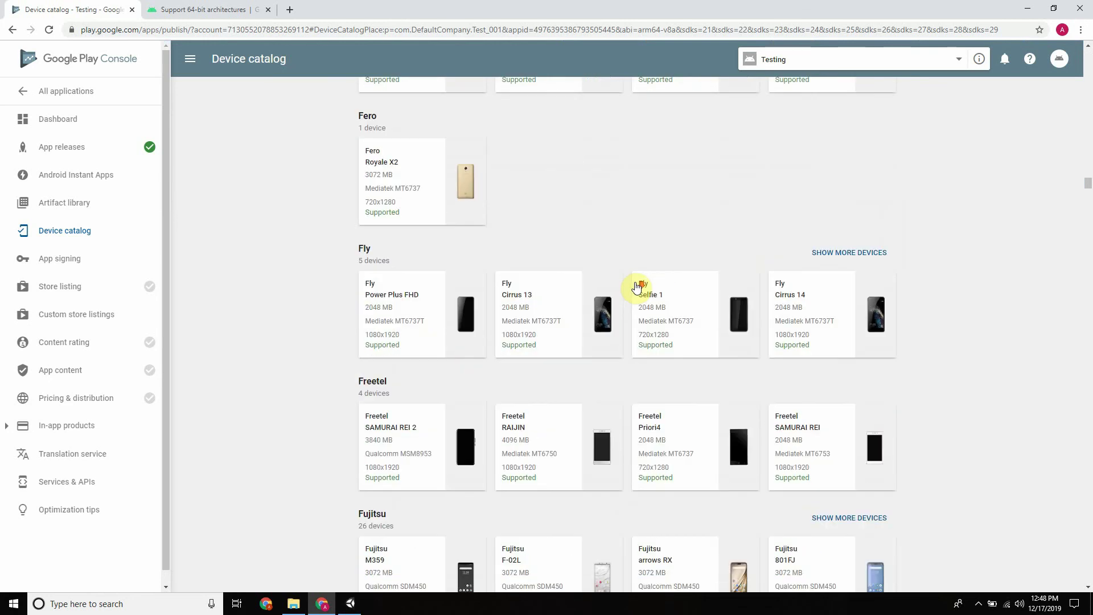
pyautogui.scroll(-20, 636, 295)
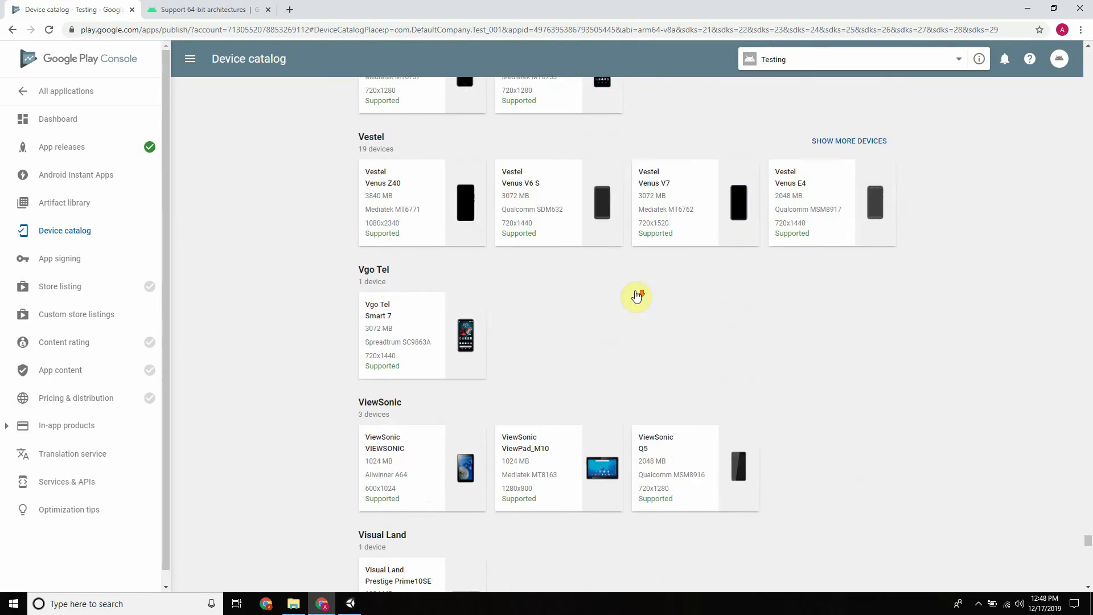
pyautogui.scroll(10, 636, 296)
pyautogui.scroll(15, 636, 295)
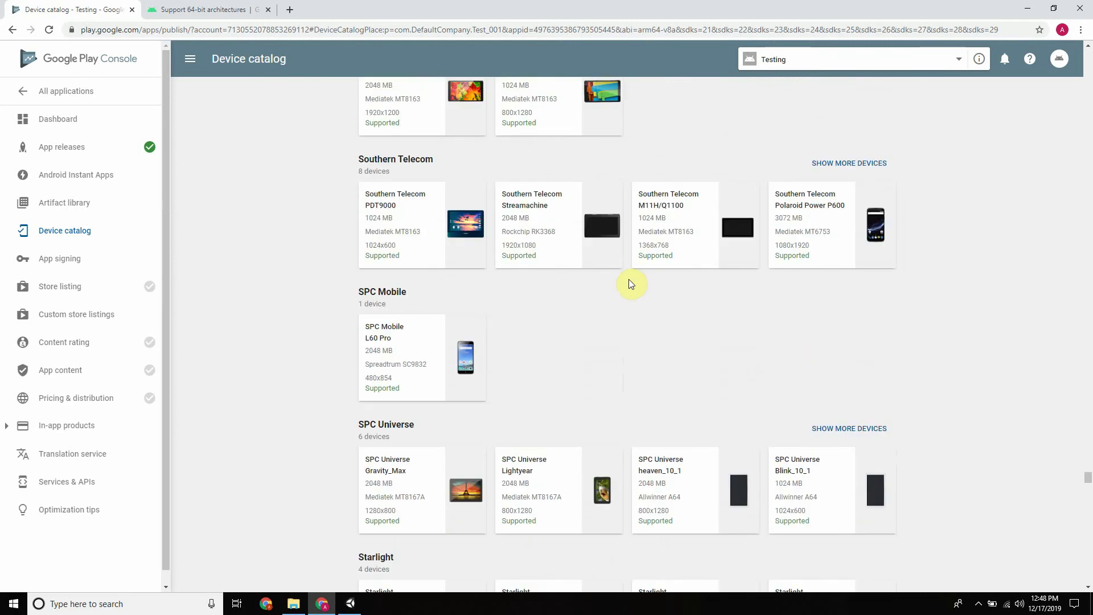
pyautogui.click(9, 30)
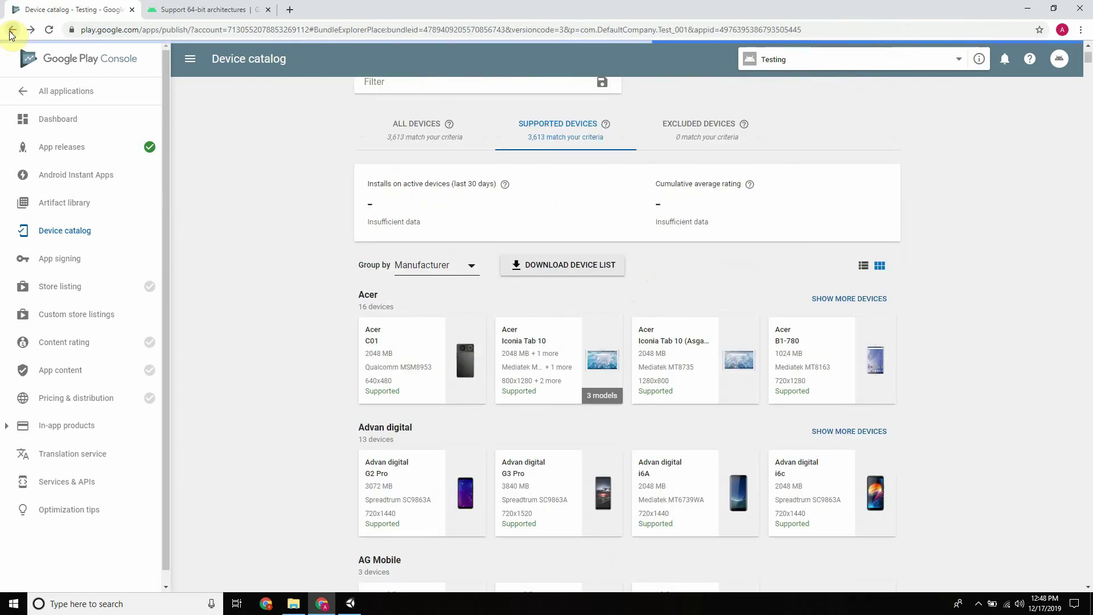
pyautogui.click(1, 29)
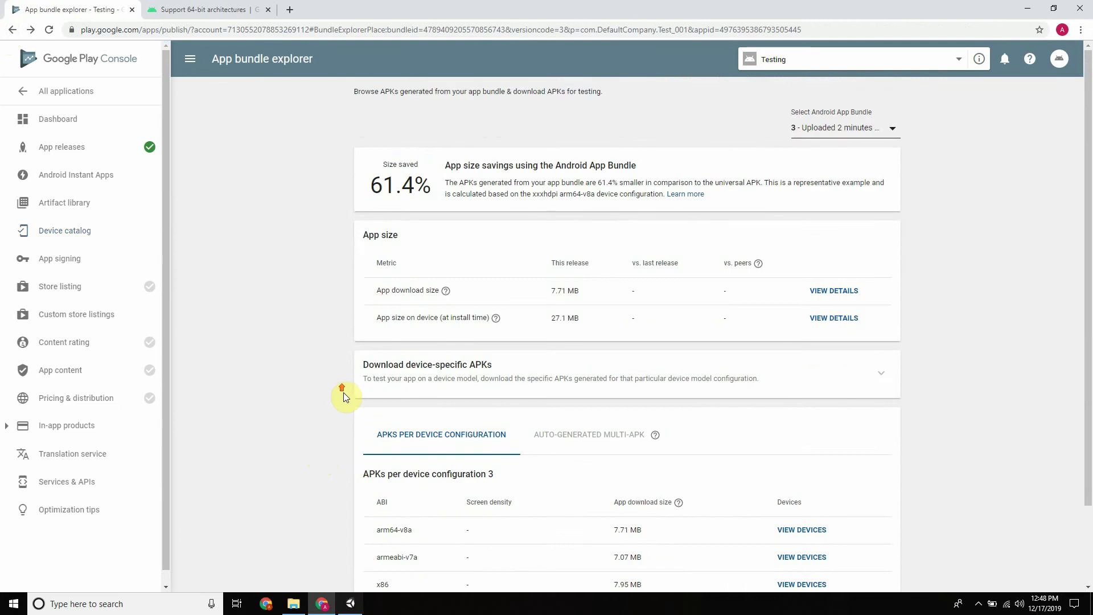
# Highlight the arm64-v8a ABI entry, briefly switching to the Unity editor and back
pyautogui.scroll(-3, 343, 392)
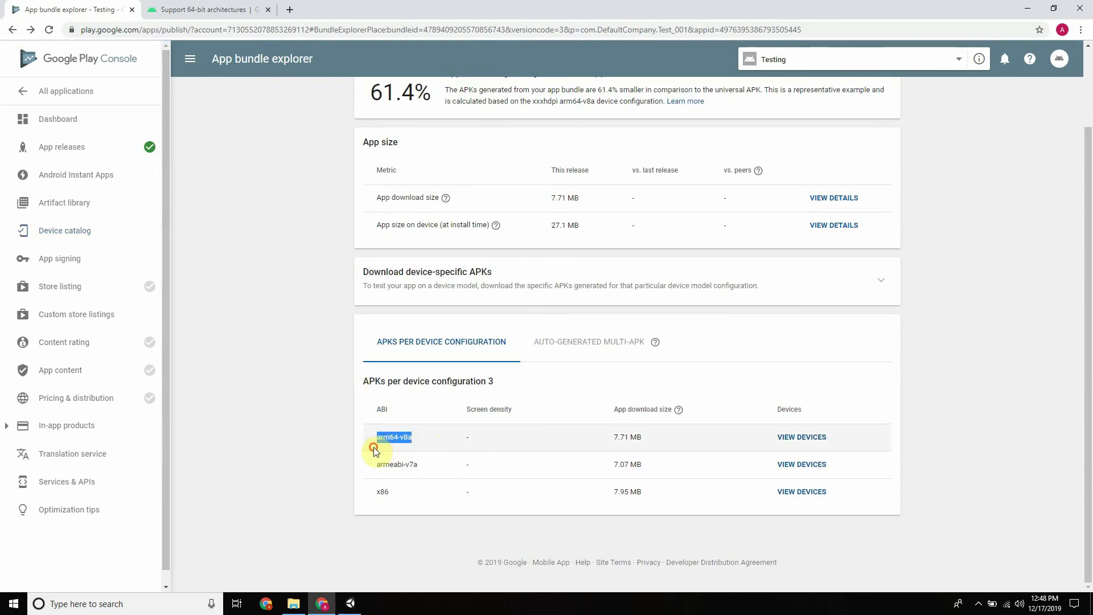
pyautogui.click(292, 377)
pyautogui.moveTo(404, 437); pyautogui.dragTo(209, 467)
pyautogui.click(341, 608)
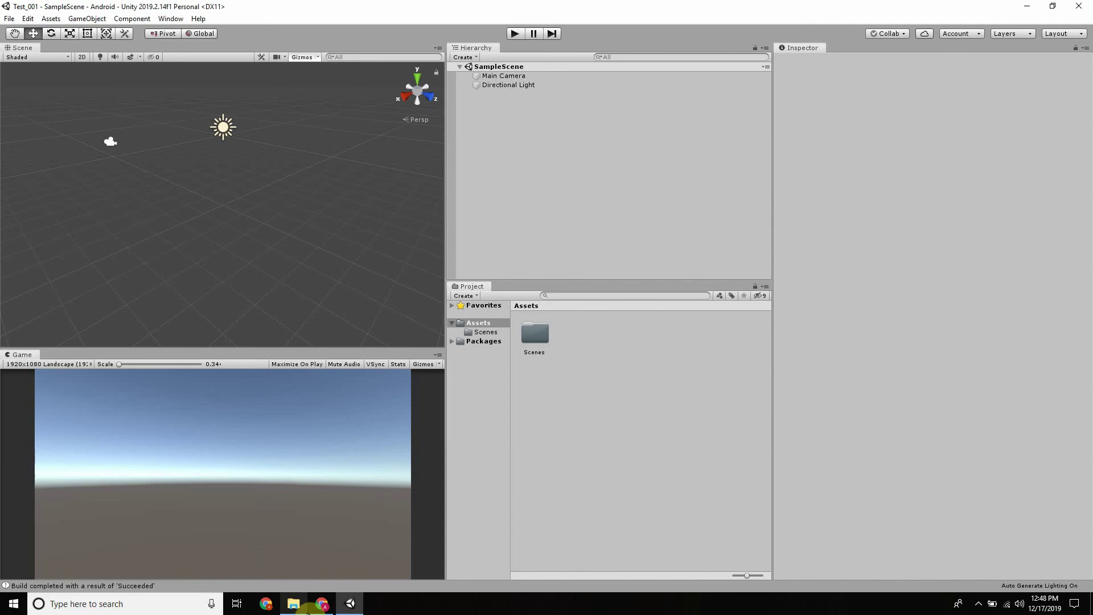
pyautogui.click(322, 605)
pyautogui.click(264, 330)
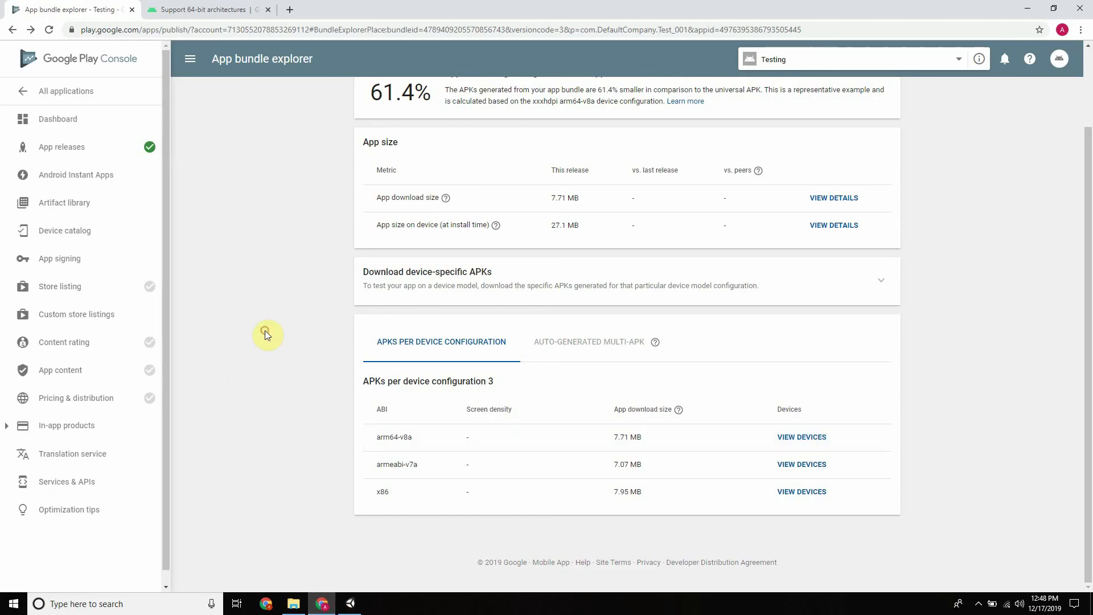
# Return to the New release to alpha page and look over the bundle and two APKs
pyautogui.click(11, 31)
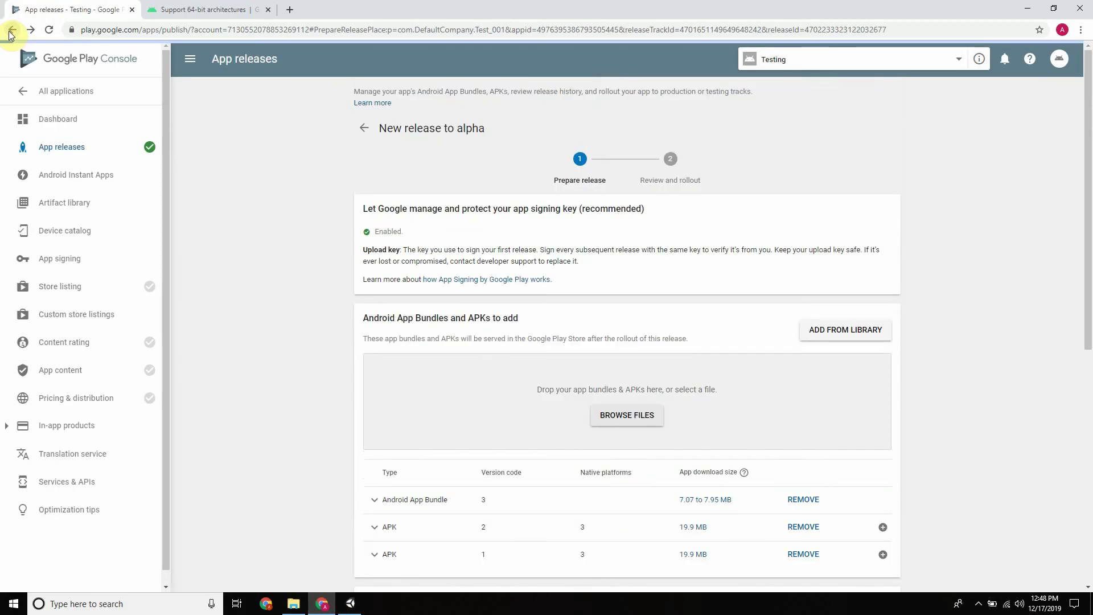
pyautogui.scroll(-4, 376, 349)
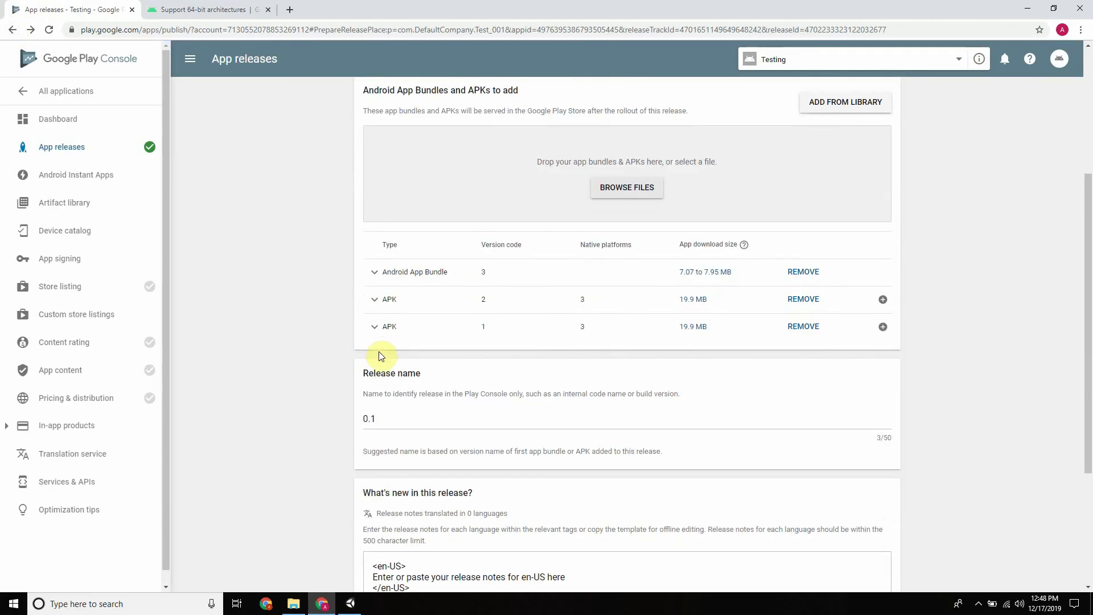
pyautogui.scroll(4, 348, 282)
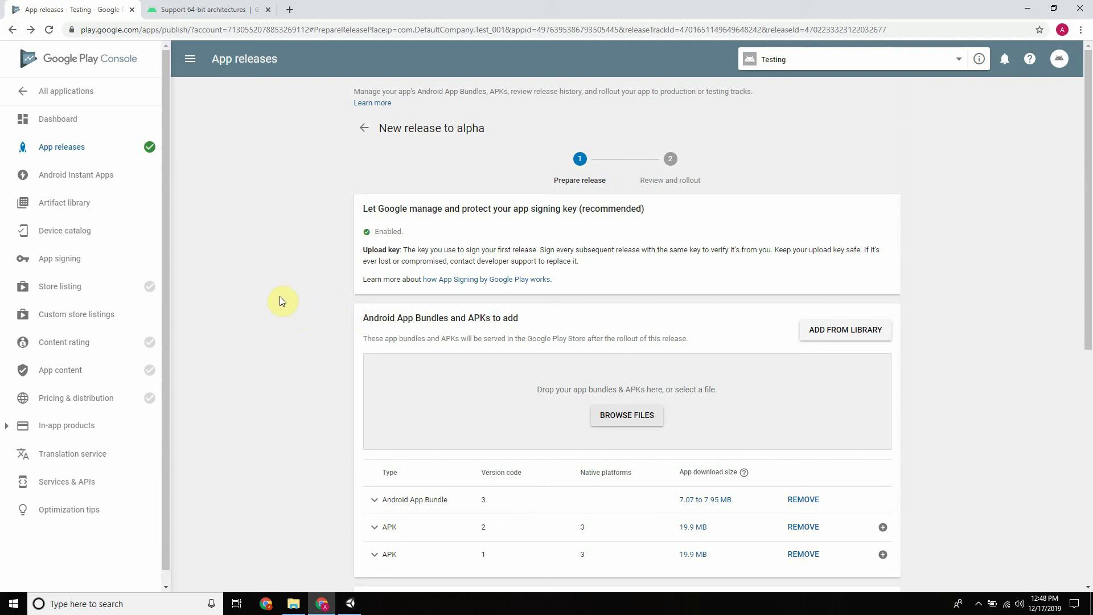
pyautogui.scroll(-4, 333, 321)
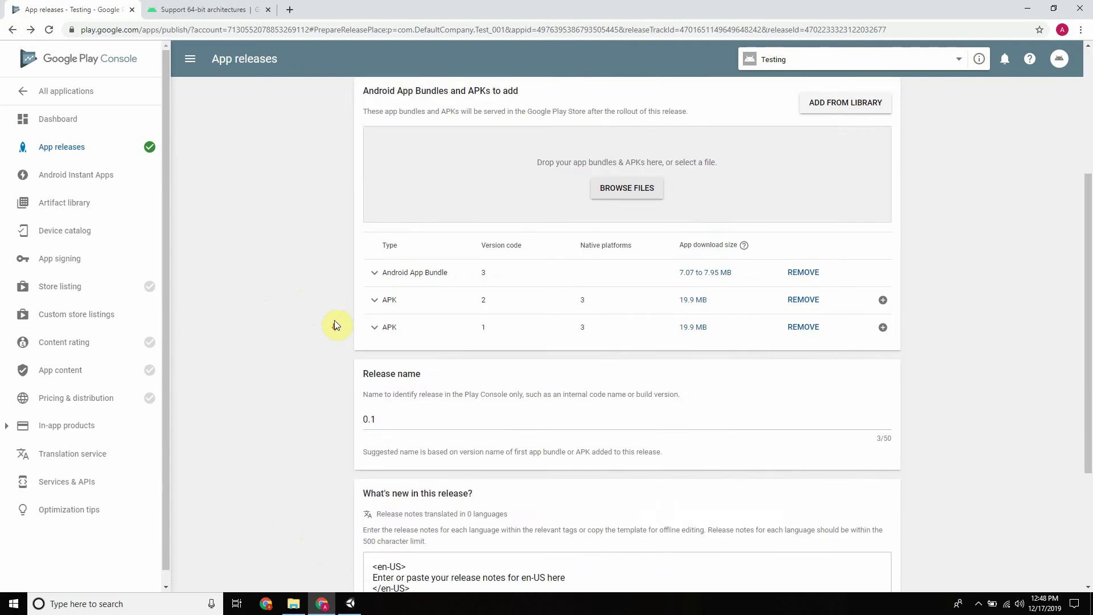
pyautogui.scroll(4, 327, 328)
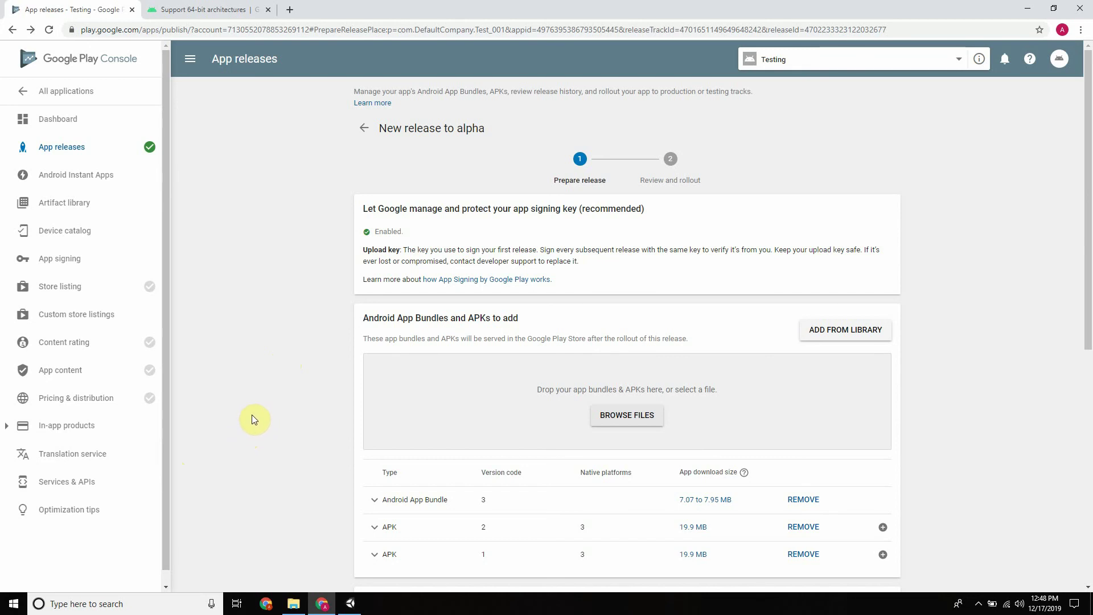
pyautogui.scroll(-10, 300, 371)
# Check Unity's Android Player settings for ARMv7, ARM64 and x86, then view the 64-bit architectures guide
pyautogui.click(350, 603)
pyautogui.click(10, 18)
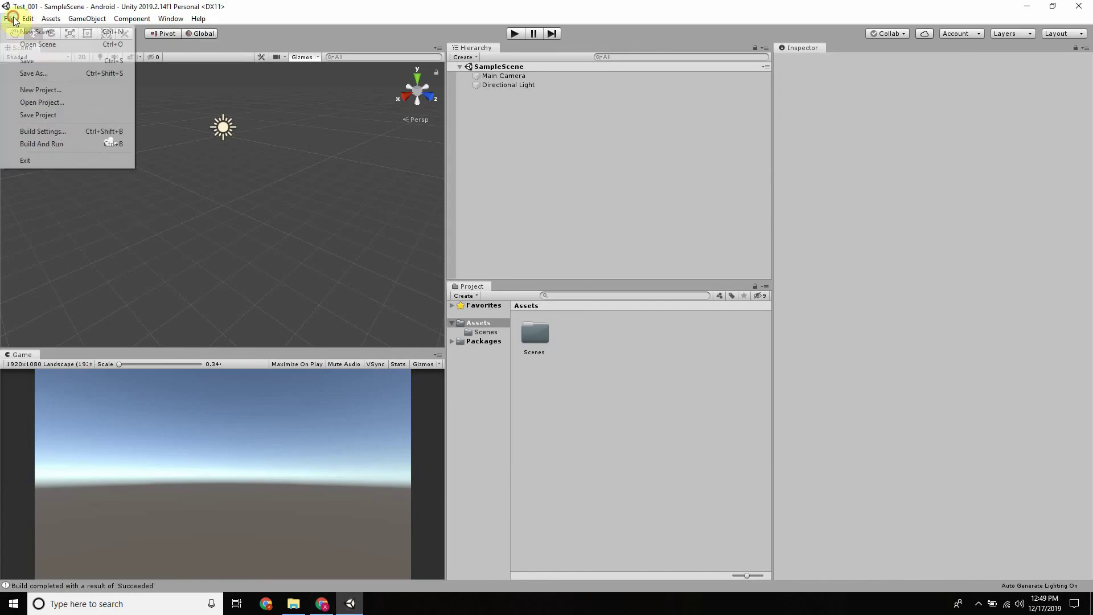
pyautogui.click(39, 132)
pyautogui.scroll(-1, 134, 357)
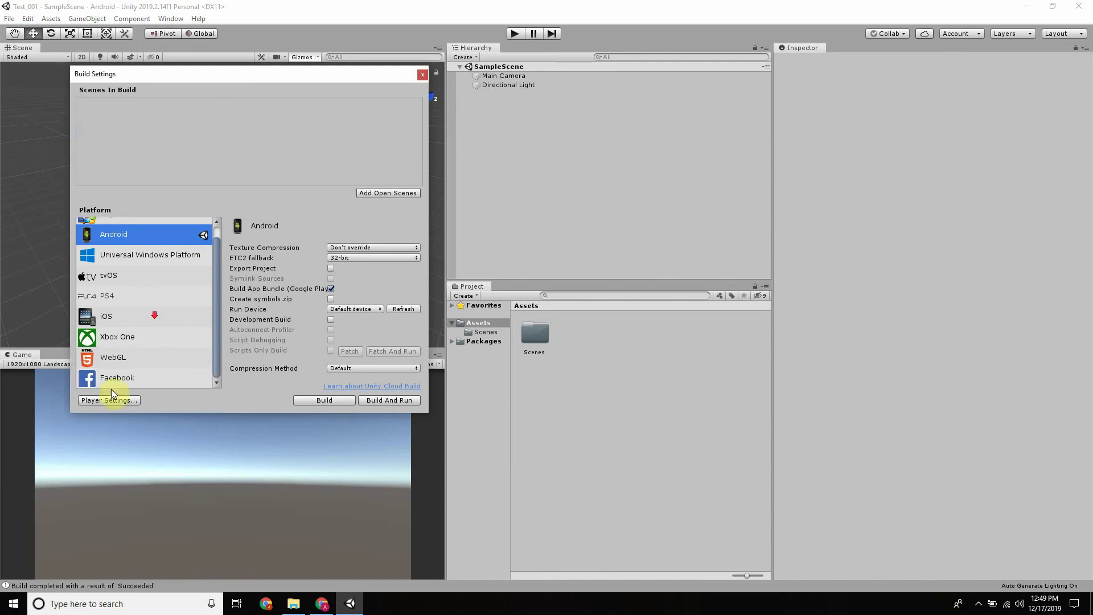
pyautogui.click(109, 400)
pyautogui.scroll(-10, 626, 261)
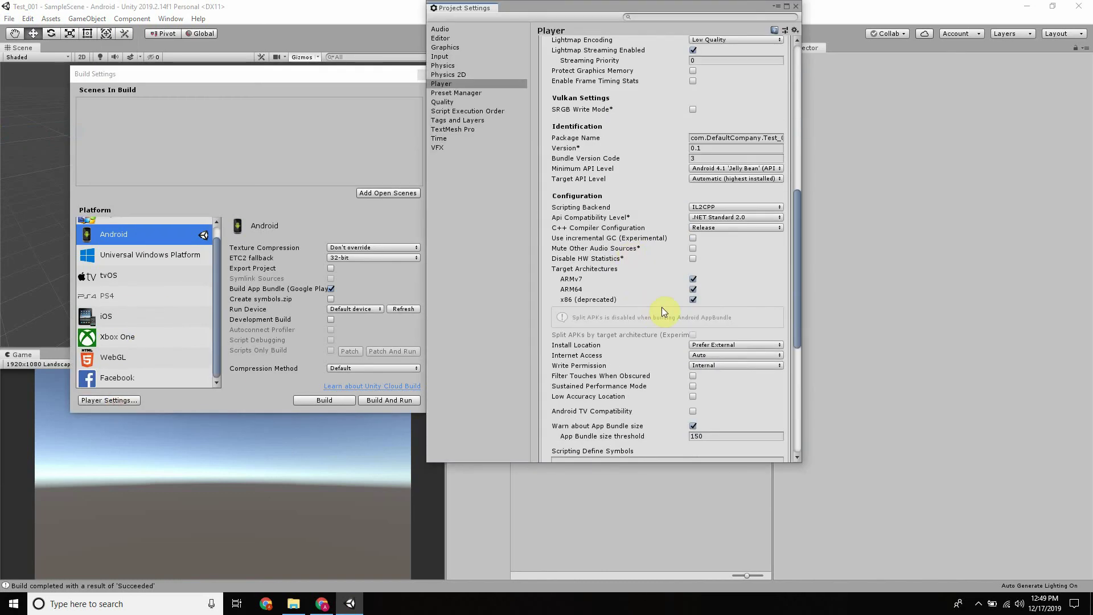
pyautogui.click(321, 603)
pyautogui.click(202, 10)
pyautogui.scroll(-5, 423, 222)
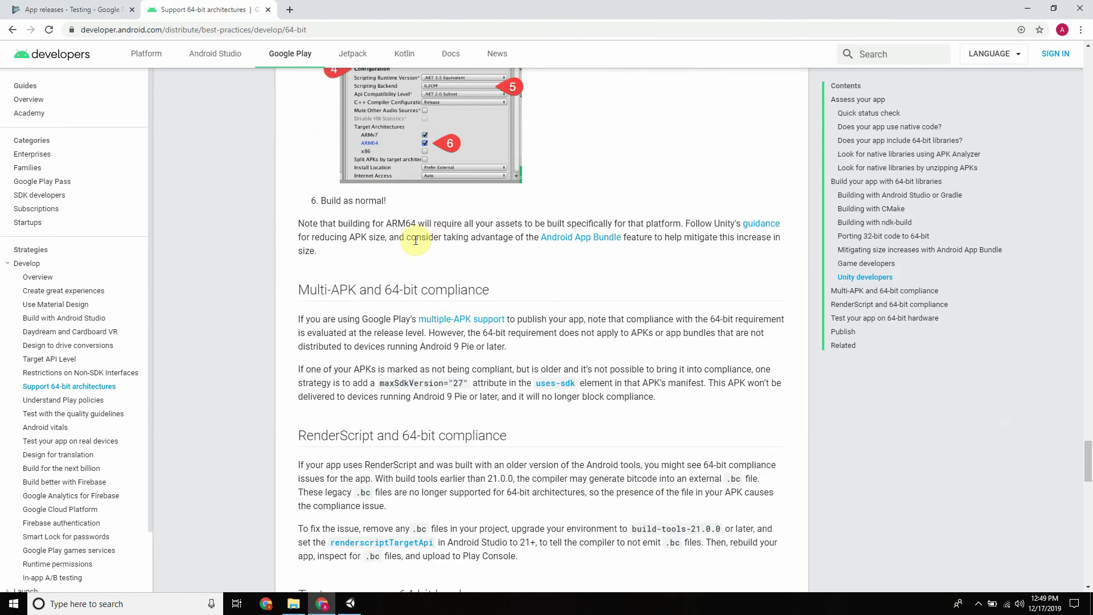
pyautogui.scroll(5, 416, 240)
pyautogui.scroll(15, 469, 348)
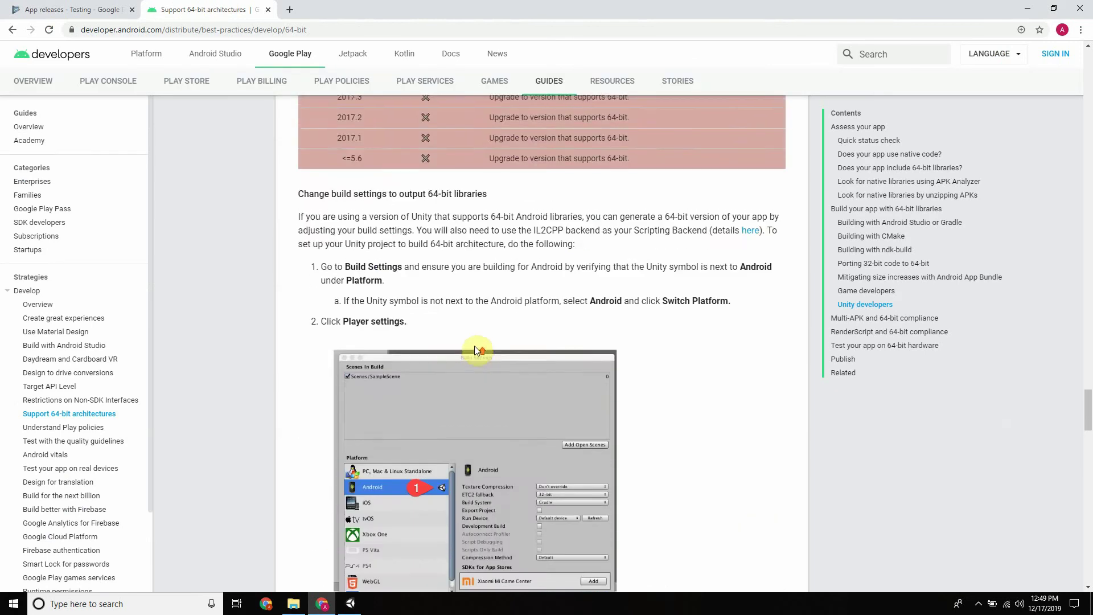
pyautogui.moveTo(336, 432); pyautogui.dragTo(382, 428)
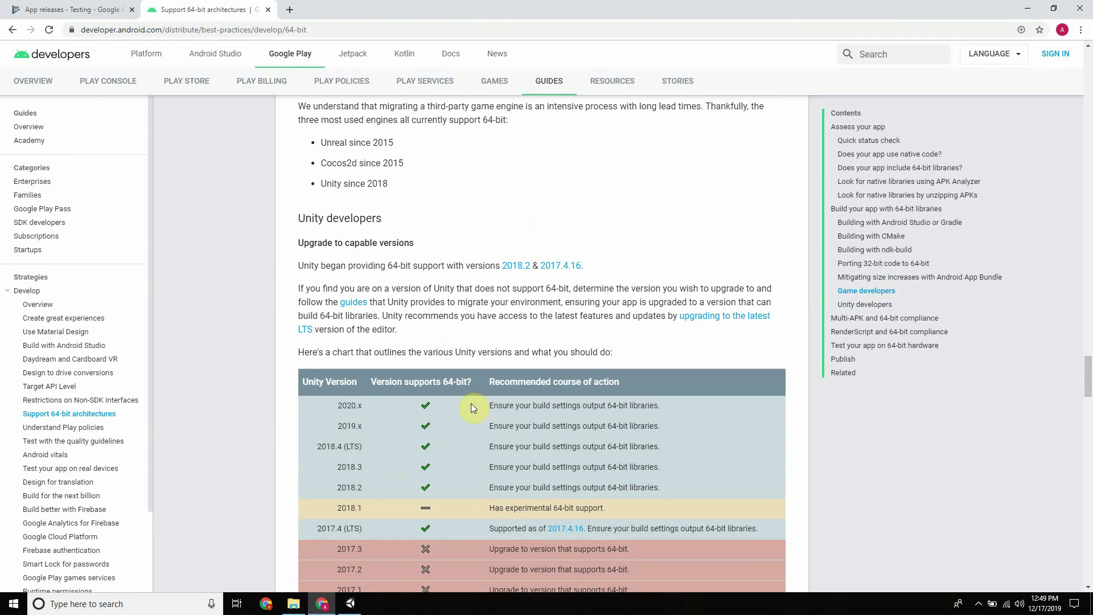
pyautogui.moveTo(313, 448); pyautogui.dragTo(393, 446)
pyautogui.click(432, 447)
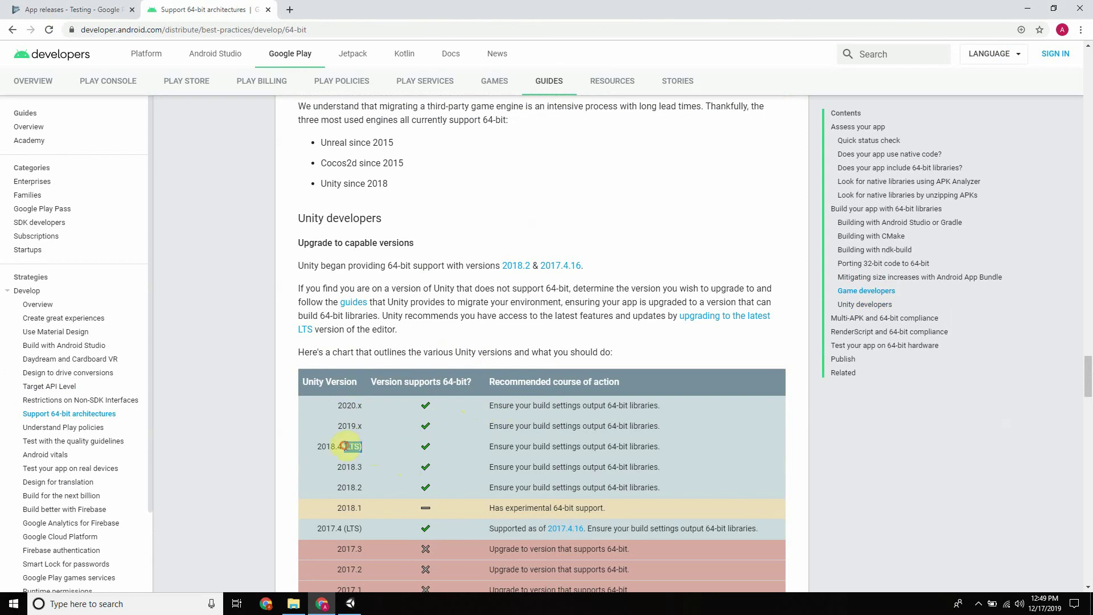
pyautogui.scroll(-2, 409, 430)
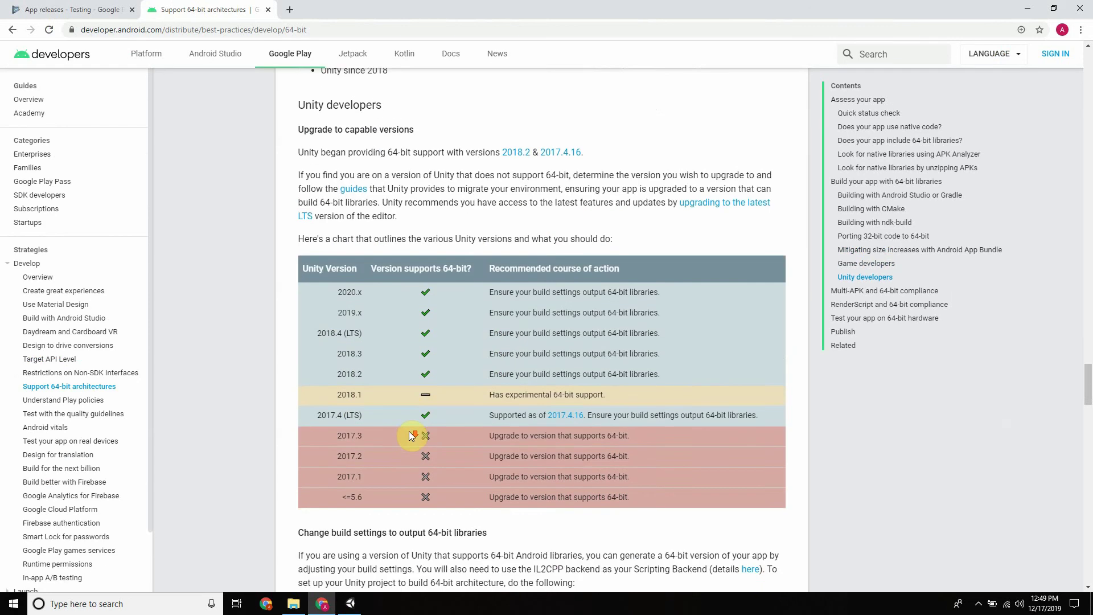
pyautogui.scroll(6, 384, 473)
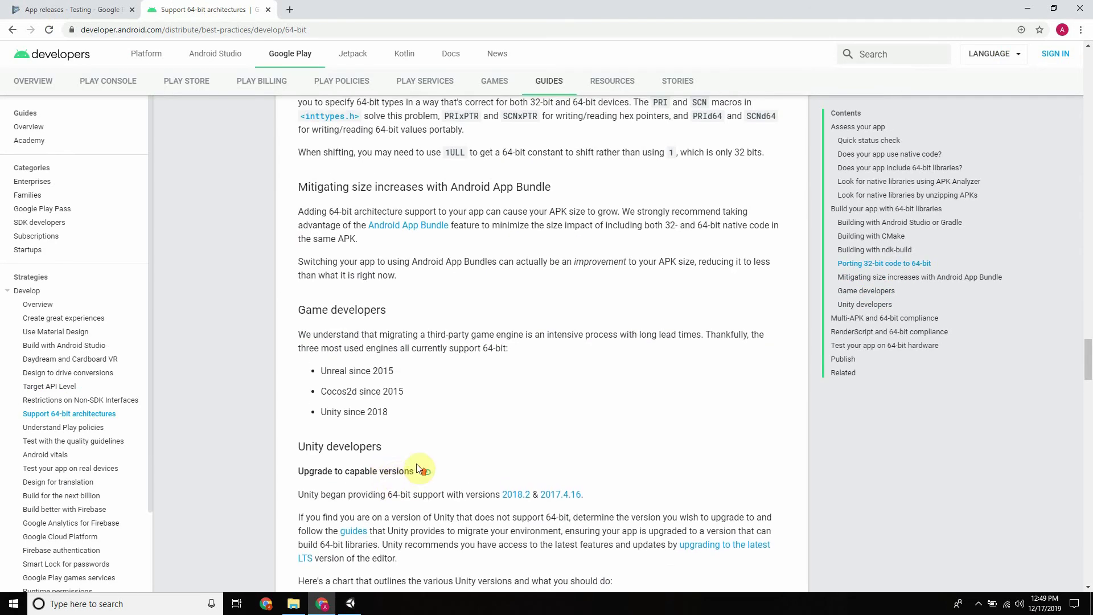
pyautogui.scroll(8, 424, 460)
pyautogui.scroll(-20, 439, 444)
pyautogui.scroll(-10, 441, 425)
pyautogui.scroll(10, 438, 426)
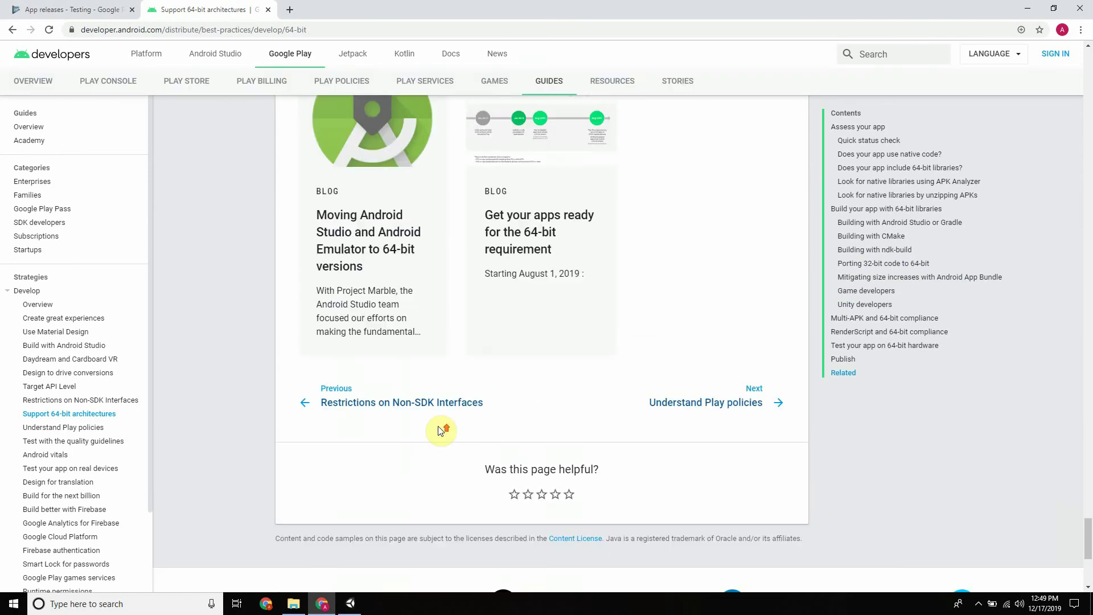
pyautogui.scroll(20, 433, 443)
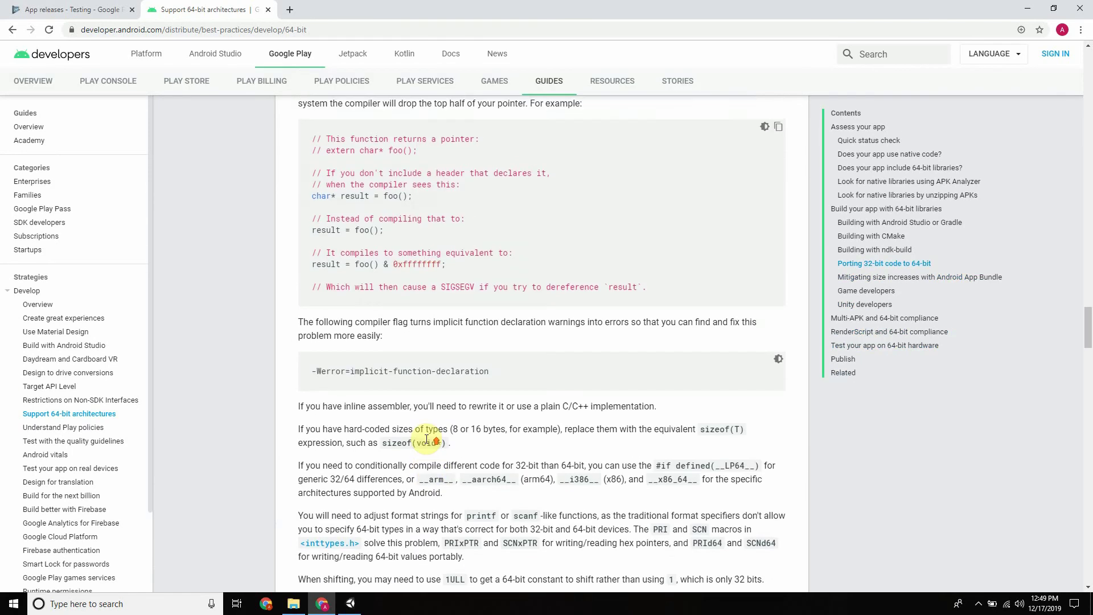
pyautogui.scroll(15, 423, 441)
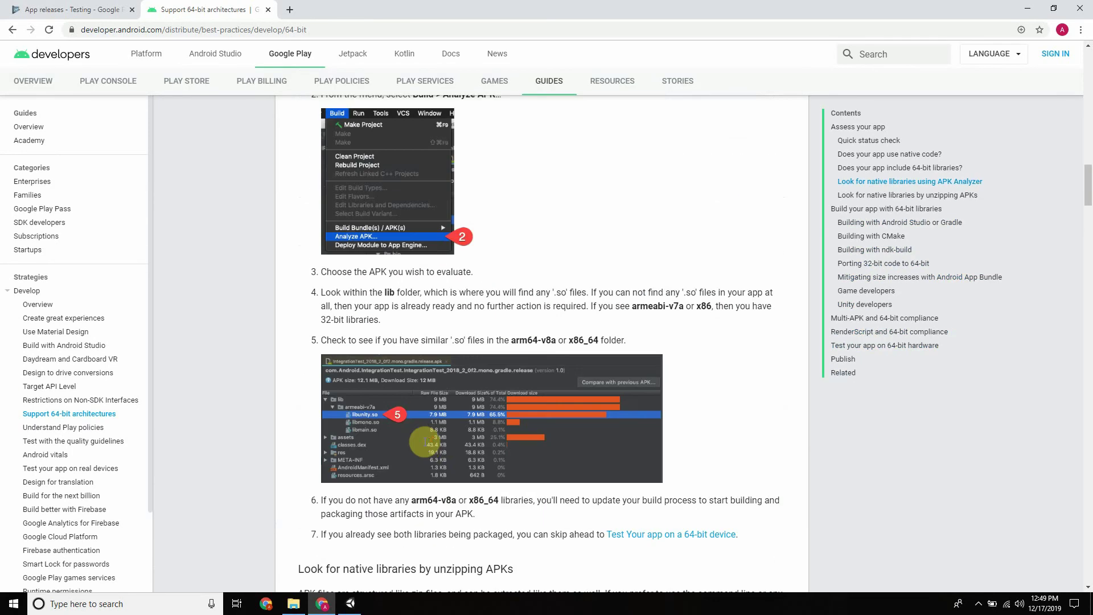
pyautogui.scroll(5, 424, 441)
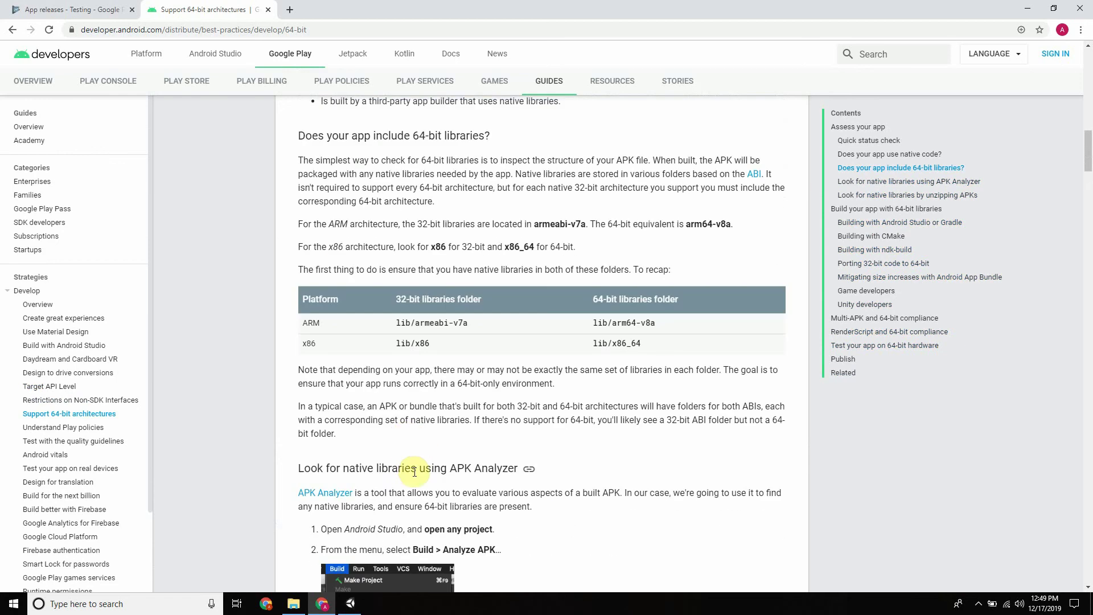
pyautogui.scroll(-5, 459, 453)
pyautogui.scroll(8, 433, 452)
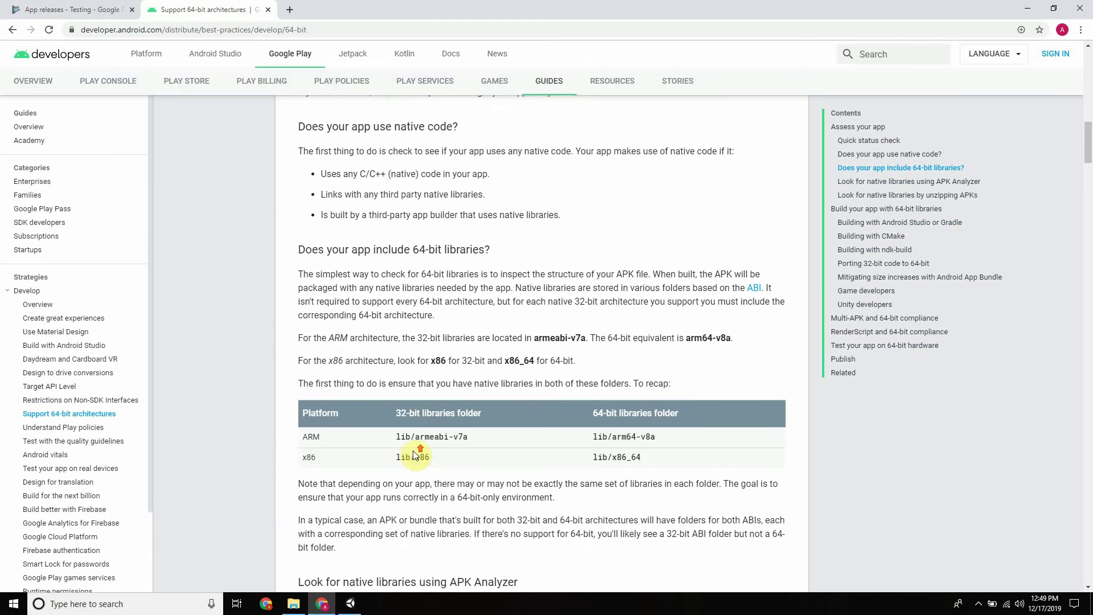
pyautogui.scroll(10, 414, 449)
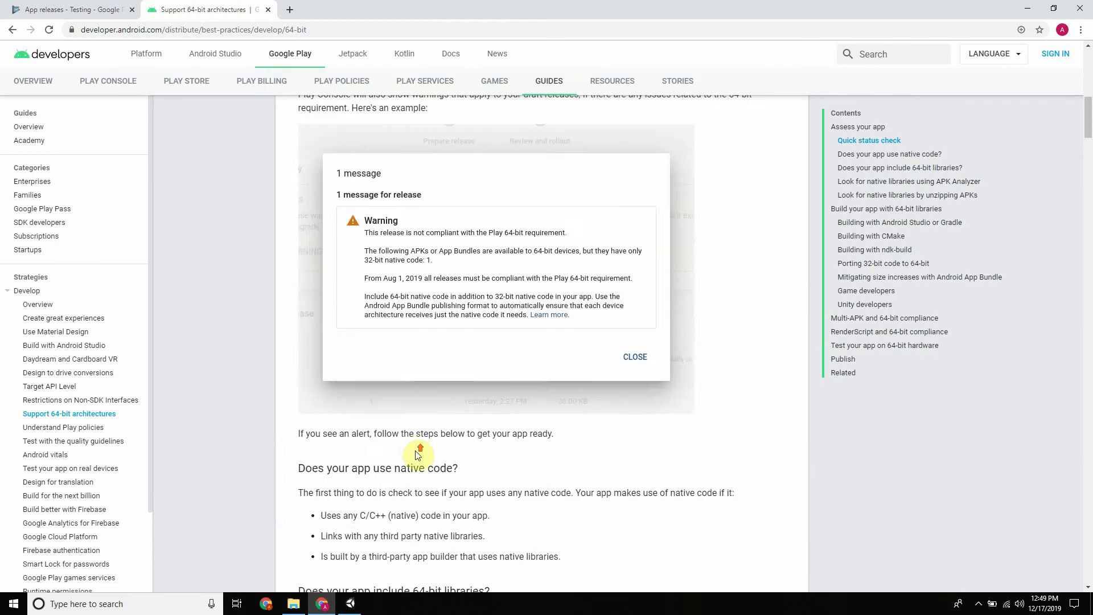
pyautogui.scroll(-15, 416, 451)
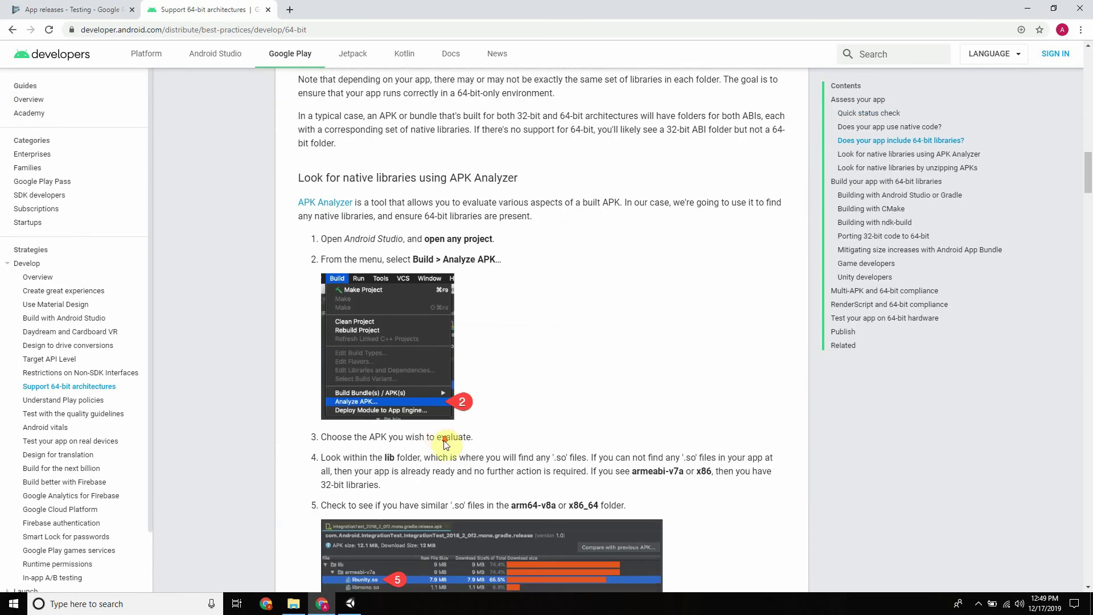
pyautogui.scroll(-6, 439, 441)
pyautogui.scroll(-7, 497, 362)
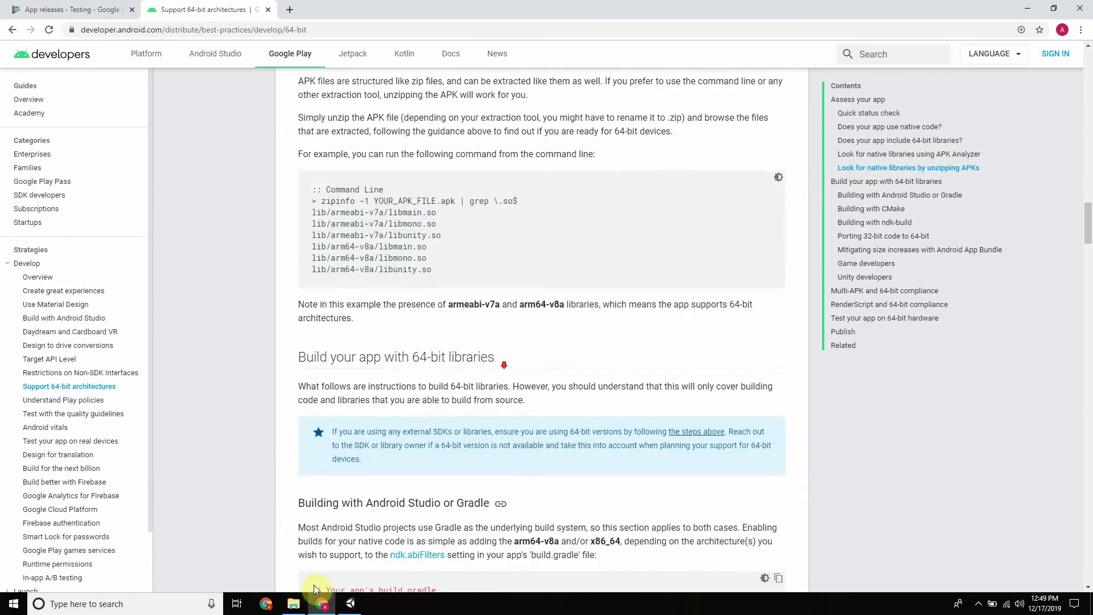
pyautogui.click(353, 602)
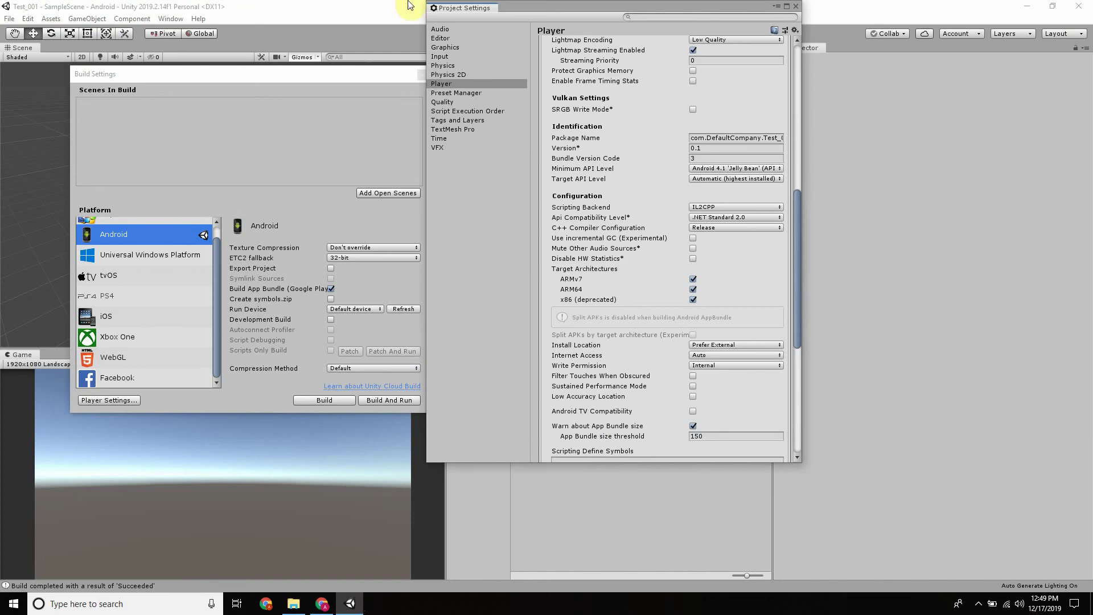
pyautogui.click(320, 605)
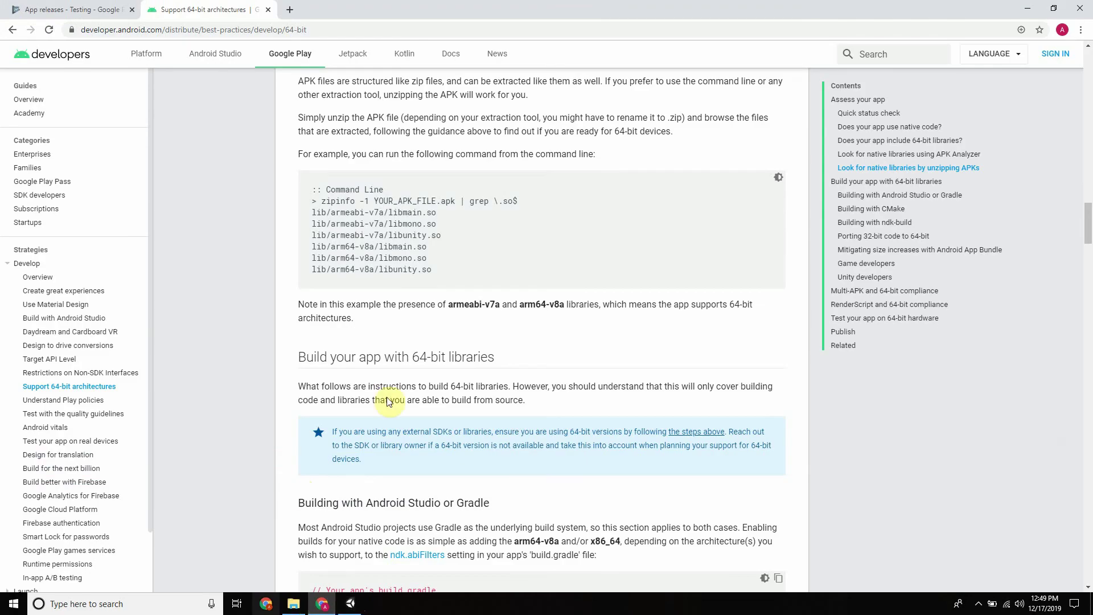
pyautogui.scroll(-7, 473, 312)
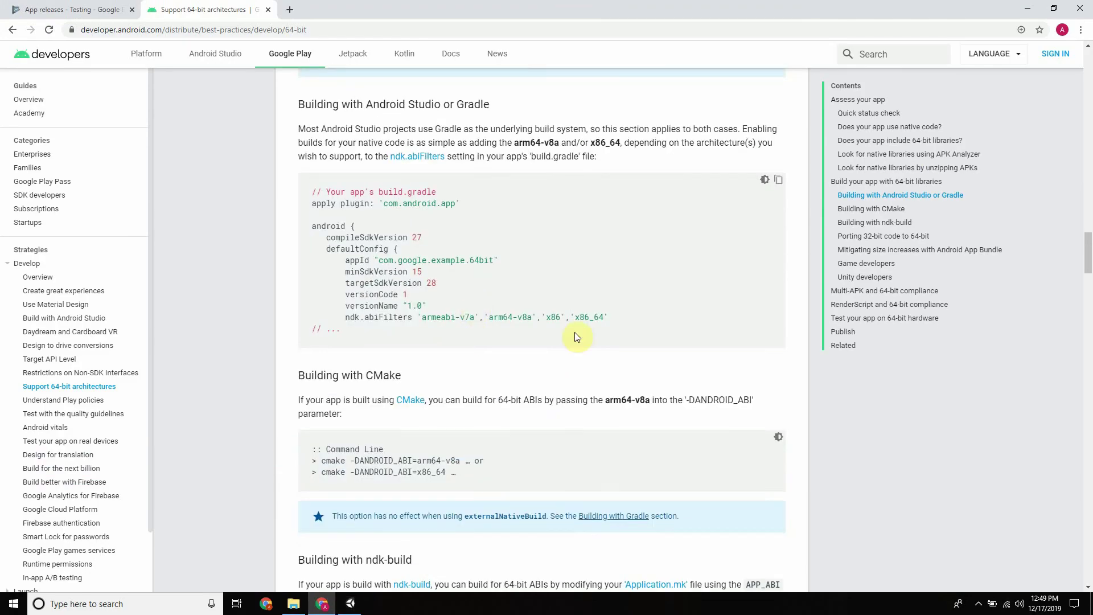
pyautogui.scroll(-5, 464, 305)
pyautogui.click(351, 604)
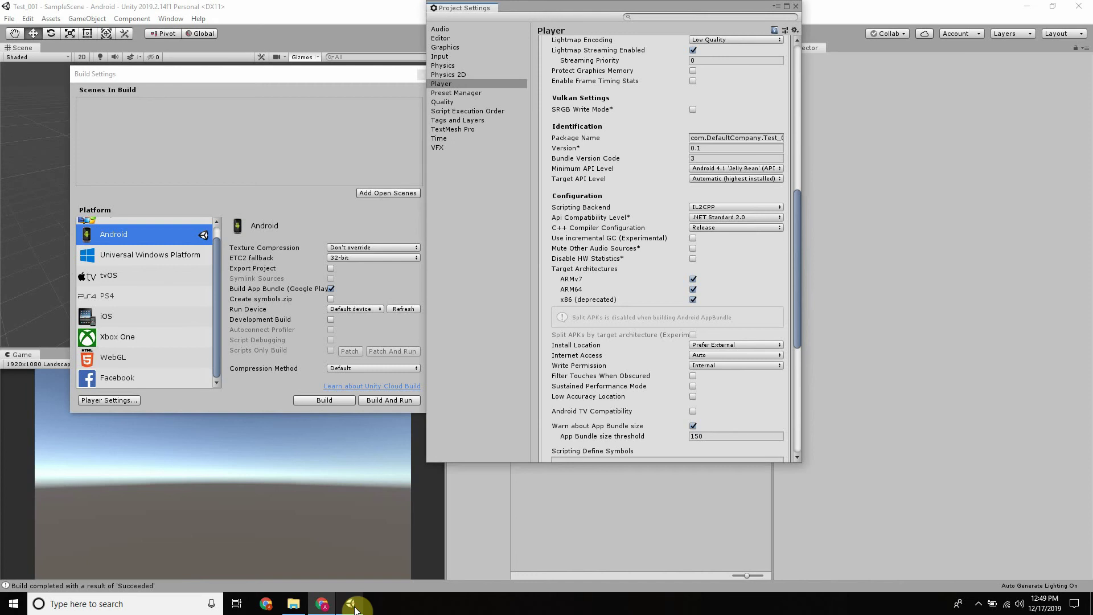
pyautogui.click(699, 156)
pyautogui.click(503, 190)
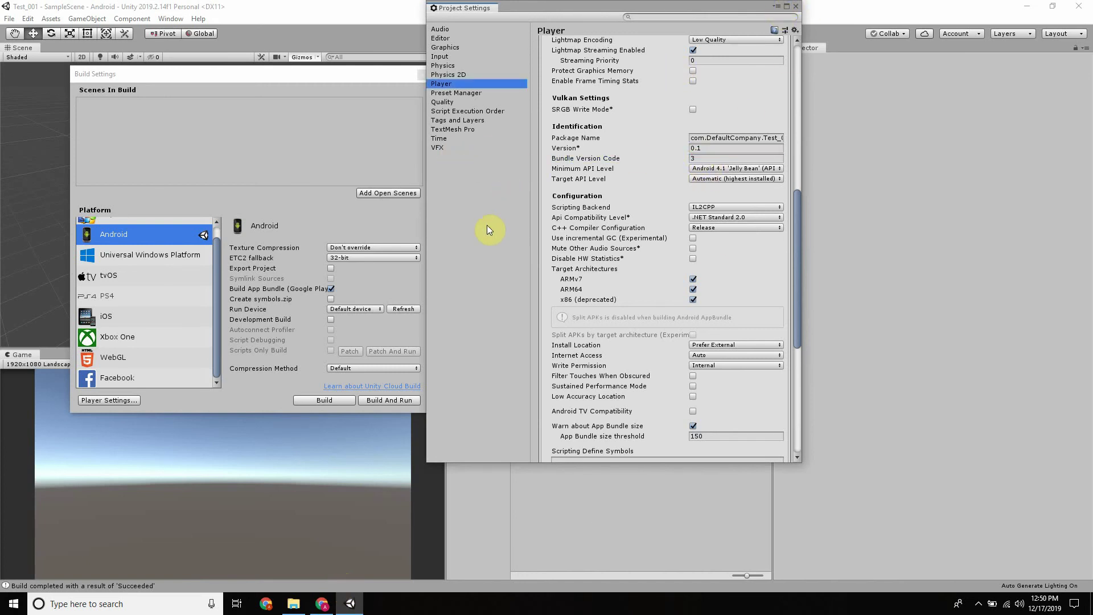